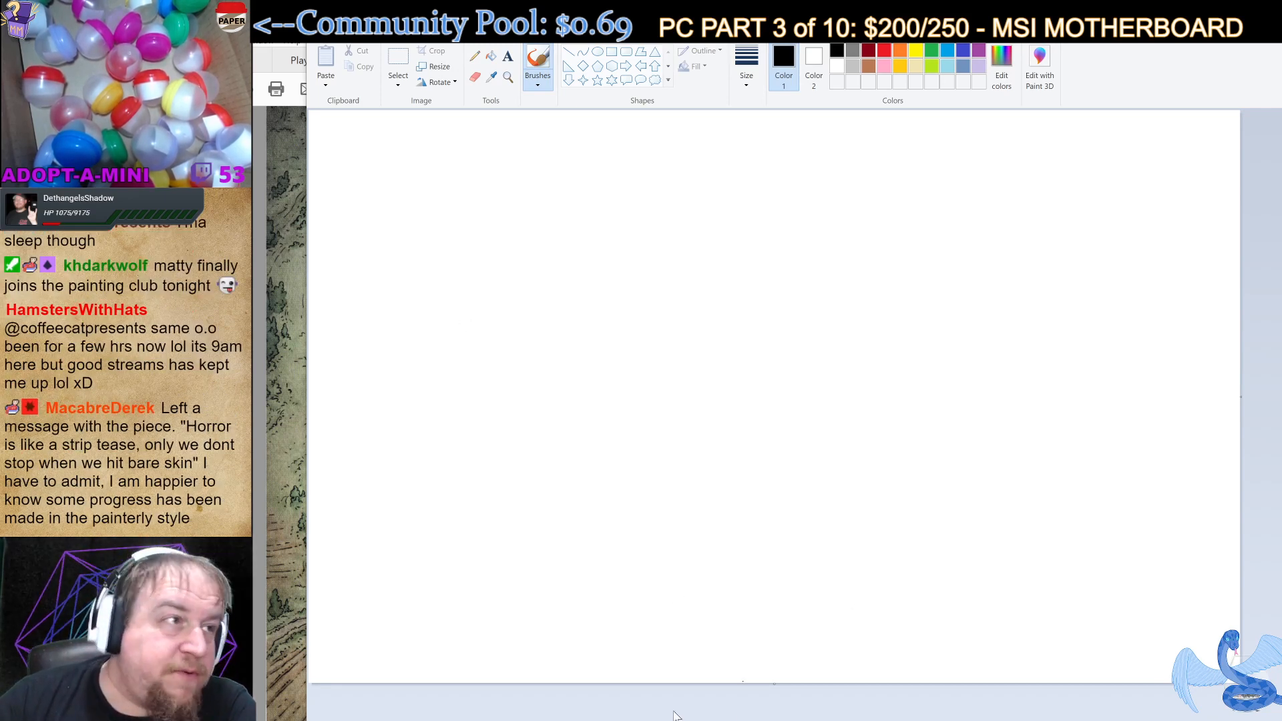
# Switch to the Settlement Concept document in Word and review its terrain types, form of government, monuments and weird locale.
pyautogui.moveTo(672, 720)
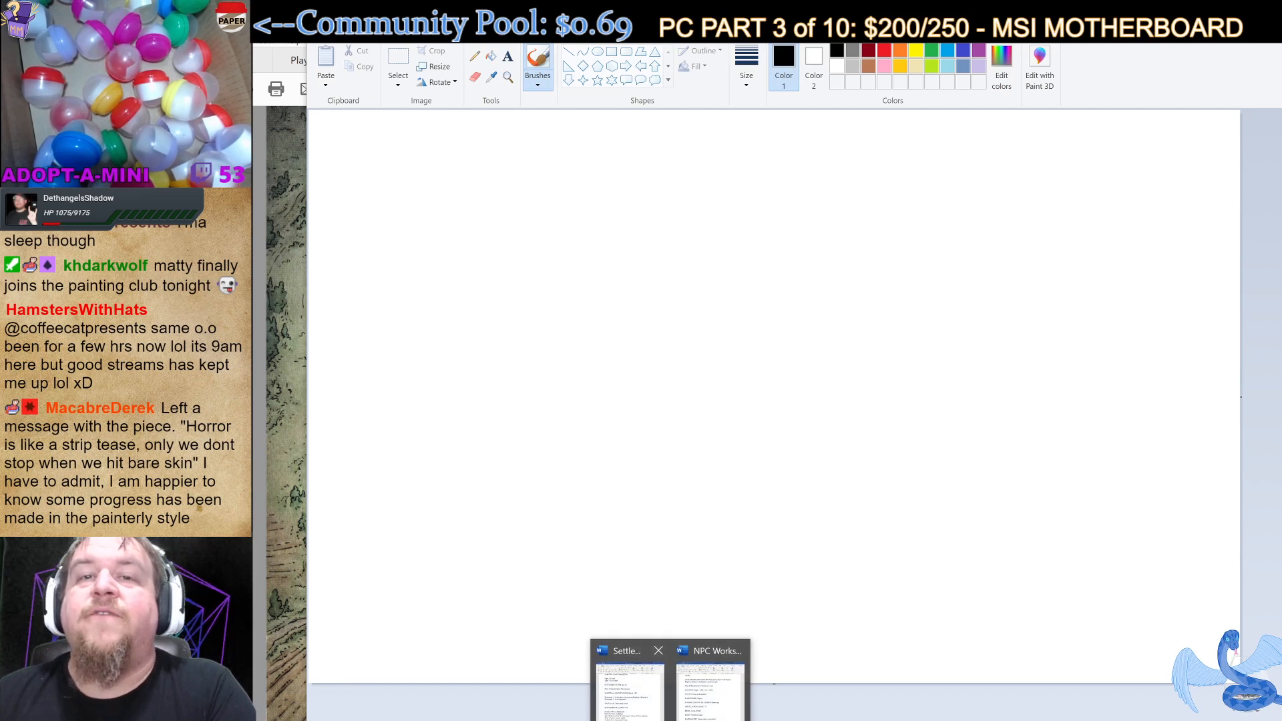
pyautogui.click(632, 694)
pyautogui.scroll(1, 965, 419)
pyautogui.scroll(1, 982, 419)
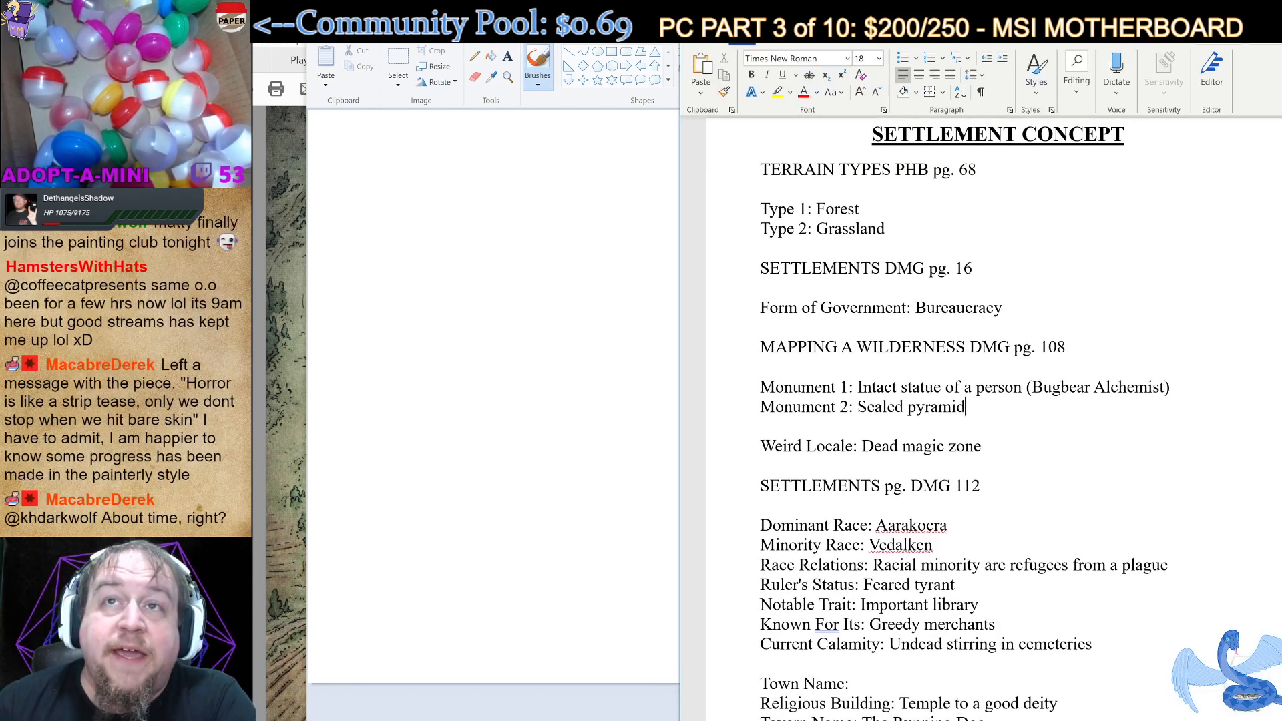
pyautogui.moveTo(826, 210); pyautogui.dragTo(875, 230)
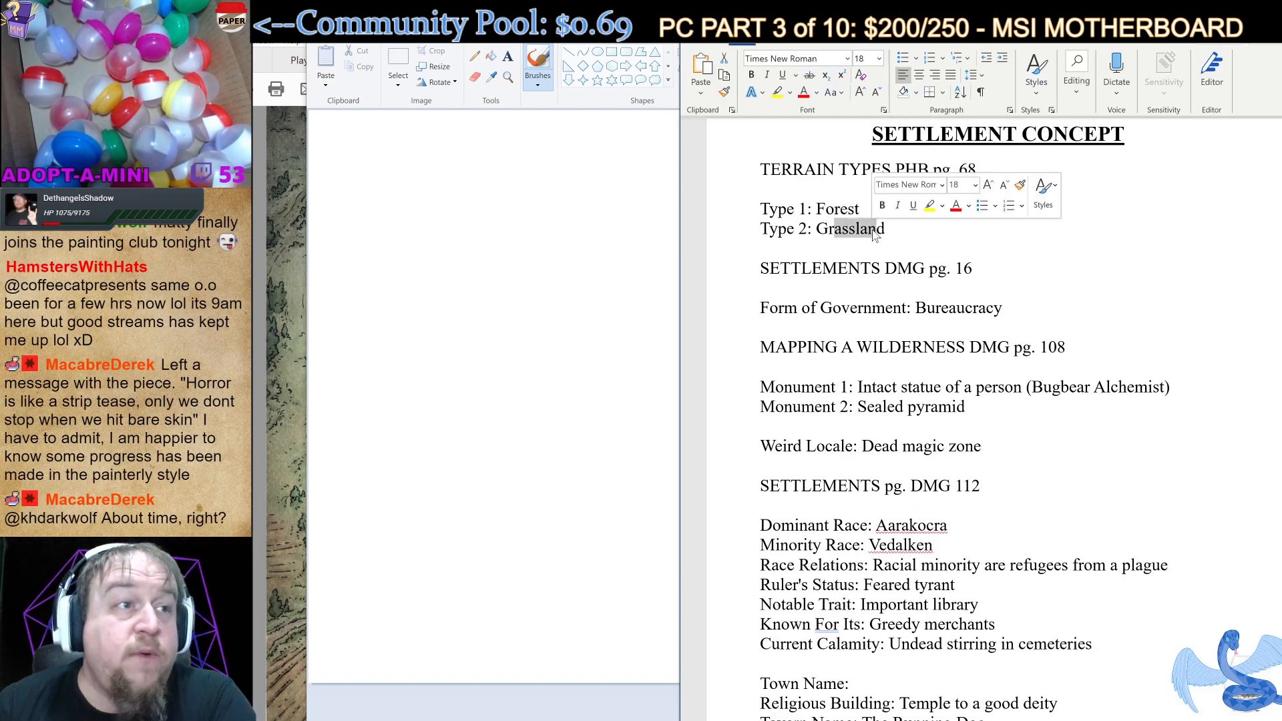
pyautogui.click(941, 307)
pyautogui.scroll(-1, 942, 308)
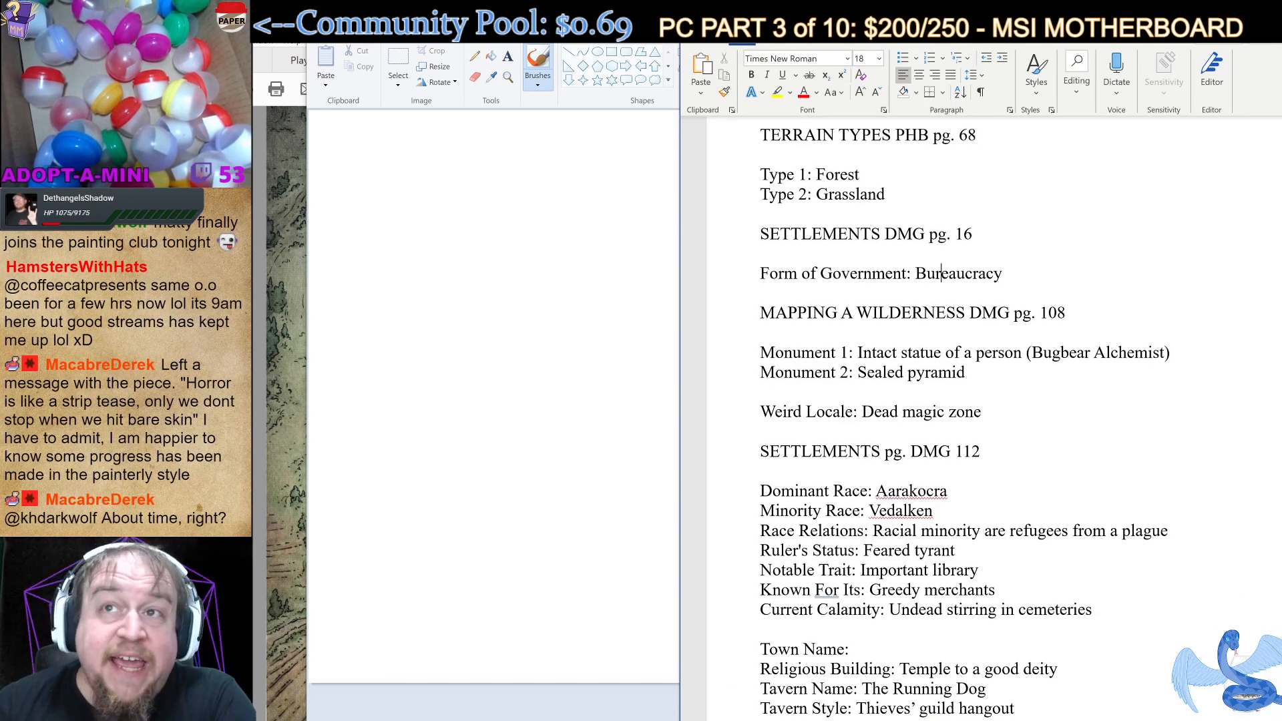
pyautogui.moveTo(926, 274); pyautogui.dragTo(994, 274)
pyautogui.scroll(-1, 962, 414)
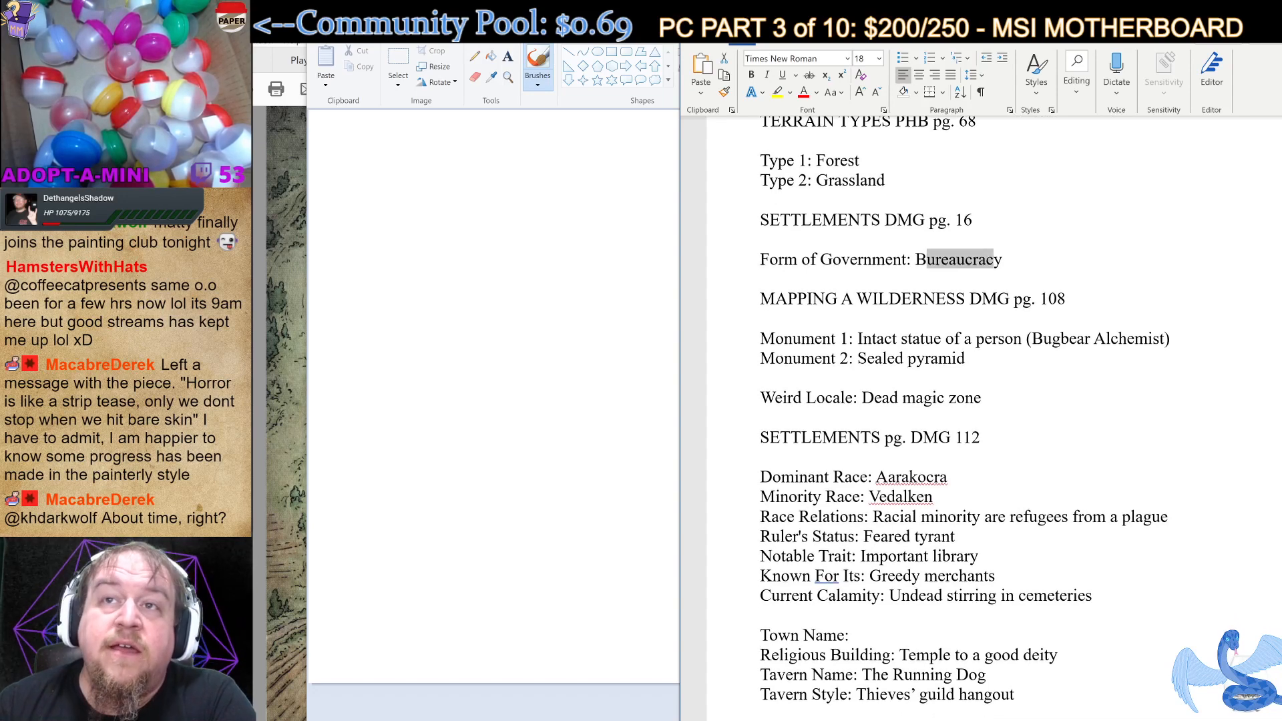
pyautogui.moveTo(902, 341); pyautogui.dragTo(937, 360)
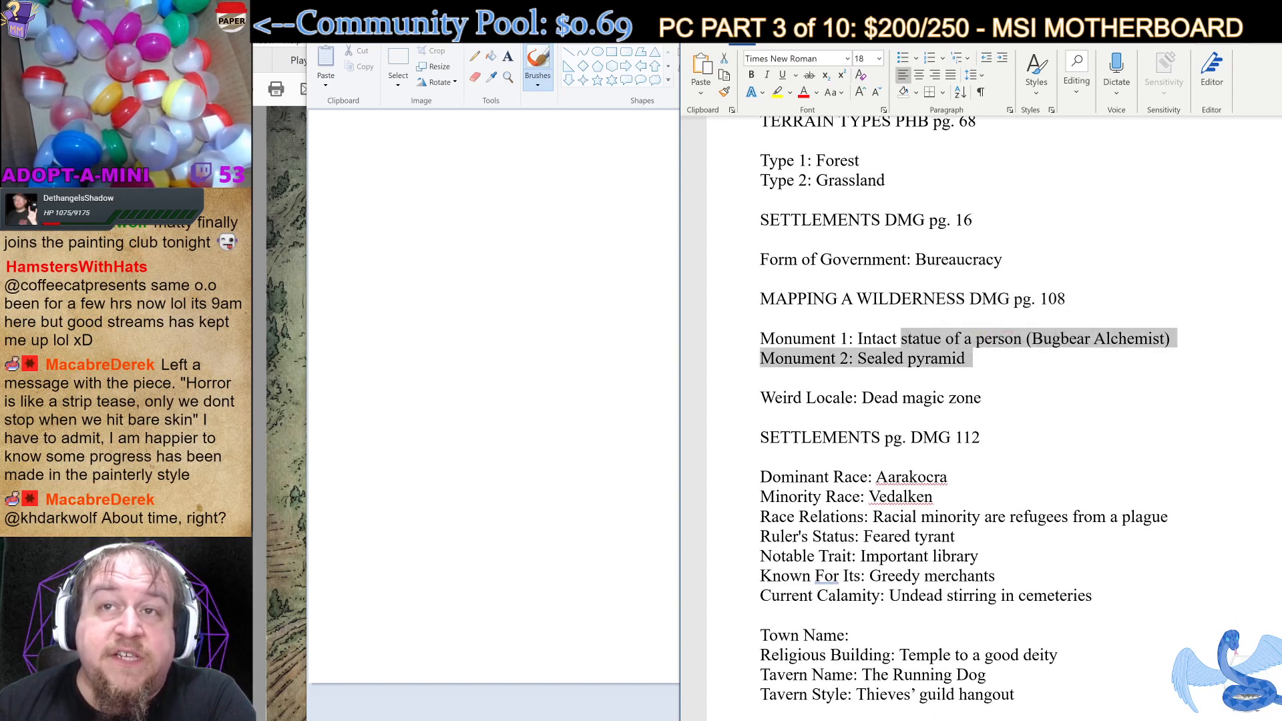
pyautogui.moveTo(863, 400); pyautogui.dragTo(980, 400)
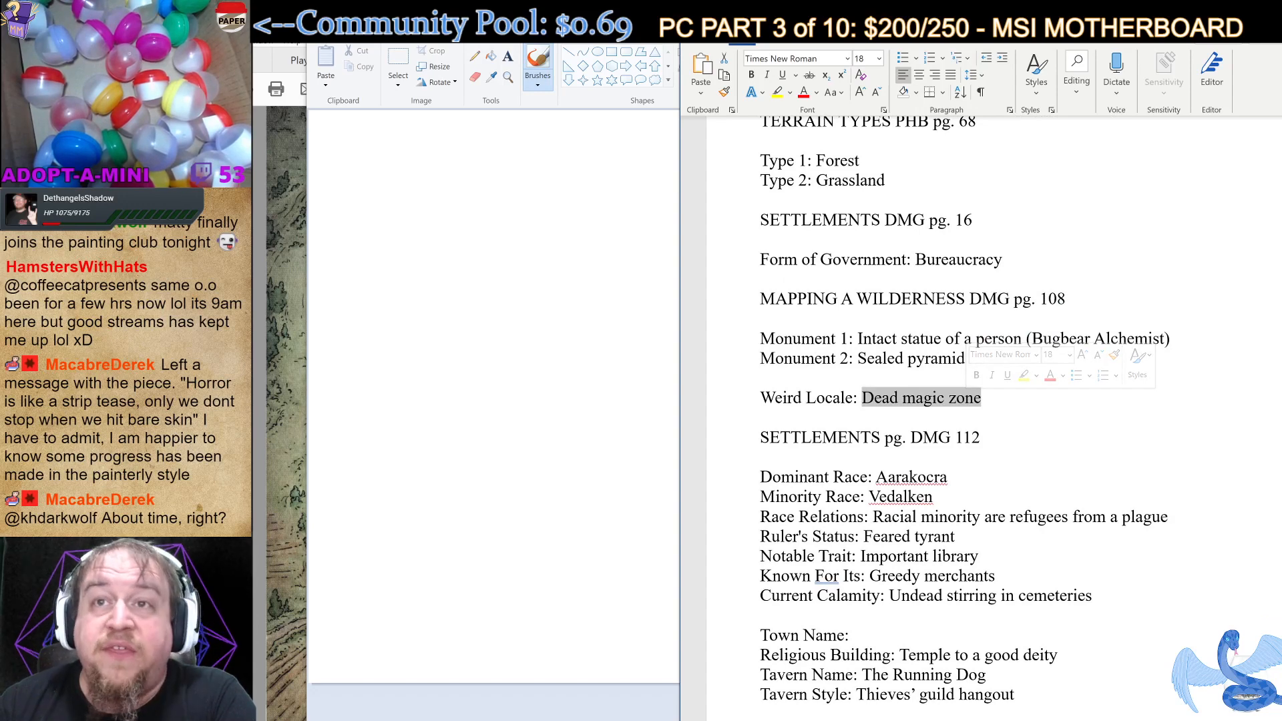
pyautogui.click(889, 400)
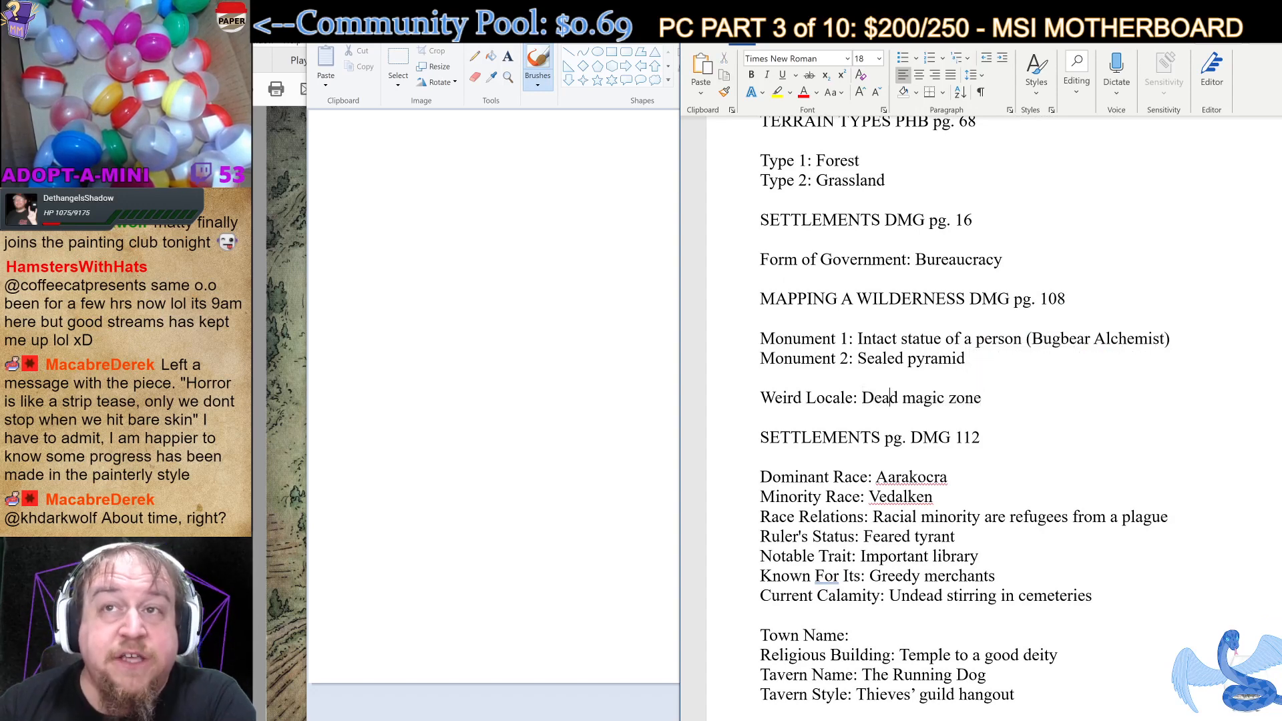
pyautogui.moveTo(858, 341); pyautogui.dragTo(1165, 340)
pyautogui.click(945, 341)
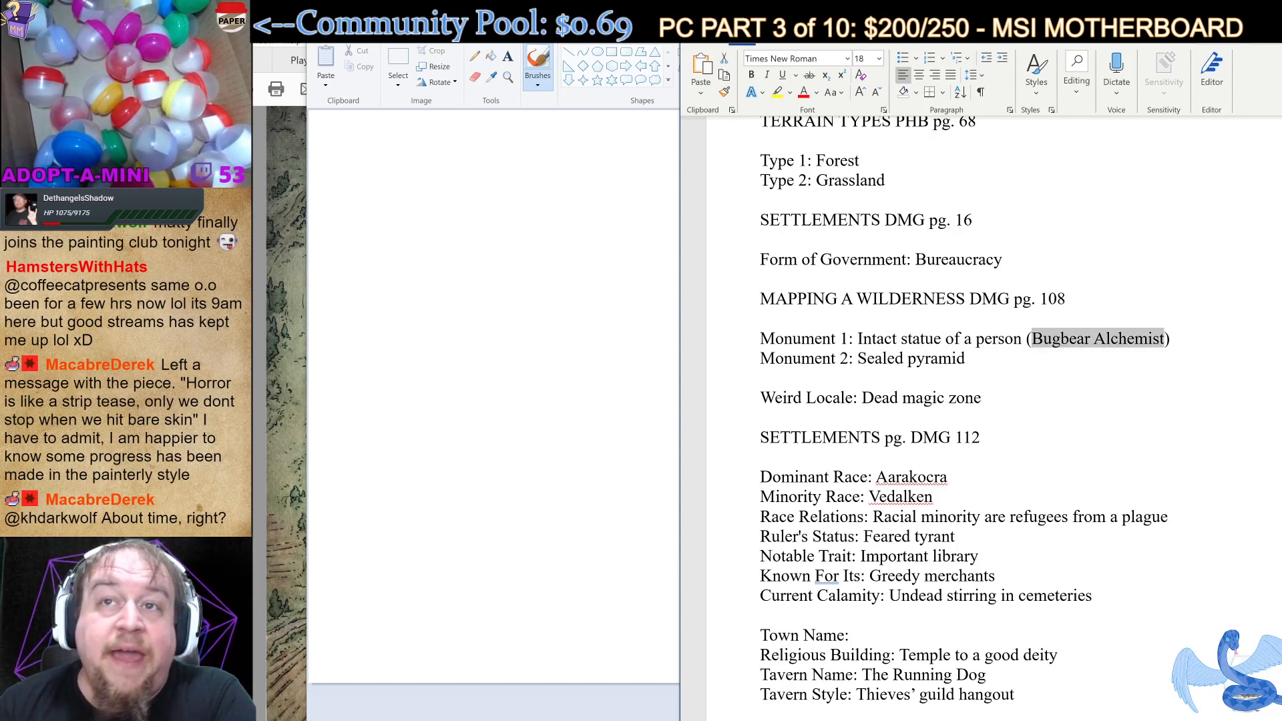
pyautogui.moveTo(858, 359); pyautogui.dragTo(965, 360)
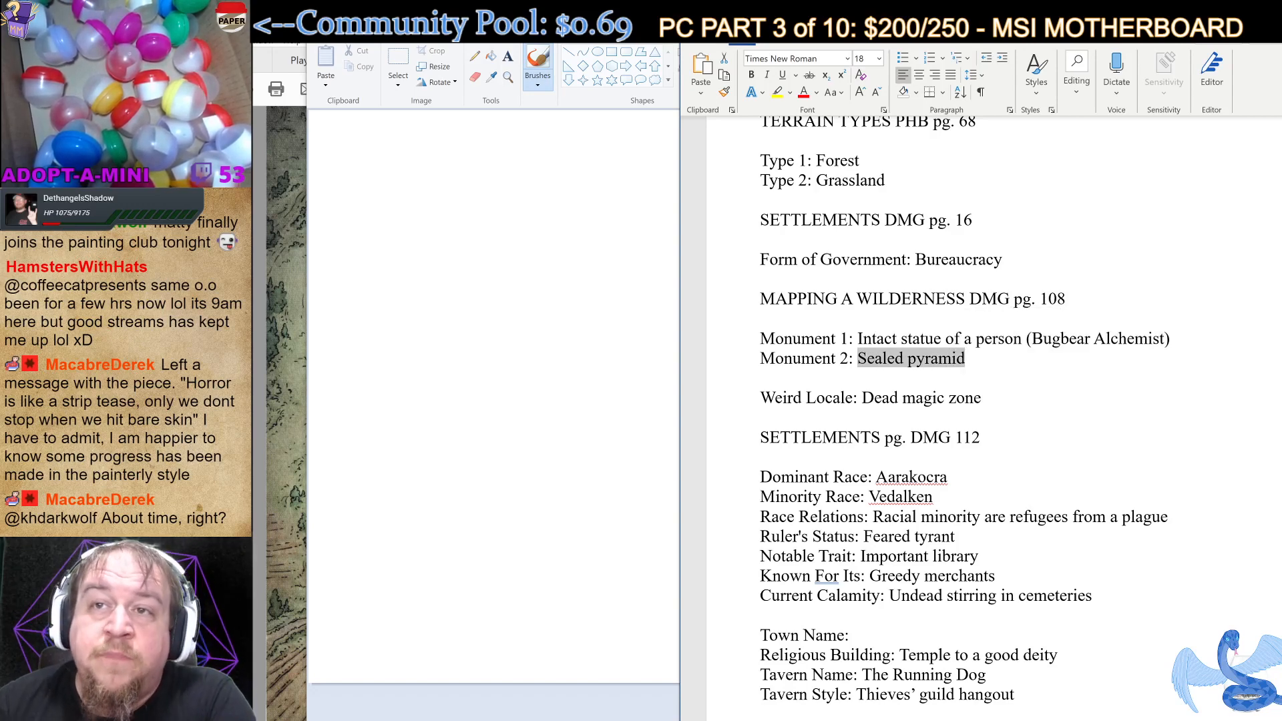
# Review the settlement's races, race relations, ruler's status, notable trait, what it is known for and its current calamity.
pyautogui.click(909, 477)
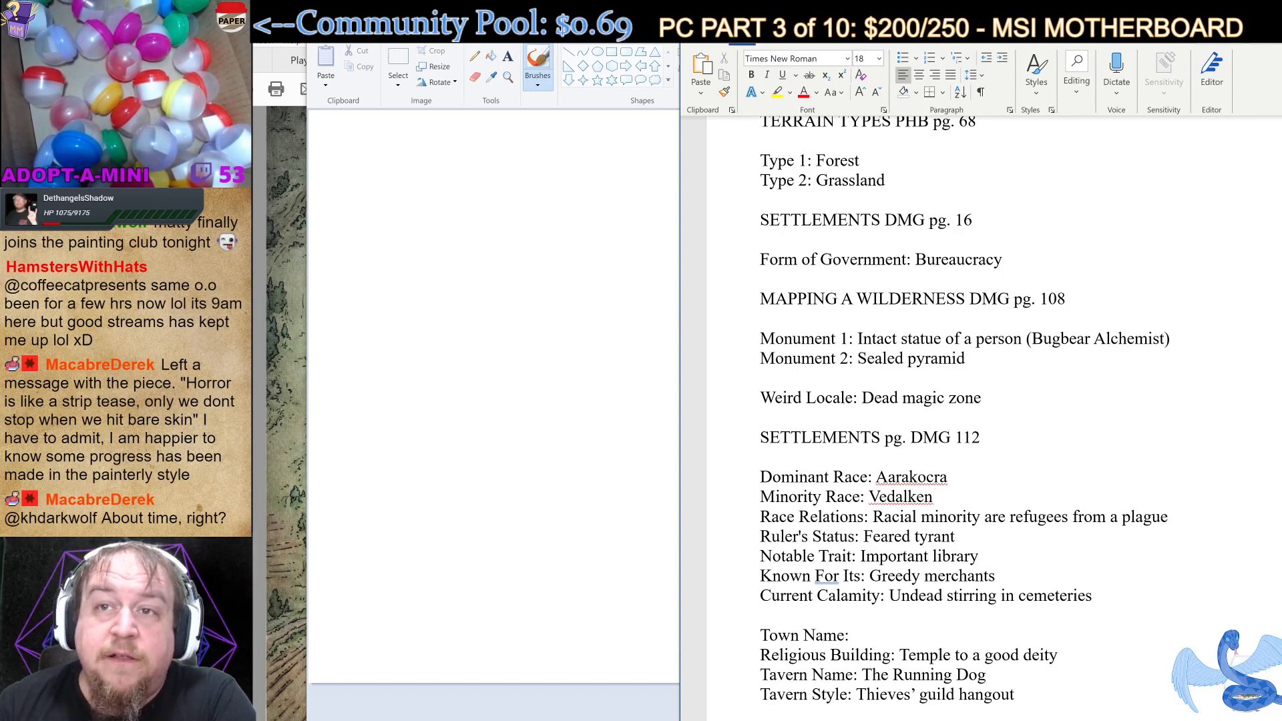
pyautogui.doubleClick(879, 497)
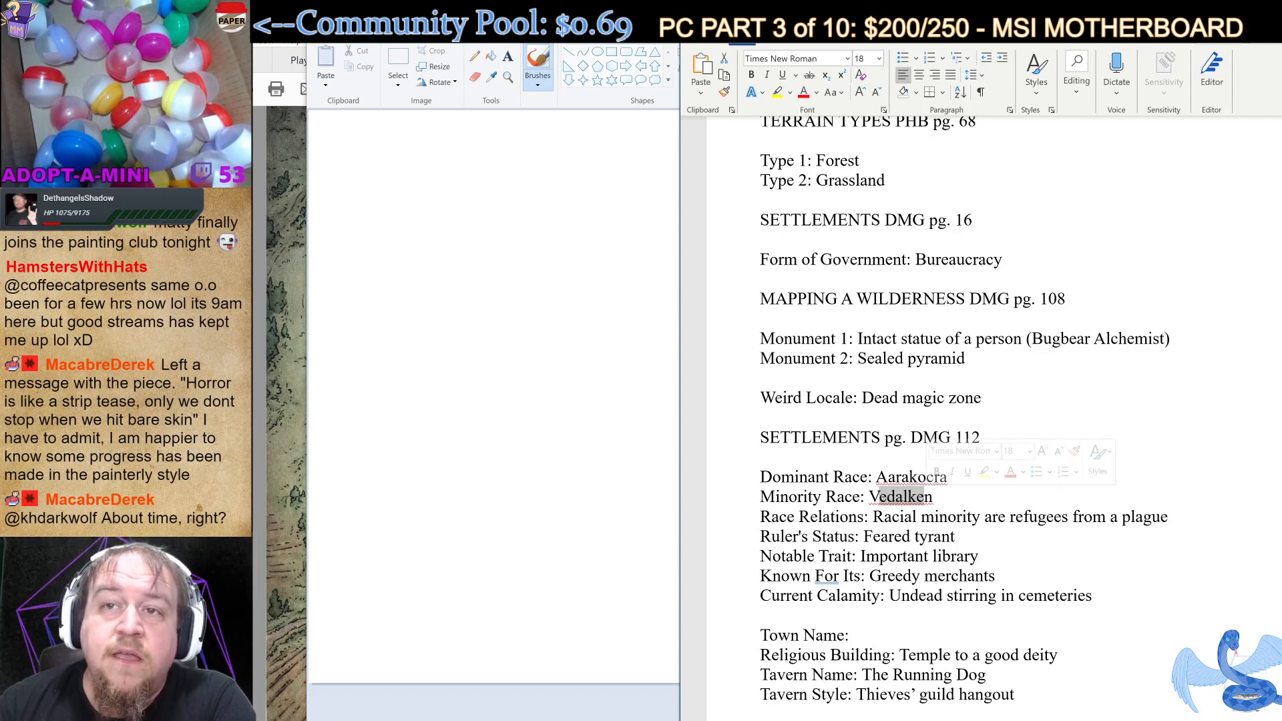
pyautogui.moveTo(874, 517); pyautogui.dragTo(1071, 517)
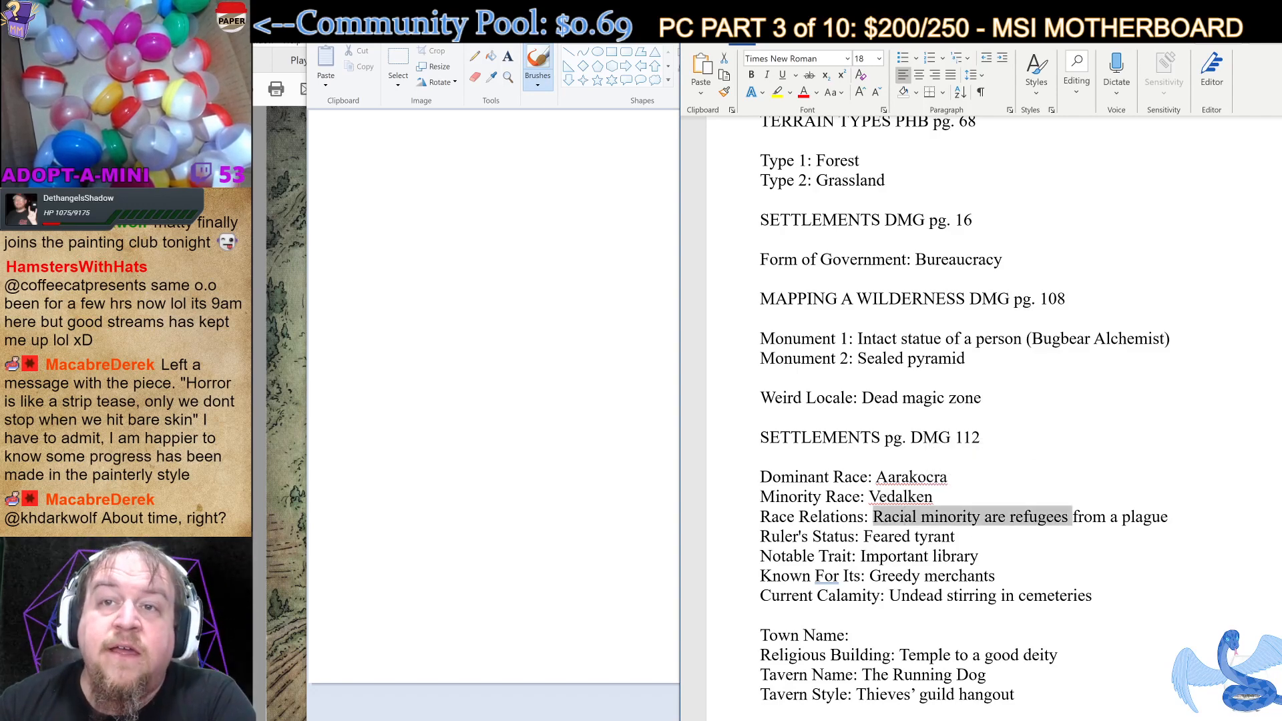
pyautogui.moveTo(872, 537); pyautogui.dragTo(954, 537)
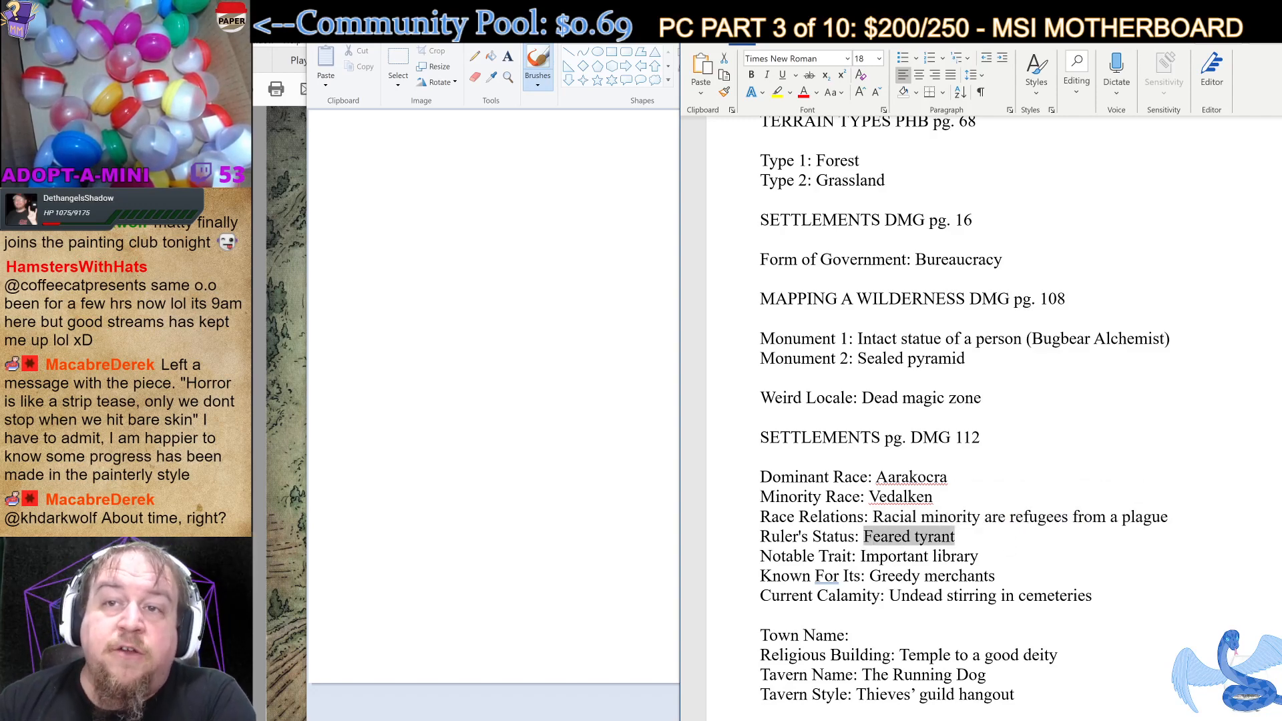
pyautogui.moveTo(862, 556); pyautogui.dragTo(973, 563)
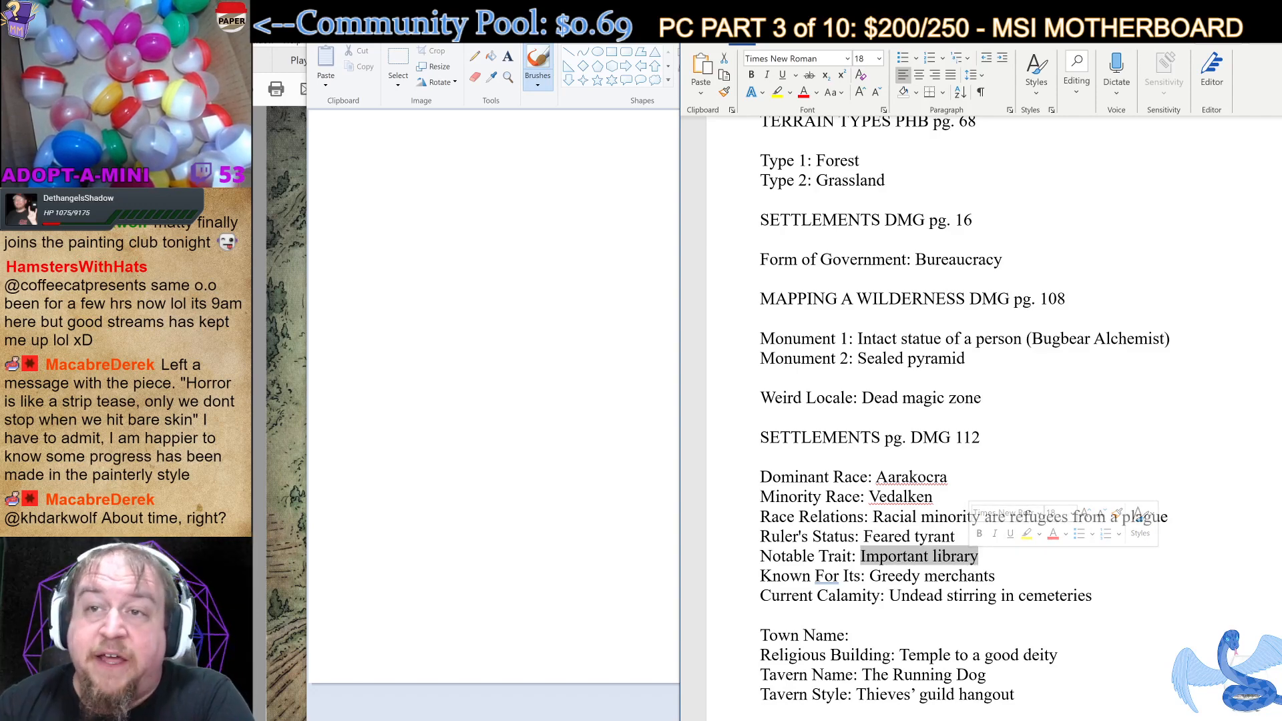
pyautogui.moveTo(870, 576); pyautogui.dragTo(995, 579)
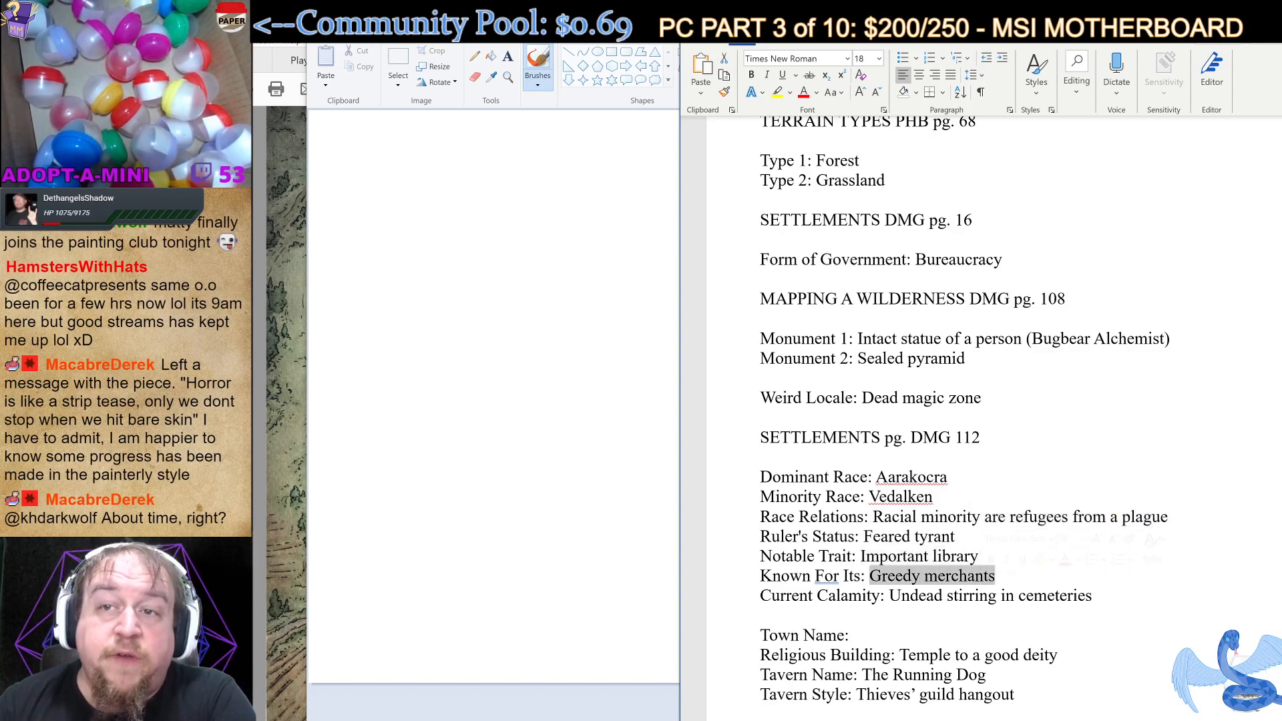
pyautogui.moveTo(890, 596); pyautogui.dragTo(1038, 606)
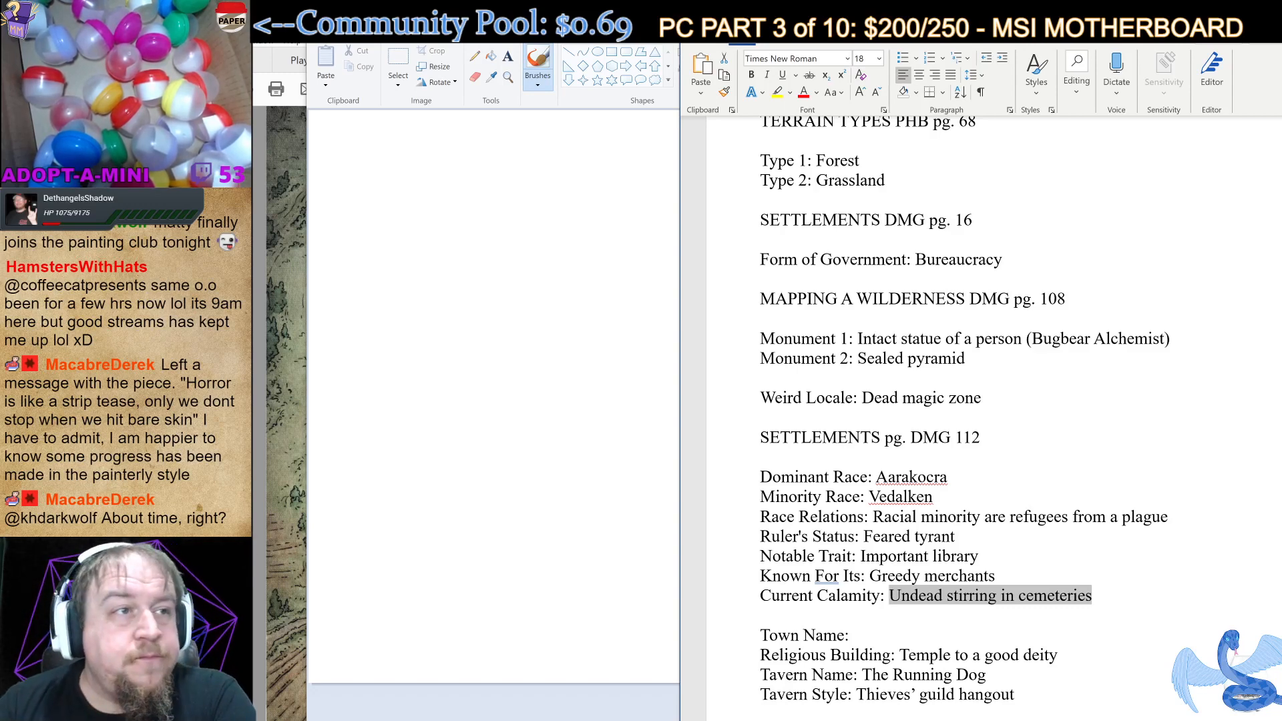
# Switch to Paint and outline a central lake with winding rivers running off the canvas edges, using a light turquoise pencil.
pyautogui.hotkey('alt', 'Tab')
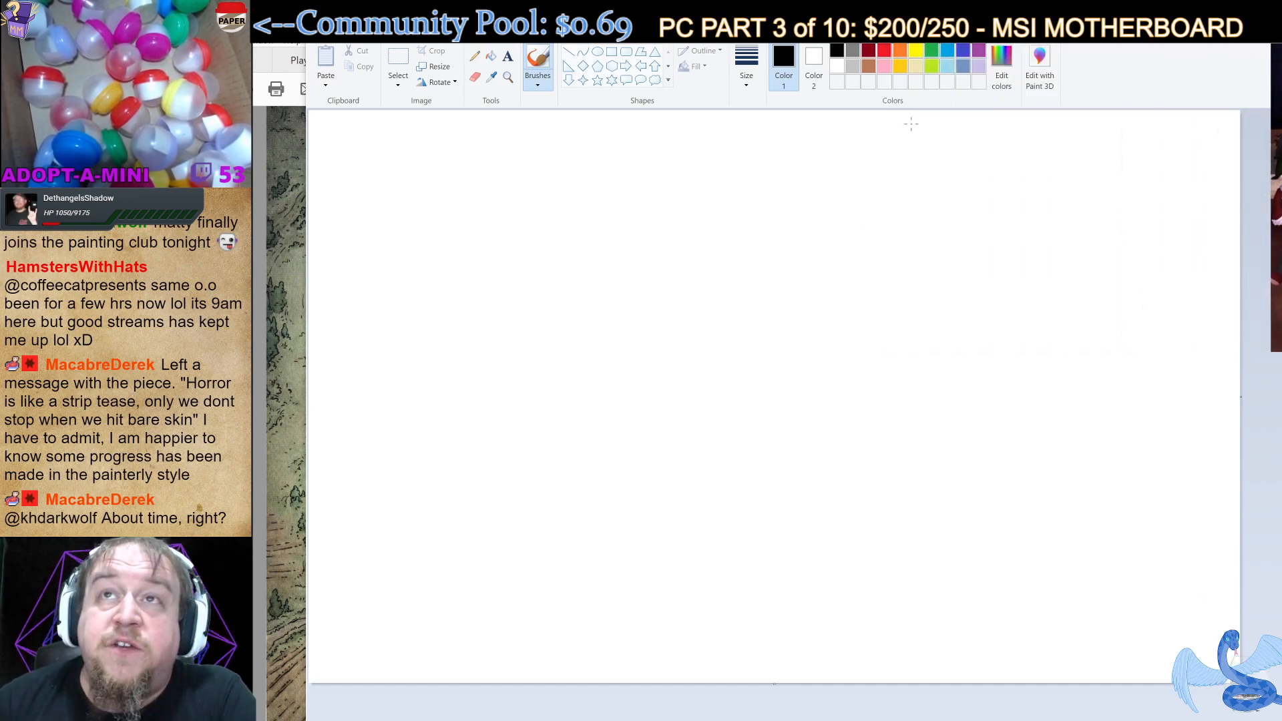
pyautogui.click(946, 65)
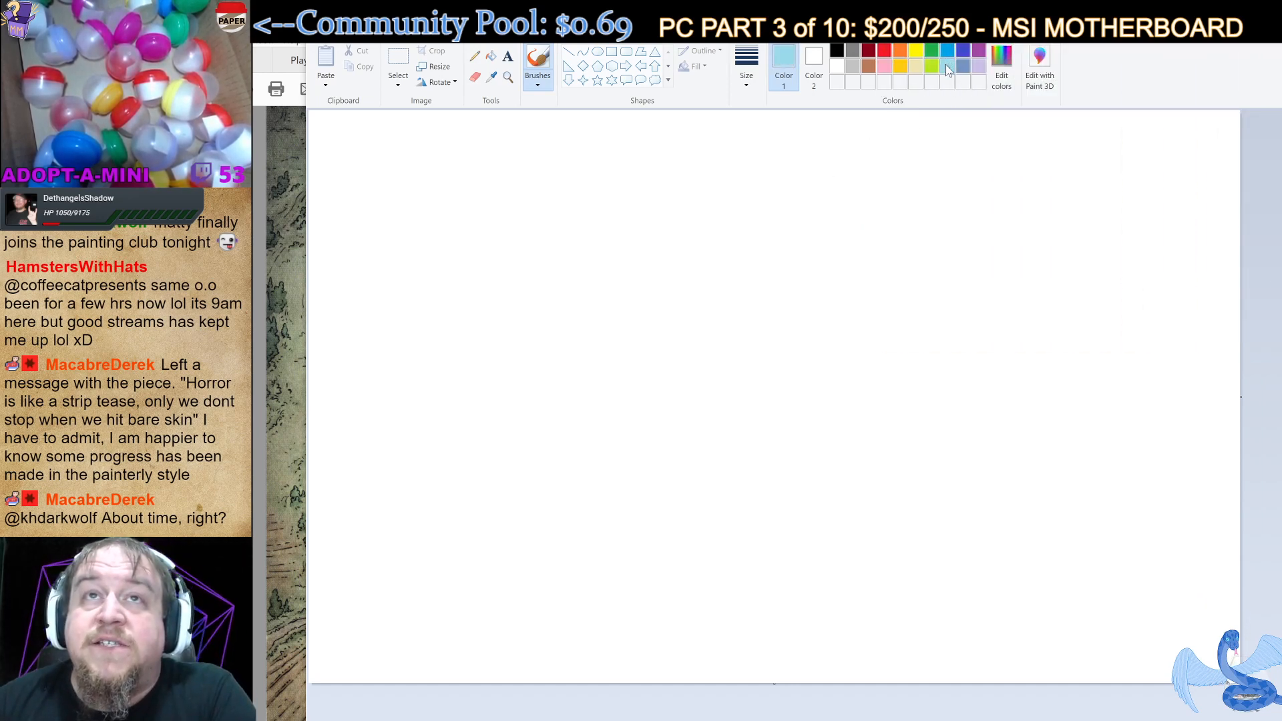
pyautogui.click(474, 56)
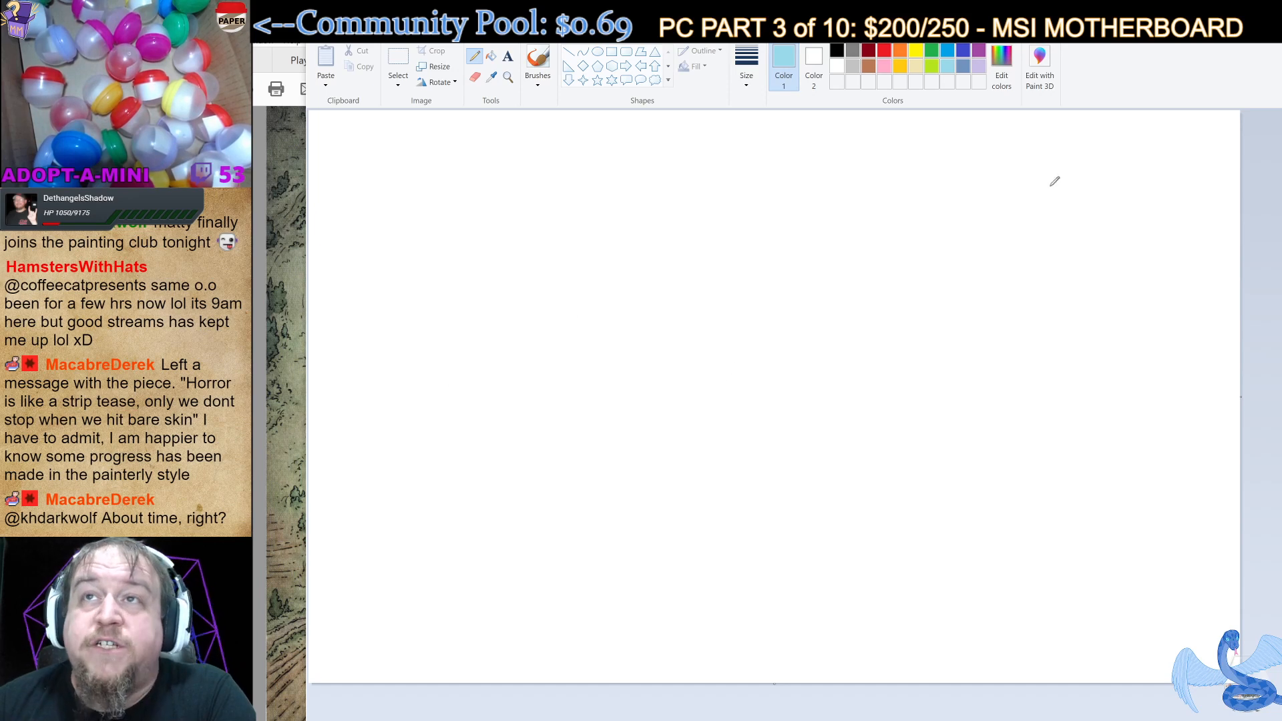
pyautogui.moveTo(992, 161); pyautogui.dragTo(1074, 114)
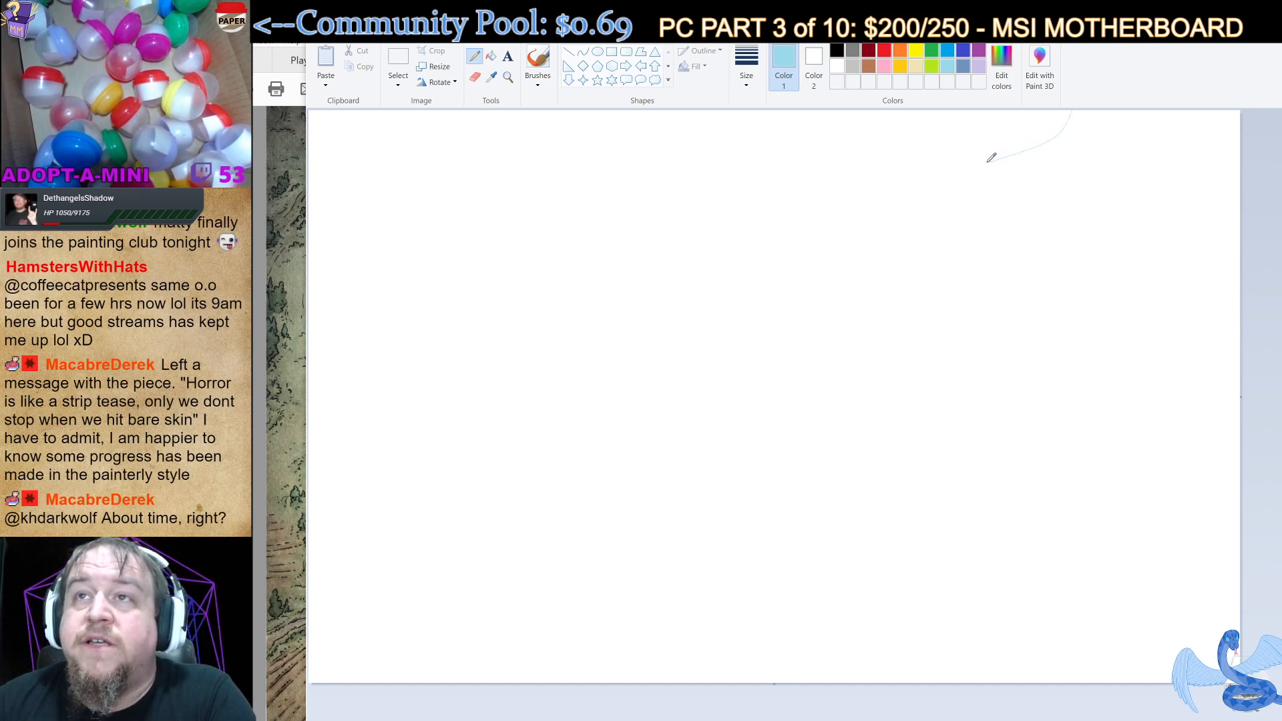
pyautogui.moveTo(990, 161)
pyautogui.mouseDown()
pyautogui.moveTo(926, 200)
pyautogui.moveTo(879, 304)
pyautogui.moveTo(690, 293)
pyautogui.moveTo(652, 323)
pyautogui.moveTo(577, 342)
pyautogui.moveTo(549, 368)
pyautogui.moveTo(555, 463)
pyautogui.moveTo(519, 490)
pyautogui.moveTo(462, 509)
pyautogui.moveTo(398, 482)
pyautogui.moveTo(355, 442)
pyautogui.moveTo(285, 437)
pyautogui.mouseUp()
pyautogui.moveTo(291, 487)
pyautogui.mouseDown()
pyautogui.moveTo(337, 495)
pyautogui.moveTo(440, 547)
pyautogui.moveTo(491, 551)
pyautogui.moveTo(541, 534)
pyautogui.moveTo(589, 490)
pyautogui.moveTo(605, 448)
pyautogui.moveTo(689, 448)
pyautogui.moveTo(828, 477)
pyautogui.moveTo(891, 433)
pyautogui.moveTo(940, 344)
pyautogui.moveTo(1014, 334)
pyautogui.moveTo(1081, 429)
pyautogui.moveTo(1087, 499)
pyautogui.moveTo(1140, 537)
pyautogui.moveTo(1204, 529)
pyautogui.moveTo(1261, 556)
pyautogui.moveTo(1233, 502)
pyautogui.moveTo(1260, 546)
pyautogui.moveTo(1238, 506)
pyautogui.moveTo(1141, 509)
pyautogui.moveTo(1117, 495)
pyautogui.moveTo(1102, 360)
pyautogui.moveTo(1077, 329)
pyautogui.moveTo(995, 299)
pyautogui.moveTo(991, 279)
pyautogui.moveTo(1019, 255)
pyautogui.moveTo(1249, 197)
pyautogui.moveTo(1216, 191)
pyautogui.moveTo(1262, 170)
pyautogui.moveTo(1177, 199)
pyautogui.moveTo(1071, 209)
pyautogui.moveTo(1064, 182)
pyautogui.moveTo(1167, 152)
pyautogui.moveTo(1138, 111)
pyautogui.moveTo(1100, 144)
pyautogui.moveTo(1136, 96)
pyautogui.mouseUp()
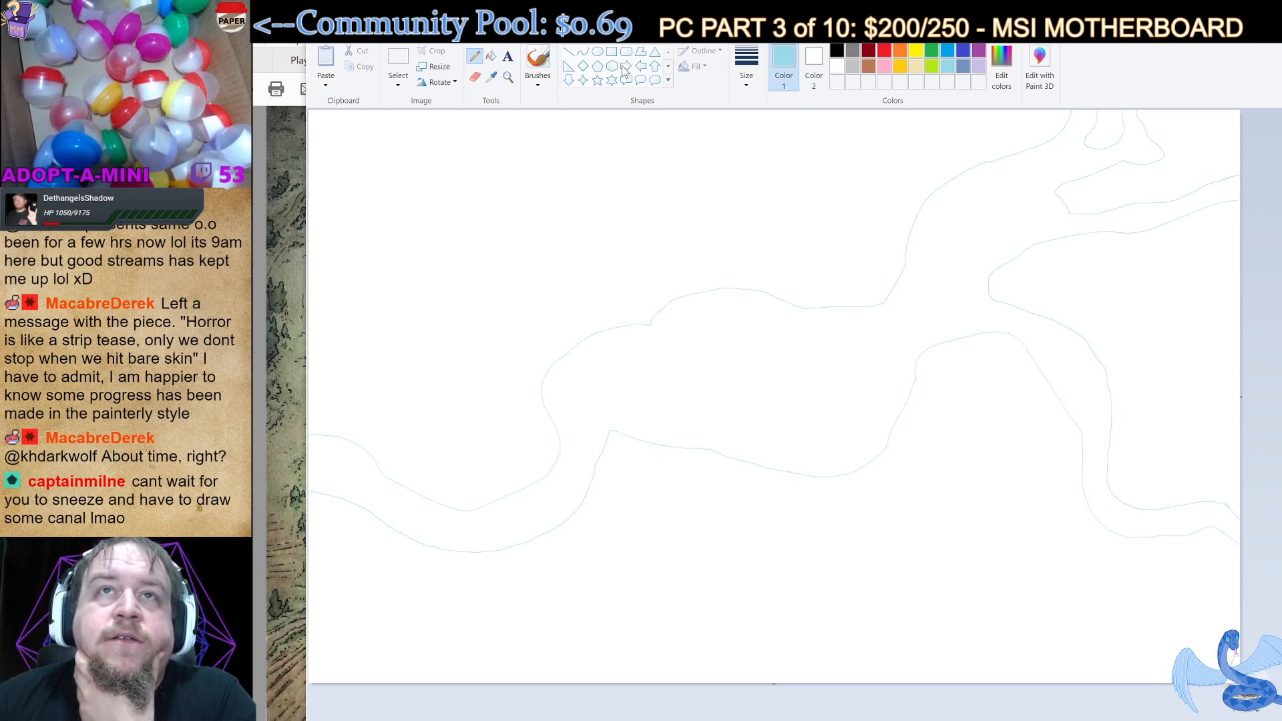
# Erase the lake's upper-left shoreline with a thicker white pencil, leaving a gap between the two remaining shore ends.
pyautogui.click(747, 67)
pyautogui.click(762, 190)
pyautogui.click(837, 66)
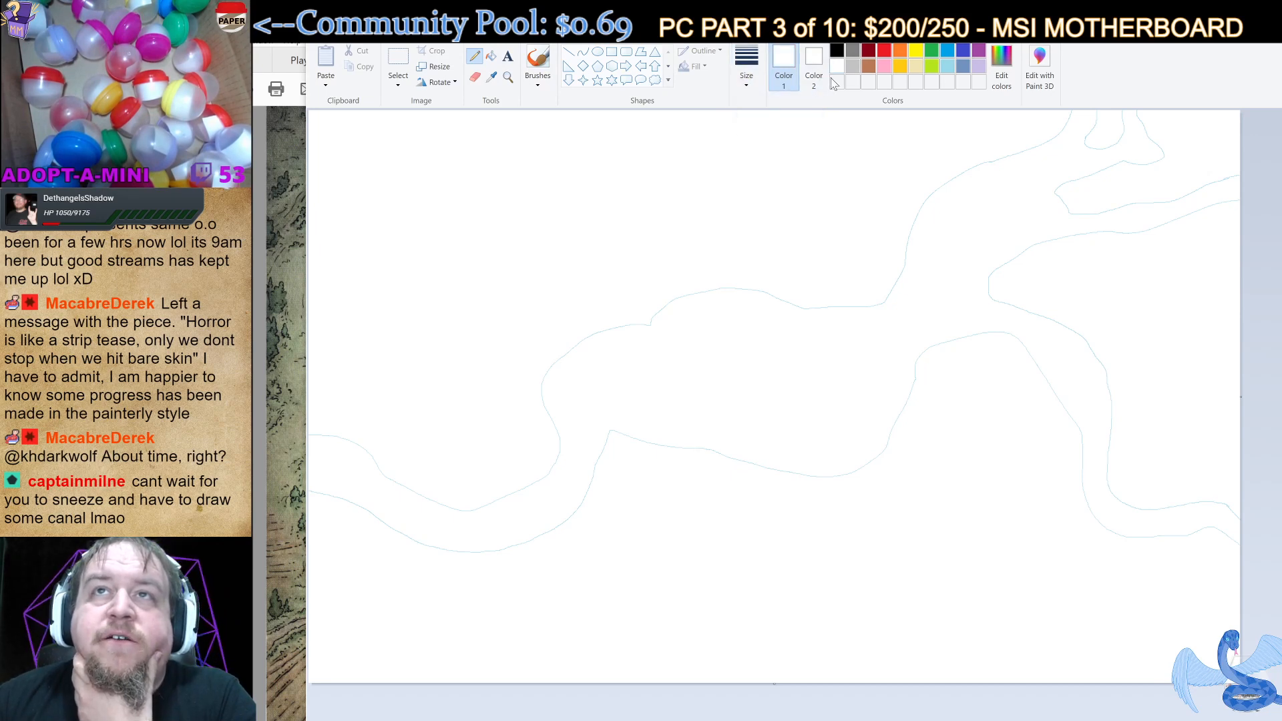
pyautogui.moveTo(640, 321); pyautogui.dragTo(658, 321)
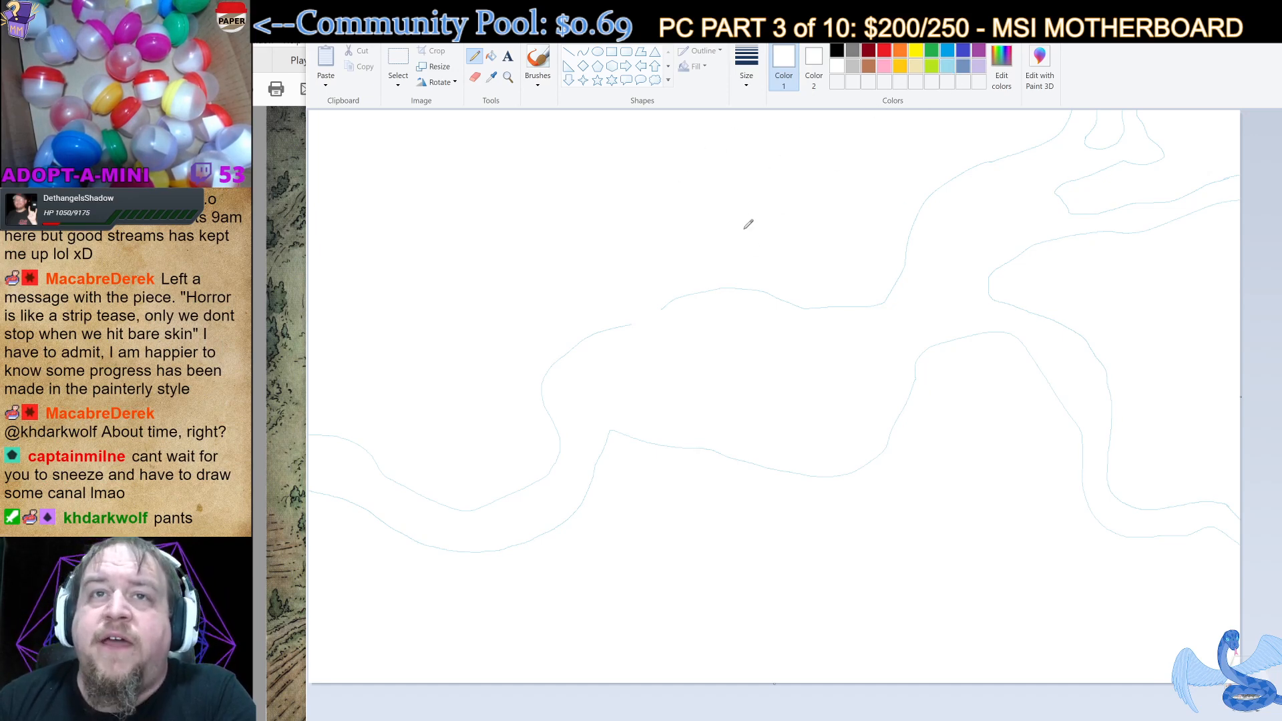
pyautogui.click(950, 67)
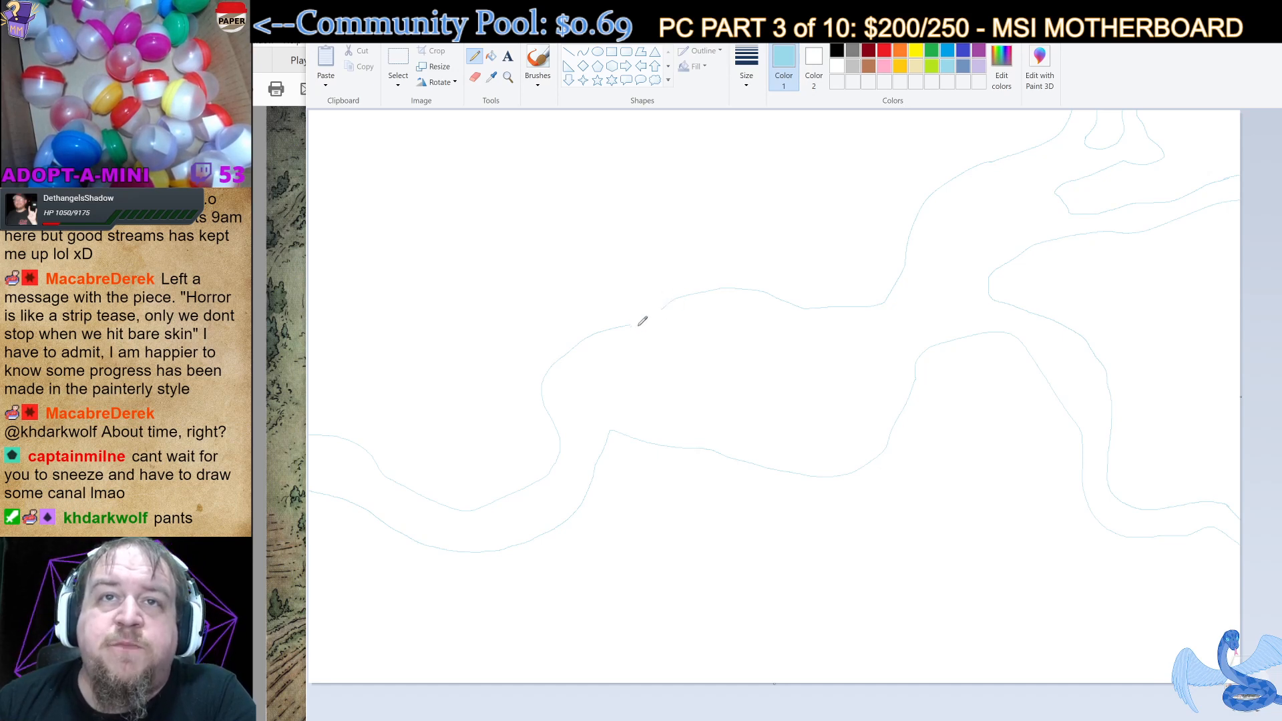
pyautogui.click(837, 67)
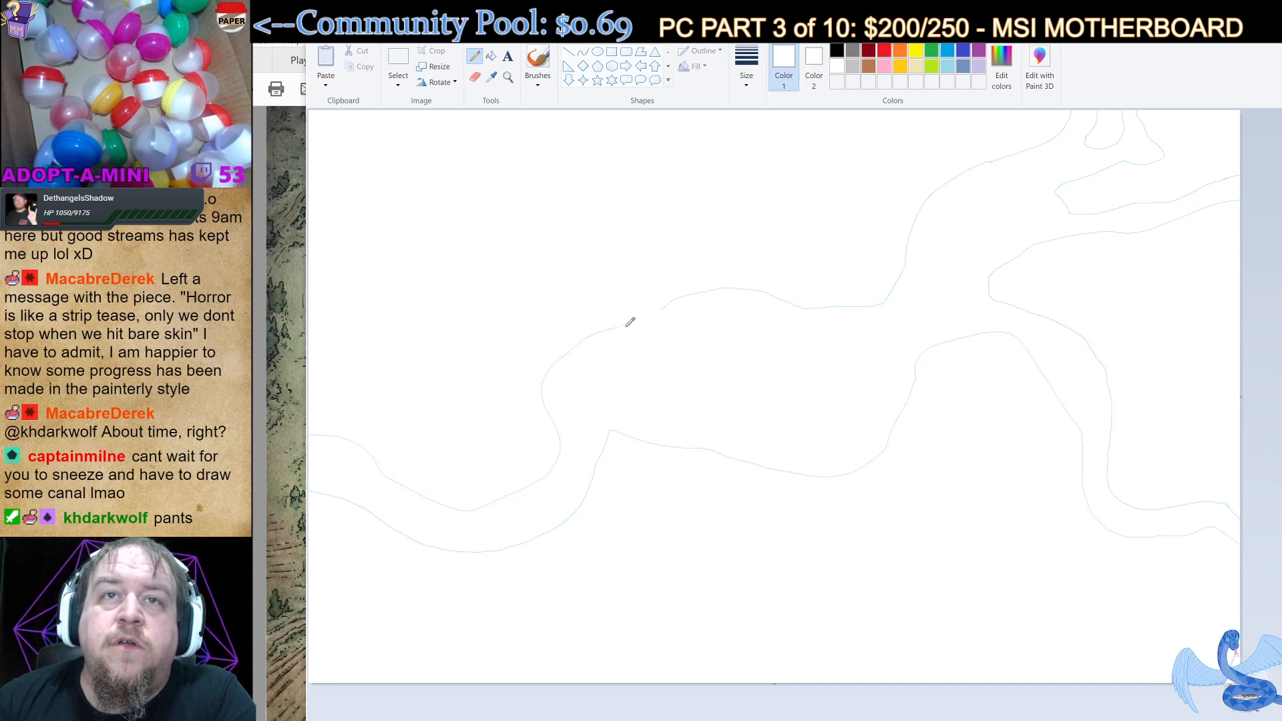
pyautogui.moveTo(607, 330); pyautogui.dragTo(567, 355)
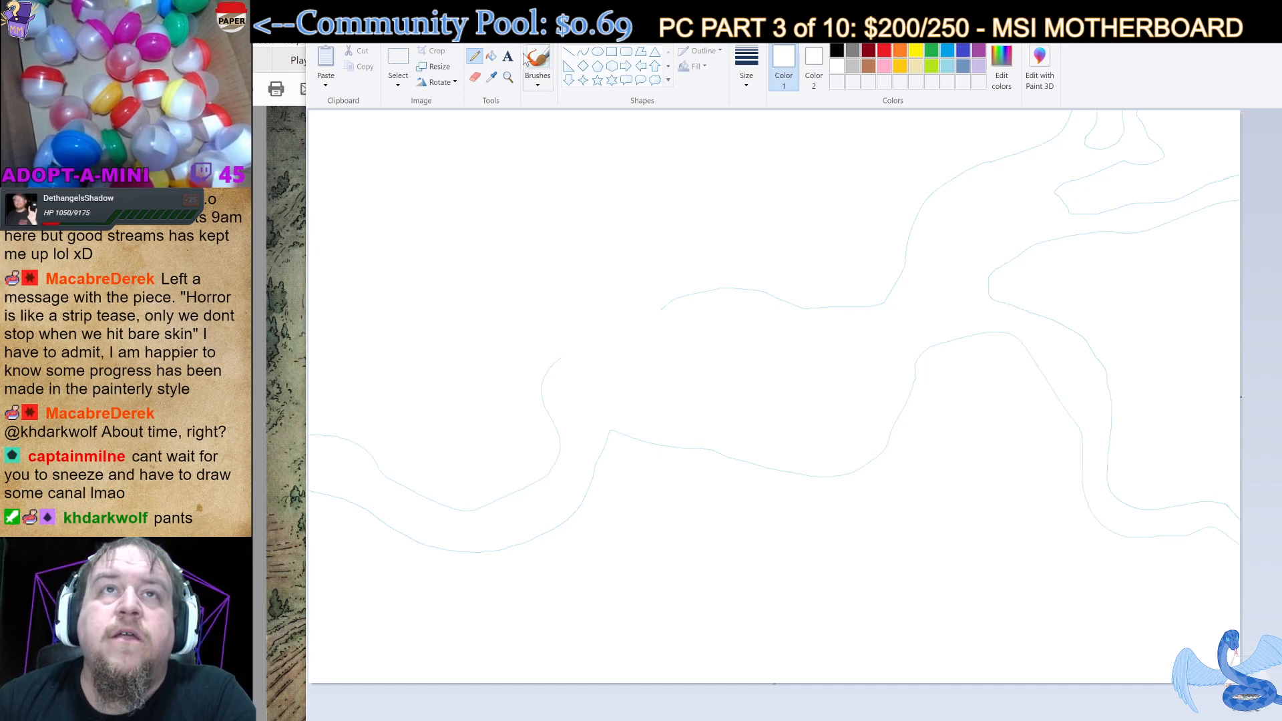
# Draw two nearly straight light turquoise channels from the canvas's upper edge that merge at the gap in the lake's upper-left shore.
pyautogui.click(950, 70)
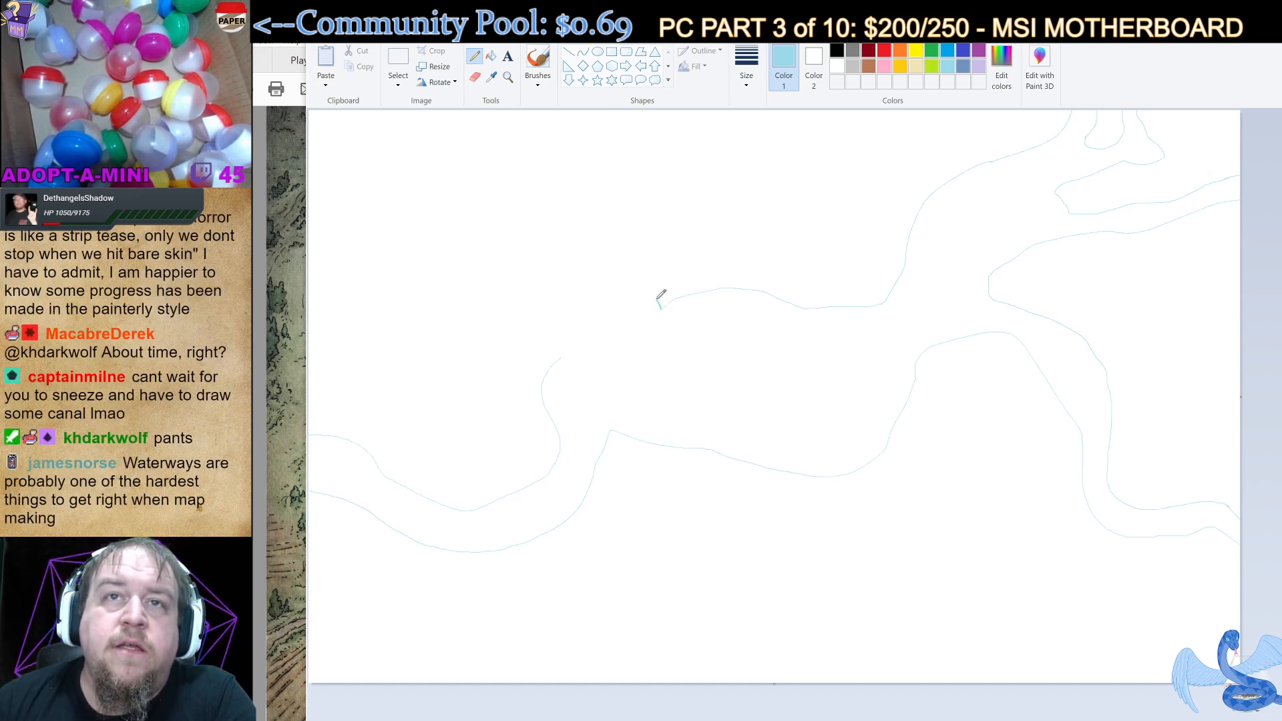
pyautogui.moveTo(659, 298); pyautogui.dragTo(599, 101)
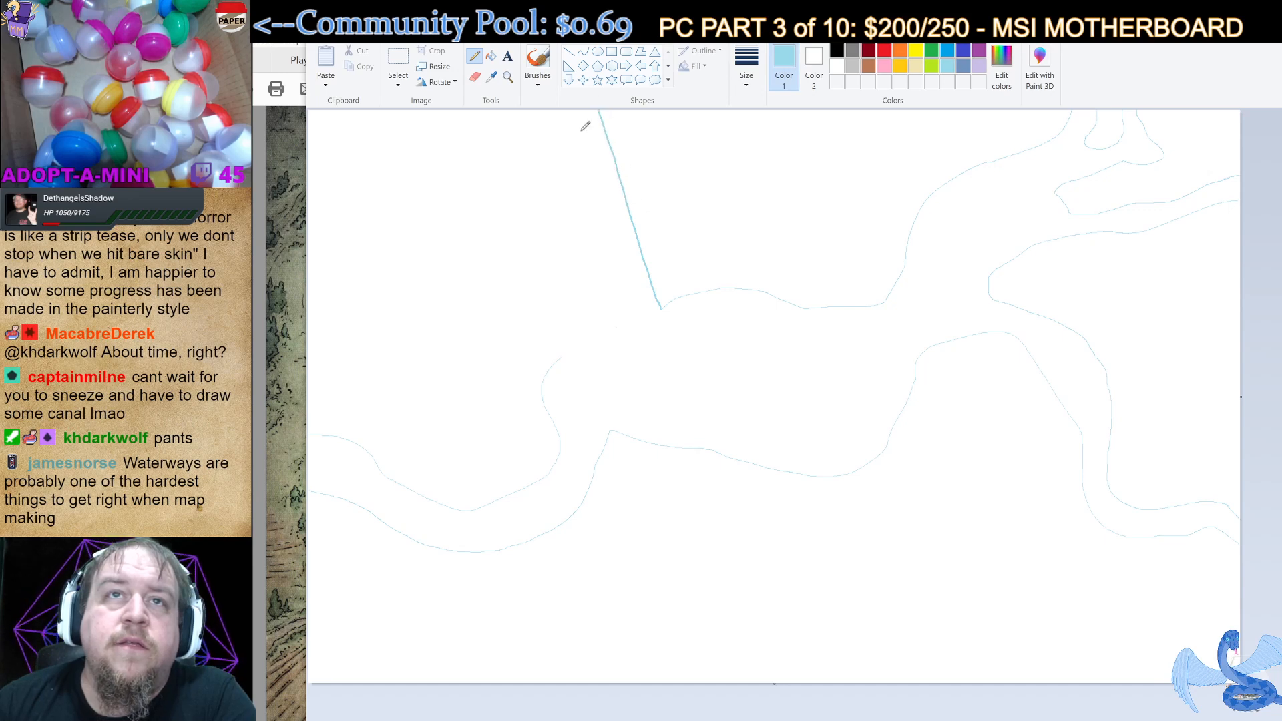
pyautogui.moveTo(564, 141)
pyautogui.mouseDown()
pyautogui.moveTo(552, 105)
pyautogui.moveTo(597, 242)
pyautogui.moveTo(600, 270)
pyautogui.moveTo(584, 281)
pyautogui.moveTo(502, 190)
pyautogui.moveTo(457, 104)
pyautogui.moveTo(434, 143)
pyautogui.moveTo(567, 349)
pyautogui.mouseUp()
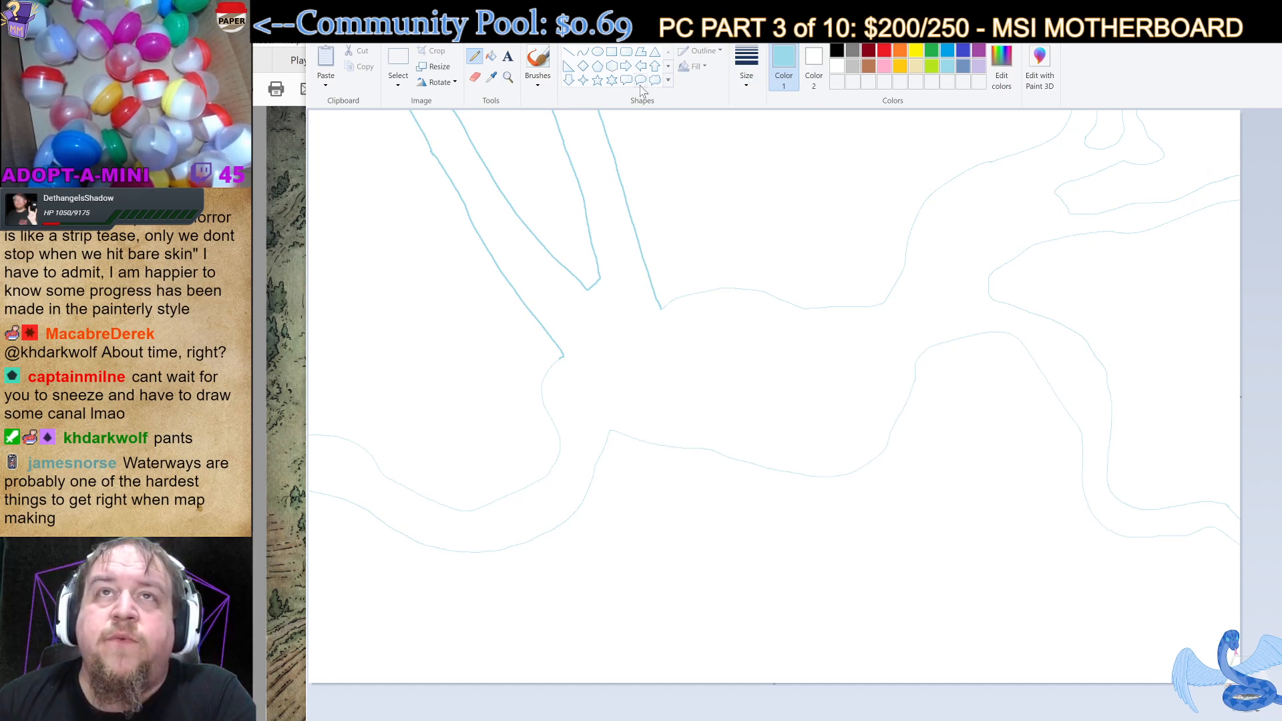
# Try to fill the lake and its rivers with light turquoise, and undo the fill.
pyautogui.click(491, 56)
pyautogui.click(709, 383)
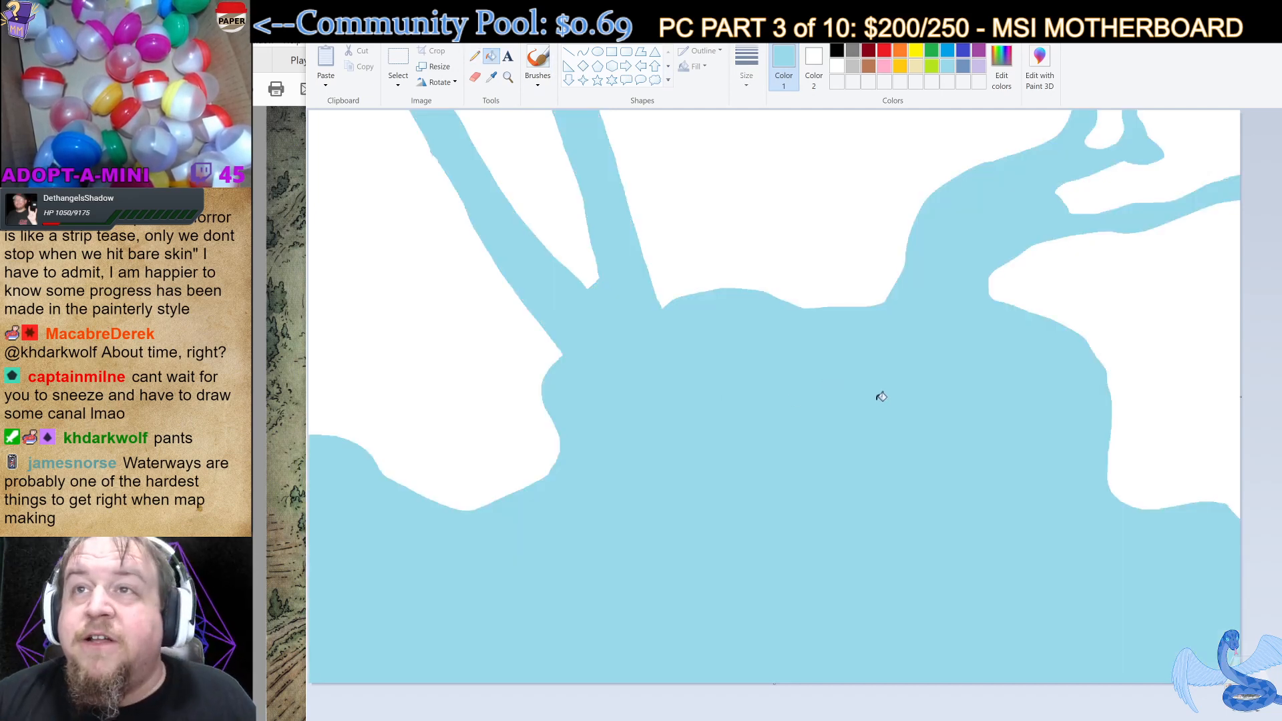
pyautogui.hotkey('ctrl', 'z')
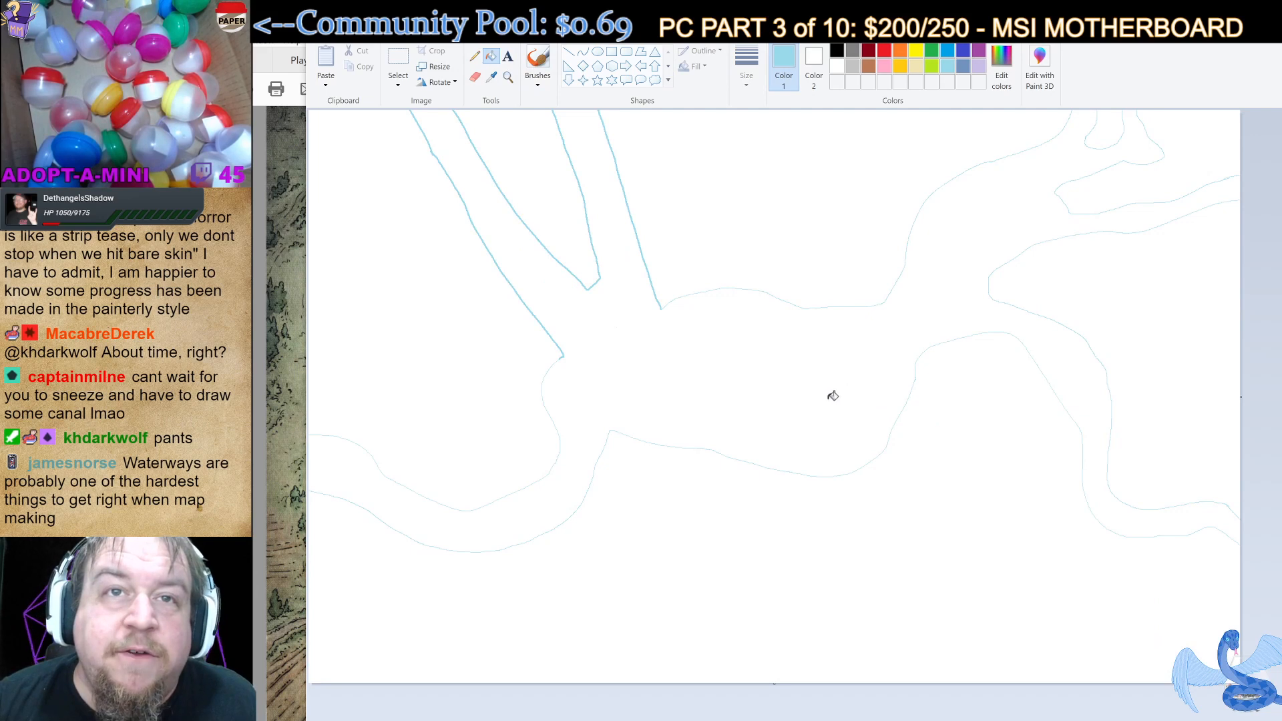
# Draw short light turquoise pencil lines across the southwest, southeast and northeast river mouths and the narrows east of the lake.
pyautogui.click(475, 56)
pyautogui.moveTo(548, 476); pyautogui.dragTo(589, 490)
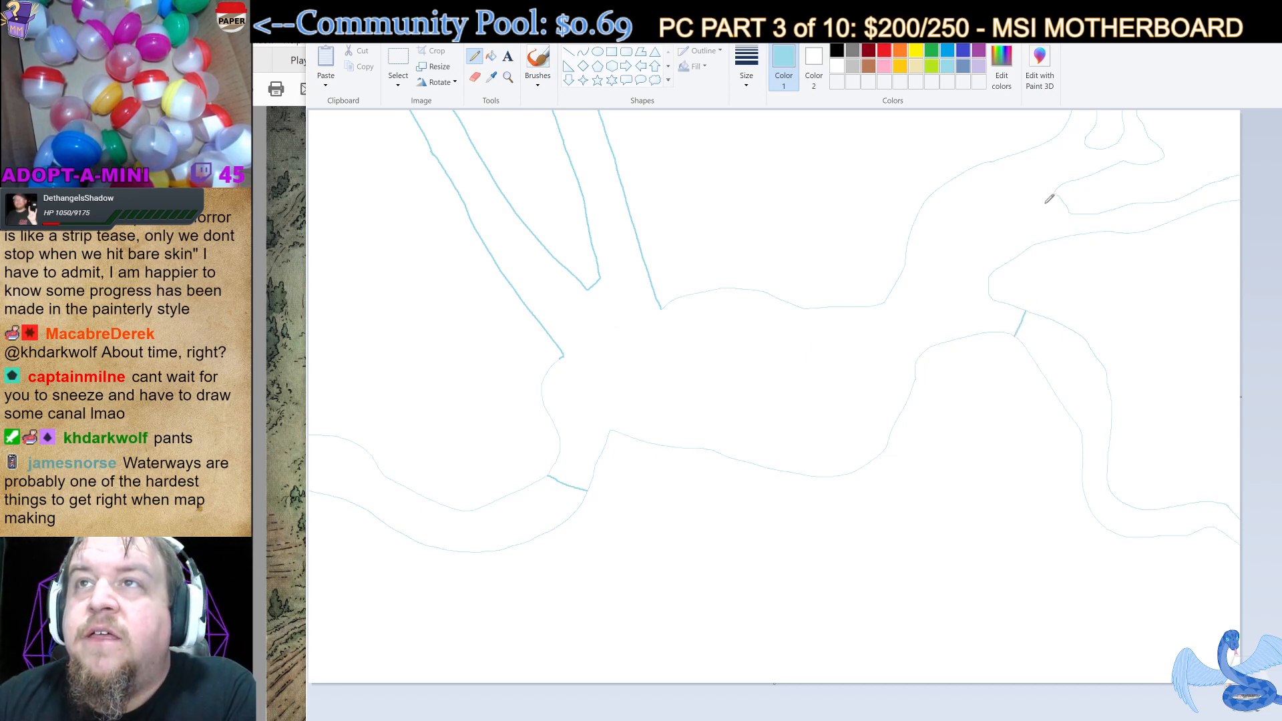
pyautogui.moveTo(1055, 192); pyautogui.dragTo(1016, 154)
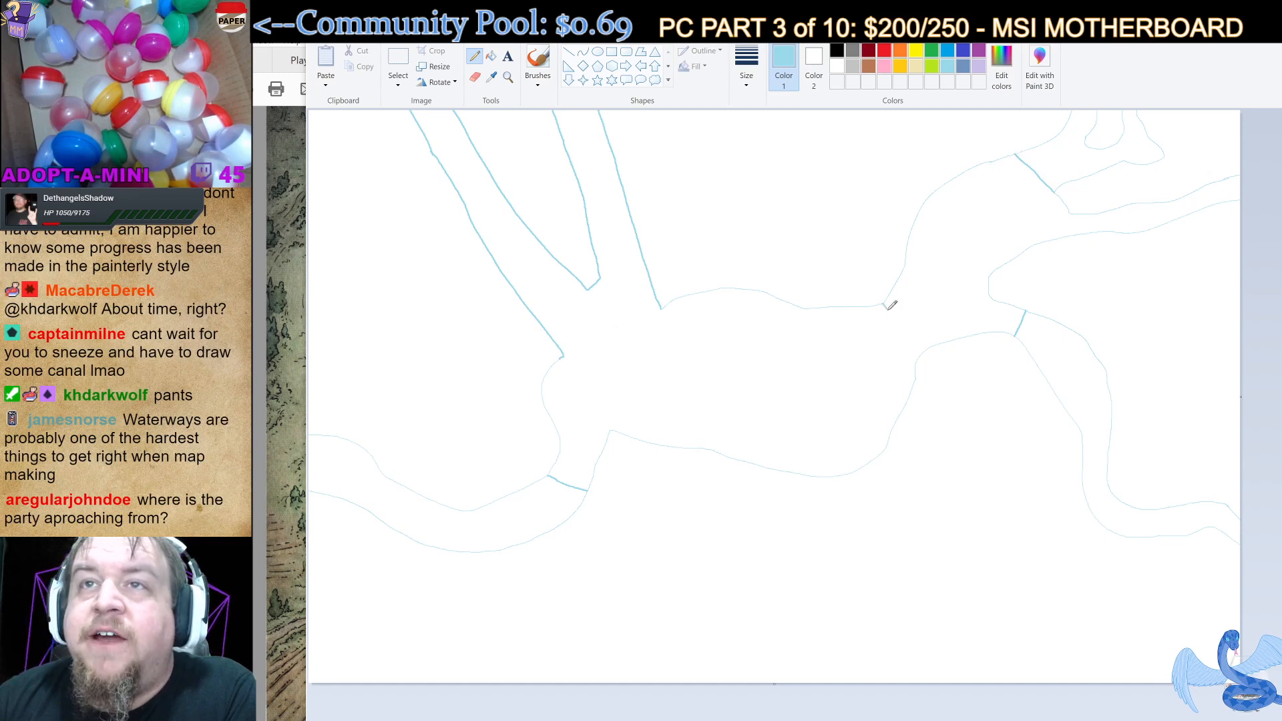
pyautogui.moveTo(886, 307); pyautogui.dragTo(926, 347)
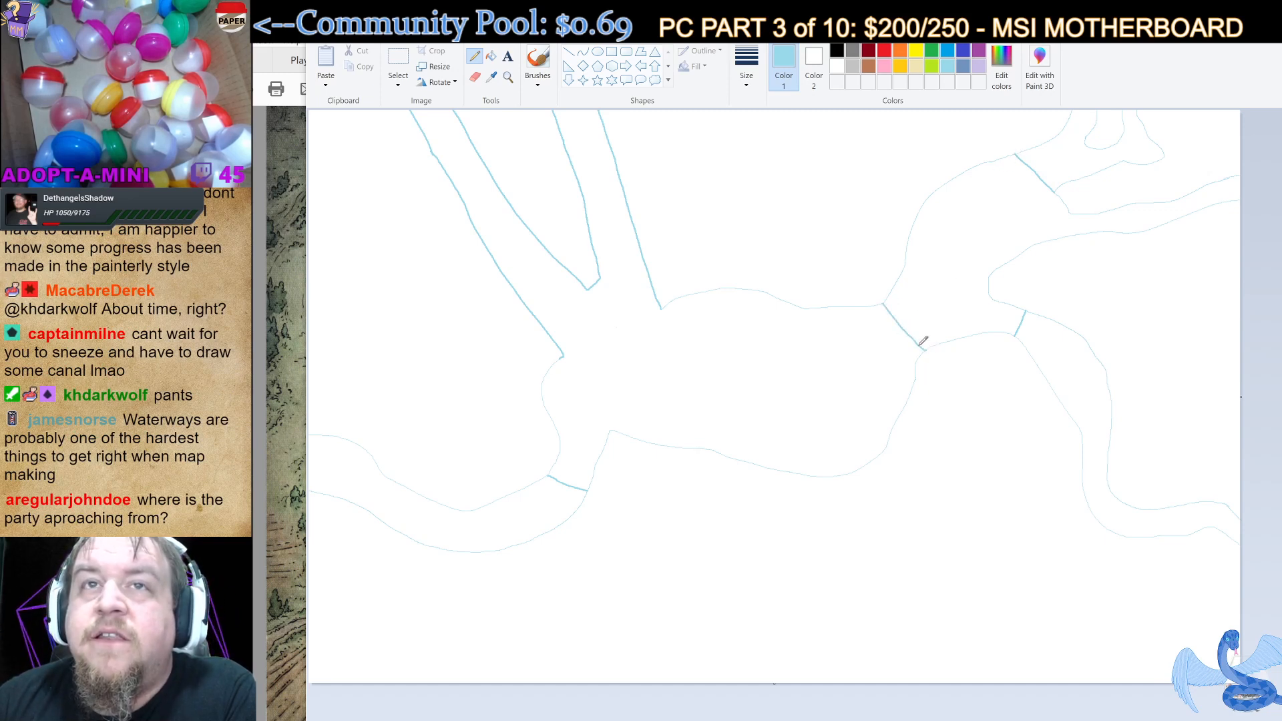
# Fill the lake, both northwest channels, and the northeast and southeast waterways with light turquoise, leaving the southwest river unfilled.
pyautogui.click(491, 56)
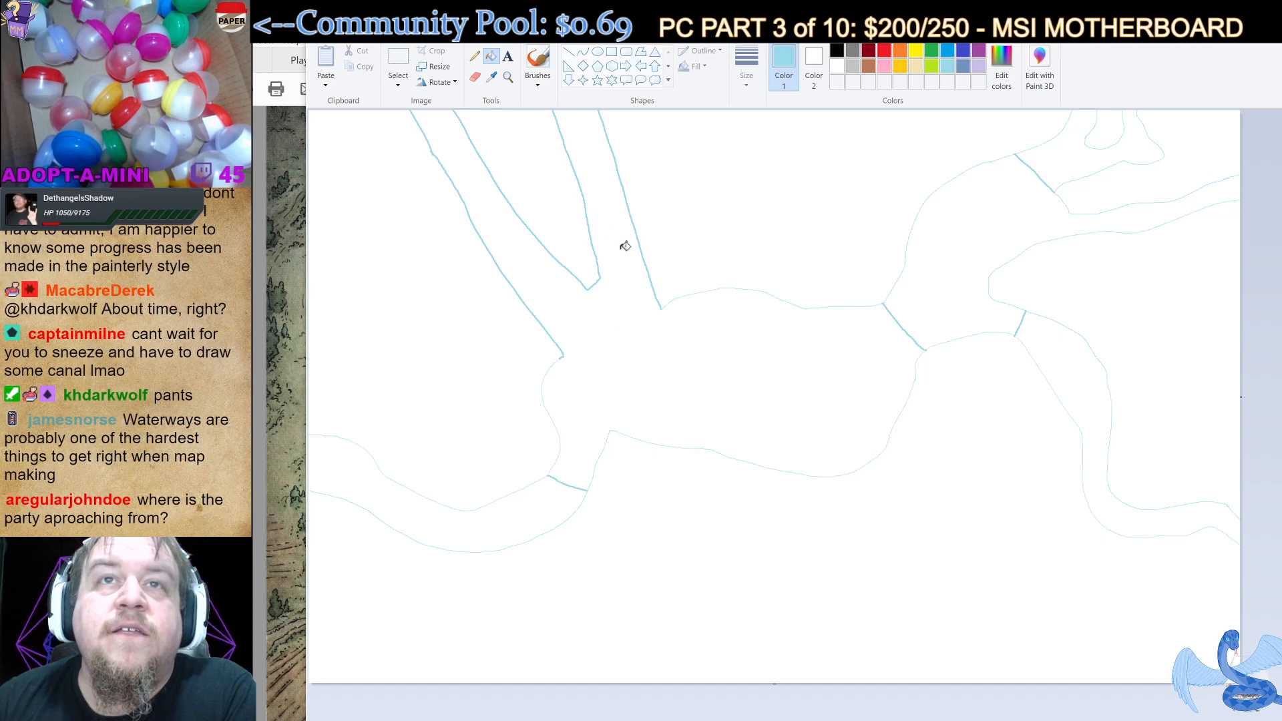
pyautogui.click(625, 246)
pyautogui.click(561, 490)
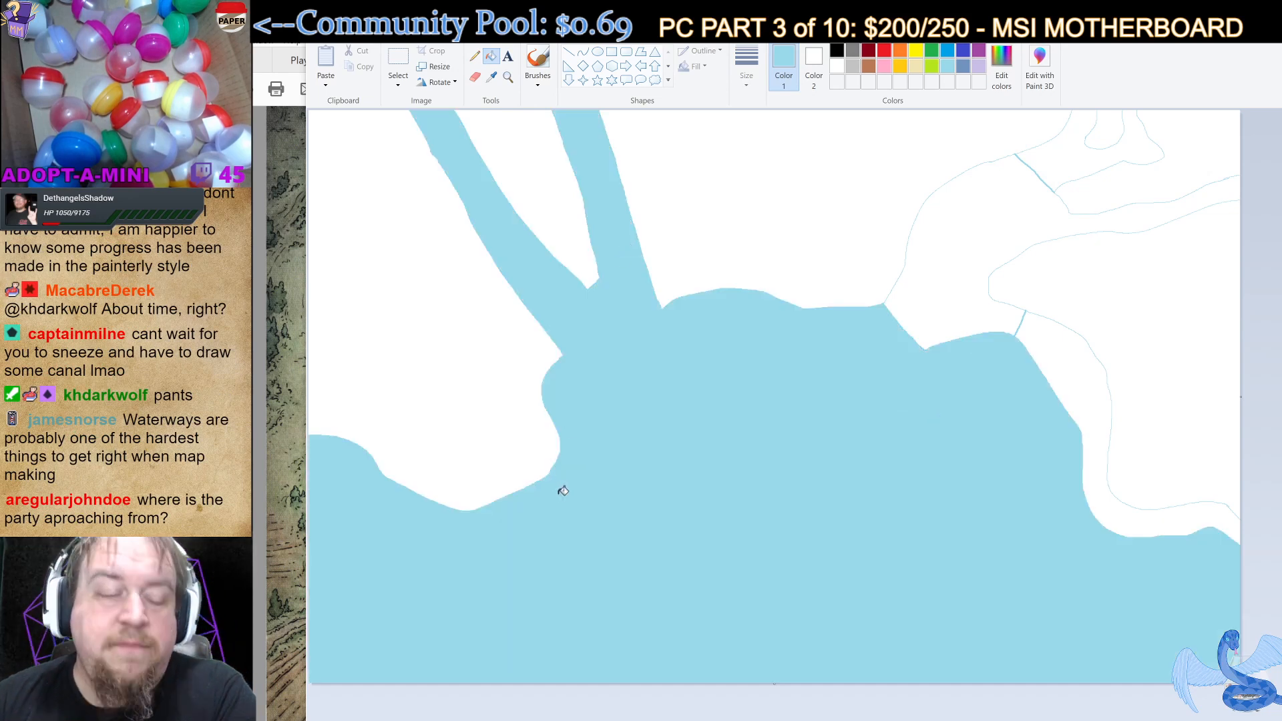
pyautogui.hotkey('ctrl', 'z')
pyautogui.click(895, 347)
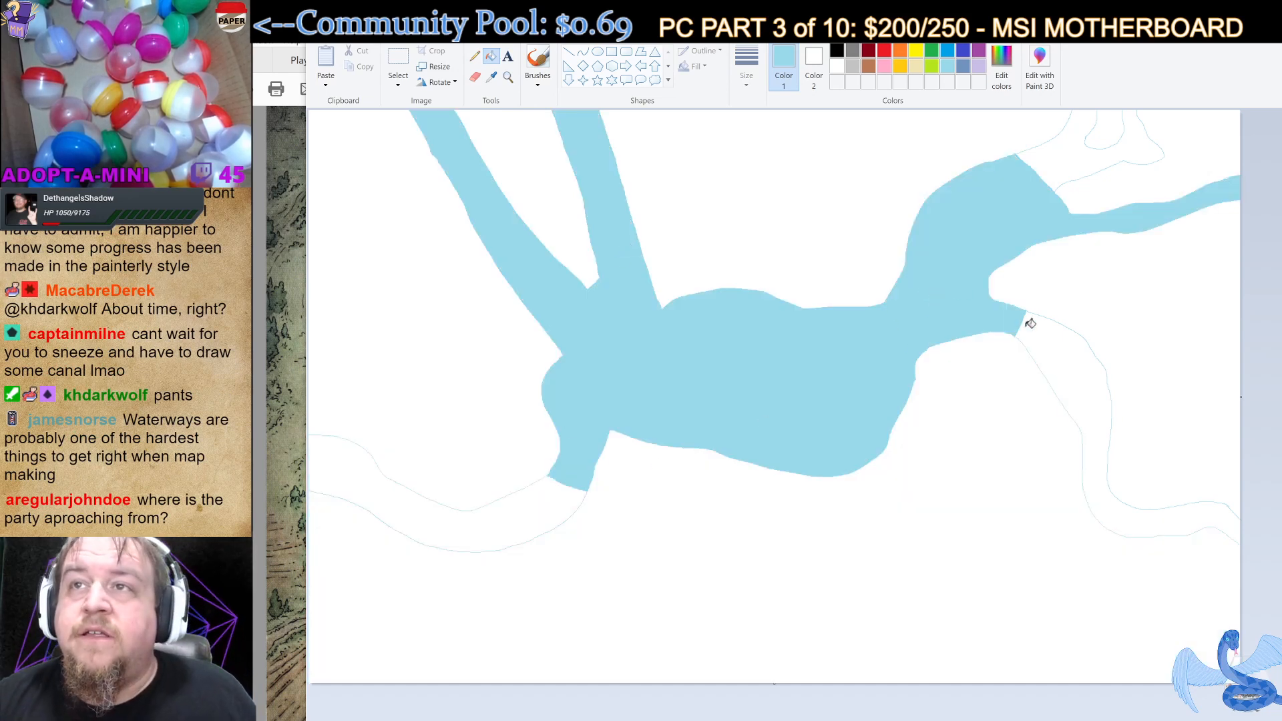
pyautogui.click(1030, 323)
pyautogui.click(1076, 159)
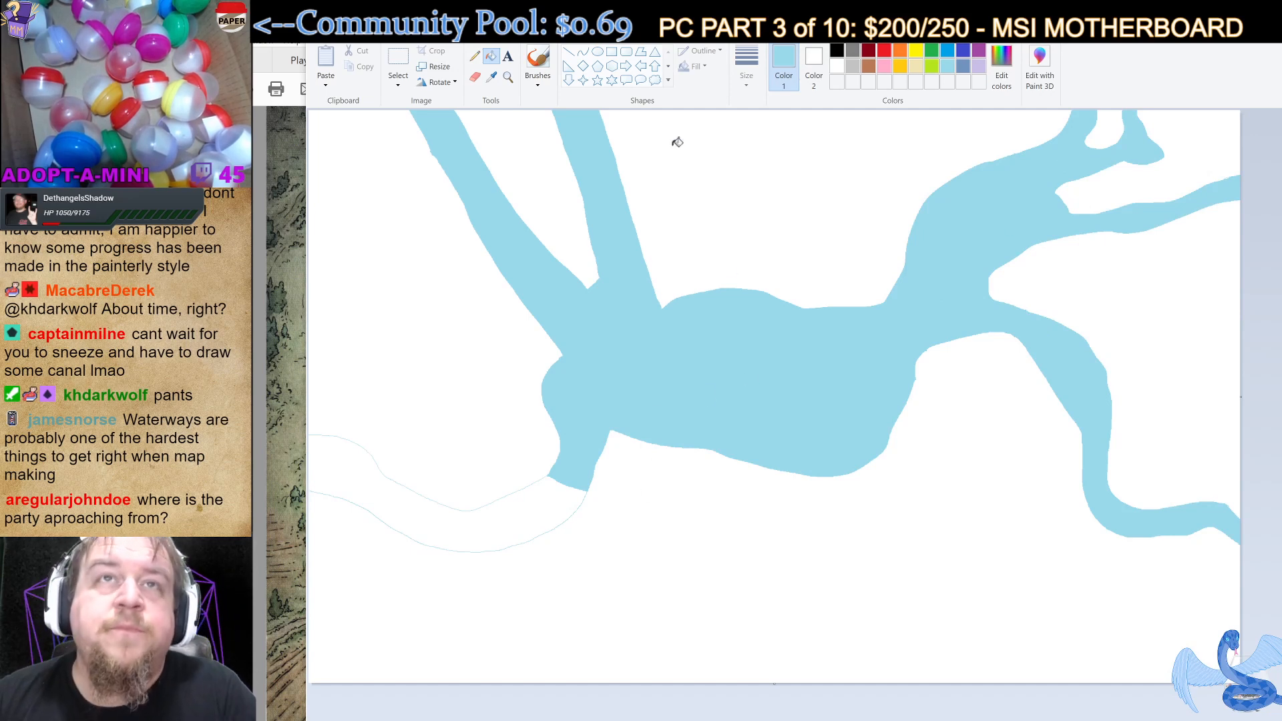
# Retrace both banks of the southwest river with the light turquoise pencil and fill the river with the same colour.
pyautogui.click(474, 57)
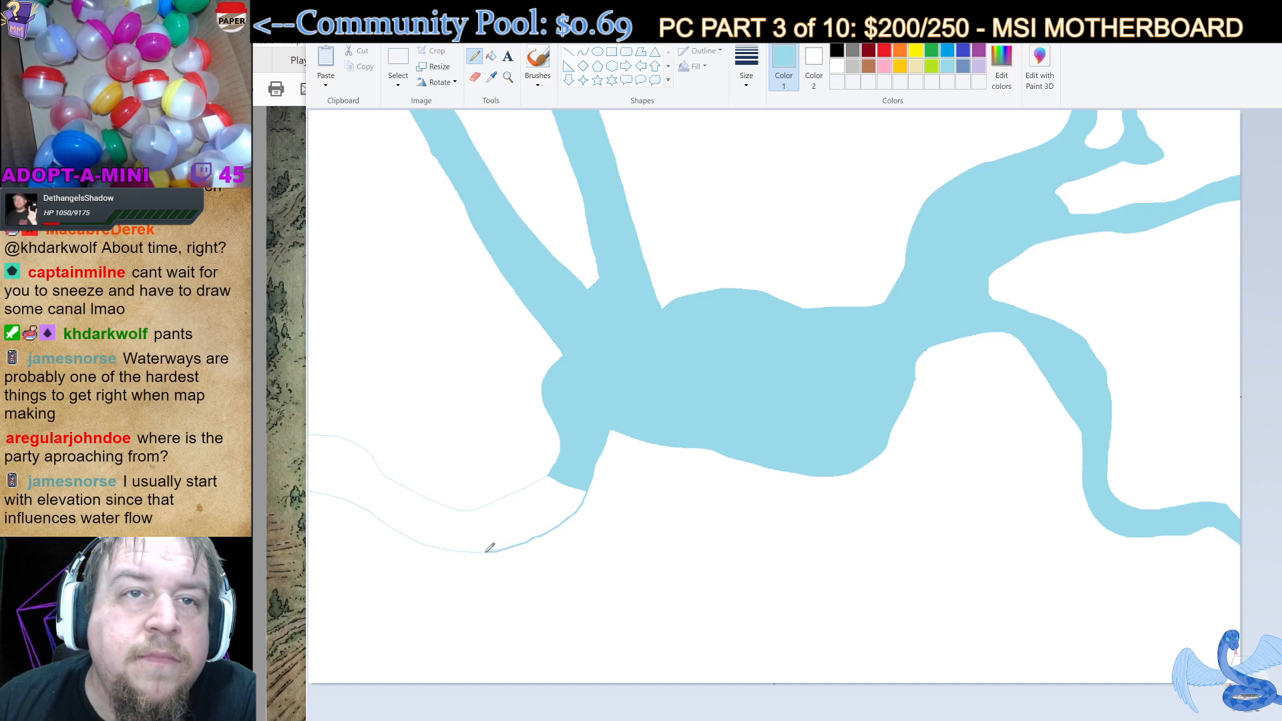
pyautogui.moveTo(486, 552); pyautogui.dragTo(306, 491)
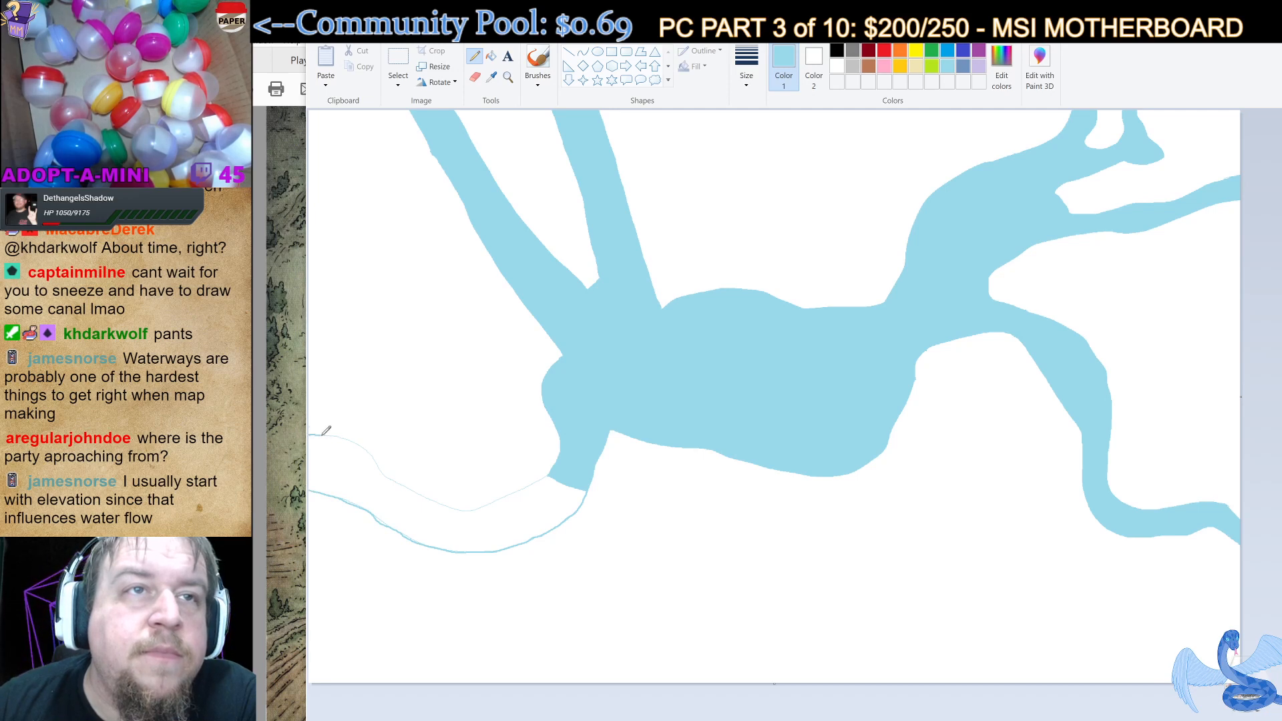
pyautogui.moveTo(338, 435)
pyautogui.mouseDown()
pyautogui.moveTo(395, 482)
pyautogui.moveTo(494, 499)
pyautogui.mouseUp()
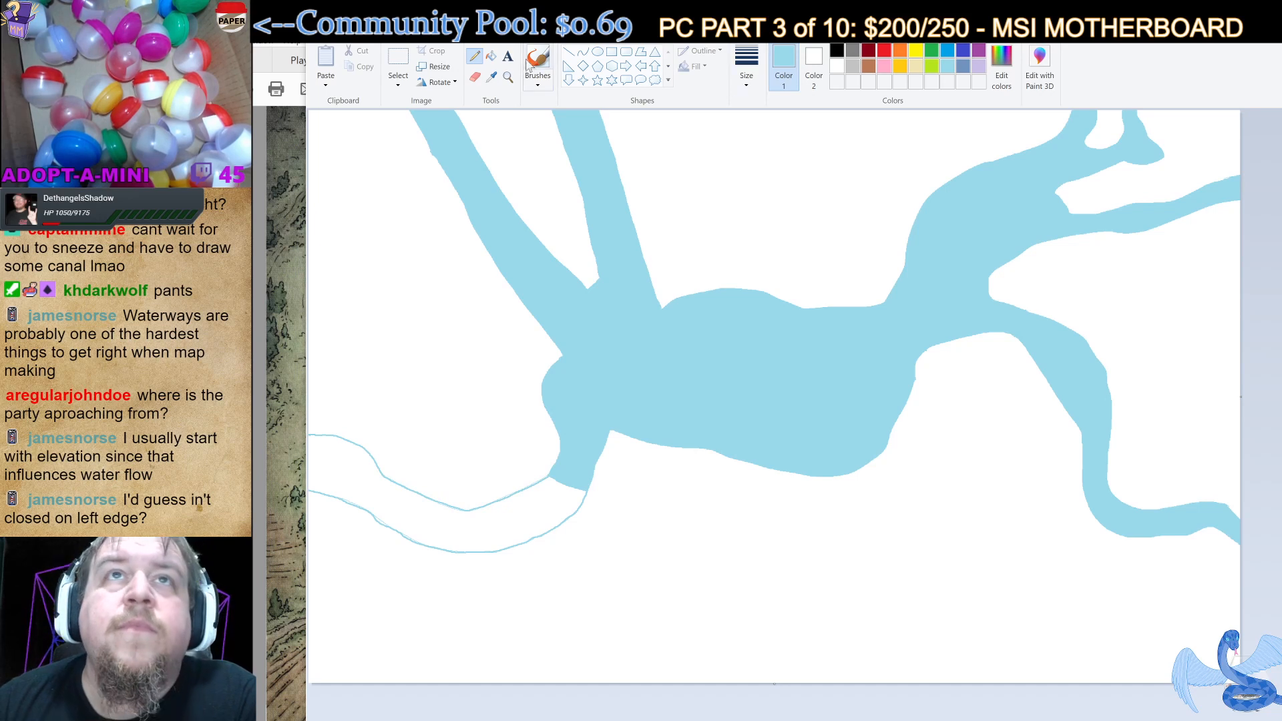
pyautogui.click(490, 56)
pyautogui.click(565, 504)
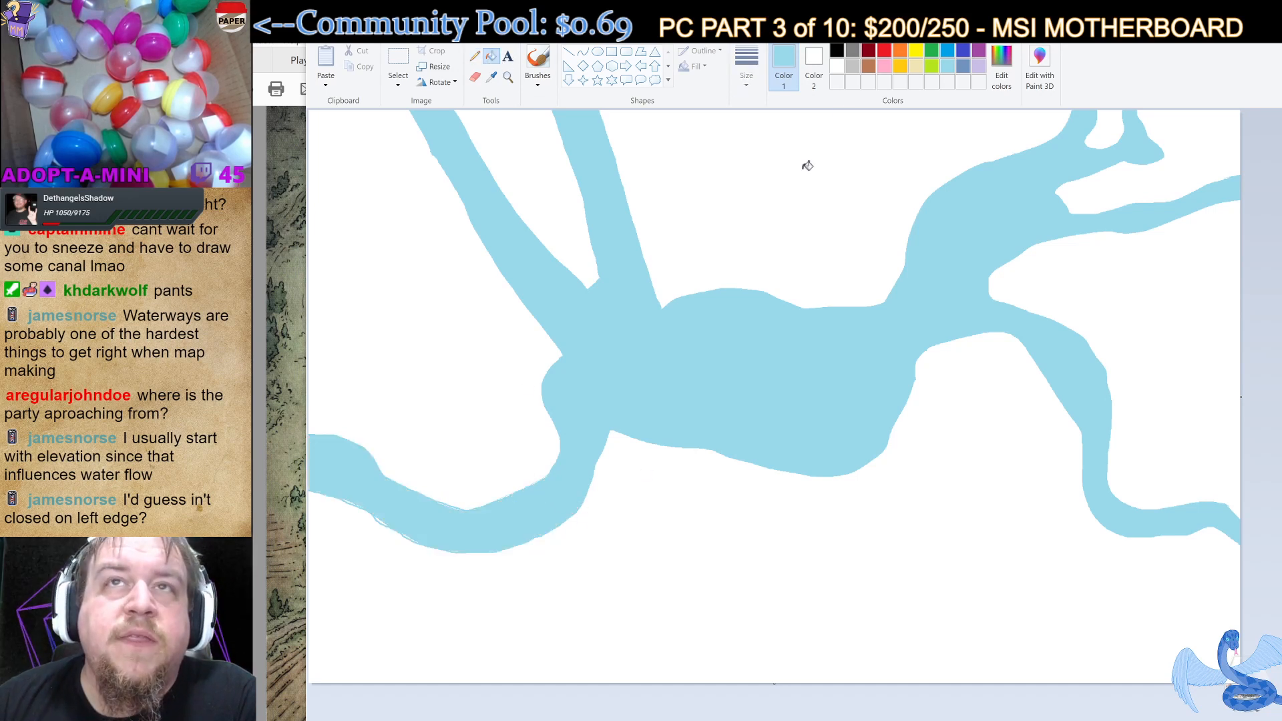
# Fill all the land areas around the lake and between the rivers with lime green.
pyautogui.click(932, 66)
pyautogui.click(1038, 143)
pyautogui.click(1106, 128)
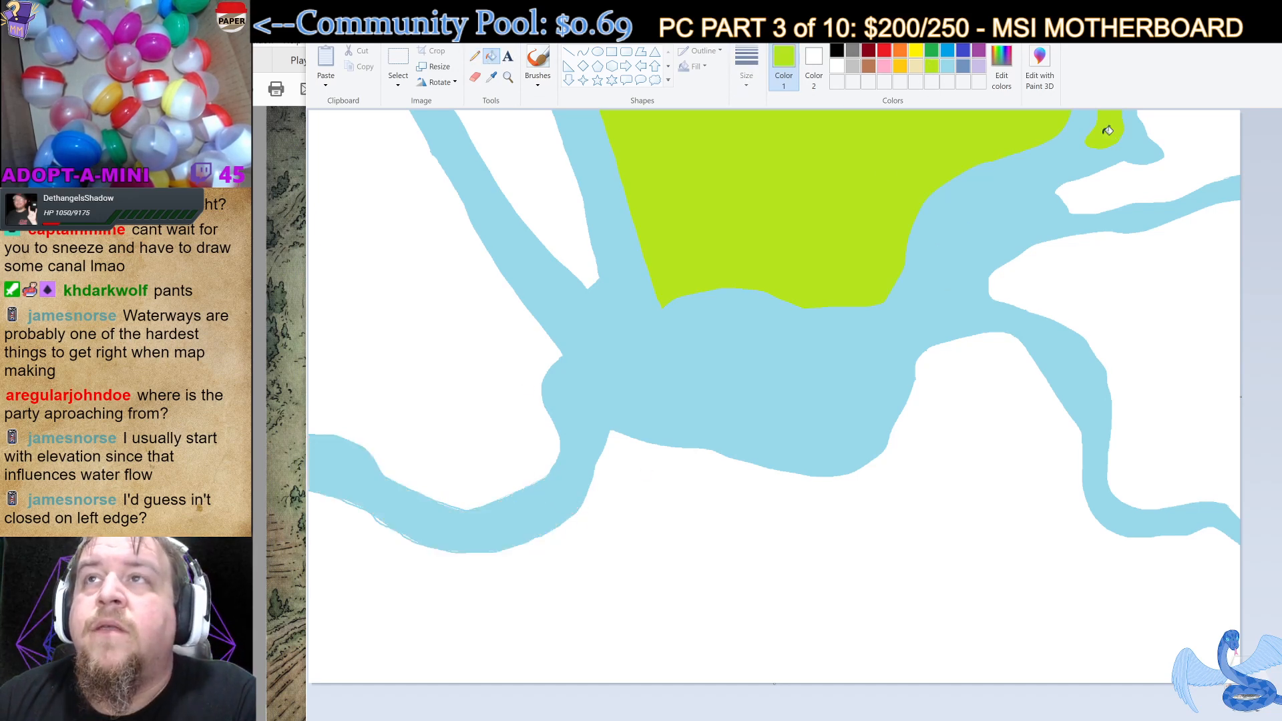
pyautogui.click(1174, 144)
pyautogui.click(1172, 337)
pyautogui.click(1039, 435)
pyautogui.click(450, 378)
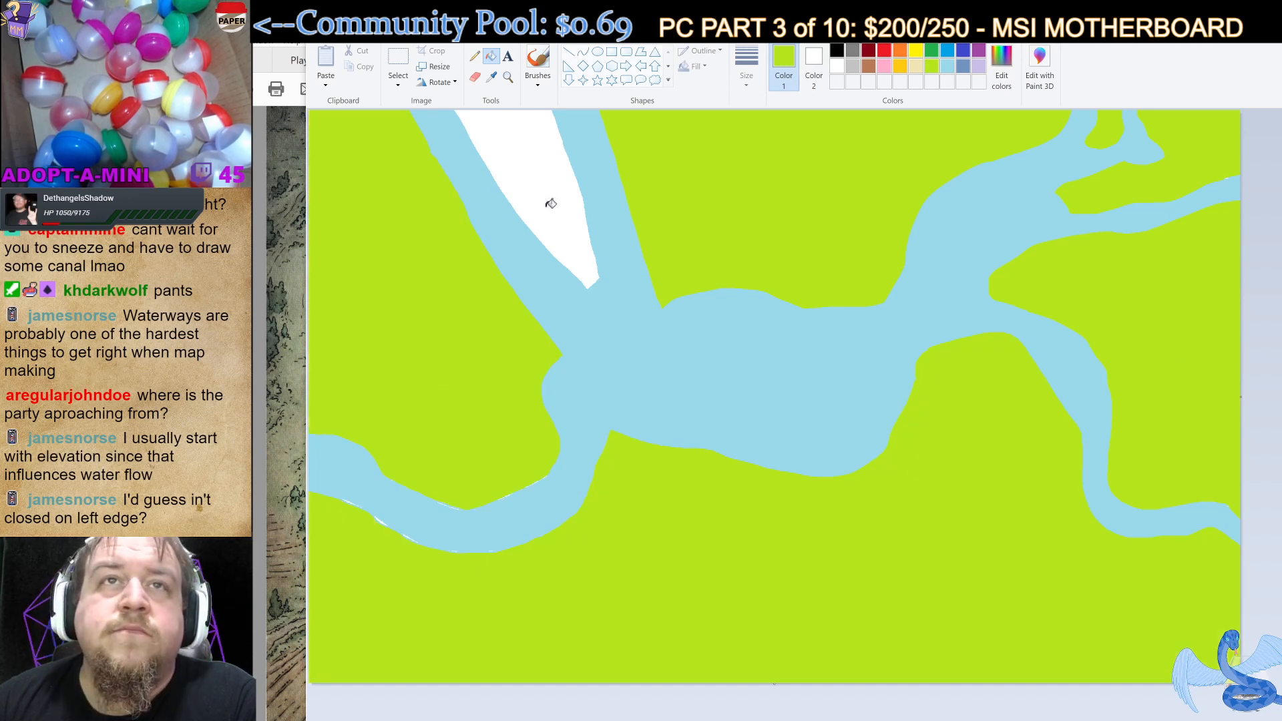
pyautogui.click(550, 200)
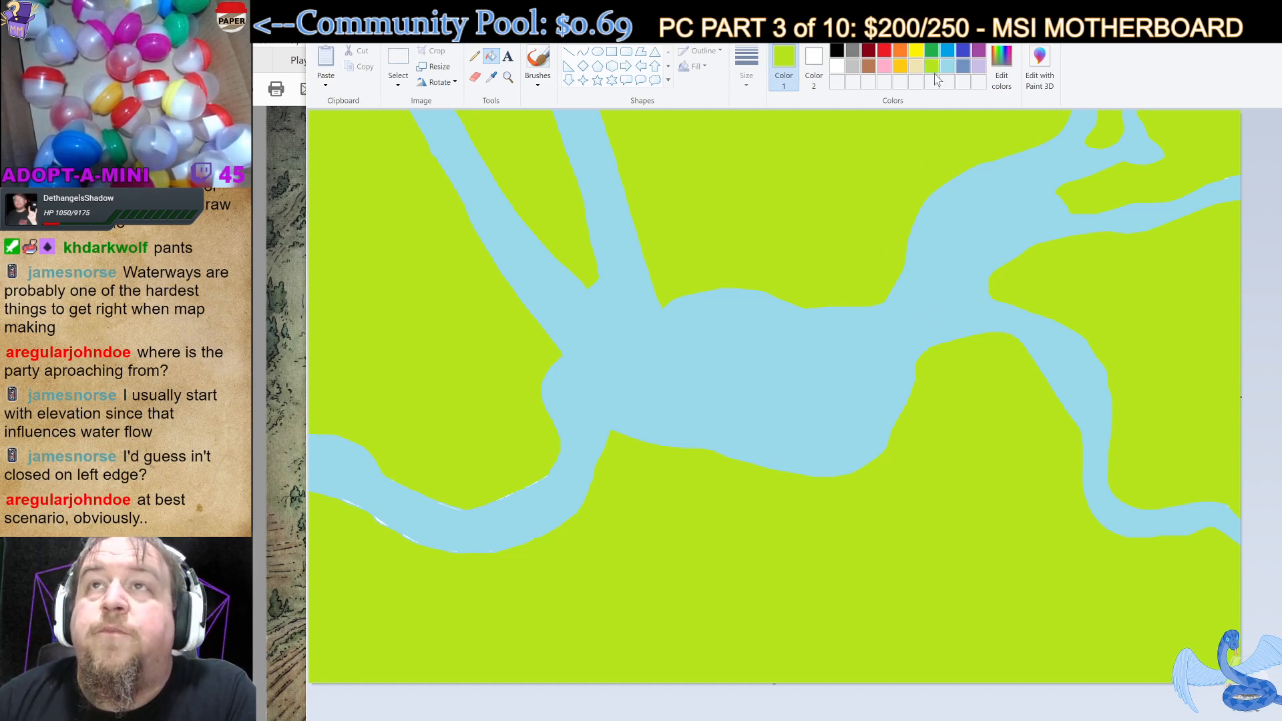
# Outline a curved basin inside the lake joined to the northwest channels in indigo, and fill the basin and channels with indigo.
pyautogui.click(476, 58)
pyautogui.click(963, 51)
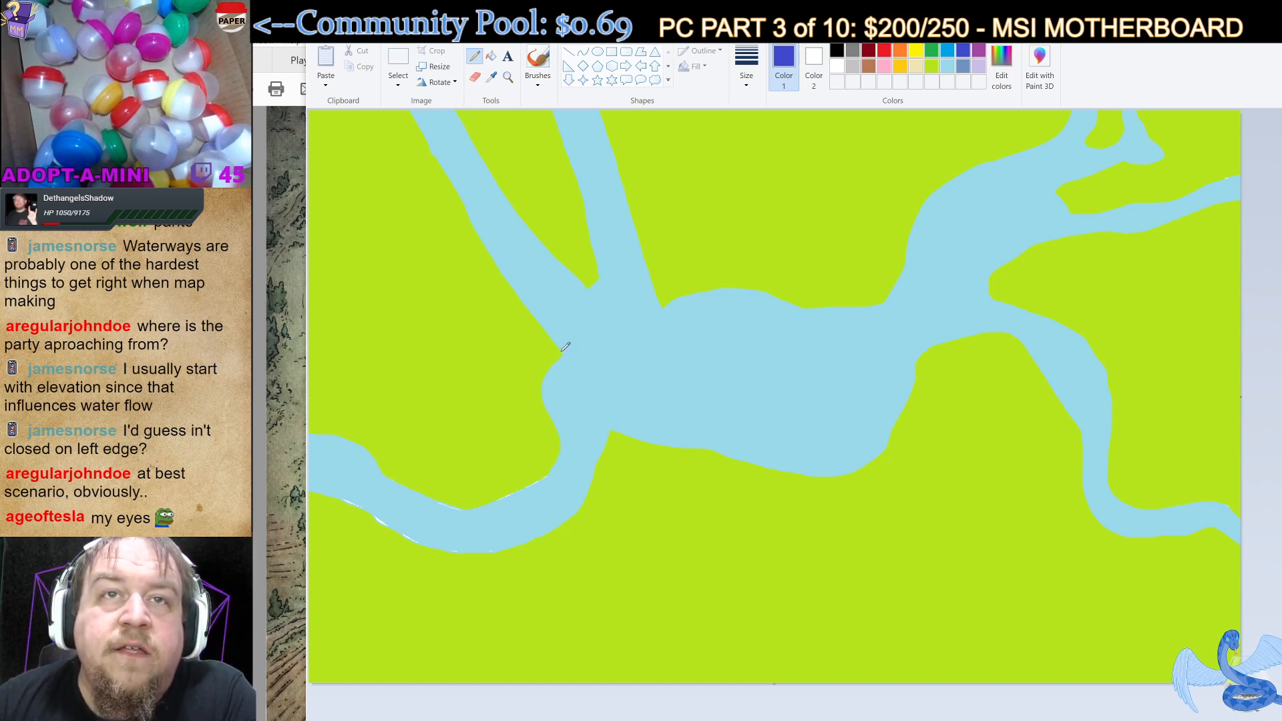
pyautogui.moveTo(583, 360); pyautogui.dragTo(598, 369)
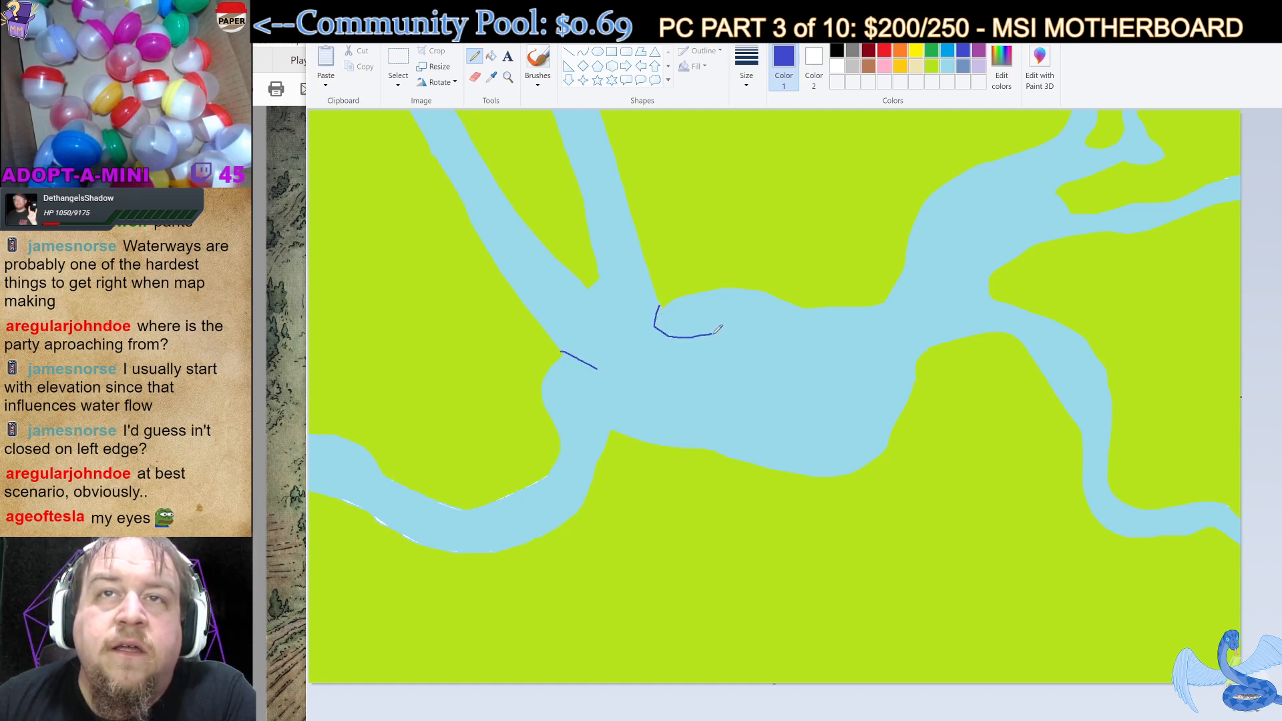
pyautogui.moveTo(743, 332)
pyautogui.mouseDown()
pyautogui.moveTo(854, 344)
pyautogui.moveTo(870, 359)
pyautogui.moveTo(867, 390)
pyautogui.moveTo(849, 415)
pyautogui.moveTo(799, 435)
pyautogui.moveTo(753, 434)
pyautogui.moveTo(600, 366)
pyautogui.mouseUp()
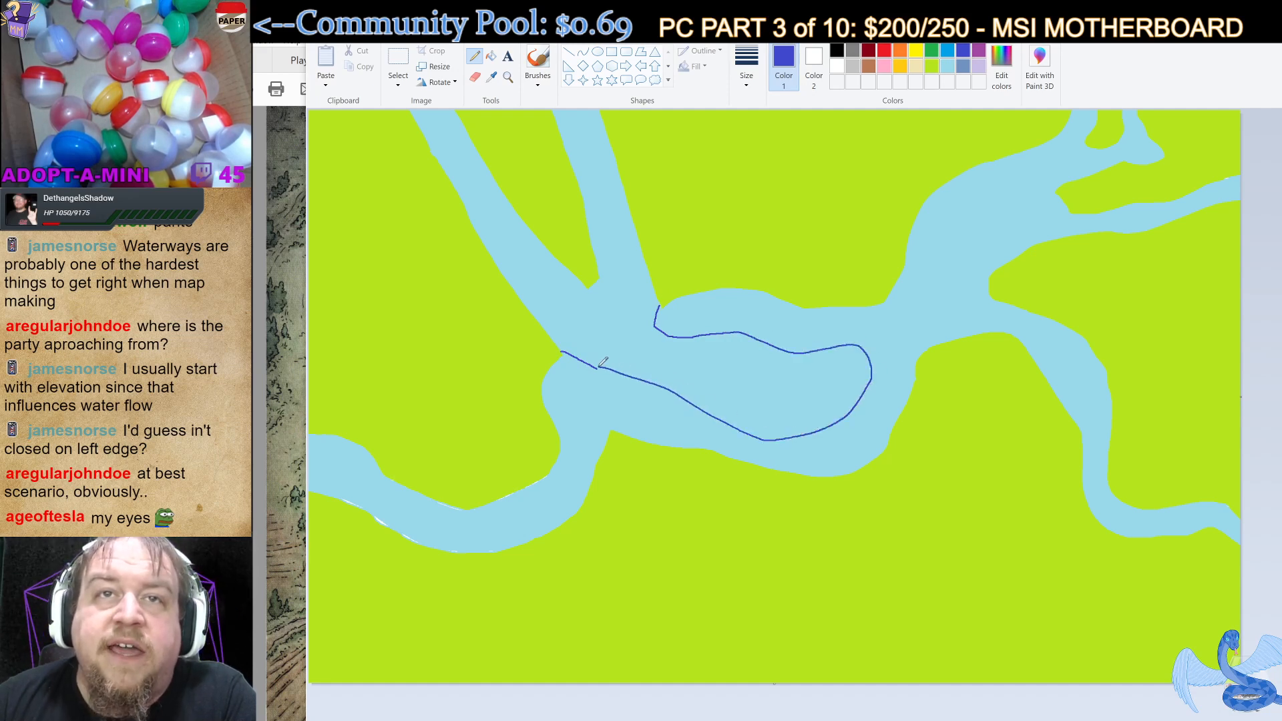
pyautogui.click(491, 56)
pyautogui.click(603, 182)
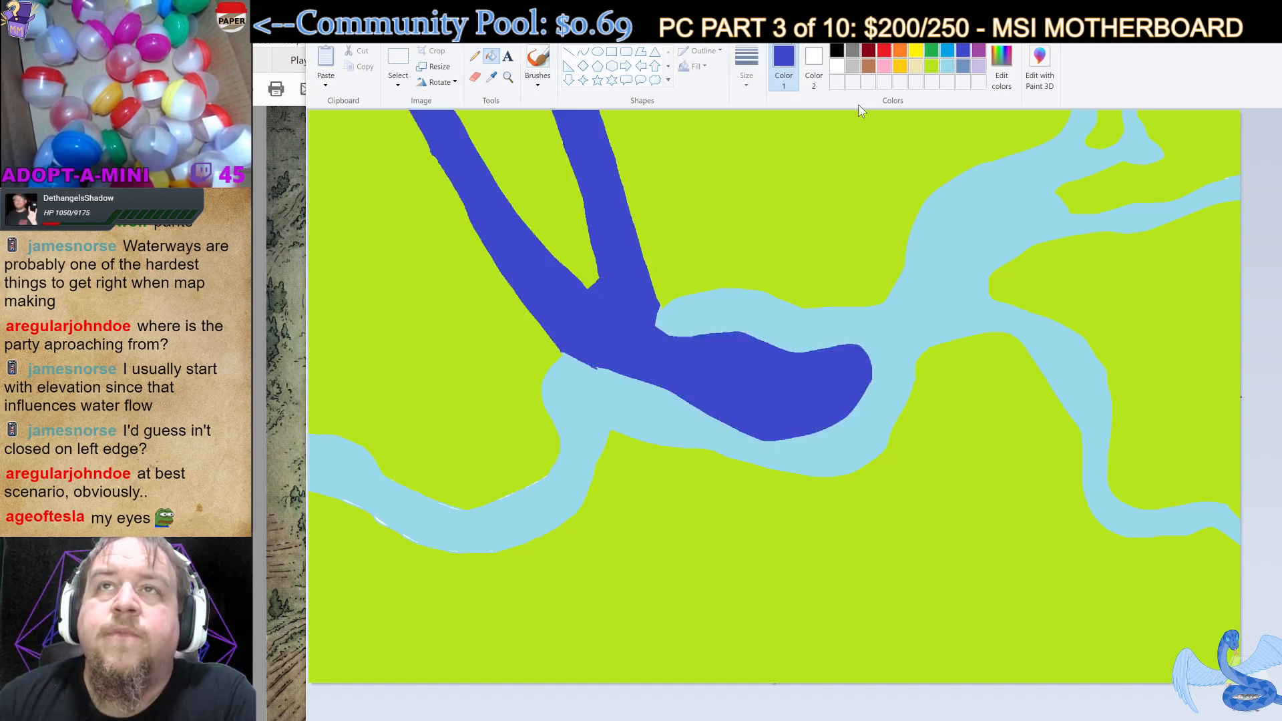
# Draw wavy dark green pencil boundaries across the northern land, the small northeast peninsula, and the southeast and southwest land.
pyautogui.click(474, 56)
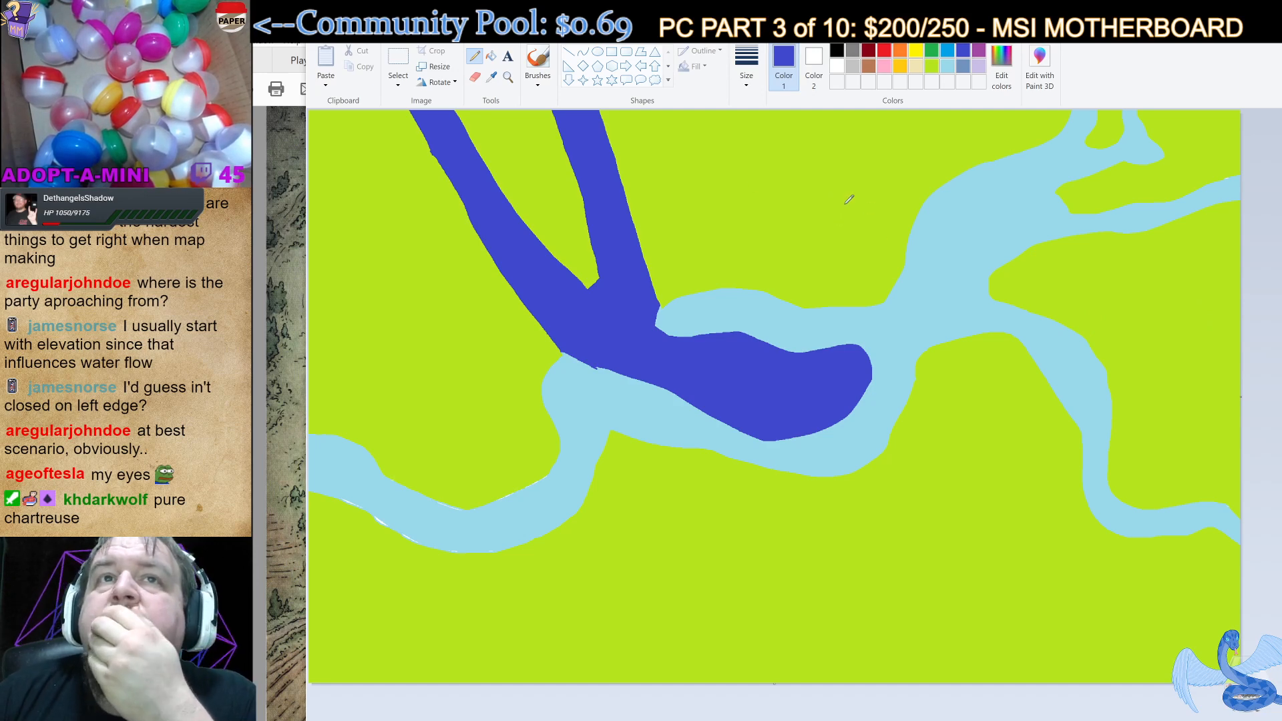
pyautogui.click(932, 51)
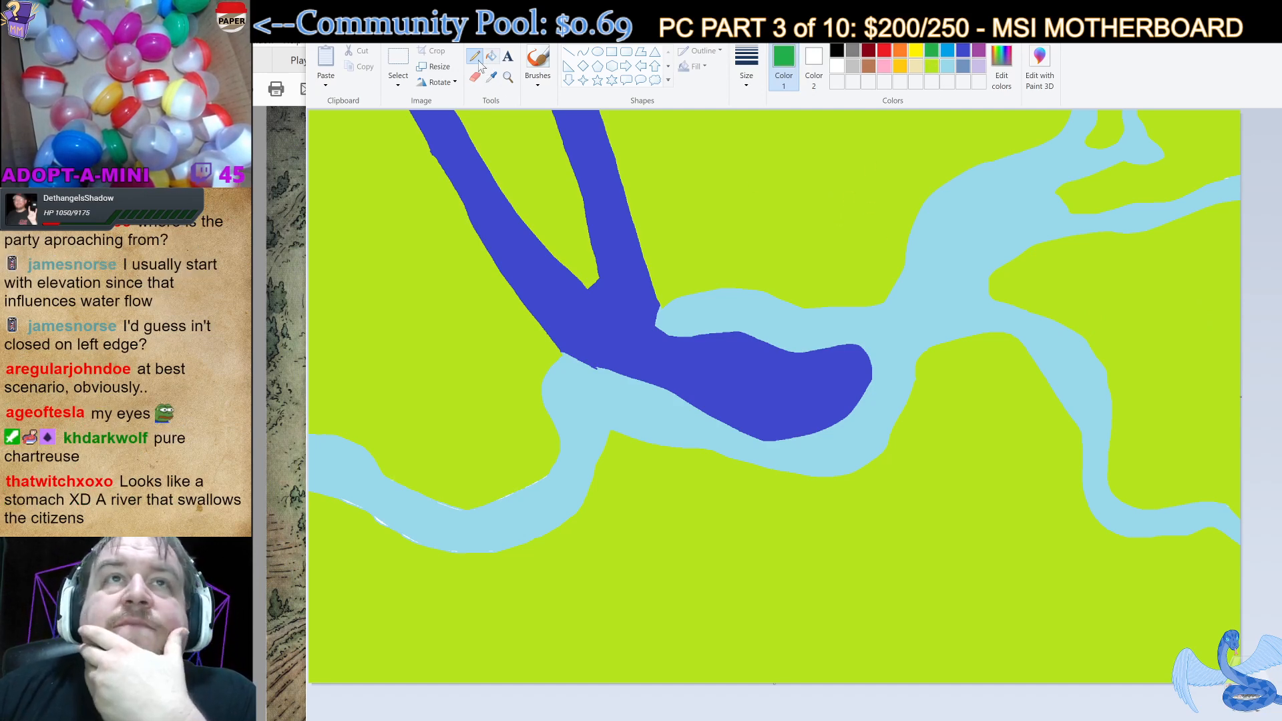
pyautogui.click(478, 61)
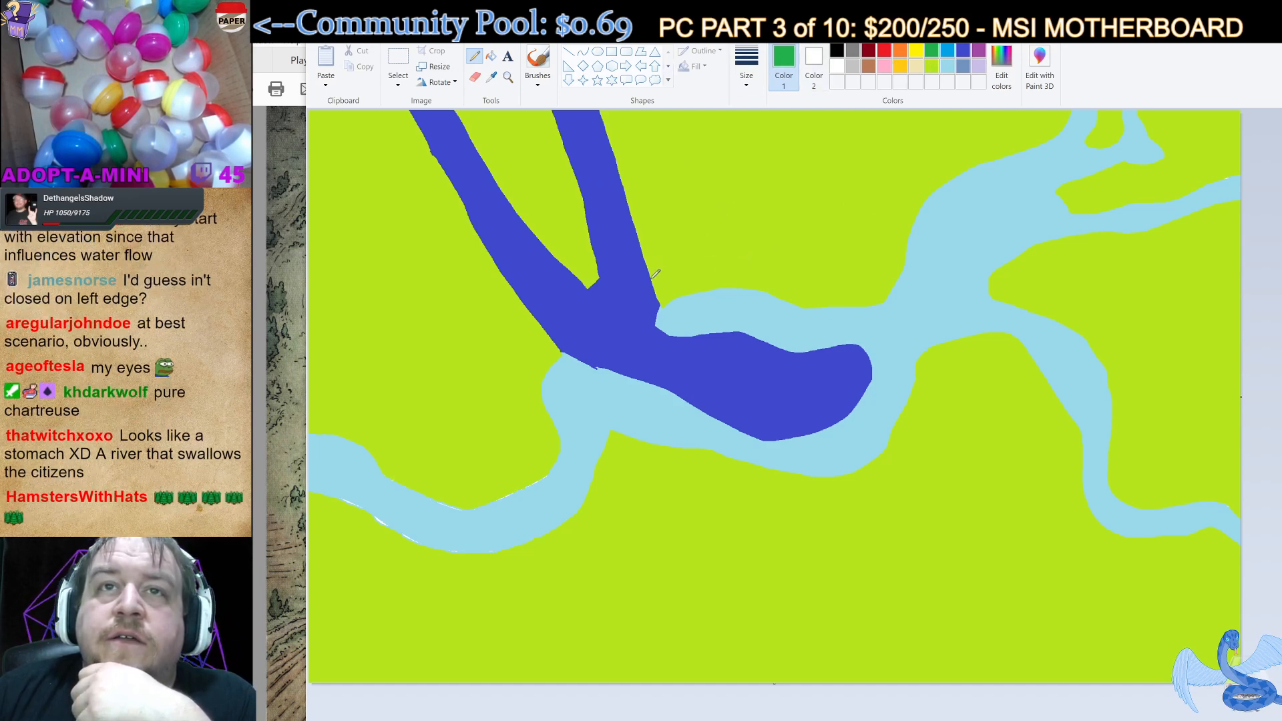
pyautogui.moveTo(652, 275)
pyautogui.mouseDown()
pyautogui.moveTo(758, 250)
pyautogui.moveTo(858, 272)
pyautogui.moveTo(910, 201)
pyautogui.mouseUp()
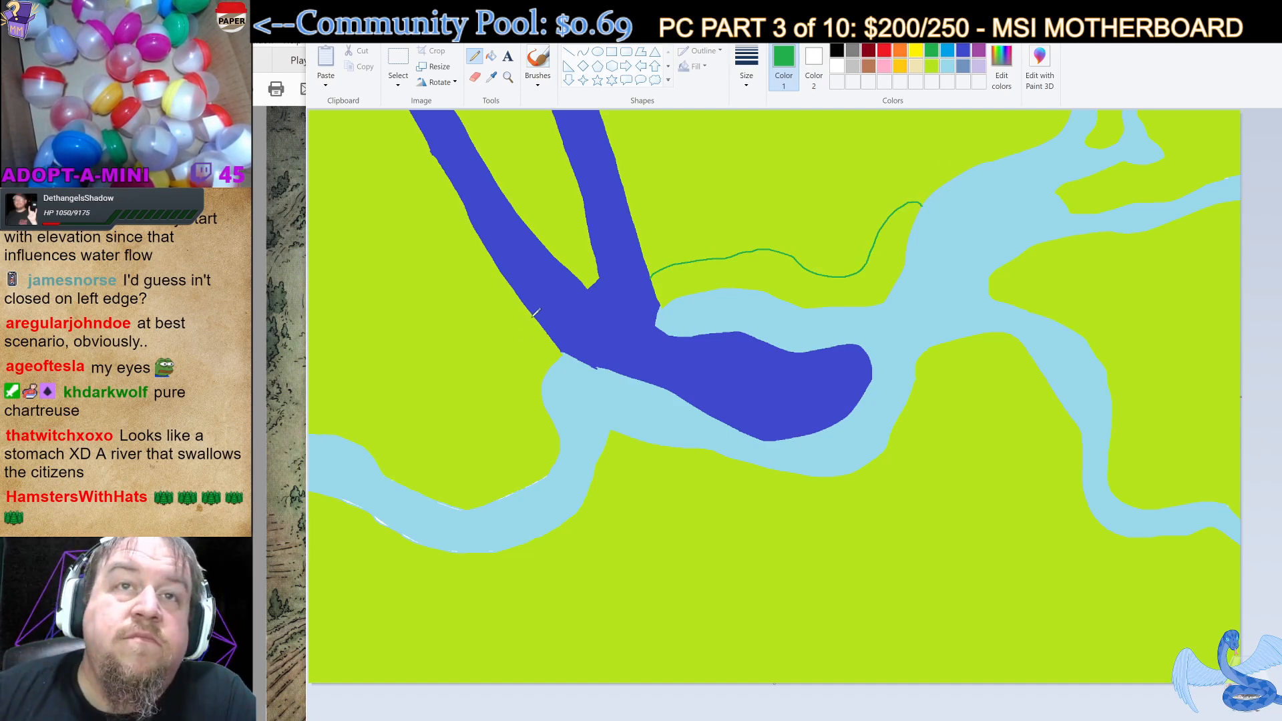
pyautogui.moveTo(538, 312)
pyautogui.mouseDown()
pyautogui.moveTo(488, 360)
pyautogui.moveTo(457, 352)
pyautogui.moveTo(410, 303)
pyautogui.moveTo(309, 304)
pyautogui.mouseUp()
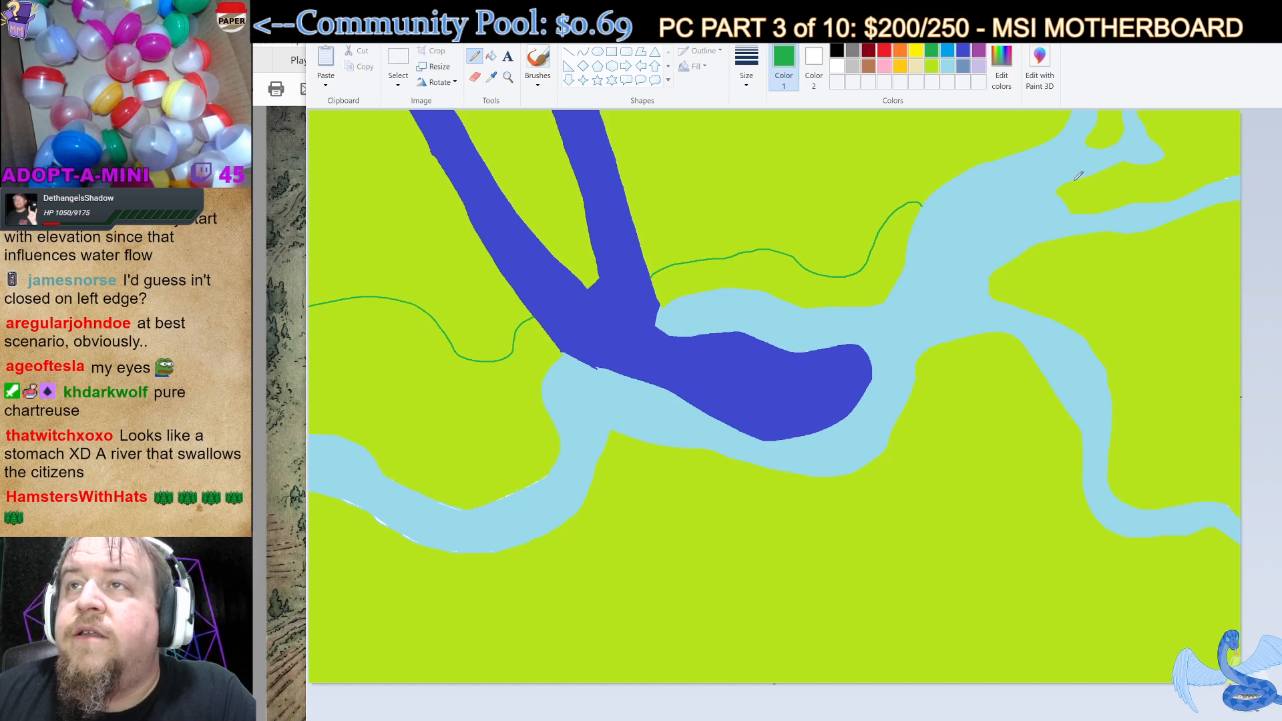
pyautogui.moveTo(1076, 180); pyautogui.dragTo(1094, 210)
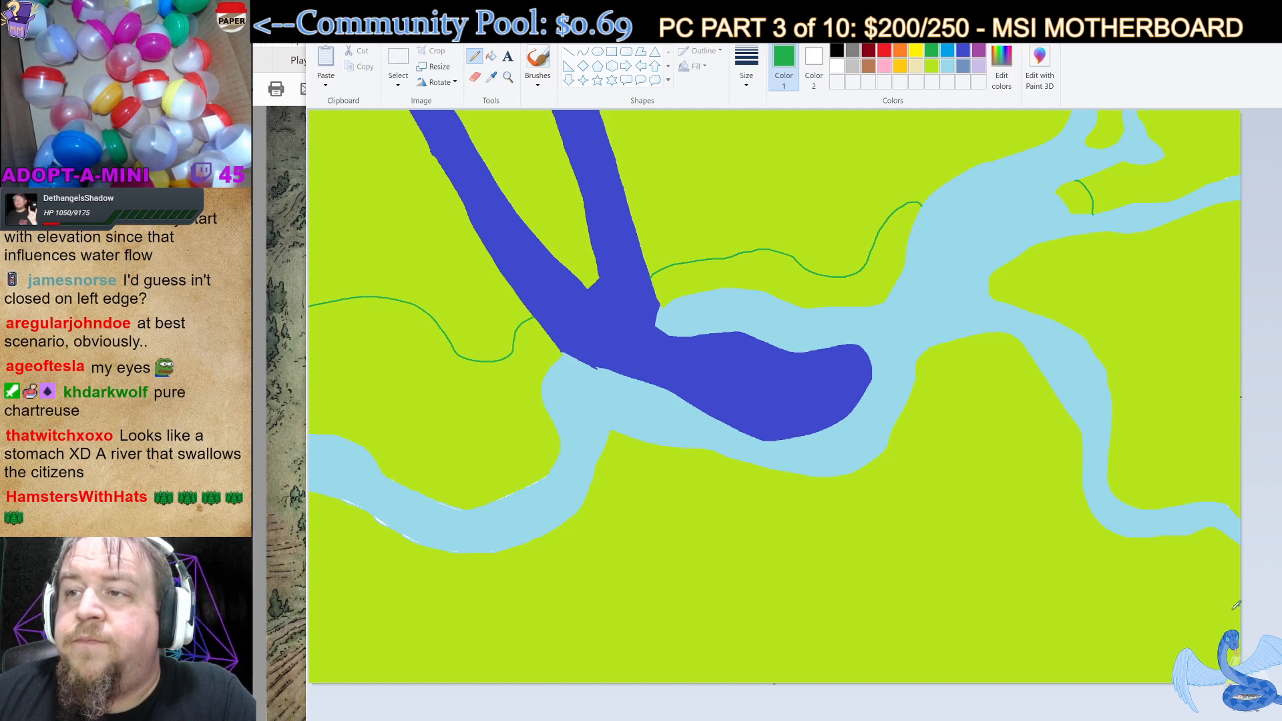
pyautogui.moveTo(1237, 603)
pyautogui.mouseDown()
pyautogui.moveTo(1057, 587)
pyautogui.moveTo(957, 553)
pyautogui.moveTo(904, 578)
pyautogui.moveTo(764, 563)
pyautogui.moveTo(746, 591)
pyautogui.moveTo(762, 698)
pyautogui.mouseUp()
pyautogui.moveTo(675, 664)
pyautogui.mouseDown()
pyautogui.moveTo(682, 694)
pyautogui.moveTo(657, 617)
pyautogui.moveTo(666, 560)
pyautogui.moveTo(649, 544)
pyautogui.moveTo(614, 621)
pyautogui.moveTo(579, 619)
pyautogui.moveTo(582, 592)
pyautogui.moveTo(535, 593)
pyautogui.moveTo(490, 604)
pyautogui.moveTo(493, 644)
pyautogui.moveTo(441, 652)
pyautogui.moveTo(411, 637)
pyautogui.moveTo(372, 569)
pyautogui.moveTo(308, 556)
pyautogui.mouseUp()
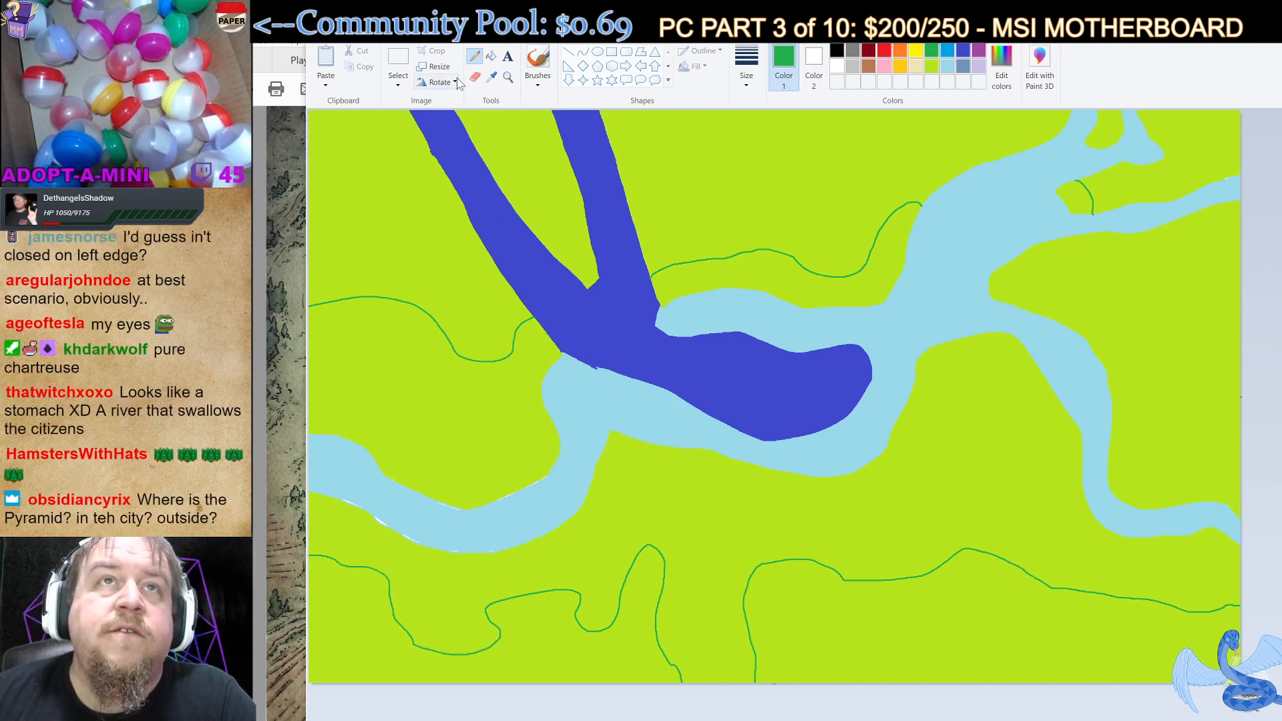
# Fill the outlined northern, northeastern, southeastern and southwestern outer land areas with dark green.
pyautogui.click(491, 59)
pyautogui.click(435, 263)
pyautogui.click(538, 170)
pyautogui.click(734, 171)
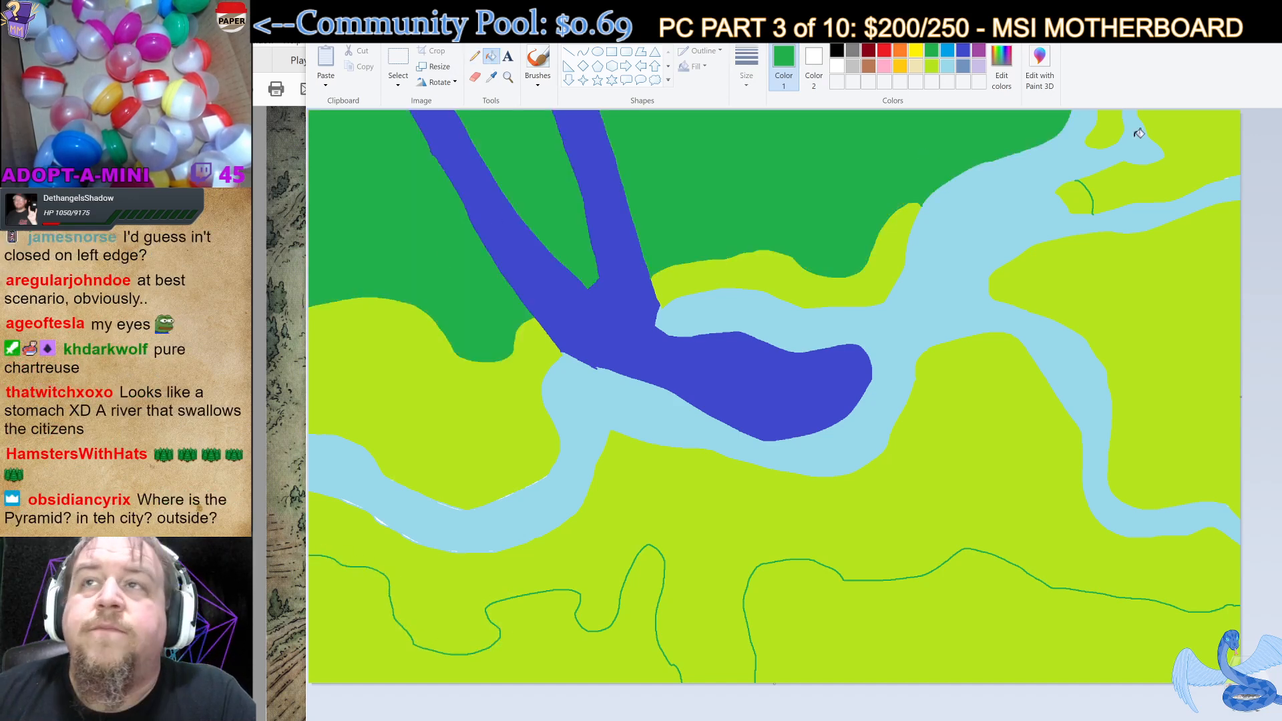
pyautogui.click(1209, 155)
pyautogui.click(985, 623)
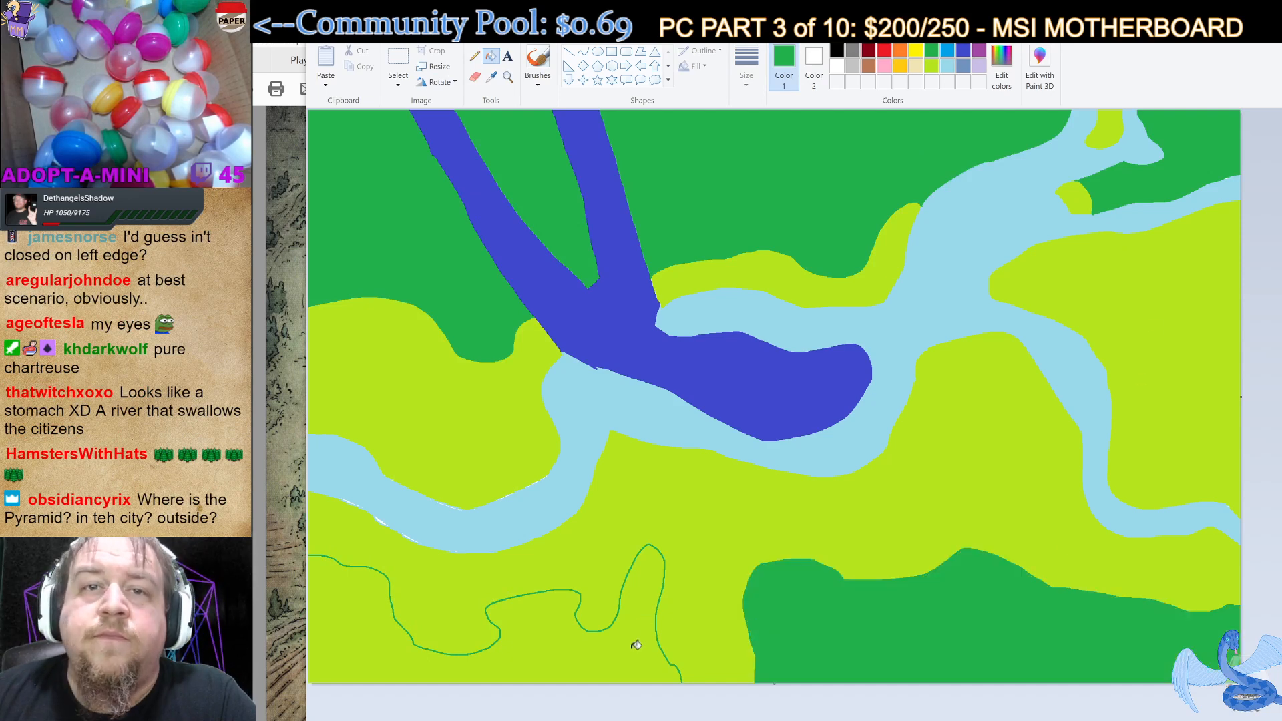
pyautogui.click(635, 648)
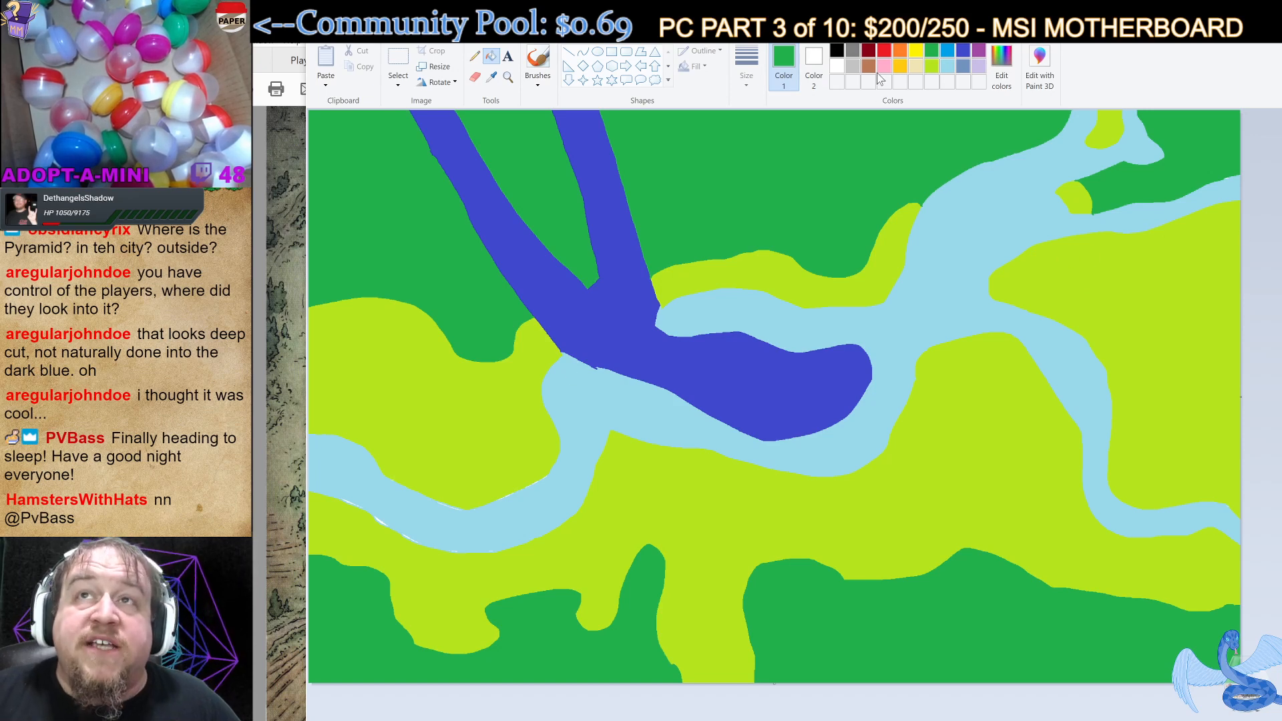
# Sketch two trial red pencil arrows running southwest from the northeast land across the lake, undoing each one.
pyautogui.click(884, 52)
pyautogui.click(474, 56)
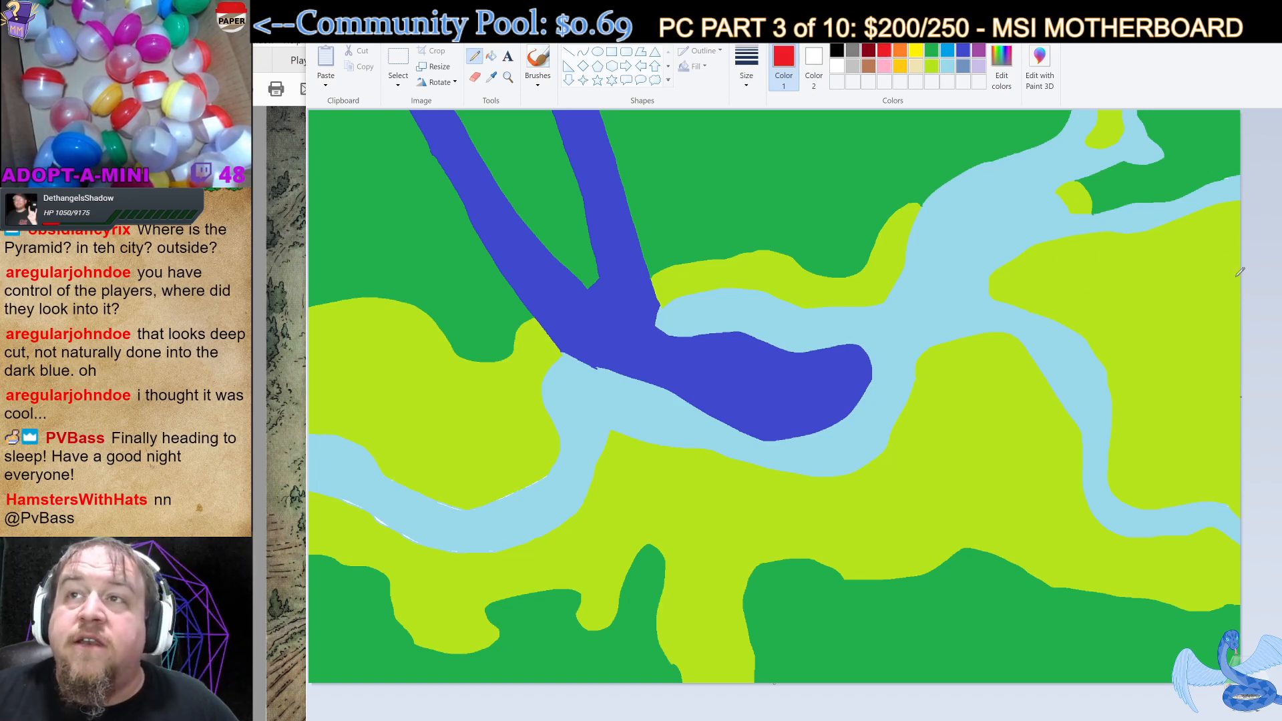
pyautogui.moveTo(1195, 234)
pyautogui.mouseDown()
pyautogui.moveTo(878, 387)
pyautogui.moveTo(548, 490)
pyautogui.moveTo(652, 395)
pyautogui.moveTo(504, 499)
pyautogui.moveTo(919, 551)
pyautogui.mouseUp()
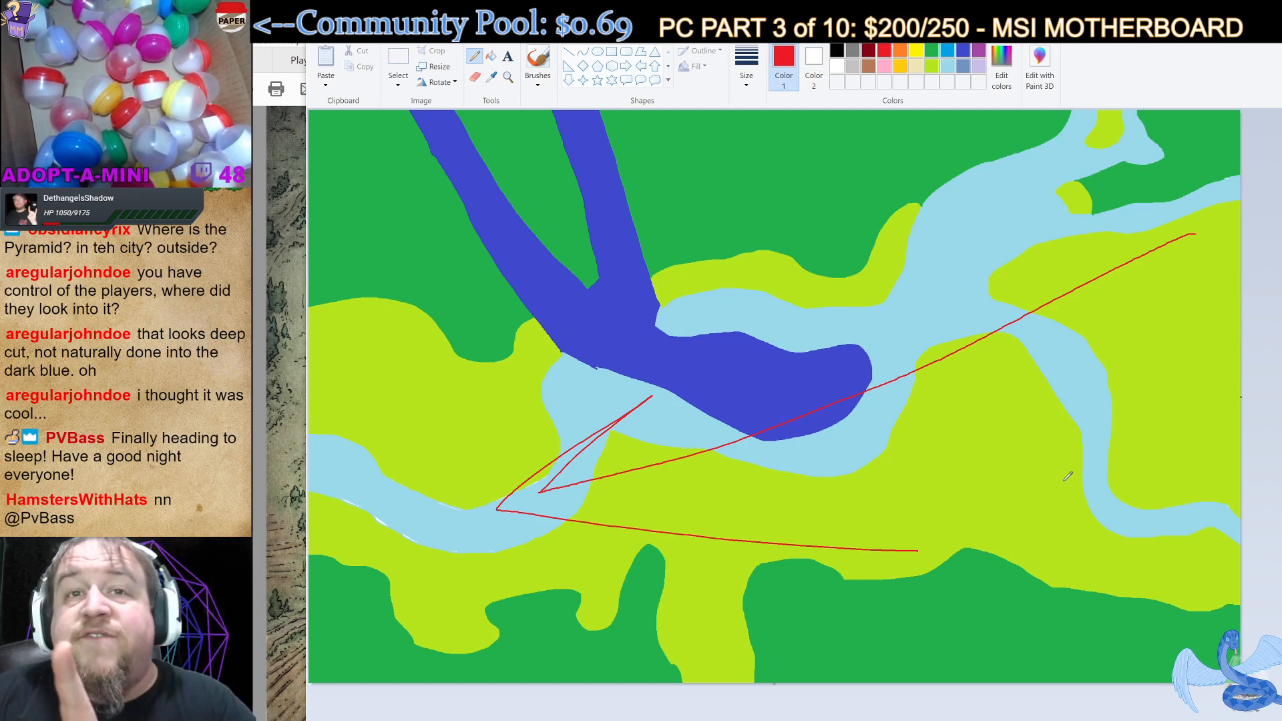
pyautogui.hotkey('ctrl', 'z')
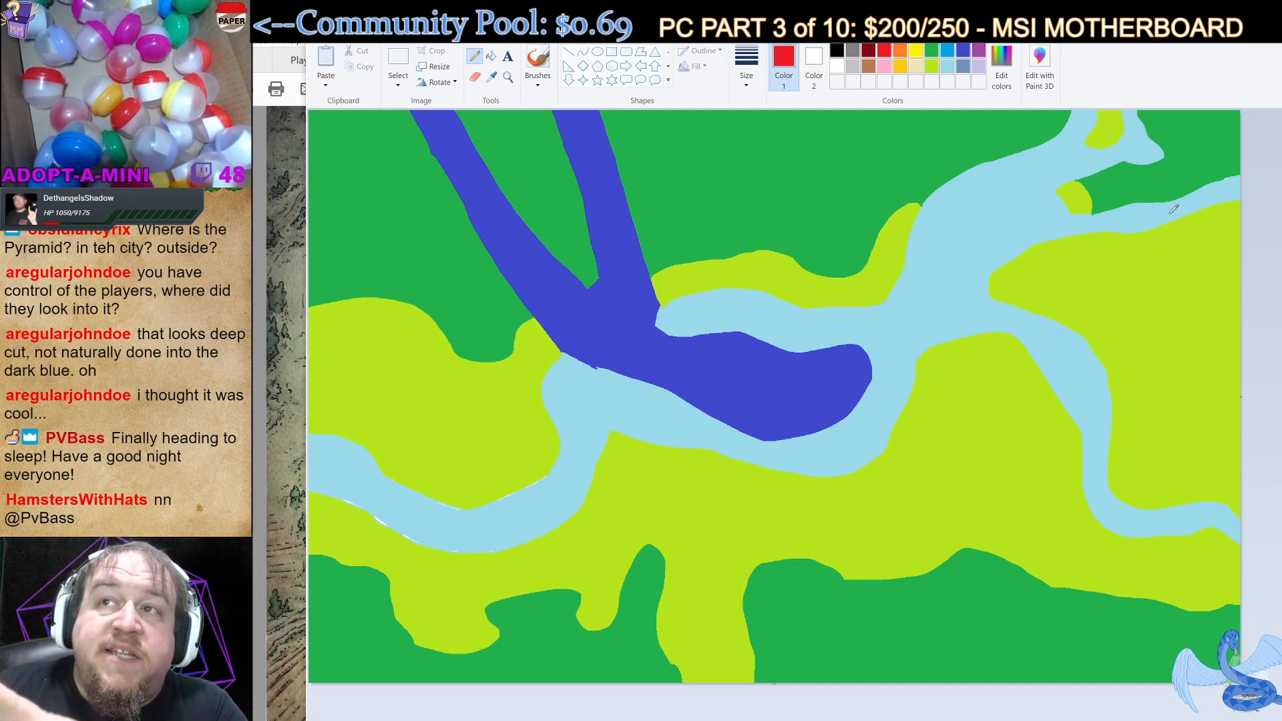
pyautogui.moveTo(1197, 227)
pyautogui.mouseDown()
pyautogui.moveTo(636, 397)
pyautogui.moveTo(774, 293)
pyautogui.moveTo(621, 399)
pyautogui.moveTo(811, 434)
pyautogui.mouseUp()
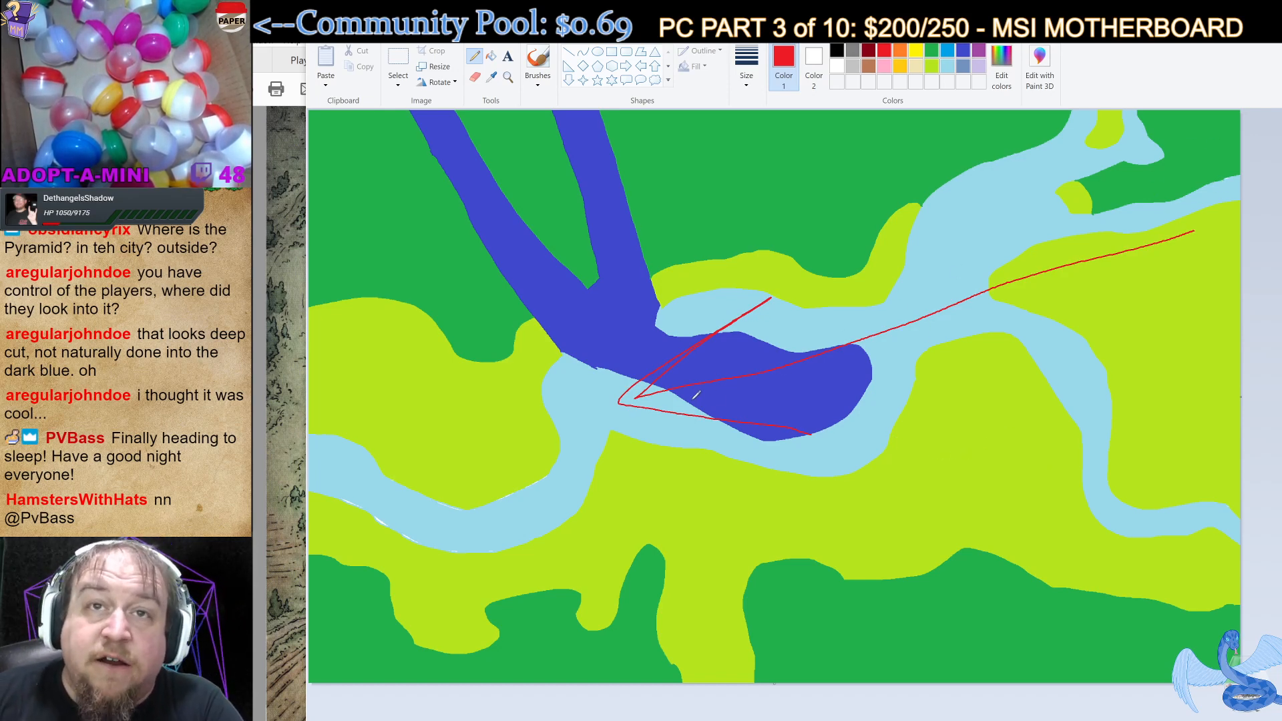
pyautogui.hotkey('ctrl', 'z')
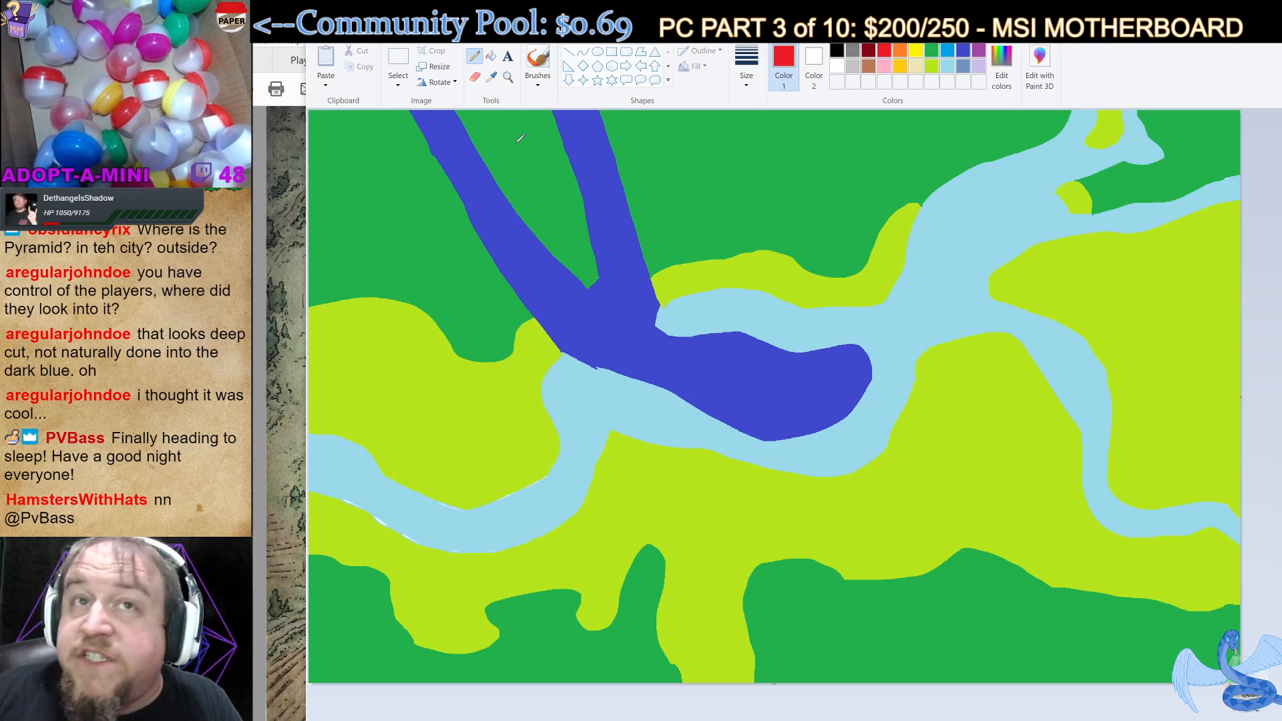
# Sketch trial red arrows into the lake from the northwest and from the southwest, undoing each one.
pyautogui.moveTo(501, 122)
pyautogui.mouseDown()
pyautogui.moveTo(735, 375)
pyautogui.moveTo(715, 307)
pyautogui.mouseUp()
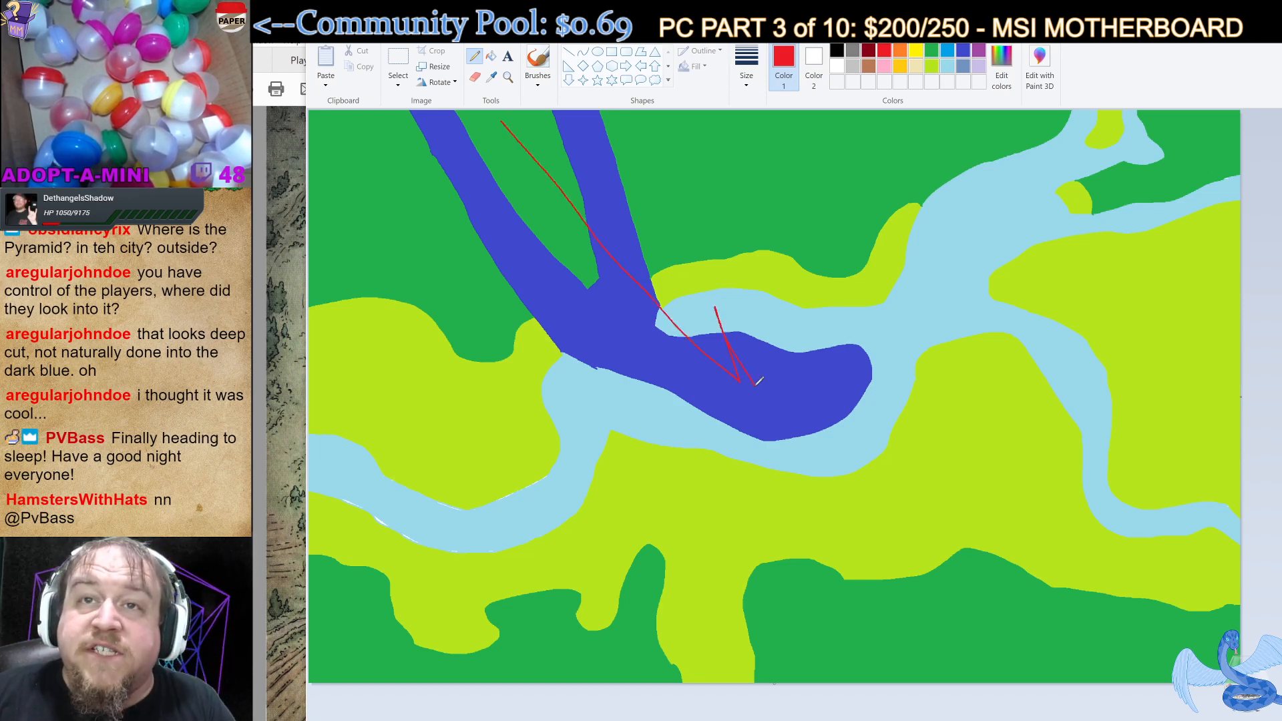
pyautogui.moveTo(754, 386); pyautogui.dragTo(629, 380)
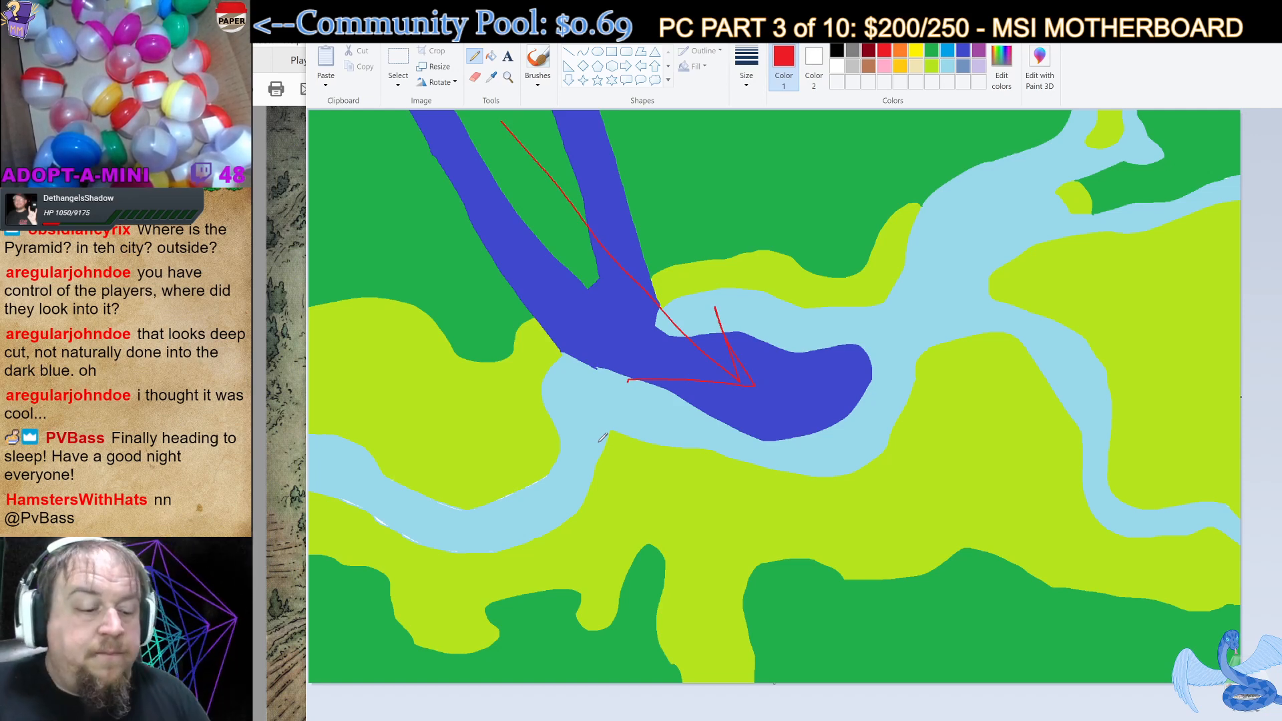
pyautogui.hotkey('ctrl', 'z')
pyautogui.hotkey('ctrl', 'z')
pyautogui.hotkey('ctrl', 'z')
pyautogui.hotkey('ctrl', 'z')
pyautogui.moveTo(366, 516)
pyautogui.mouseDown()
pyautogui.moveTo(744, 369)
pyautogui.moveTo(732, 361)
pyautogui.moveTo(710, 366)
pyautogui.moveTo(708, 492)
pyautogui.mouseUp()
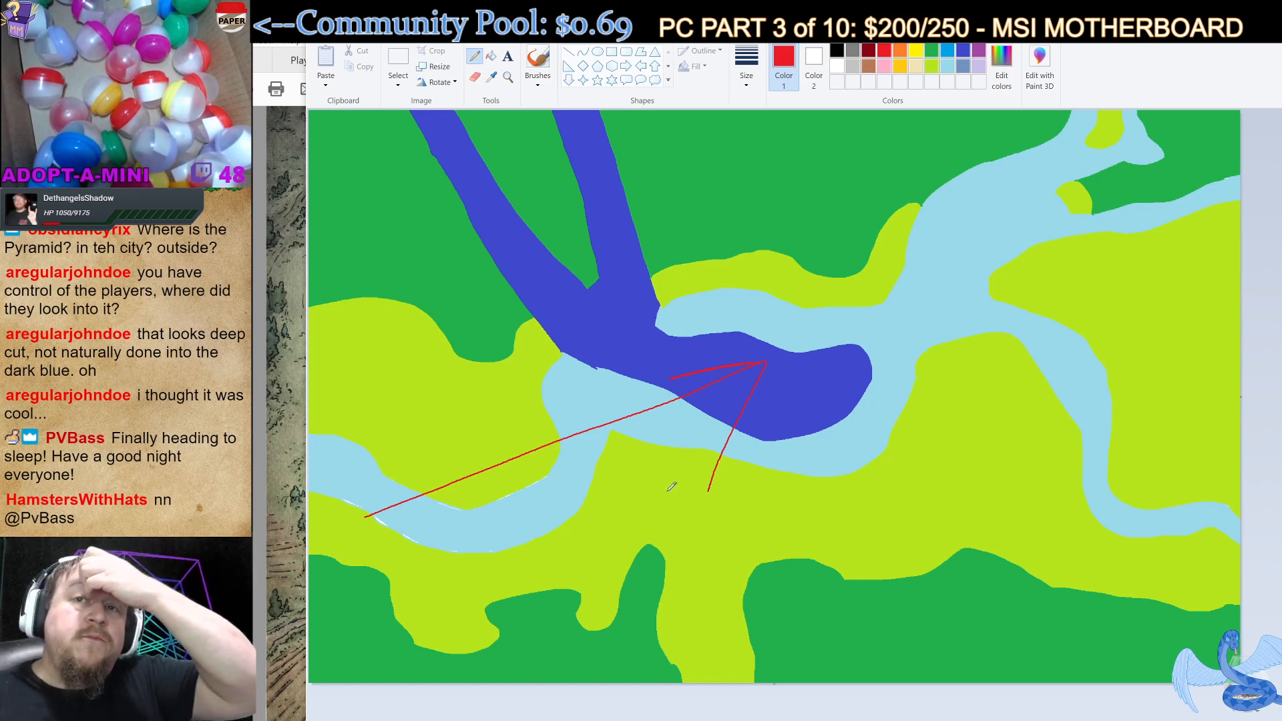
pyautogui.hotkey('ctrl', 'z')
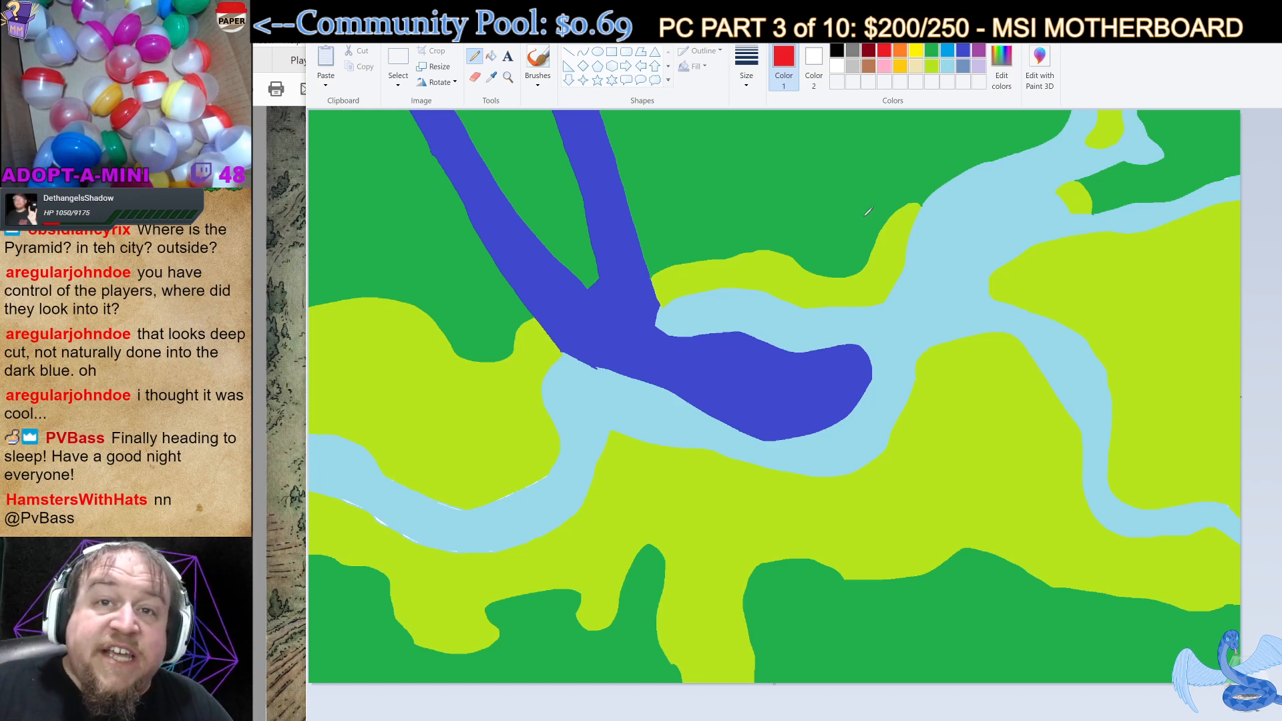
# Draw jagged light gray pencil outlines for city districts around the northern deep channels and along the lake's southern and southeastern shore.
pyautogui.click(854, 66)
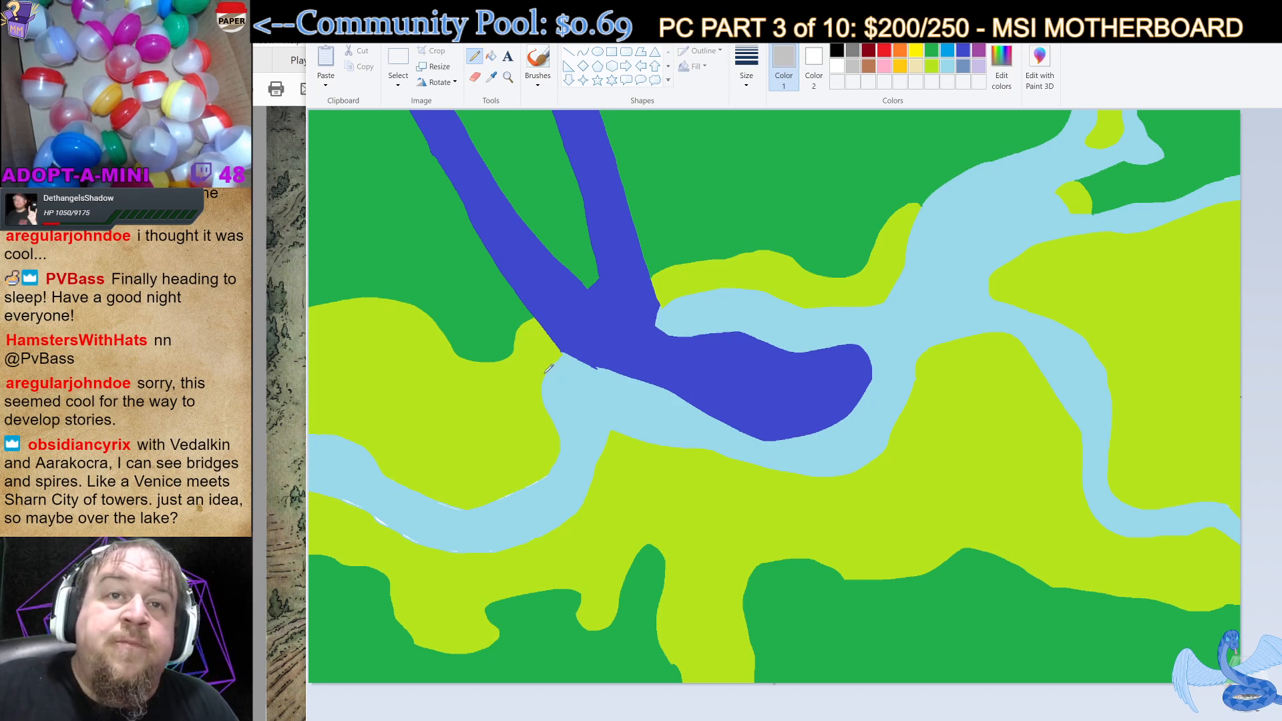
pyautogui.moveTo(543, 374)
pyautogui.mouseDown()
pyautogui.moveTo(423, 280)
pyautogui.moveTo(444, 254)
pyautogui.moveTo(416, 217)
pyautogui.moveTo(499, 131)
pyautogui.moveTo(534, 185)
pyautogui.moveTo(563, 150)
pyautogui.mouseUp()
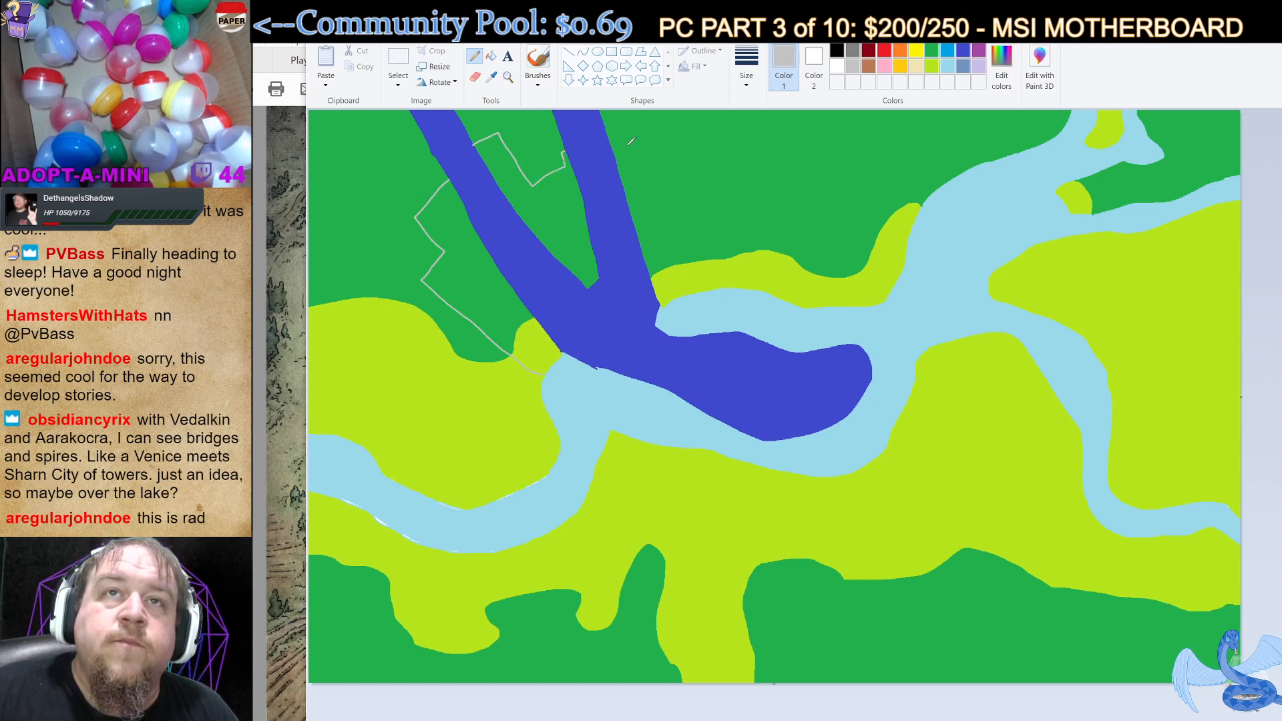
pyautogui.moveTo(609, 135)
pyautogui.mouseDown()
pyautogui.moveTo(660, 136)
pyautogui.moveTo(657, 159)
pyautogui.moveTo(681, 167)
pyautogui.moveTo(743, 137)
pyautogui.moveTo(789, 174)
pyautogui.moveTo(757, 217)
pyautogui.moveTo(776, 240)
pyautogui.moveTo(762, 291)
pyautogui.mouseUp()
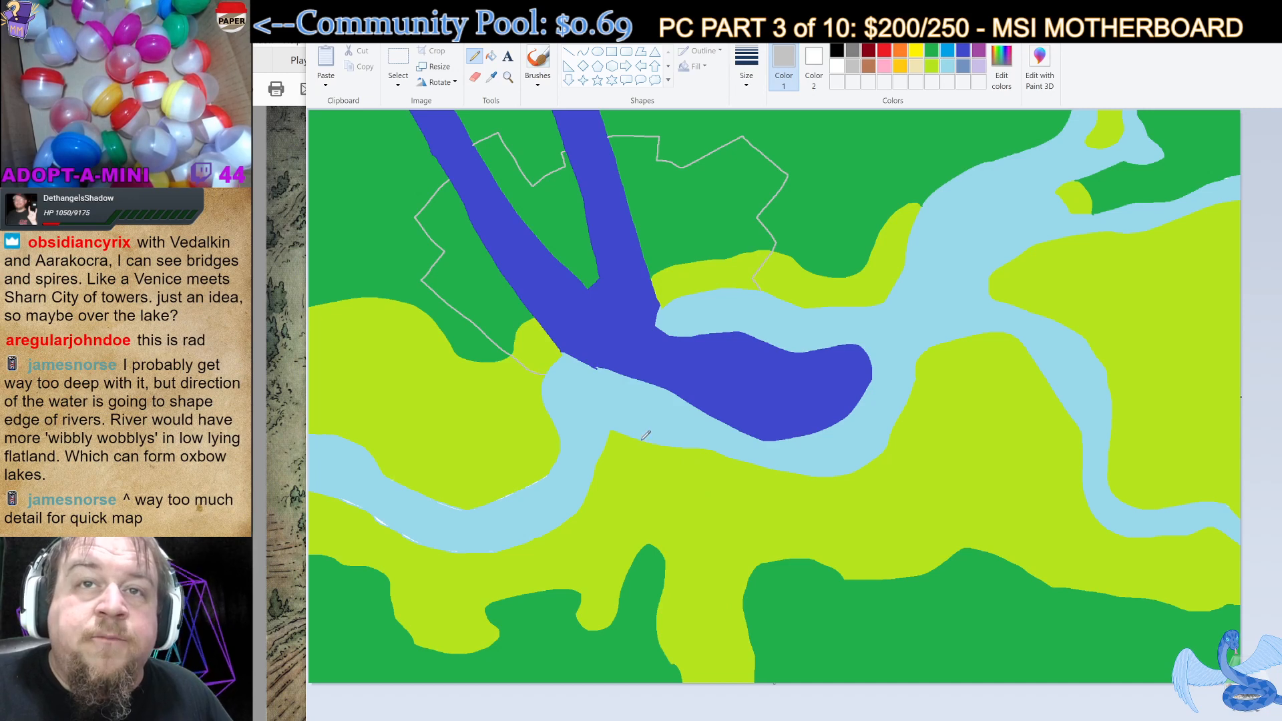
pyautogui.moveTo(641, 461)
pyautogui.mouseDown()
pyautogui.moveTo(639, 492)
pyautogui.moveTo(689, 496)
pyautogui.moveTo(693, 519)
pyautogui.moveTo(785, 525)
pyautogui.moveTo(788, 498)
pyautogui.moveTo(816, 493)
pyautogui.moveTo(842, 525)
pyautogui.moveTo(855, 520)
pyautogui.moveTo(961, 476)
pyautogui.moveTo(987, 391)
pyautogui.moveTo(924, 354)
pyautogui.mouseUp()
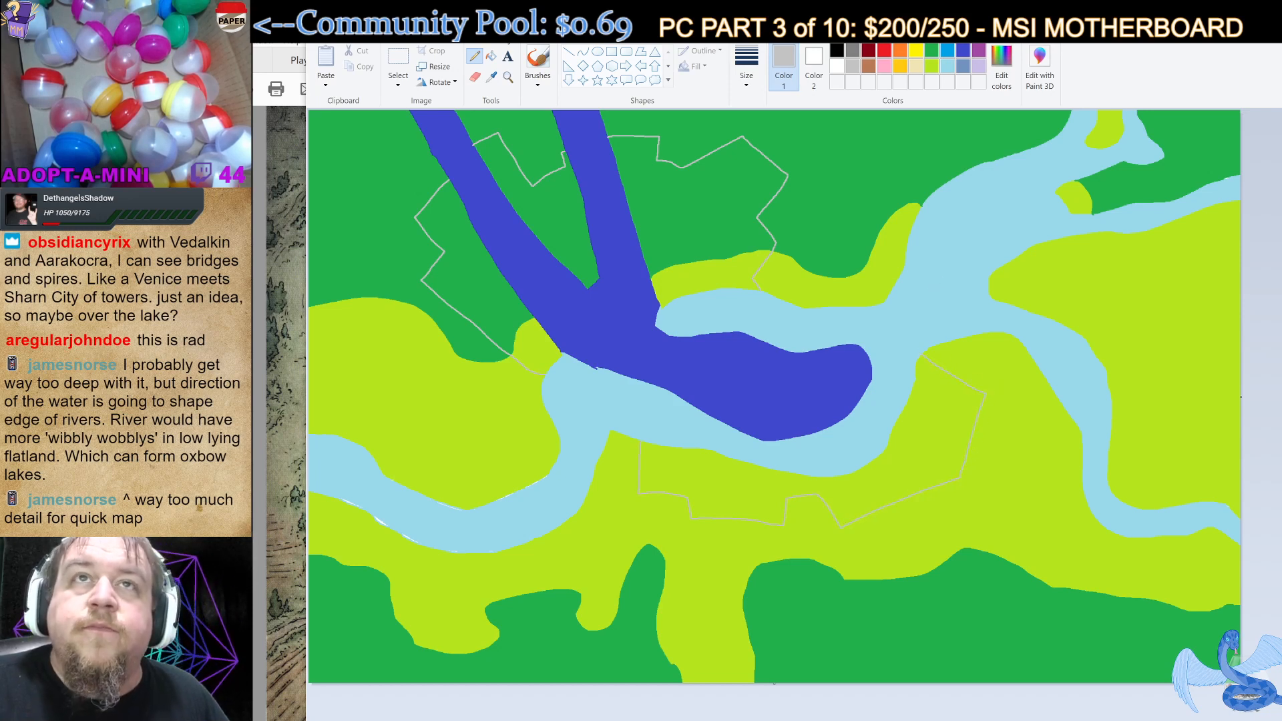
# Fill all the outlined city district areas north and south of the lake with light gray.
pyautogui.click(491, 58)
pyautogui.click(701, 215)
pyautogui.click(568, 221)
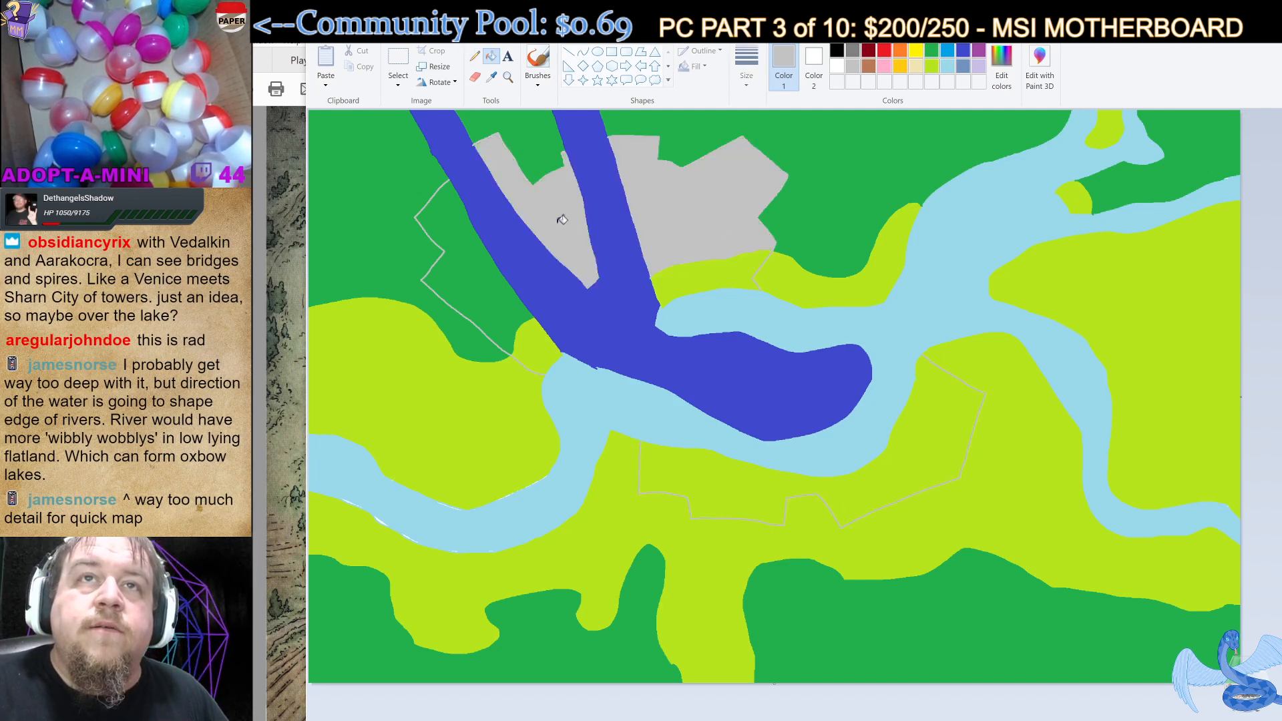
pyautogui.click(480, 286)
pyautogui.click(549, 338)
pyautogui.click(682, 466)
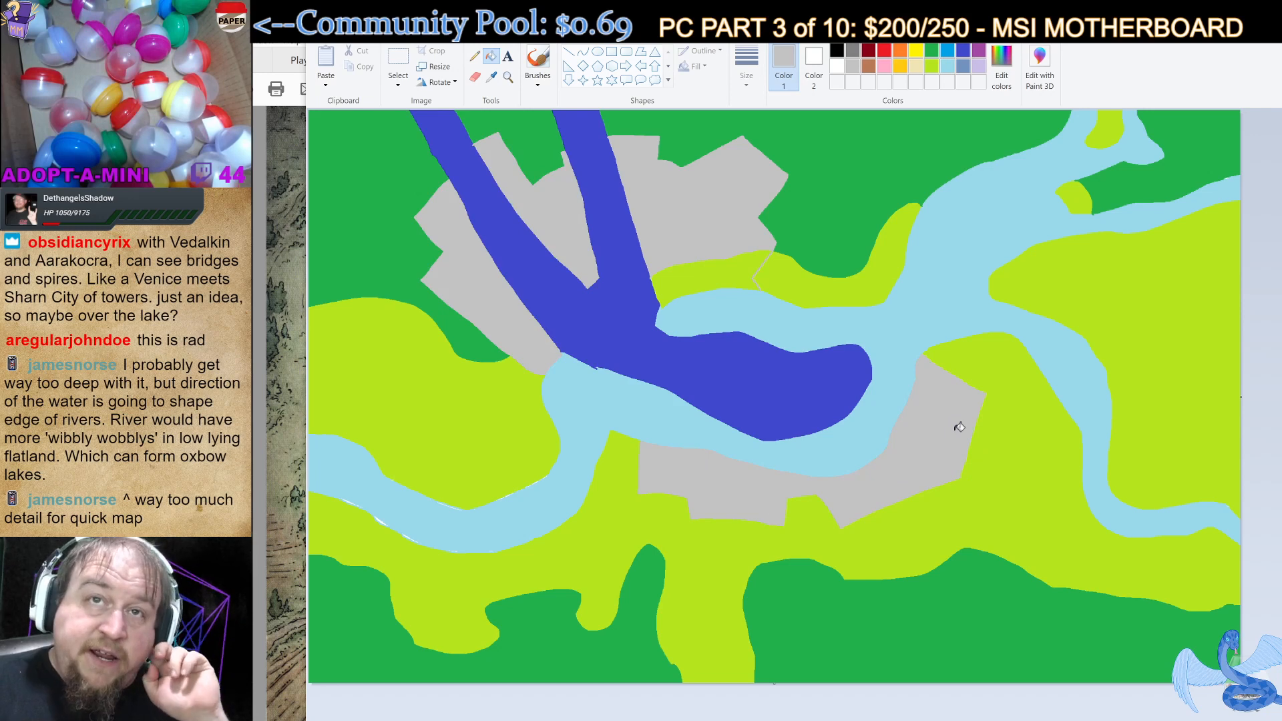
pyautogui.click(718, 262)
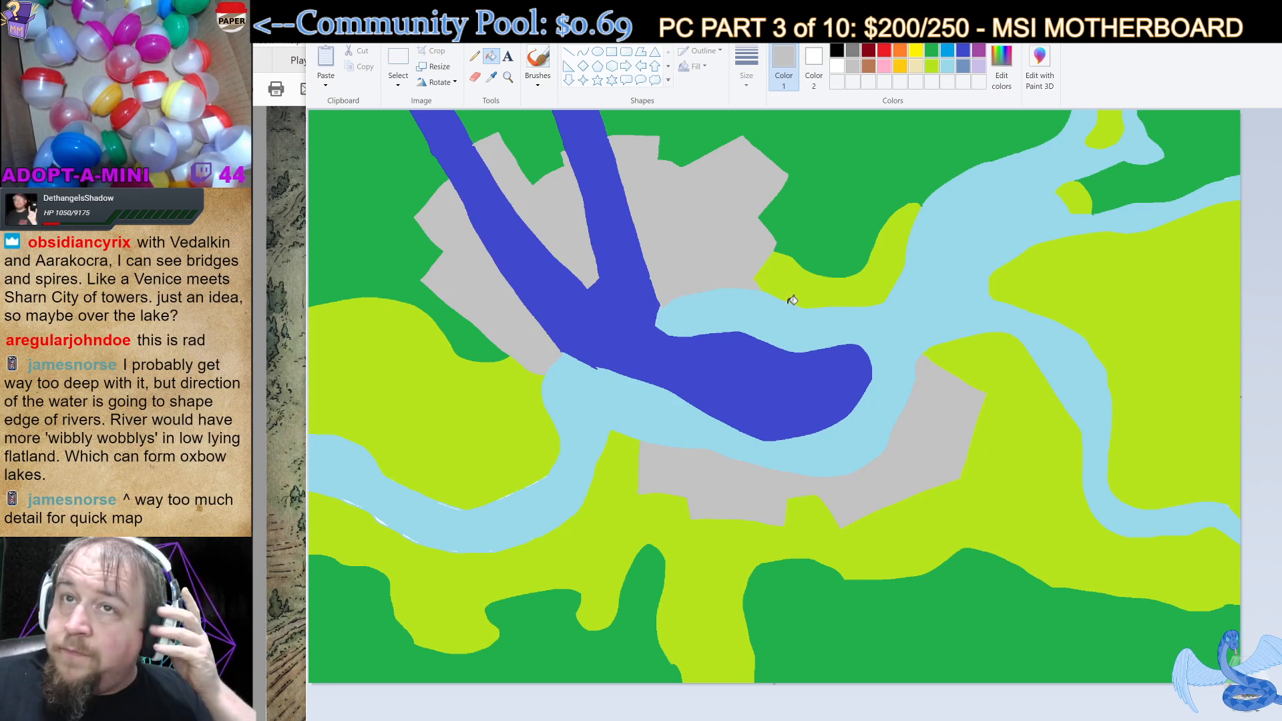
# Draw dark gray pencil outlines for two bridges across the eastern deep channel and one across the western deep channel.
pyautogui.click(854, 51)
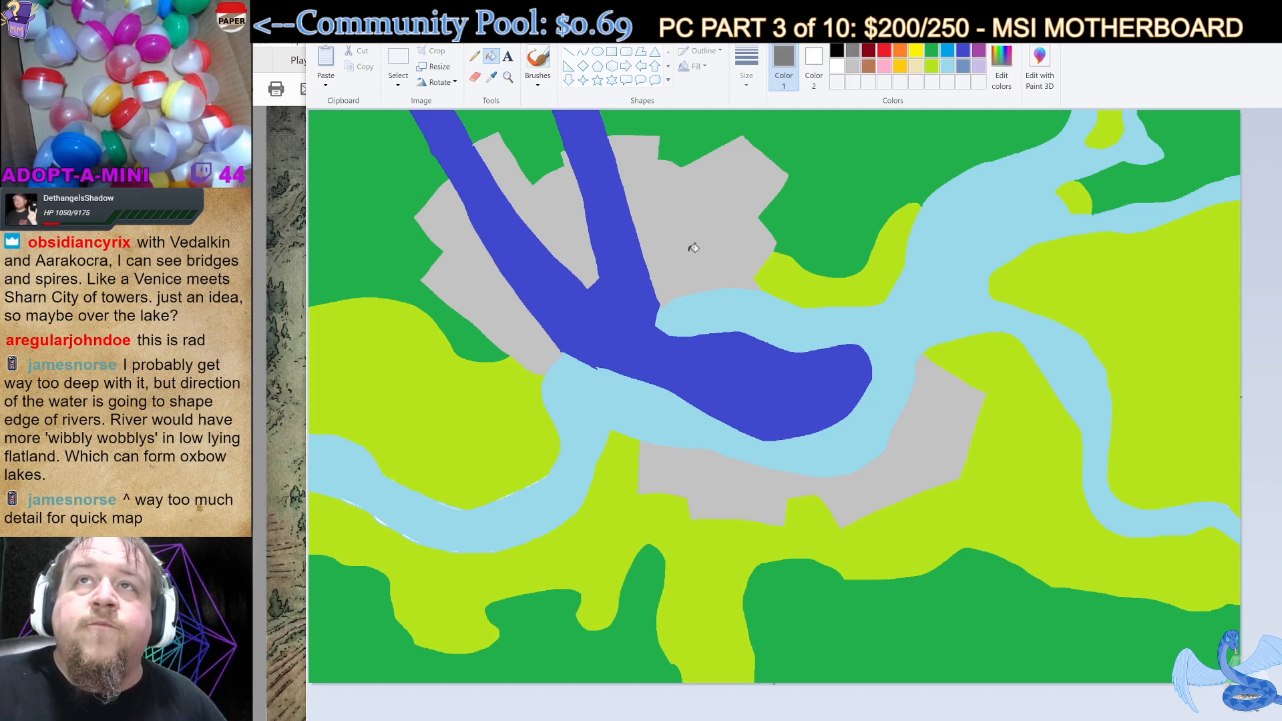
pyautogui.click(474, 58)
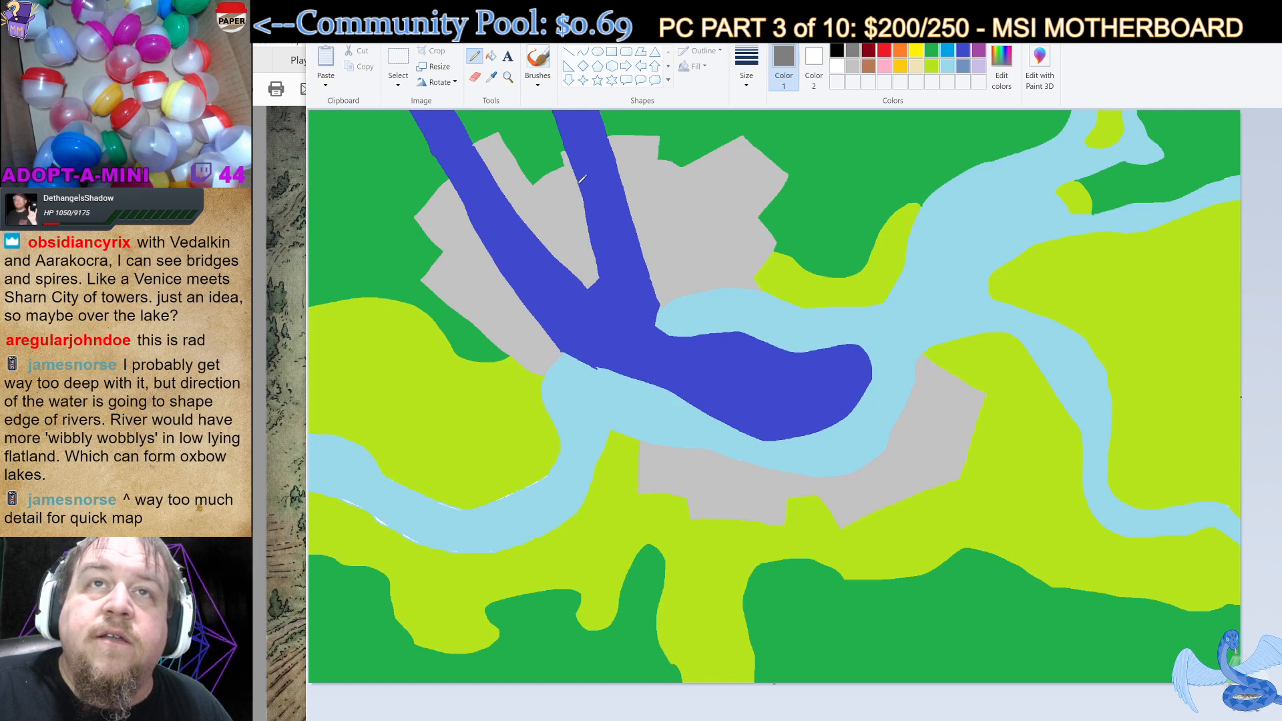
pyautogui.moveTo(580, 182); pyautogui.dragTo(626, 179)
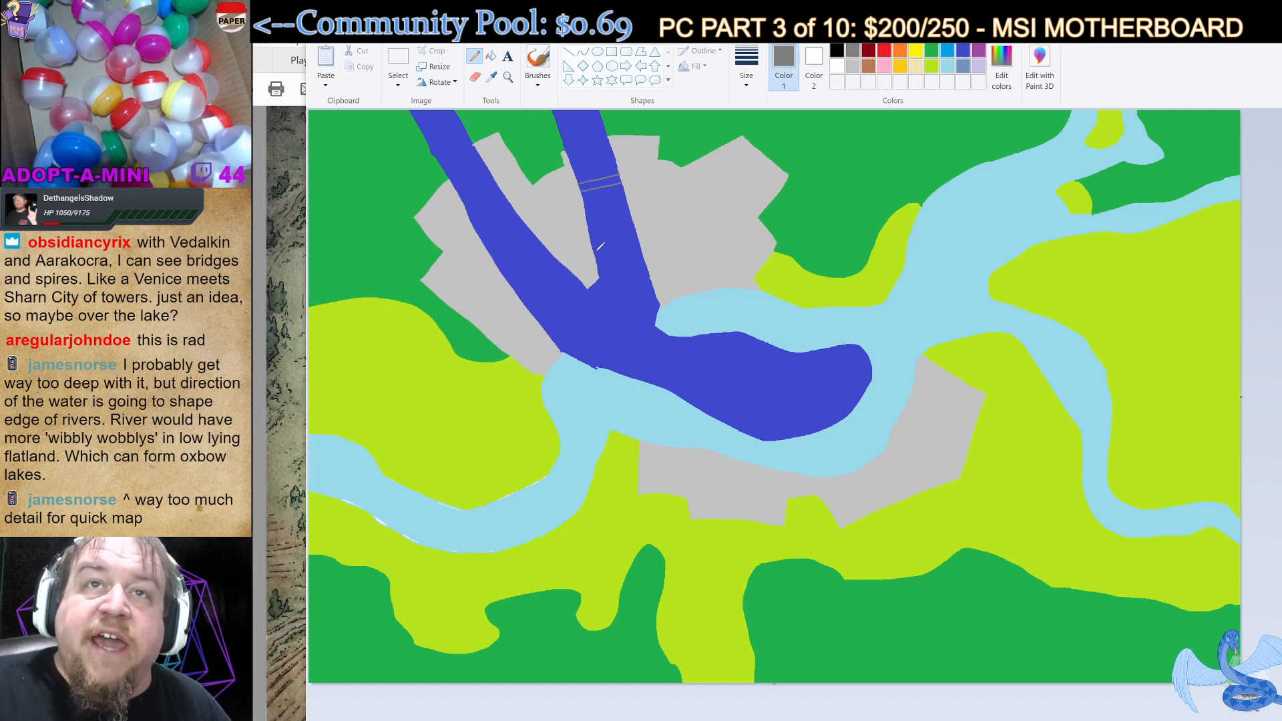
pyautogui.moveTo(595, 253); pyautogui.dragTo(647, 245)
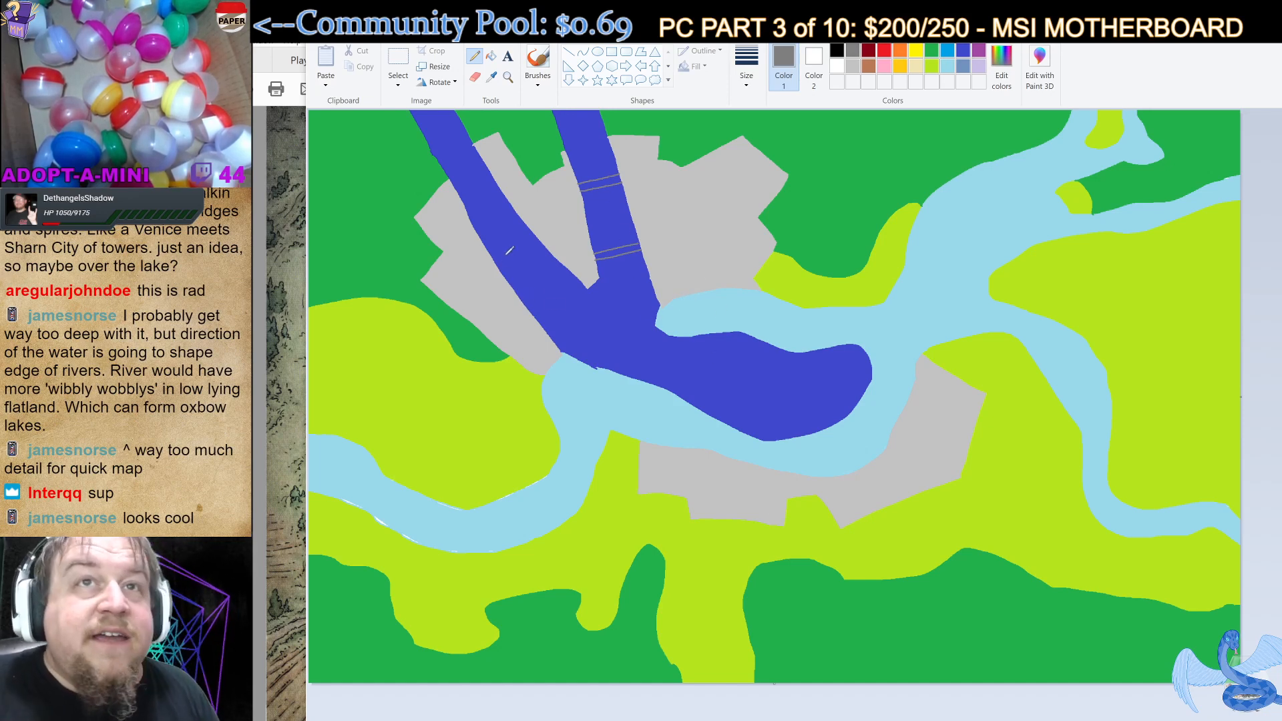
pyautogui.moveTo(493, 256); pyautogui.dragTo(541, 231)
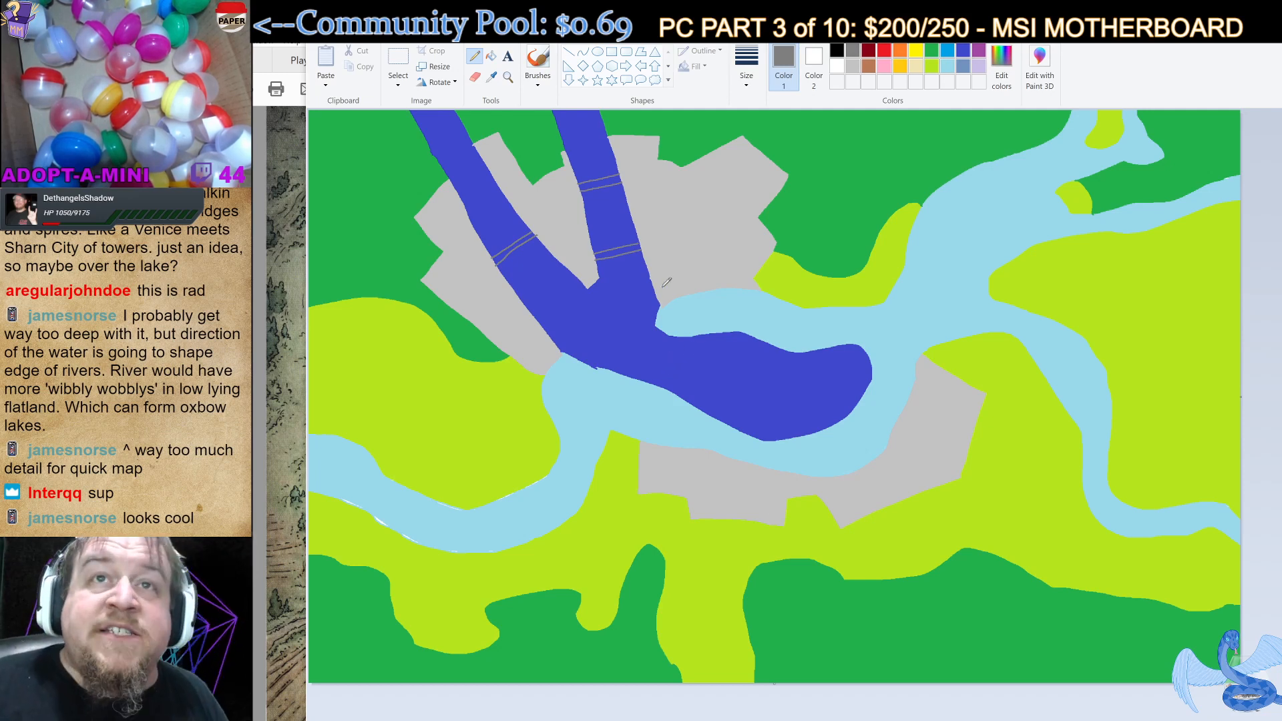
# Fill the three channel bridges with dark gray, undoing the fill that spills over the water between the two eastern bridges.
pyautogui.click(492, 58)
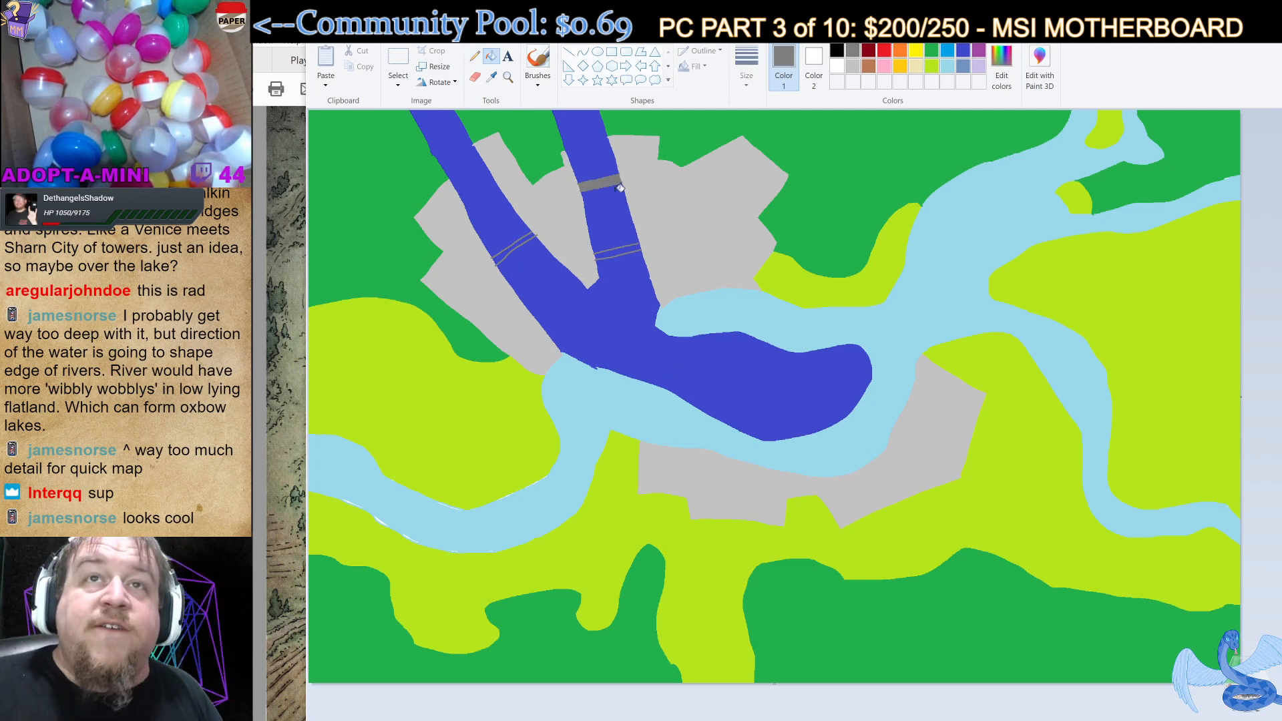
pyautogui.click(625, 244)
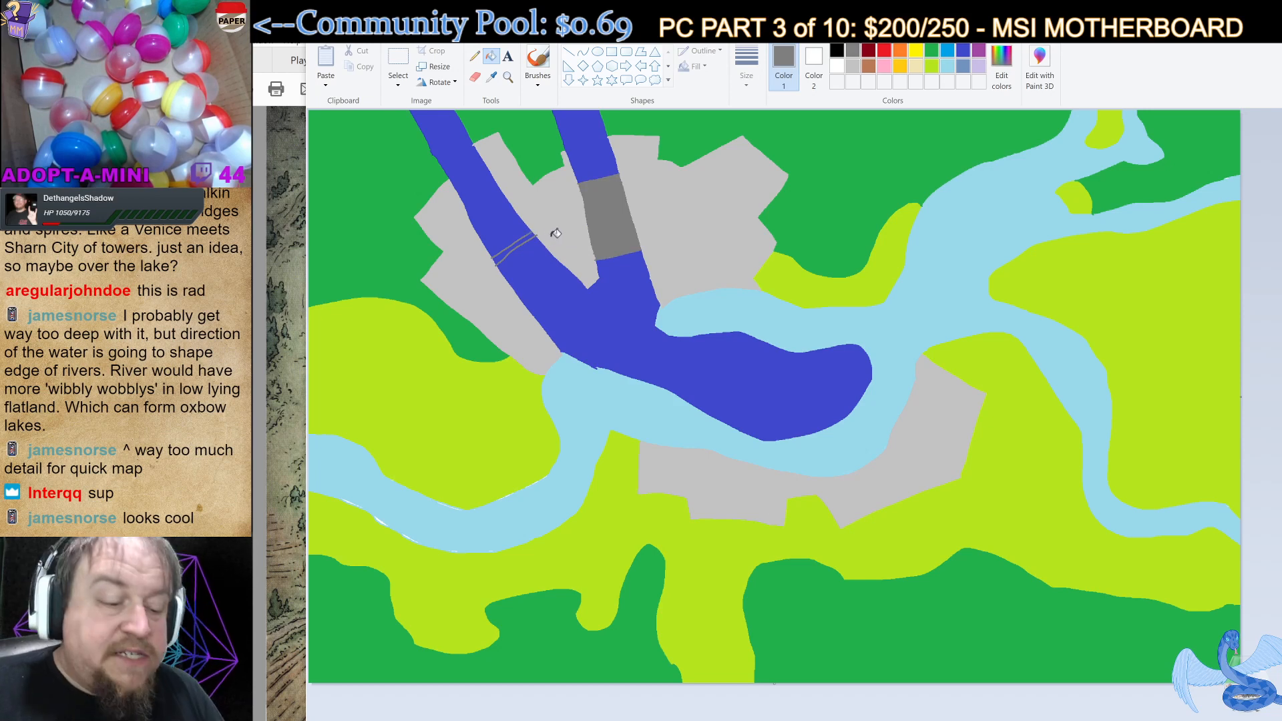
pyautogui.hotkey('ctrl', 'z')
pyautogui.click(474, 56)
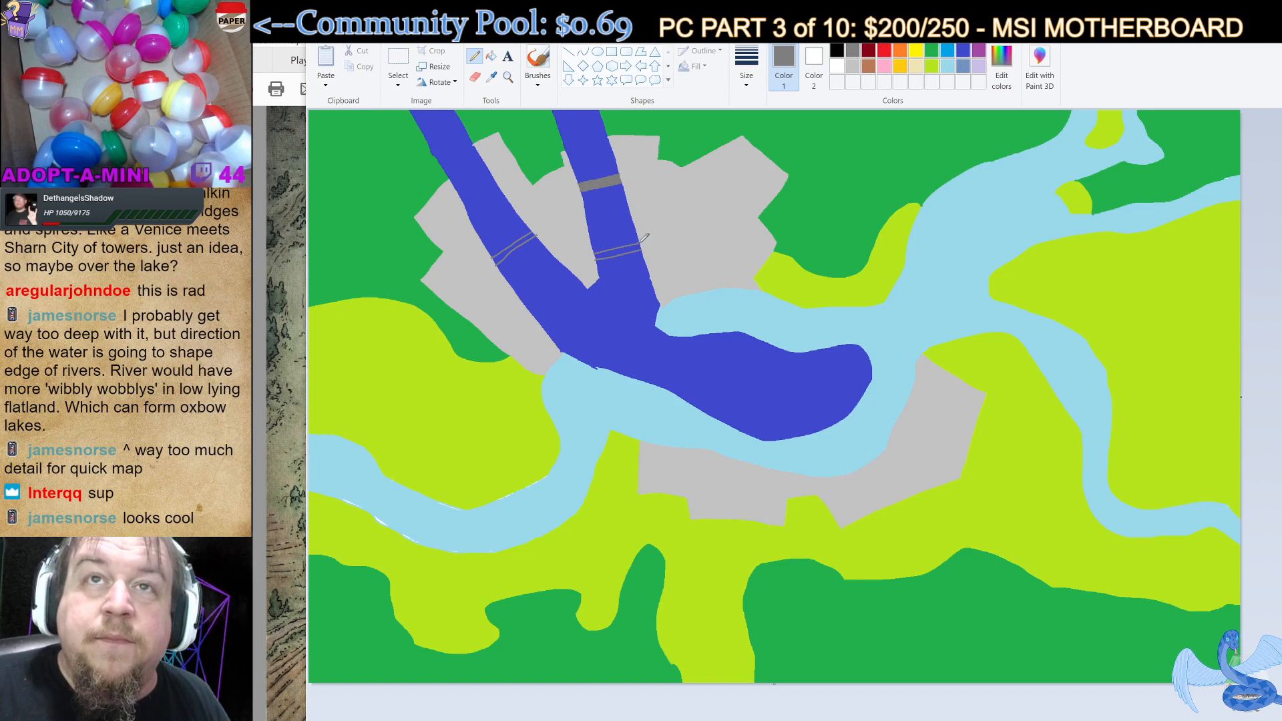
pyautogui.click(491, 56)
pyautogui.click(630, 248)
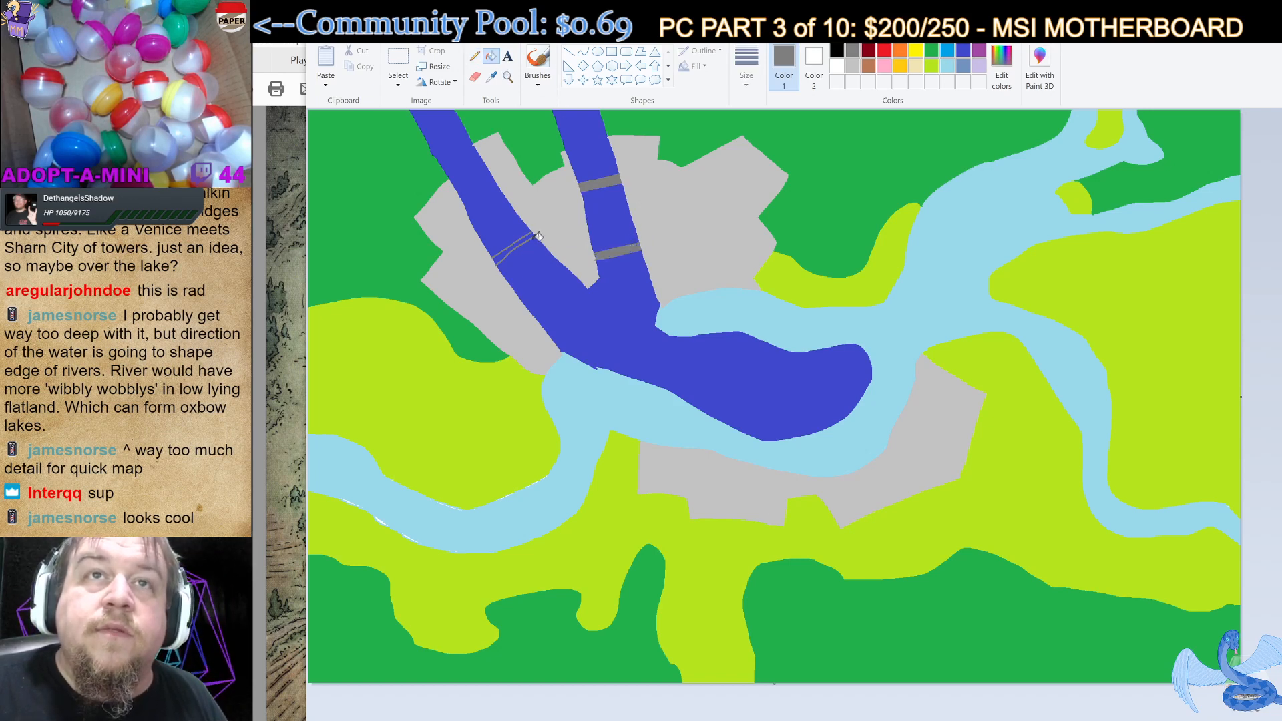
pyautogui.click(533, 238)
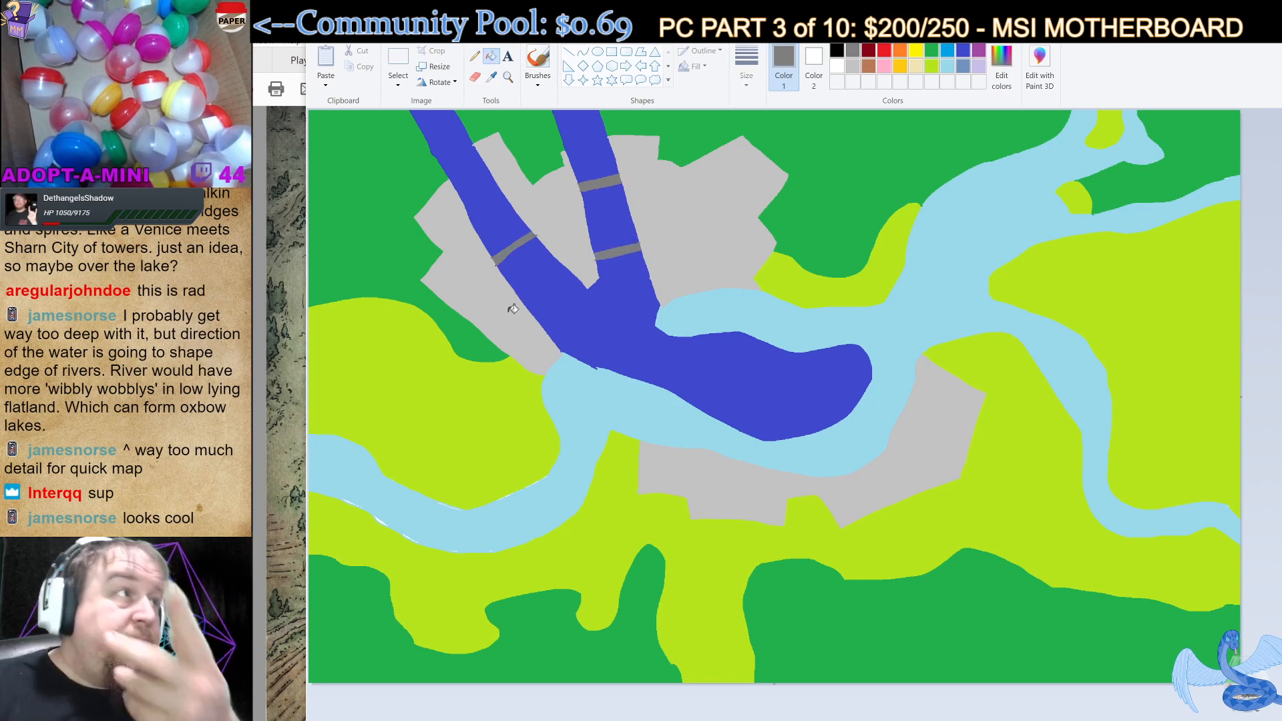
# Draw a dark gray hexagon in the deep part of the lake and fill it with the same colour.
pyautogui.click(474, 56)
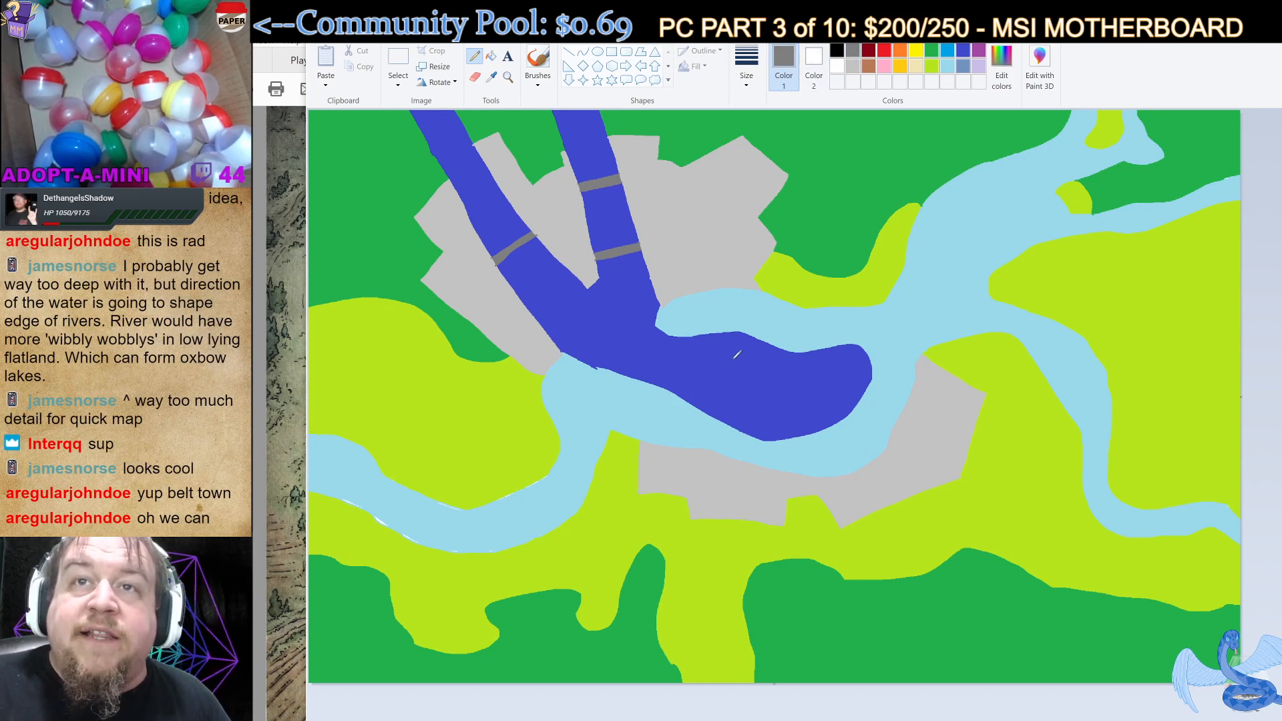
pyautogui.click(612, 67)
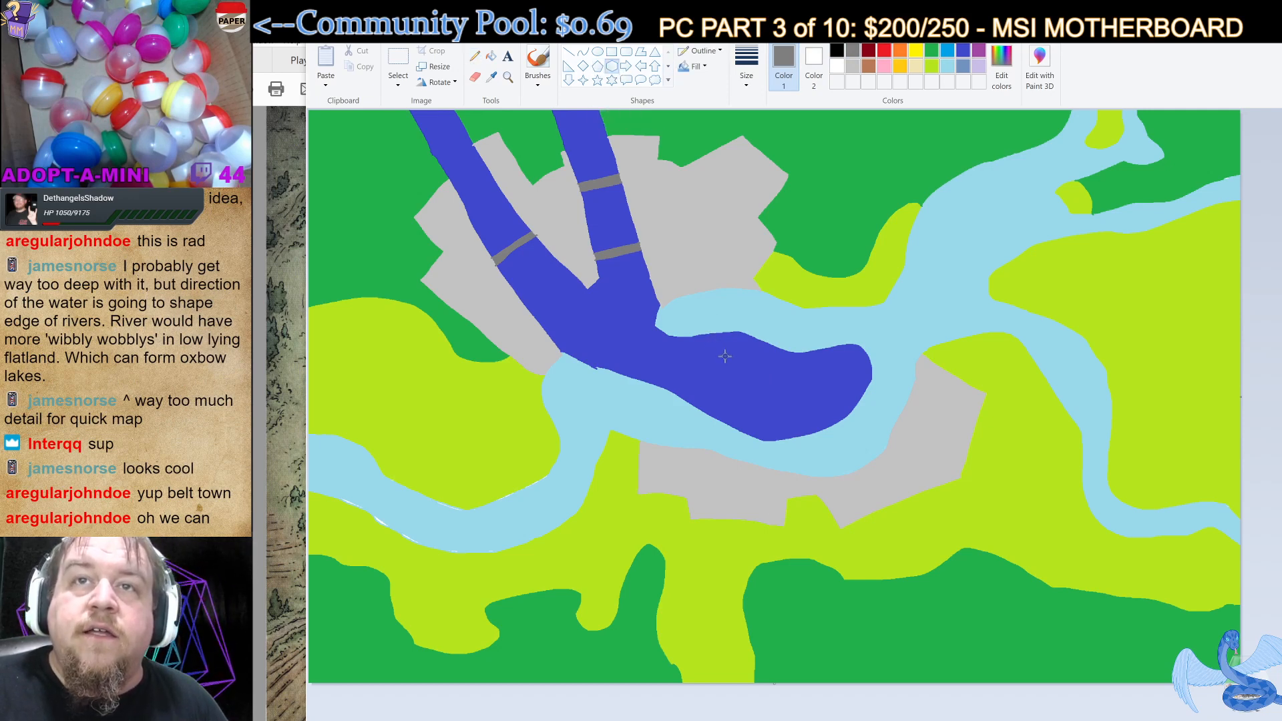
pyautogui.moveTo(721, 354); pyautogui.dragTo(783, 418)
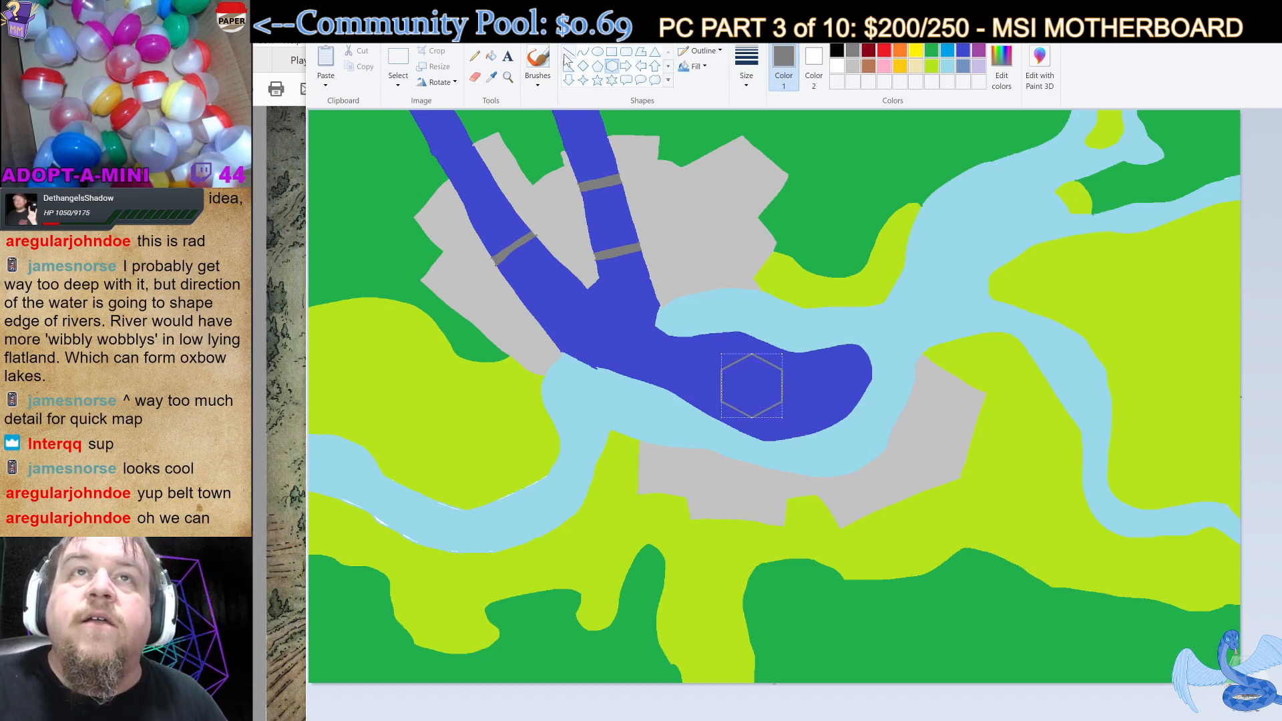
pyautogui.click(491, 56)
pyautogui.click(762, 375)
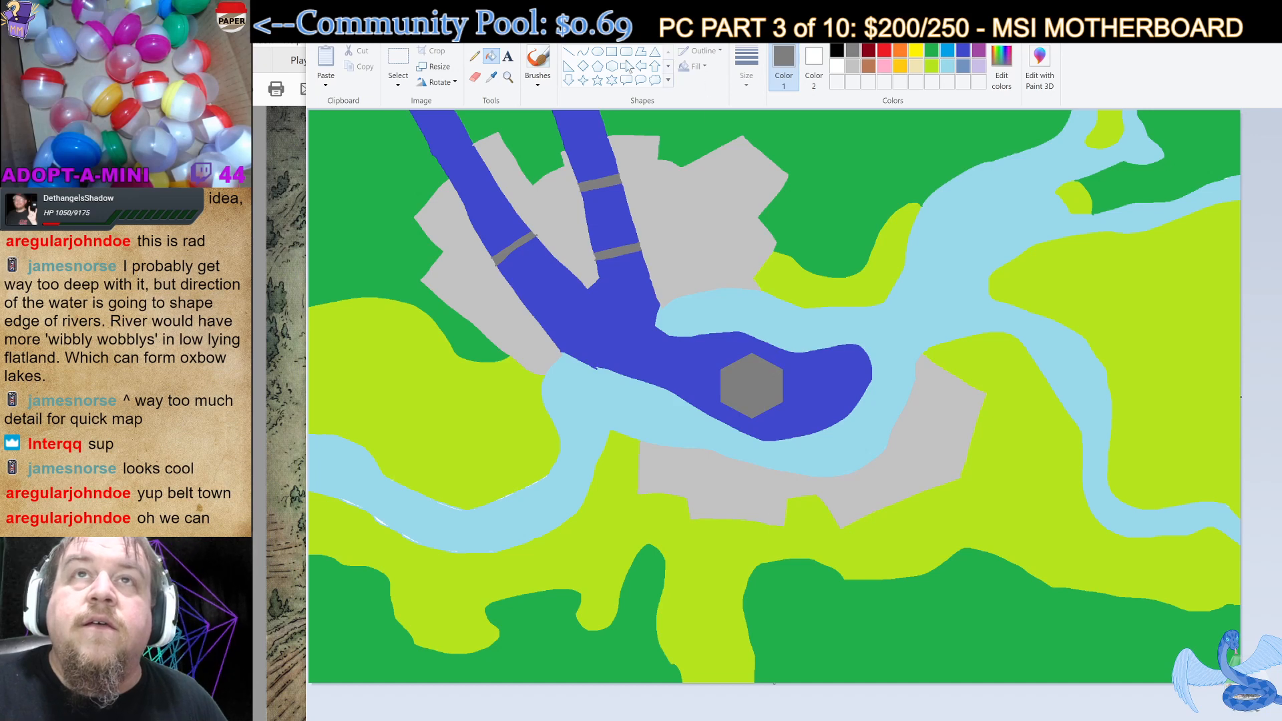
# Draw paired dark gray pencil lines for three bridges linking the hexagon to the northern, southern and eastern city shores.
pyautogui.click(476, 57)
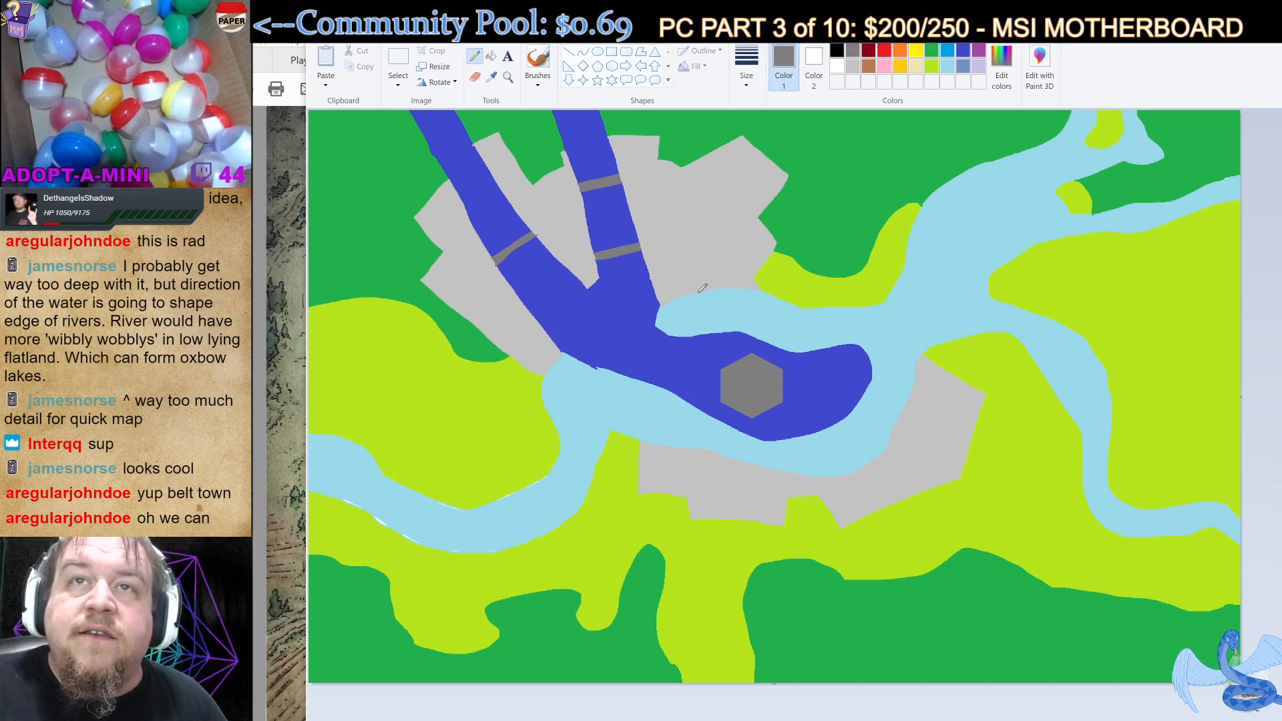
pyautogui.moveTo(698, 293); pyautogui.dragTo(728, 352)
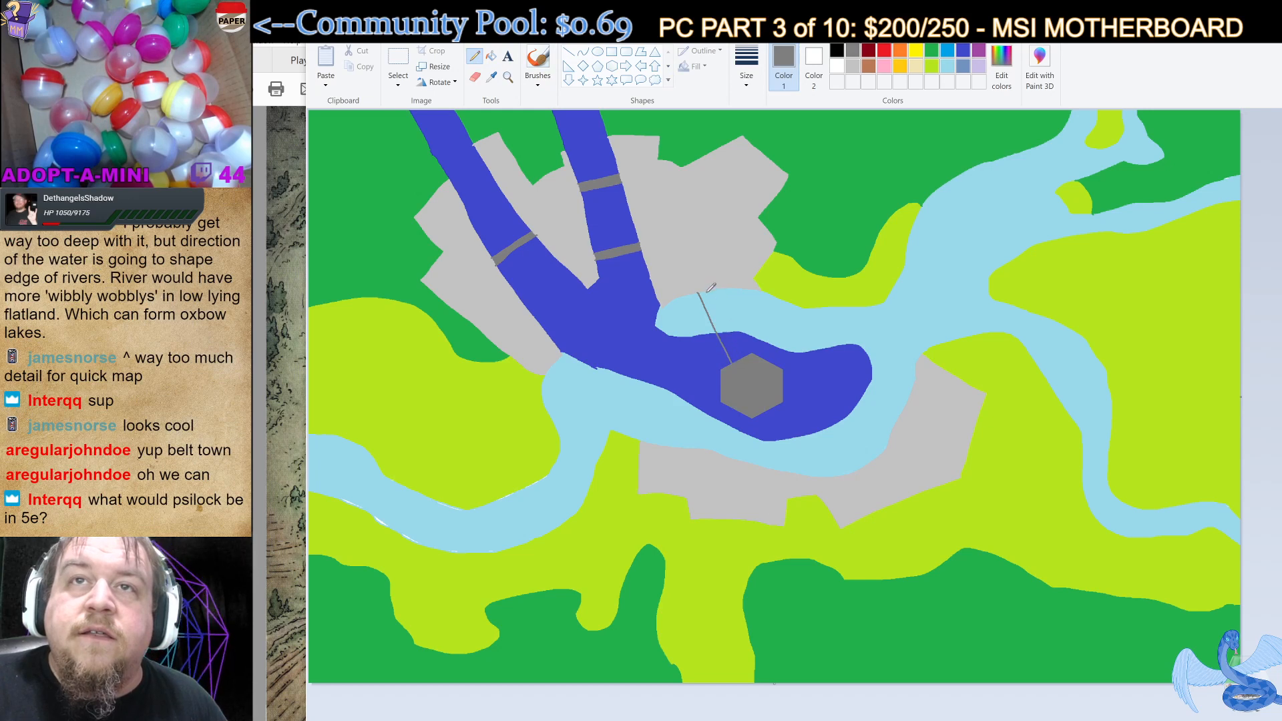
pyautogui.moveTo(706, 292); pyautogui.dragTo(740, 361)
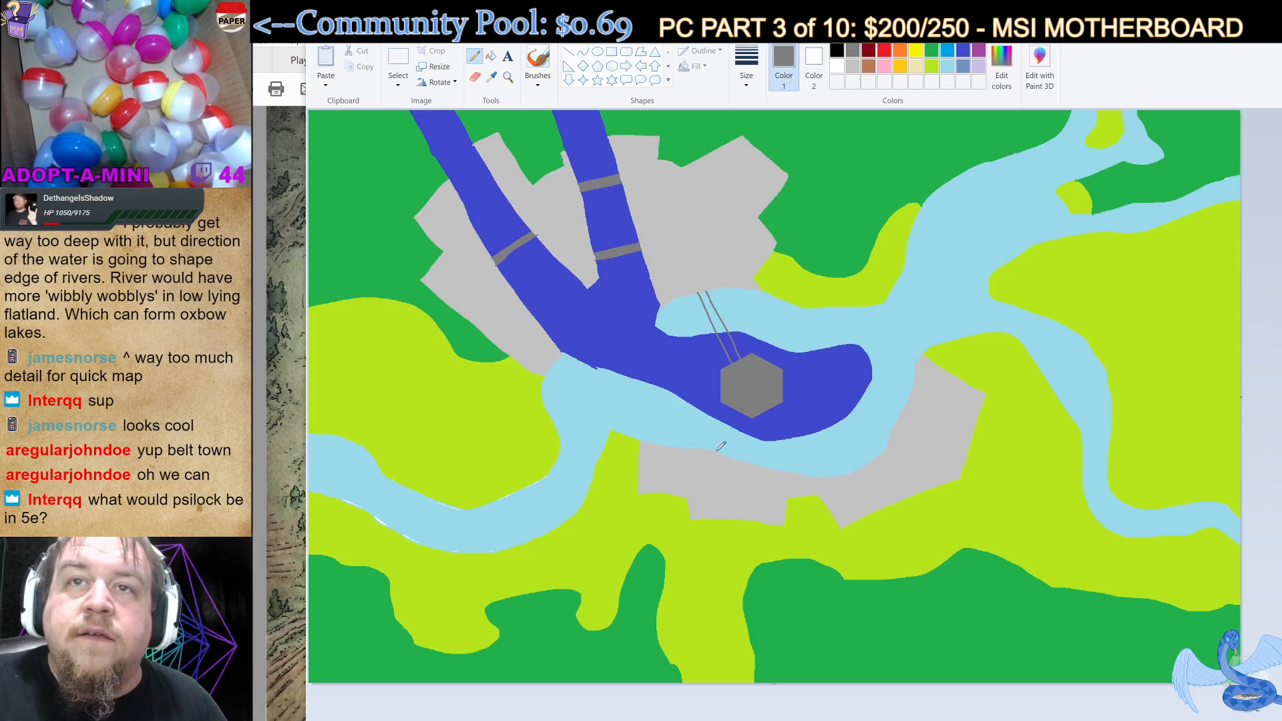
pyautogui.moveTo(705, 452); pyautogui.dragTo(738, 402)
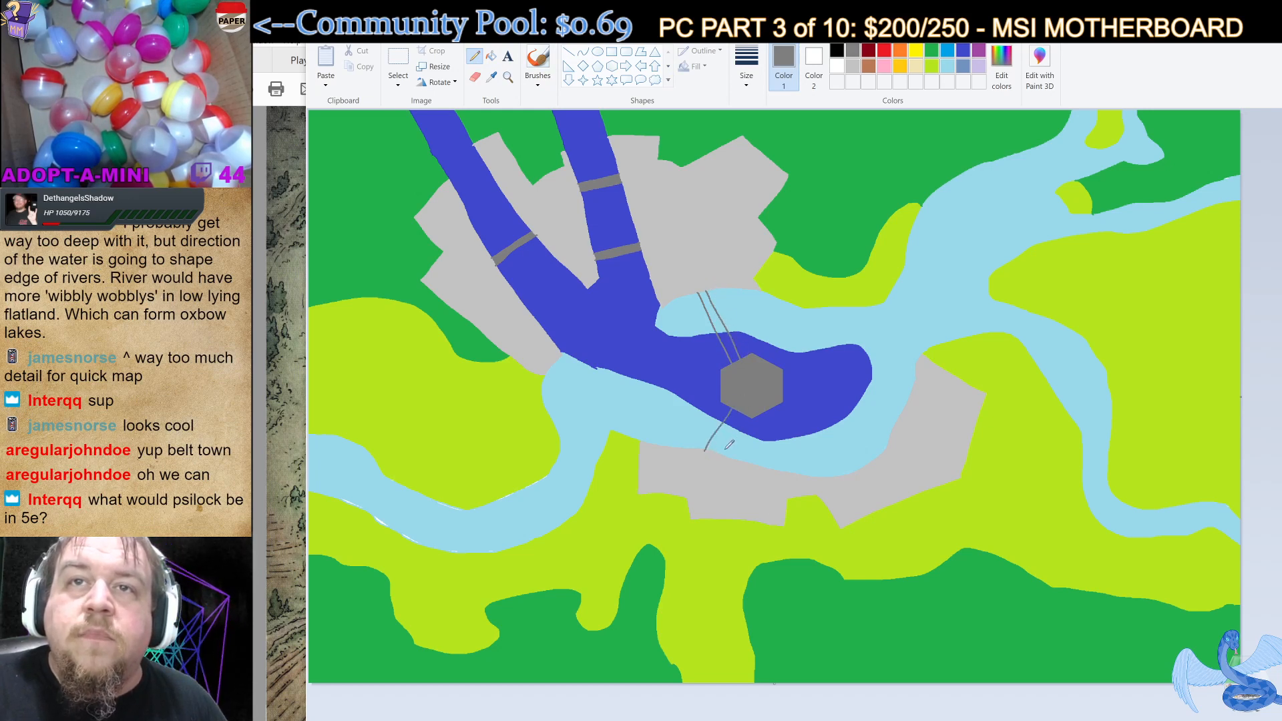
pyautogui.moveTo(721, 454)
pyautogui.mouseDown()
pyautogui.moveTo(748, 408)
pyautogui.moveTo(805, 381)
pyautogui.moveTo(910, 393)
pyautogui.mouseUp()
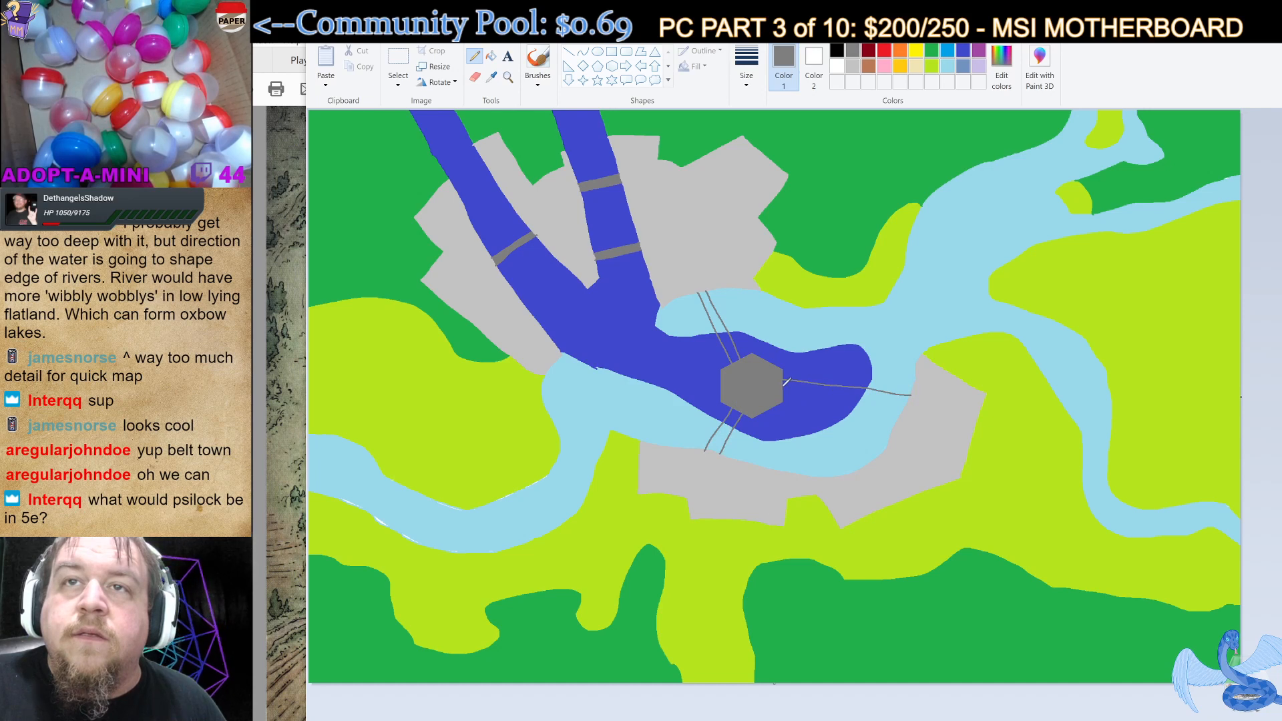
pyautogui.moveTo(784, 385); pyautogui.dragTo(912, 399)
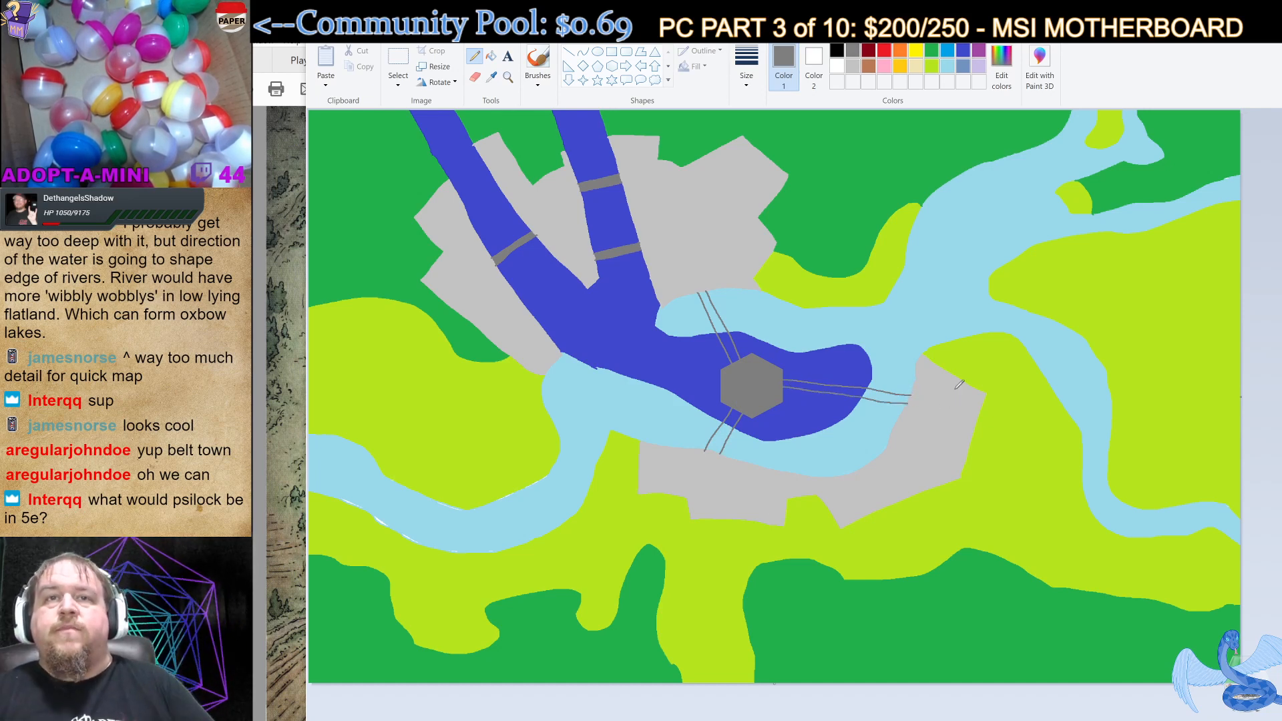
# Fill the three bridges between the hexagon and the shores with dark gray, across both light and dark water.
pyautogui.click(491, 56)
pyautogui.click(719, 319)
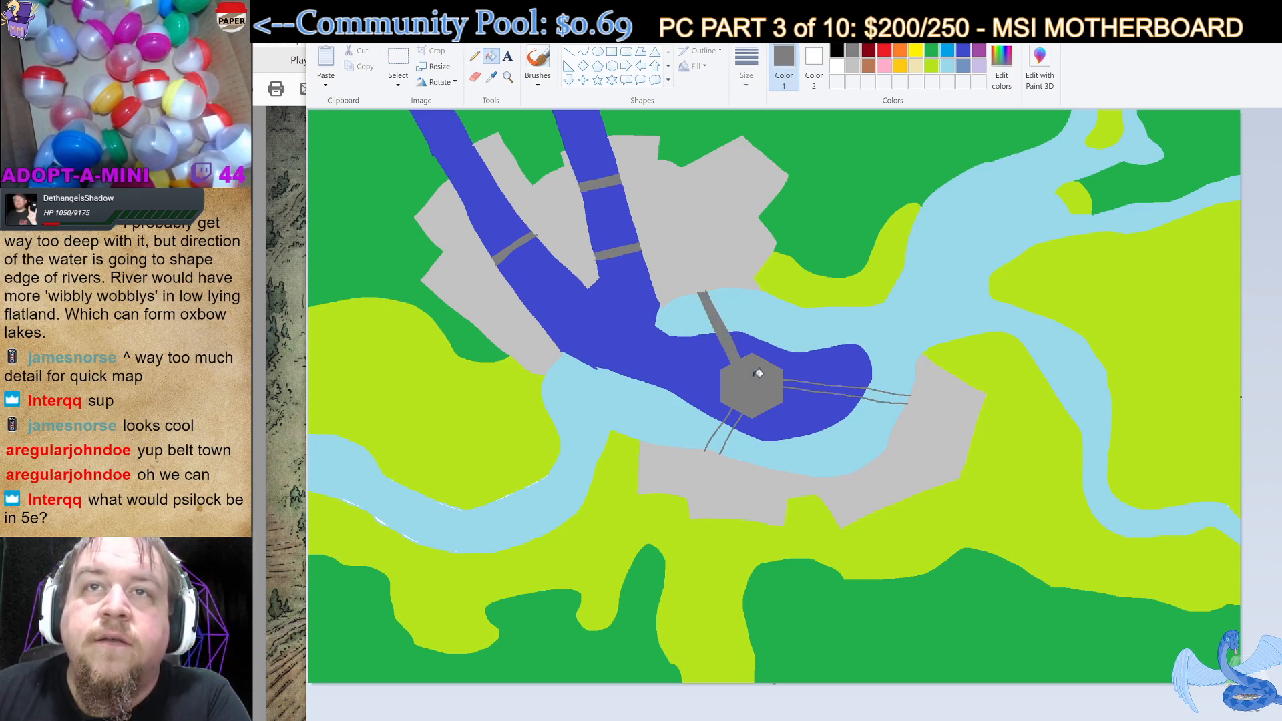
pyautogui.click(803, 383)
pyautogui.click(724, 434)
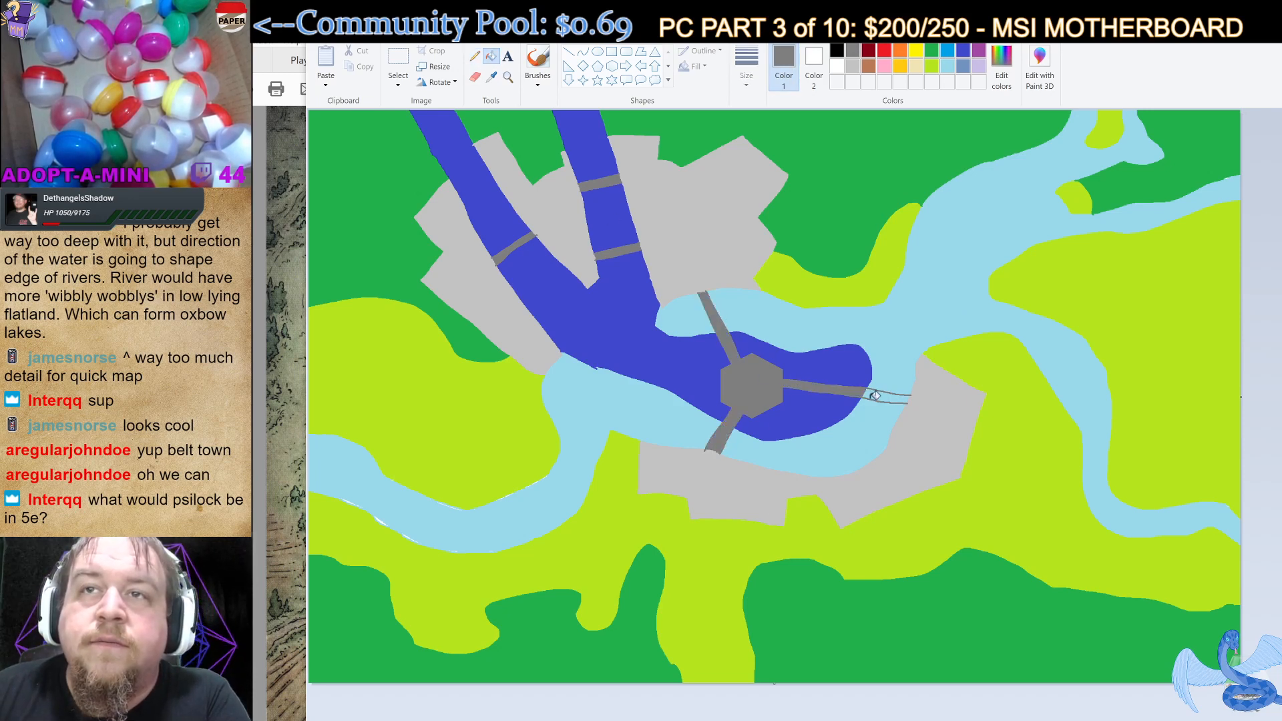
pyautogui.click(880, 395)
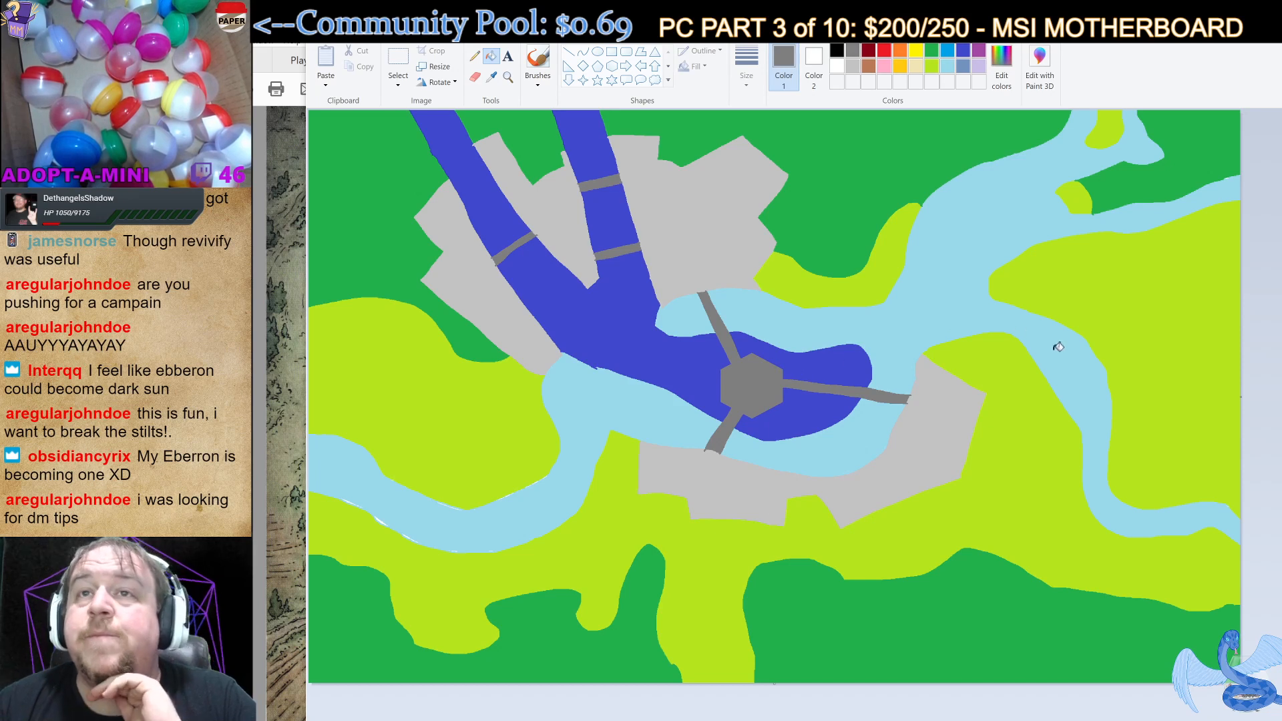
# Draw orange double-line pencil roads from the southern city district to the map's south edge and from its east side to the east edge.
pyautogui.click(900, 51)
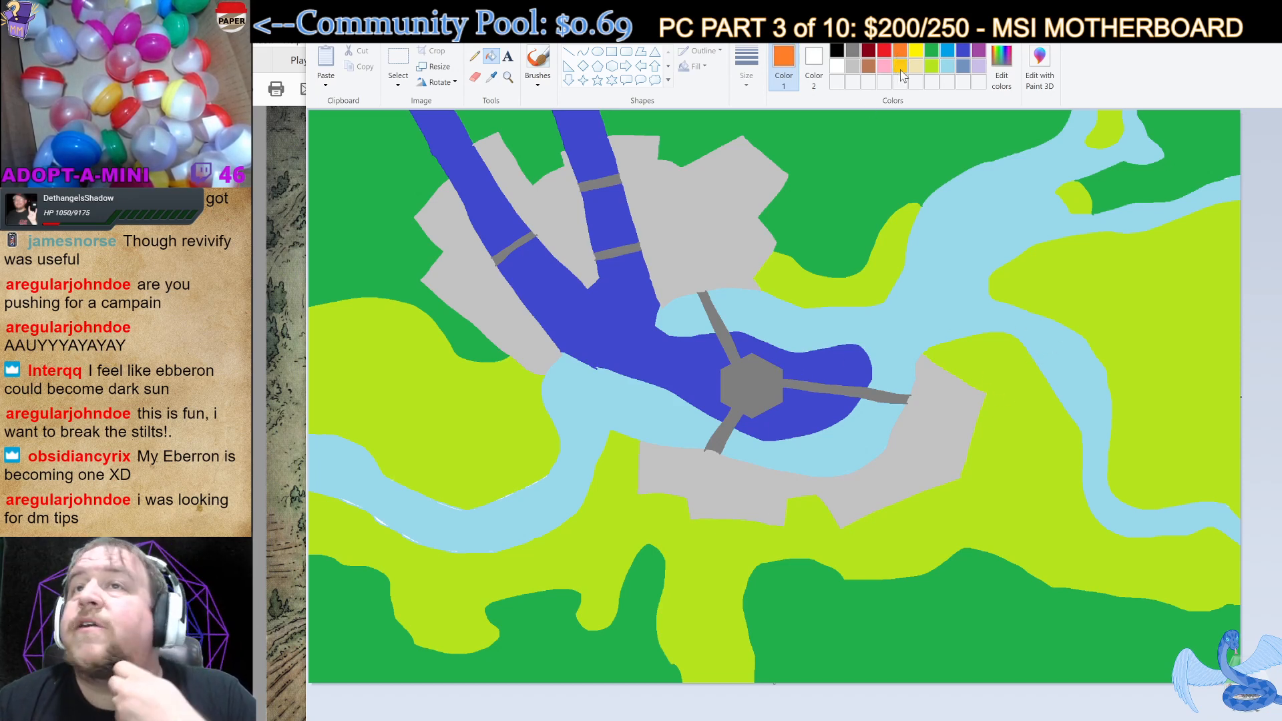
pyautogui.click(475, 57)
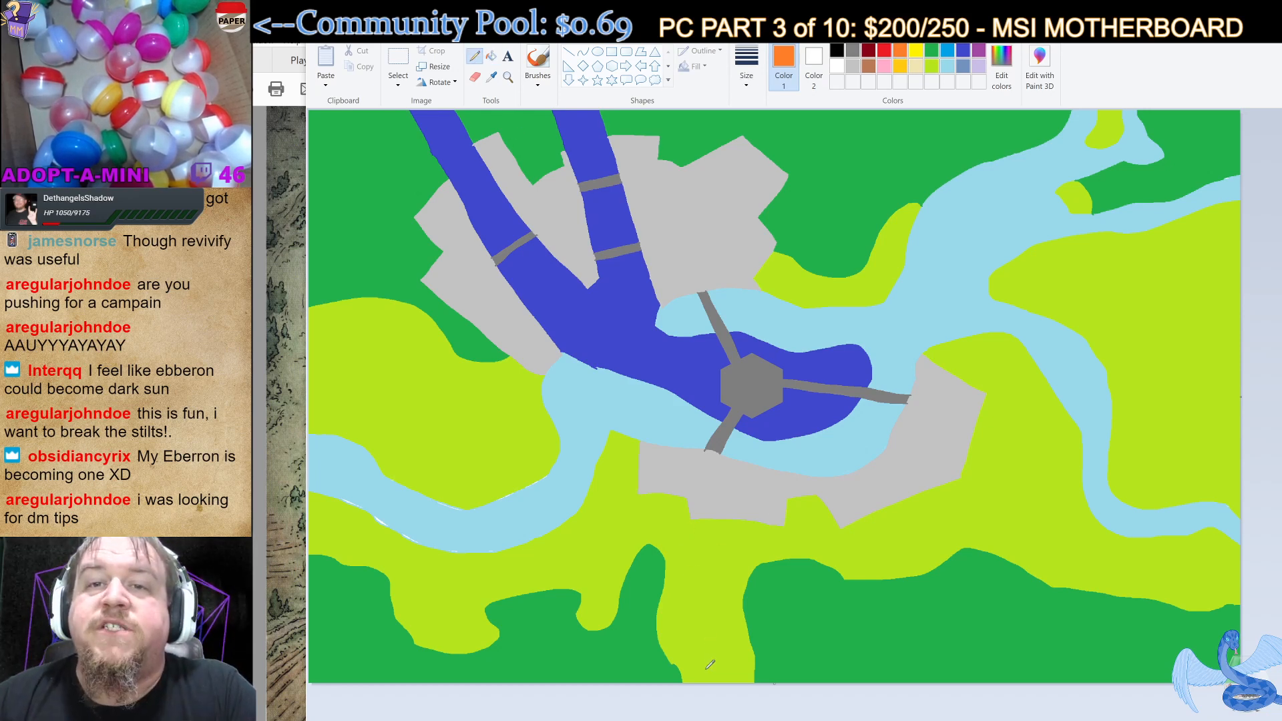
pyautogui.moveTo(706, 669)
pyautogui.mouseDown()
pyautogui.moveTo(707, 691)
pyautogui.moveTo(712, 519)
pyautogui.moveTo(725, 698)
pyautogui.mouseUp()
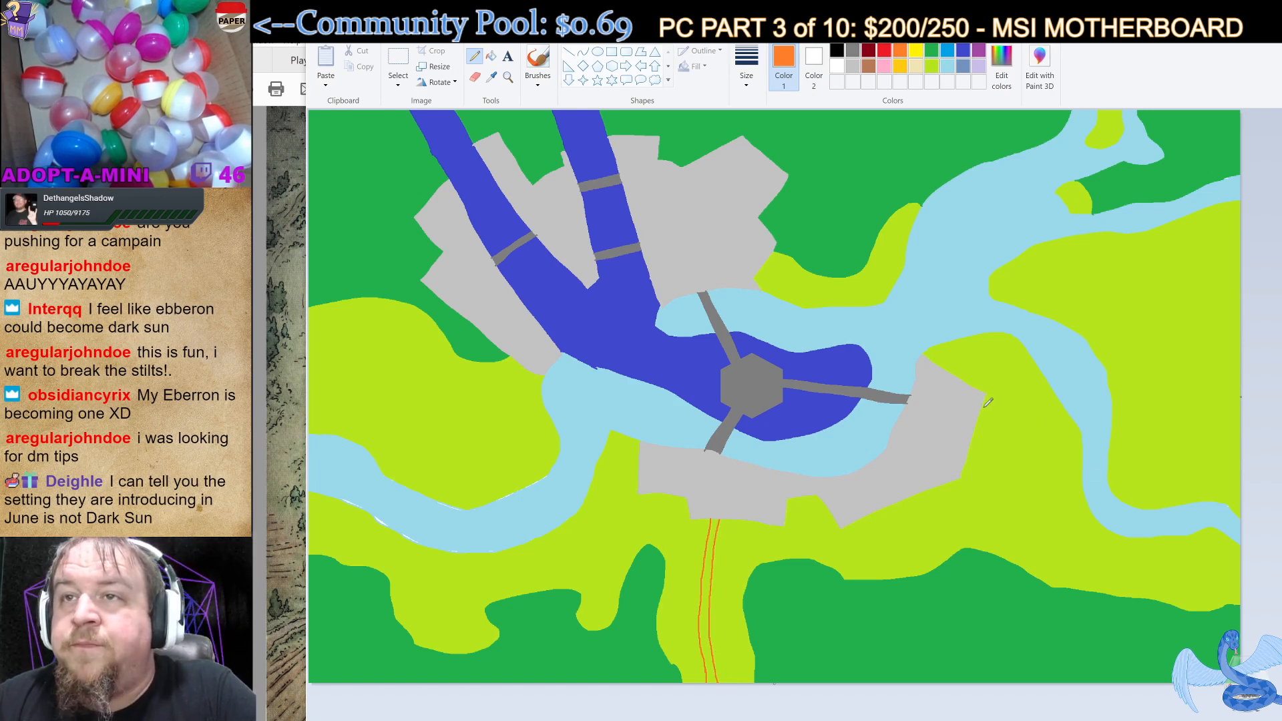
pyautogui.moveTo(984, 401)
pyautogui.mouseDown()
pyautogui.moveTo(1020, 416)
pyautogui.moveTo(1058, 471)
pyautogui.moveTo(1071, 522)
pyautogui.moveTo(1135, 551)
pyautogui.moveTo(1242, 559)
pyautogui.mouseUp()
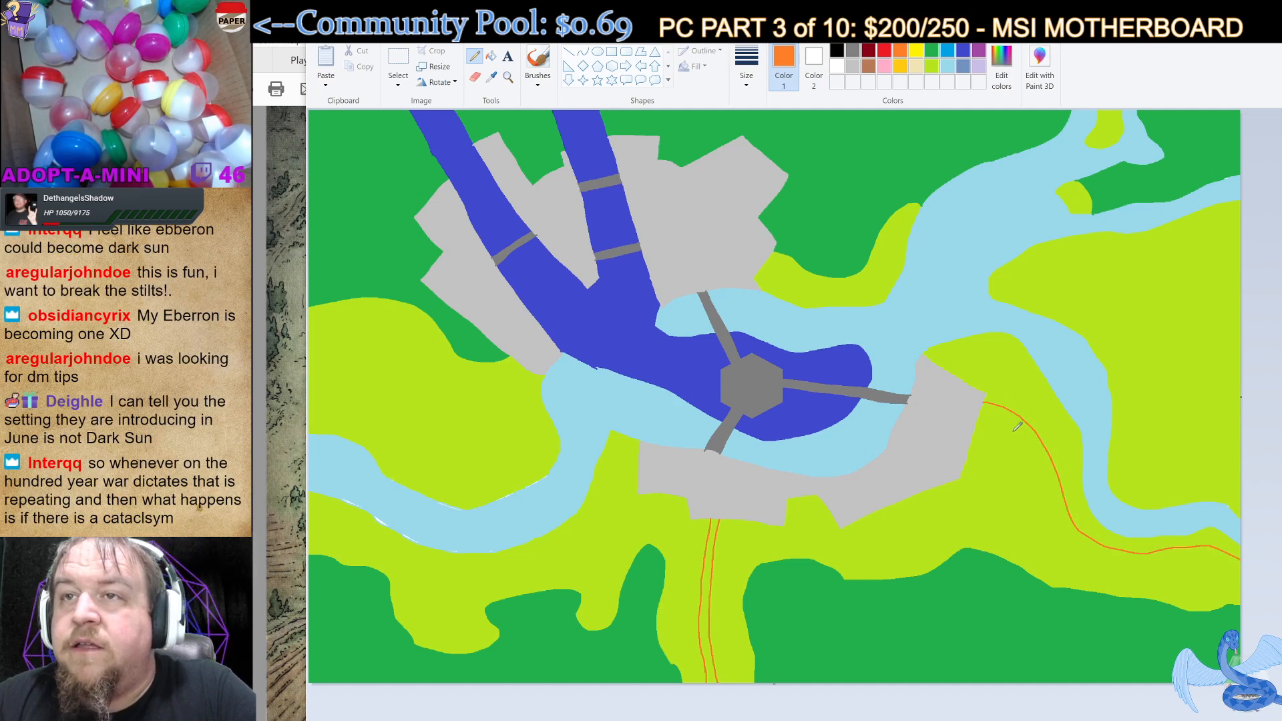
pyautogui.moveTo(986, 403)
pyautogui.mouseDown()
pyautogui.moveTo(1040, 444)
pyautogui.moveTo(1081, 535)
pyautogui.moveTo(1142, 557)
pyautogui.moveTo(1213, 548)
pyautogui.moveTo(1249, 568)
pyautogui.mouseUp()
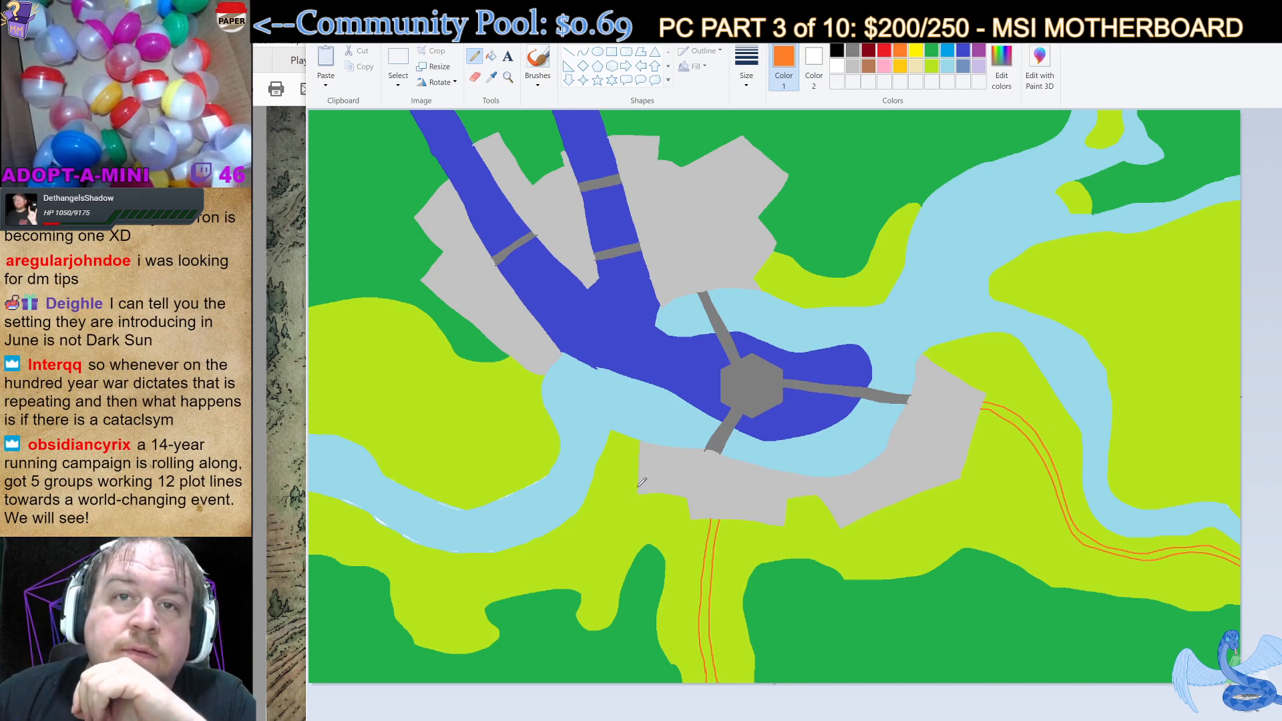
# Draw orange double-line pencil roads from the southern and western city districts to the west edge and from the eastern channel's far bank to the east edge.
pyautogui.moveTo(638, 489)
pyautogui.mouseDown()
pyautogui.moveTo(546, 550)
pyautogui.moveTo(478, 563)
pyautogui.moveTo(309, 505)
pyautogui.moveTo(441, 563)
pyautogui.moveTo(501, 568)
pyautogui.moveTo(568, 549)
pyautogui.moveTo(642, 494)
pyautogui.mouseUp()
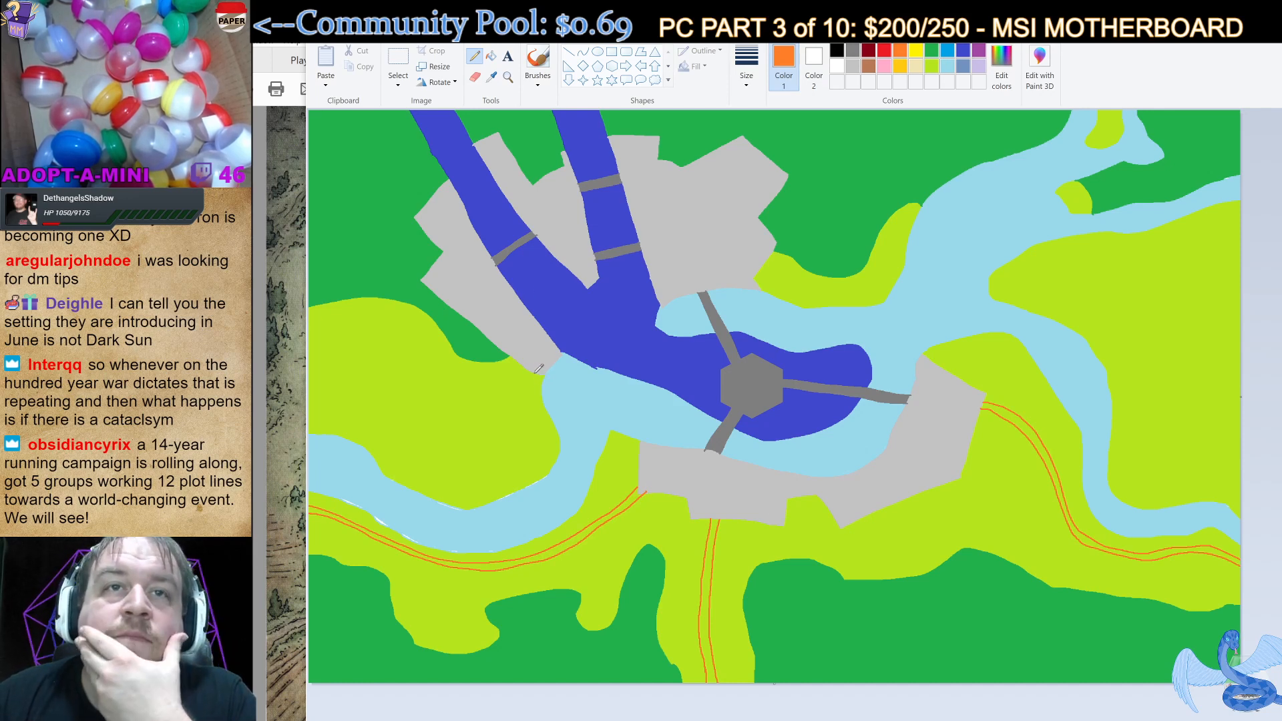
pyautogui.moveTo(535, 373)
pyautogui.mouseDown()
pyautogui.moveTo(529, 403)
pyautogui.moveTo(504, 419)
pyautogui.moveTo(305, 404)
pyautogui.mouseUp()
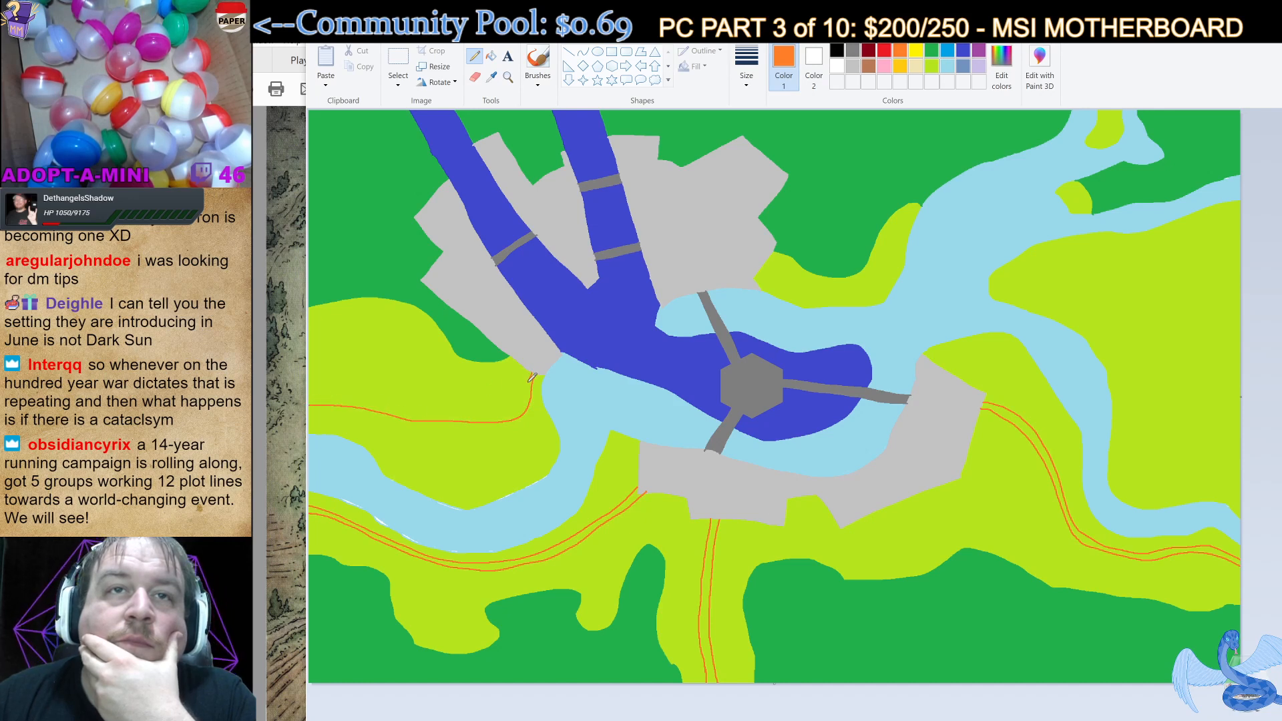
pyautogui.moveTo(535, 374)
pyautogui.mouseDown()
pyautogui.moveTo(516, 399)
pyautogui.moveTo(451, 413)
pyautogui.moveTo(297, 394)
pyautogui.mouseUp()
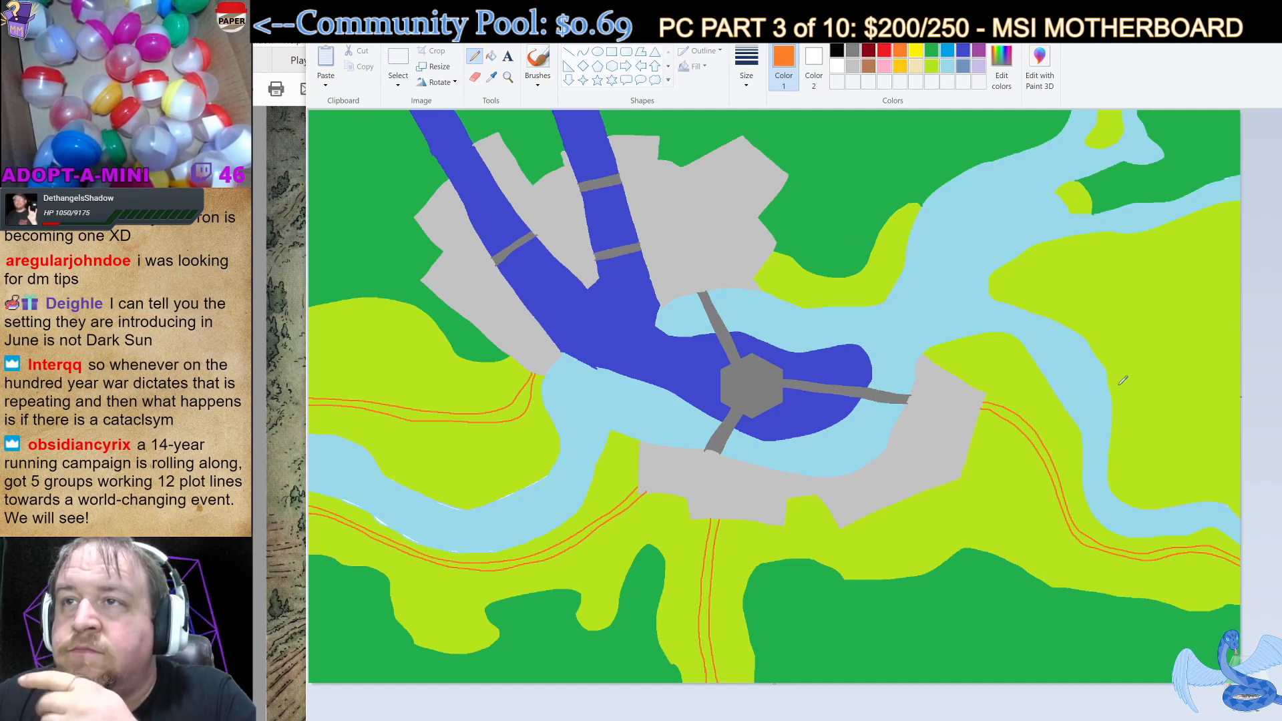
pyautogui.moveTo(1110, 378); pyautogui.dragTo(1249, 304)
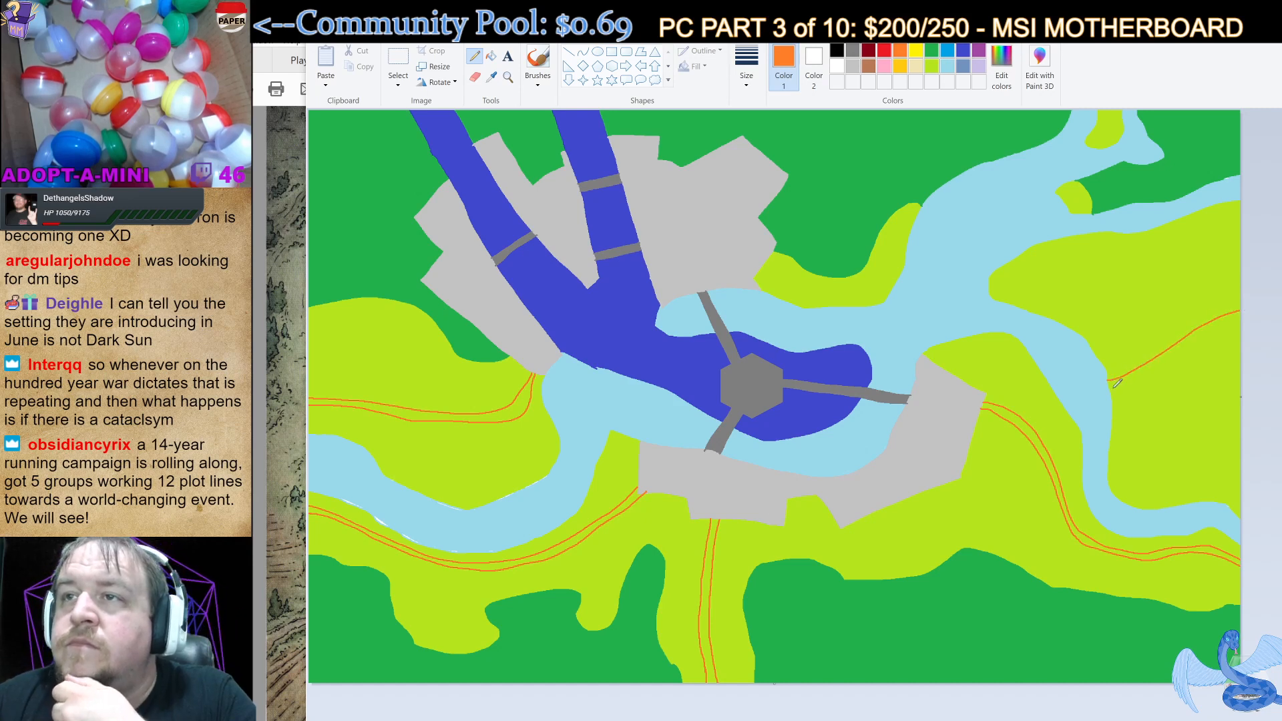
pyautogui.moveTo(1122, 380); pyautogui.dragTo(1249, 312)
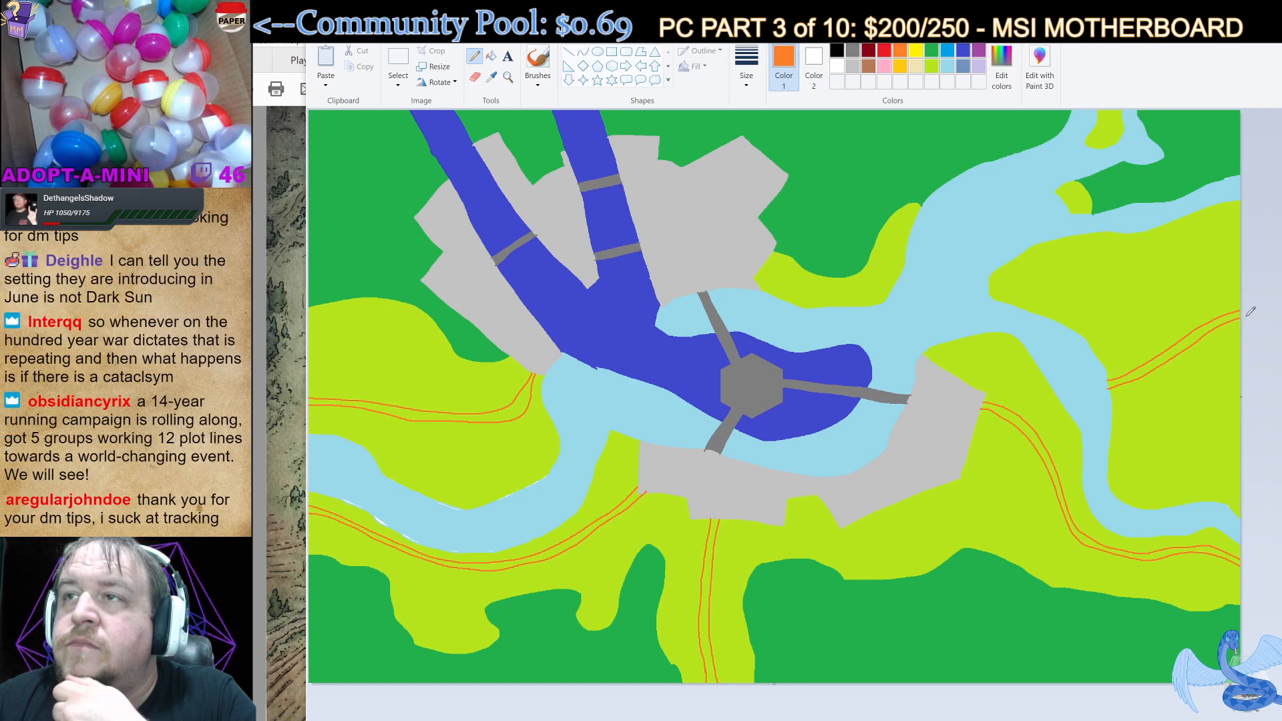
# Draw paired dark gray bridge lines across the eastern channel and paint over the road's riverside end with lime.
pyautogui.click(854, 51)
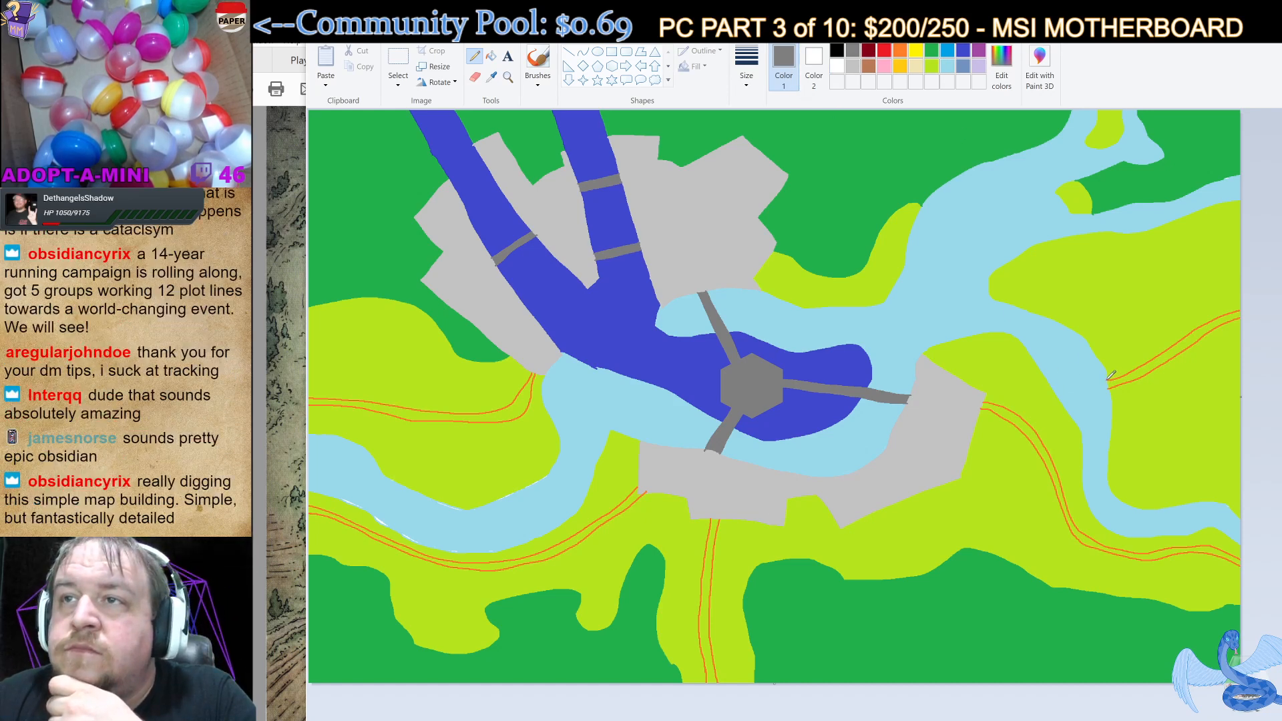
pyautogui.moveTo(1095, 389)
pyautogui.mouseDown()
pyautogui.moveTo(1056, 399)
pyautogui.moveTo(1106, 386)
pyautogui.moveTo(1064, 402)
pyautogui.mouseUp()
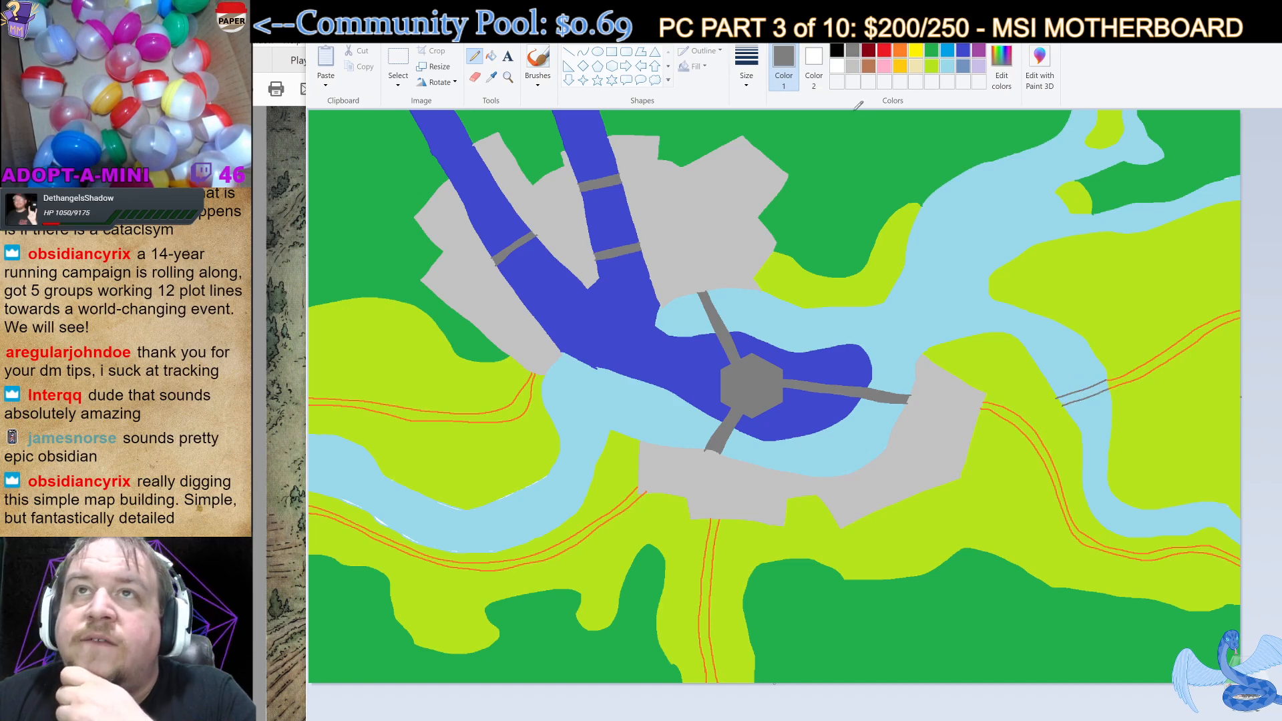
pyautogui.click(931, 67)
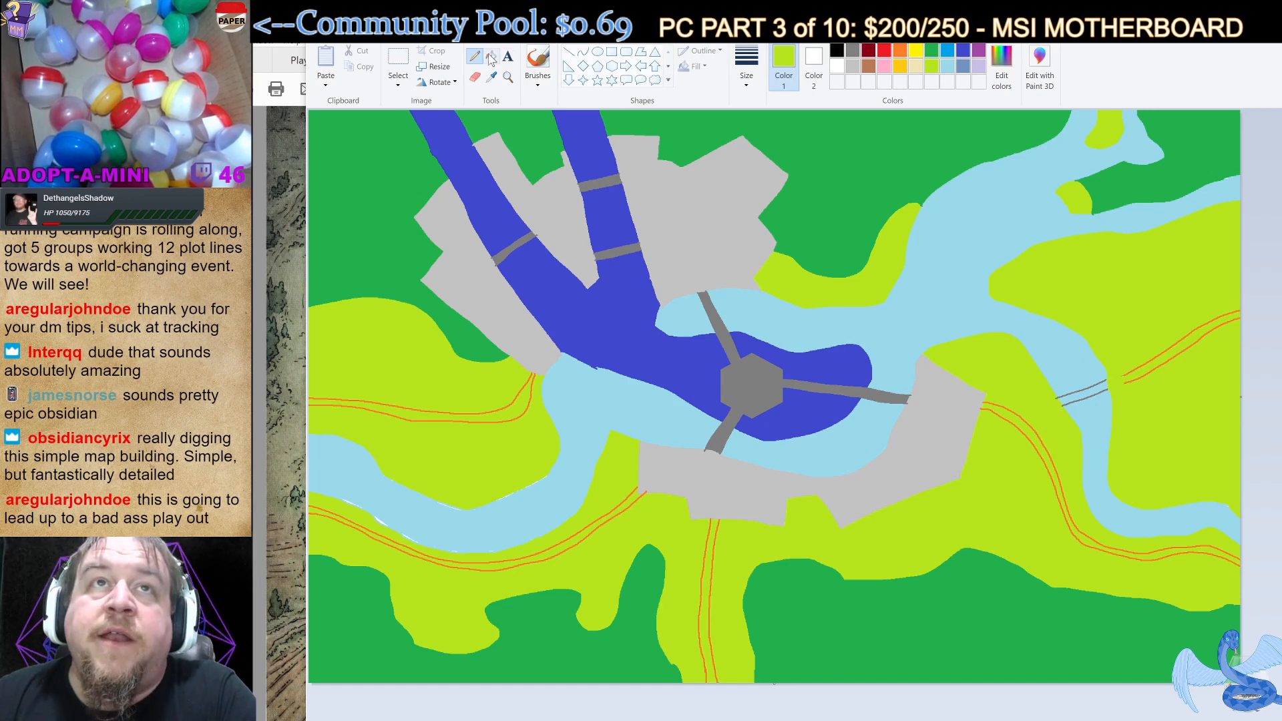
# Add light gray filled circles at both ends of the eastern channel bridge and fill the bridge with dark gray.
pyautogui.click(853, 66)
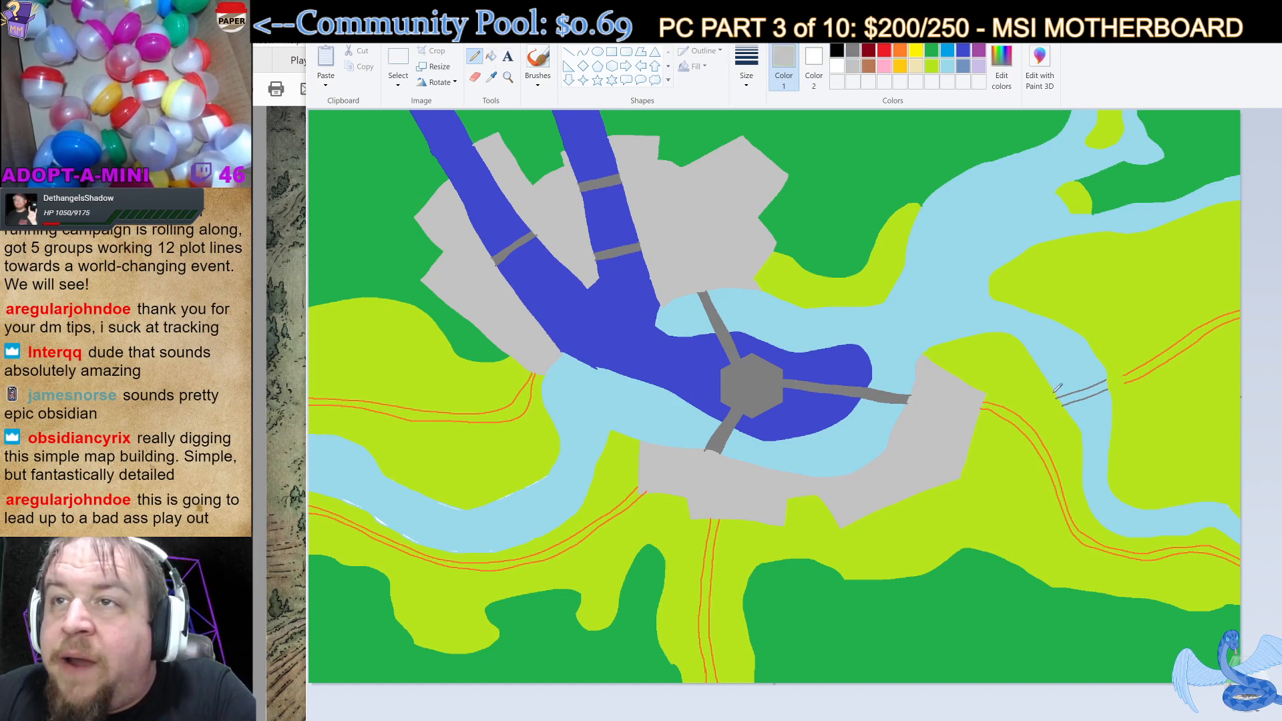
pyautogui.moveTo(1054, 392)
pyautogui.mouseDown()
pyautogui.moveTo(1047, 412)
pyautogui.moveTo(1062, 415)
pyautogui.mouseUp()
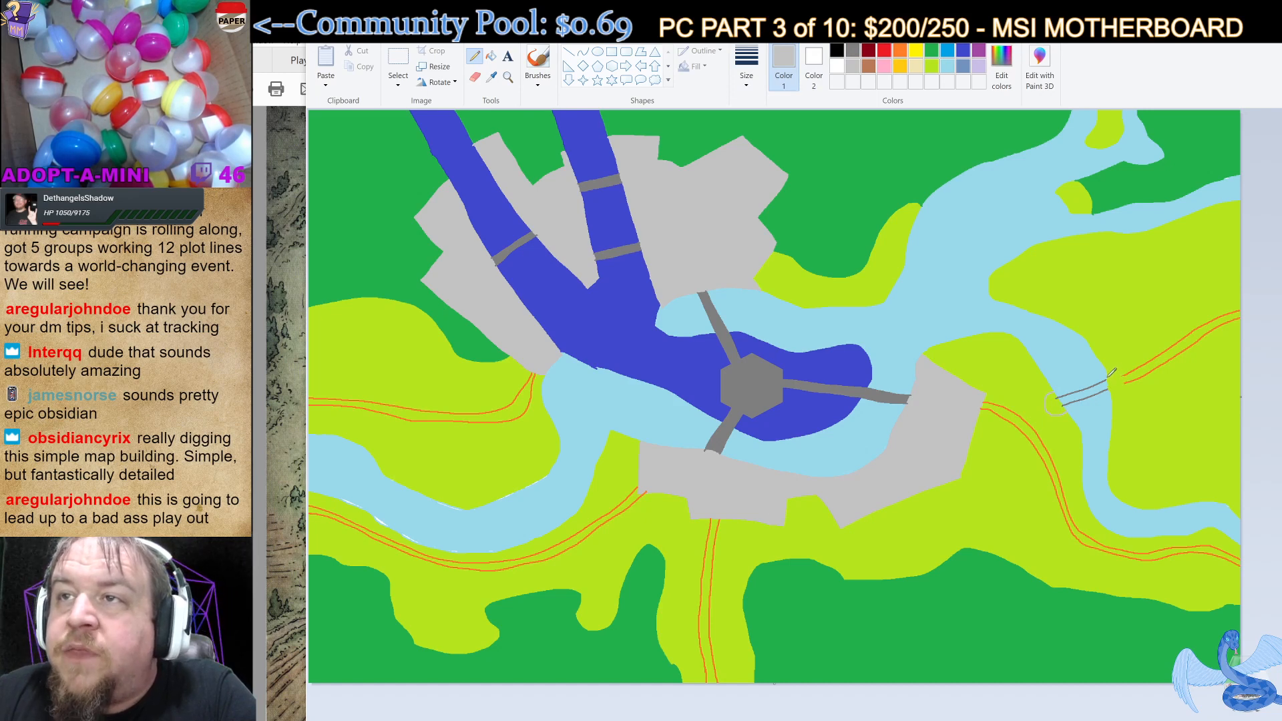
pyautogui.moveTo(1110, 371)
pyautogui.mouseDown()
pyautogui.moveTo(1125, 380)
pyautogui.moveTo(1117, 393)
pyautogui.mouseUp()
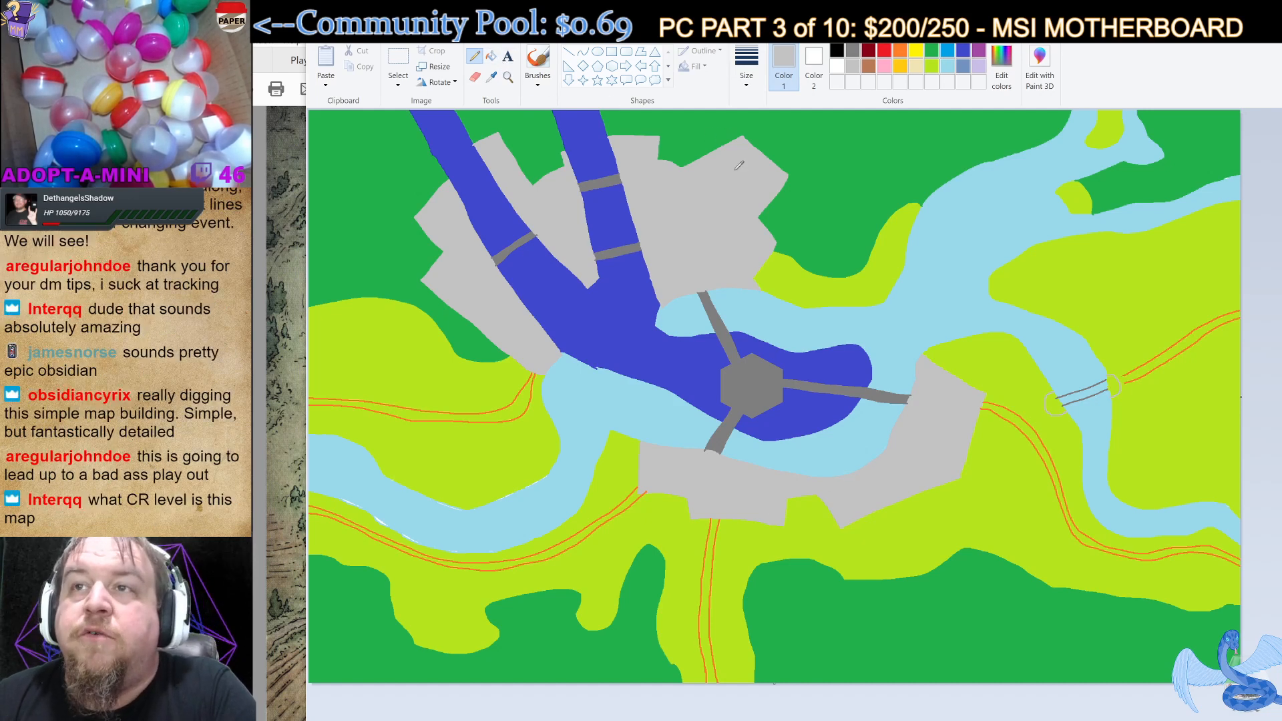
pyautogui.click(491, 56)
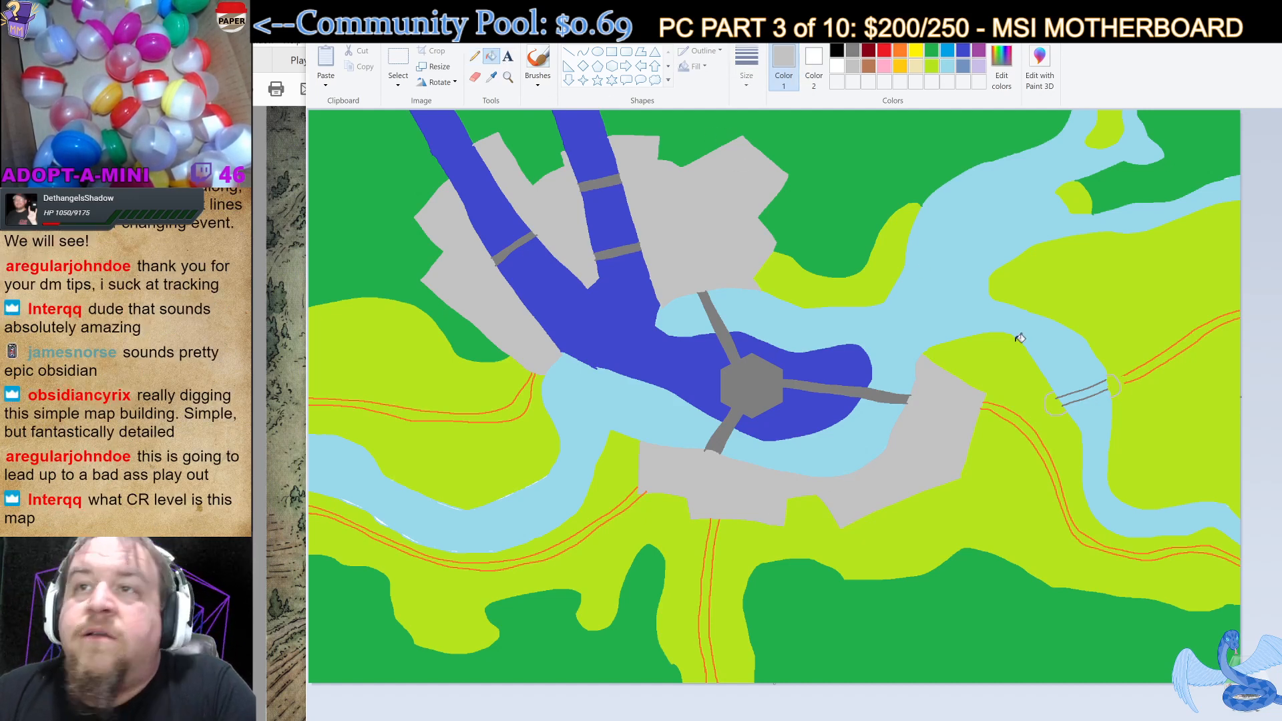
pyautogui.click(1114, 385)
pyautogui.click(1056, 403)
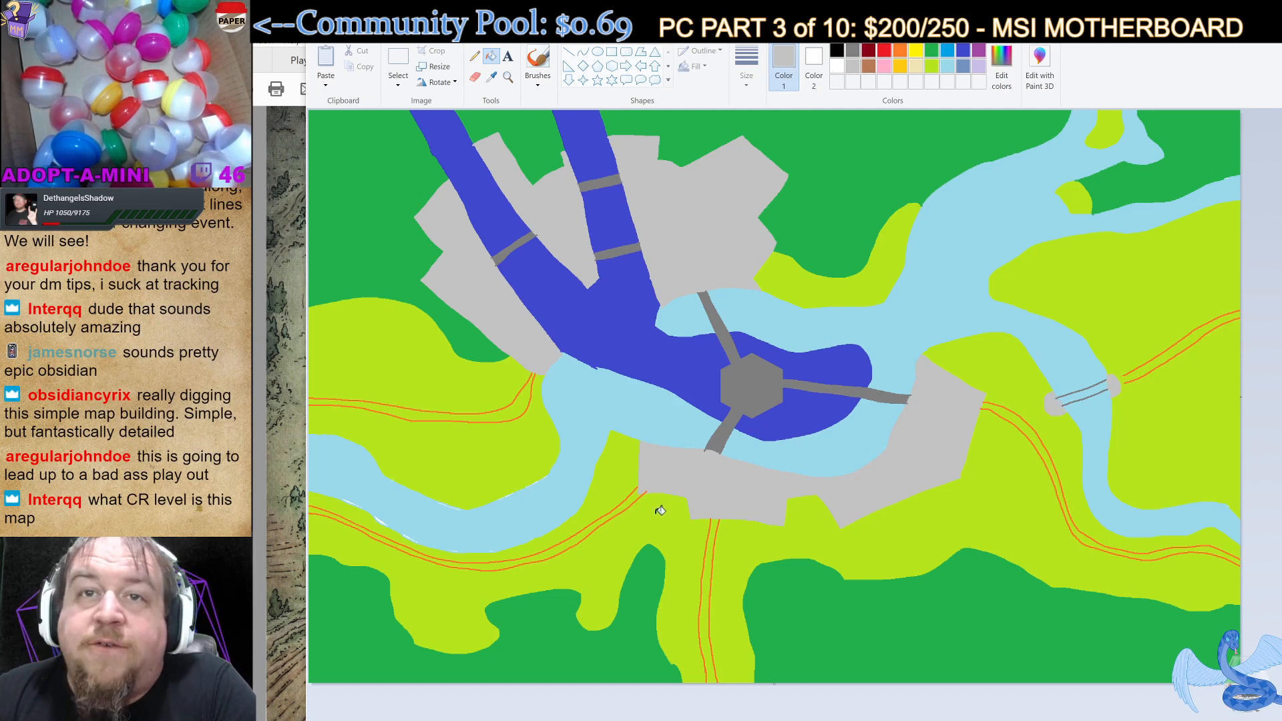
pyautogui.click(853, 51)
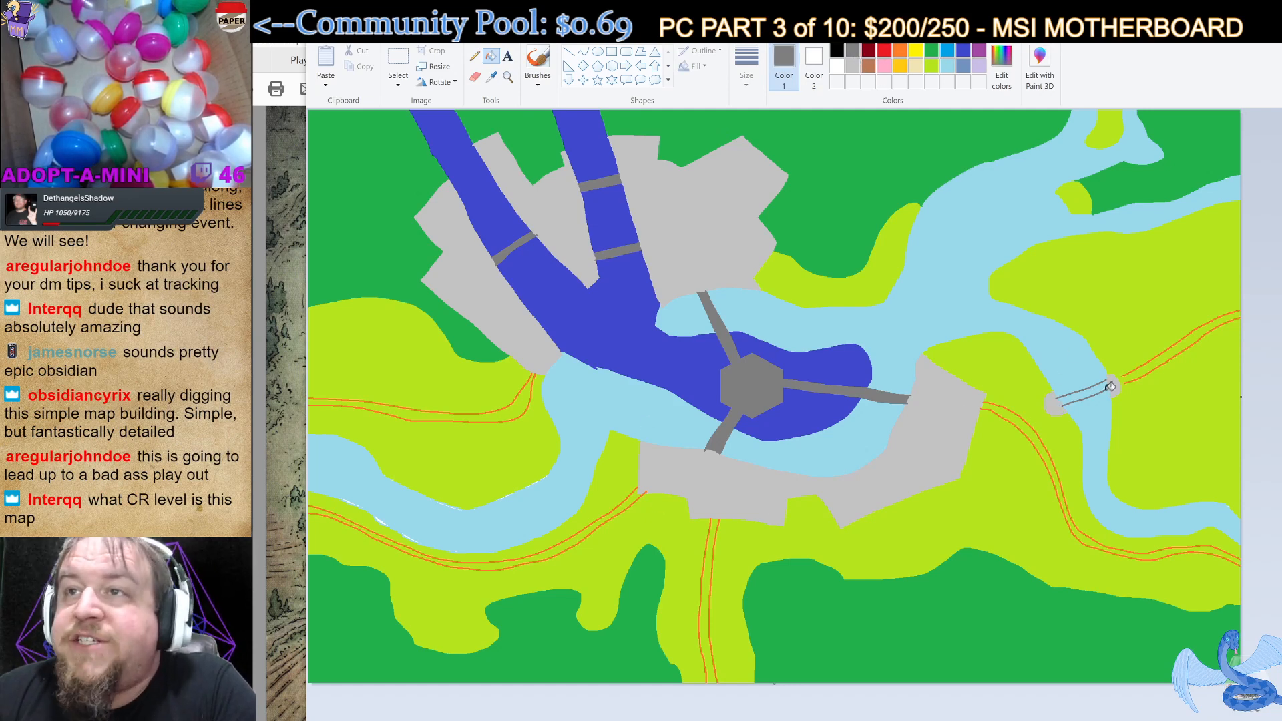
pyautogui.click(1104, 386)
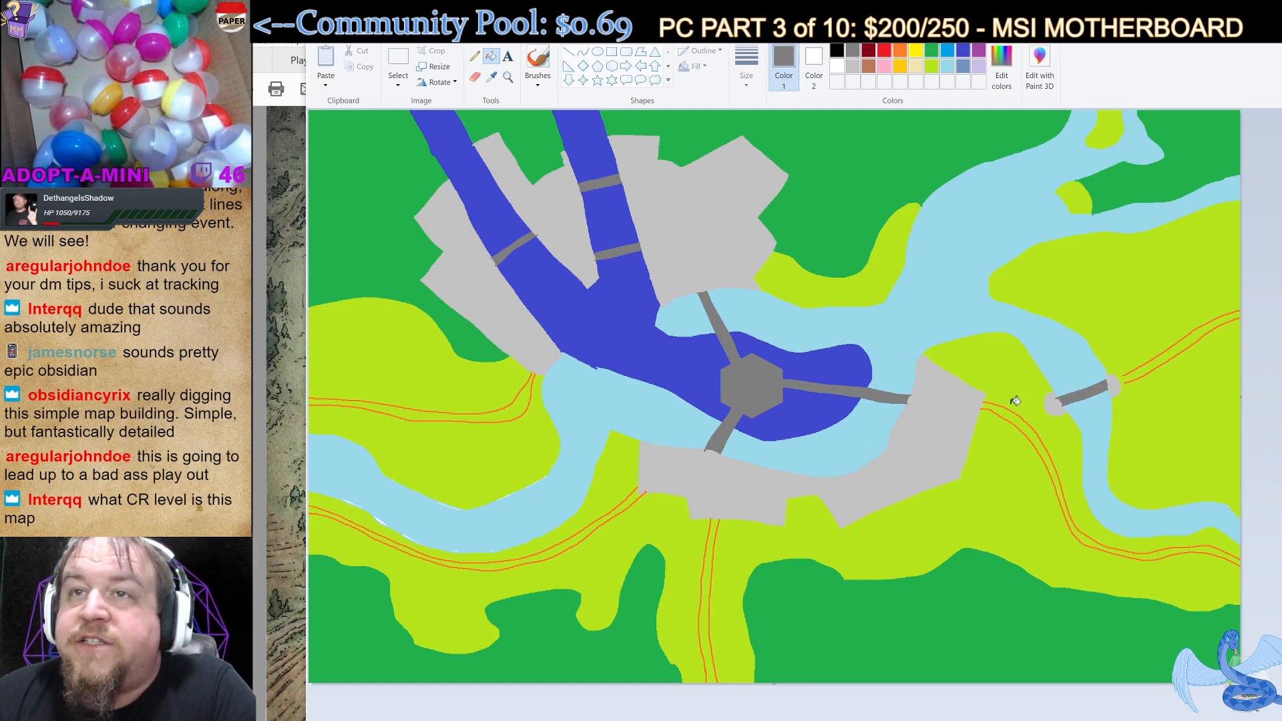
# Fill the four double-line roads leading out of the southern and western city districts with orange.
pyautogui.click(900, 51)
pyautogui.click(1020, 415)
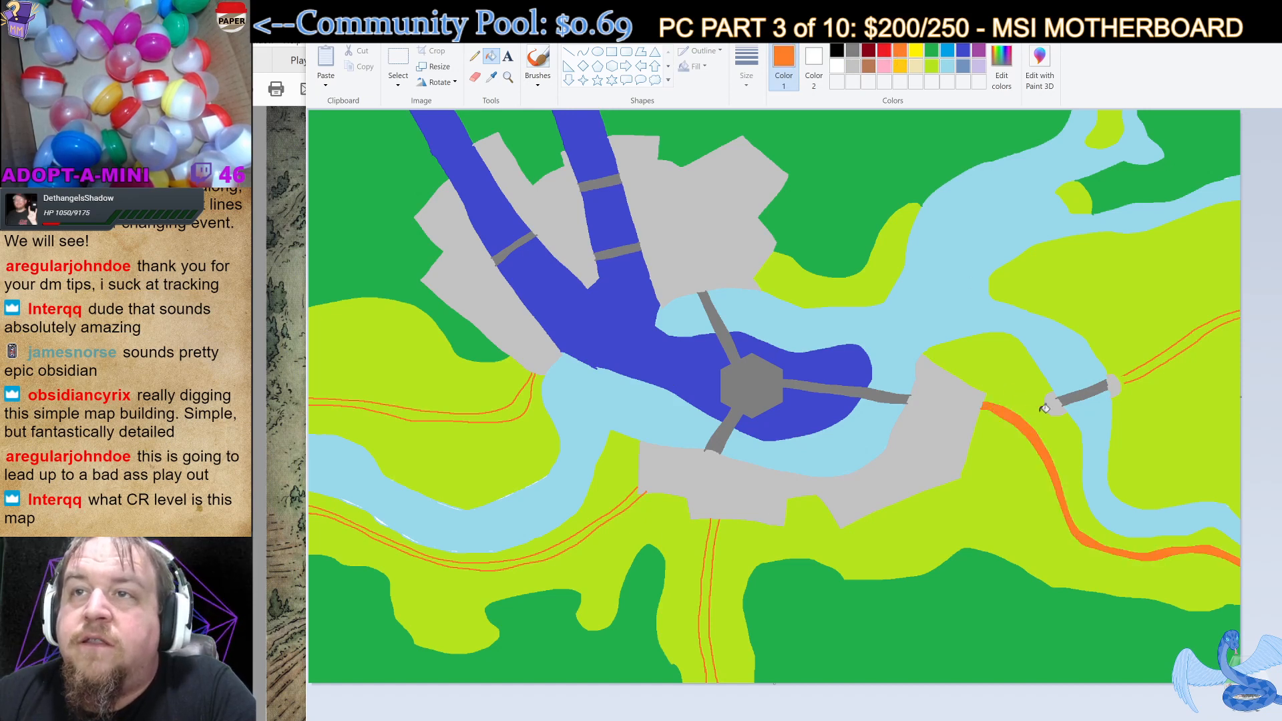
pyautogui.click(719, 521)
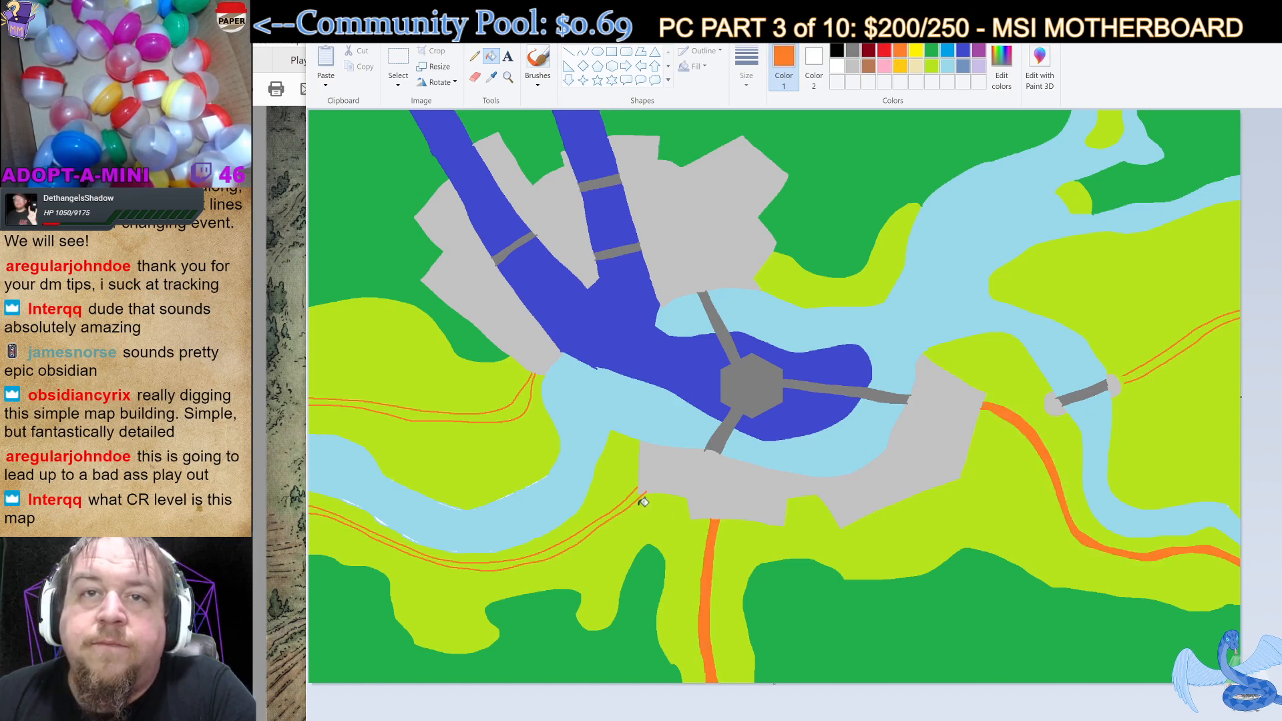
pyautogui.click(633, 492)
pyautogui.click(523, 405)
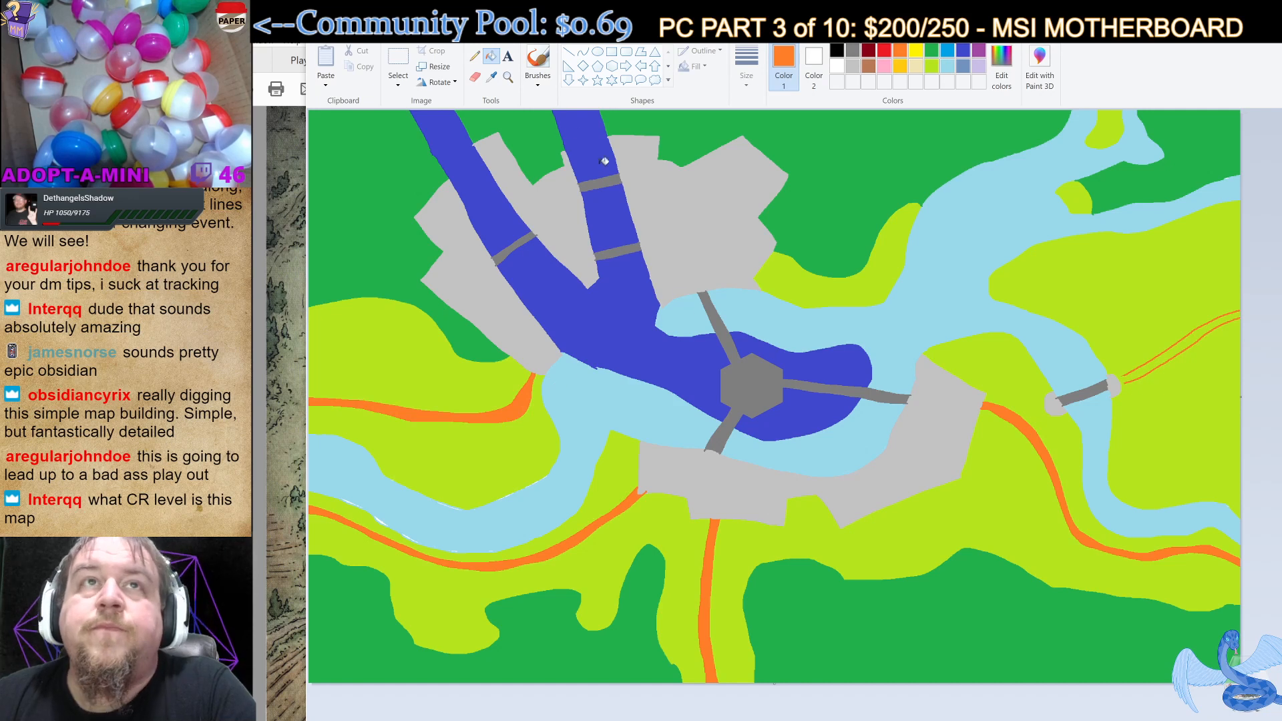
# Draw a short orange branch road from the eastern road to the channel bridge's western end and fill it with orange.
pyautogui.click(474, 57)
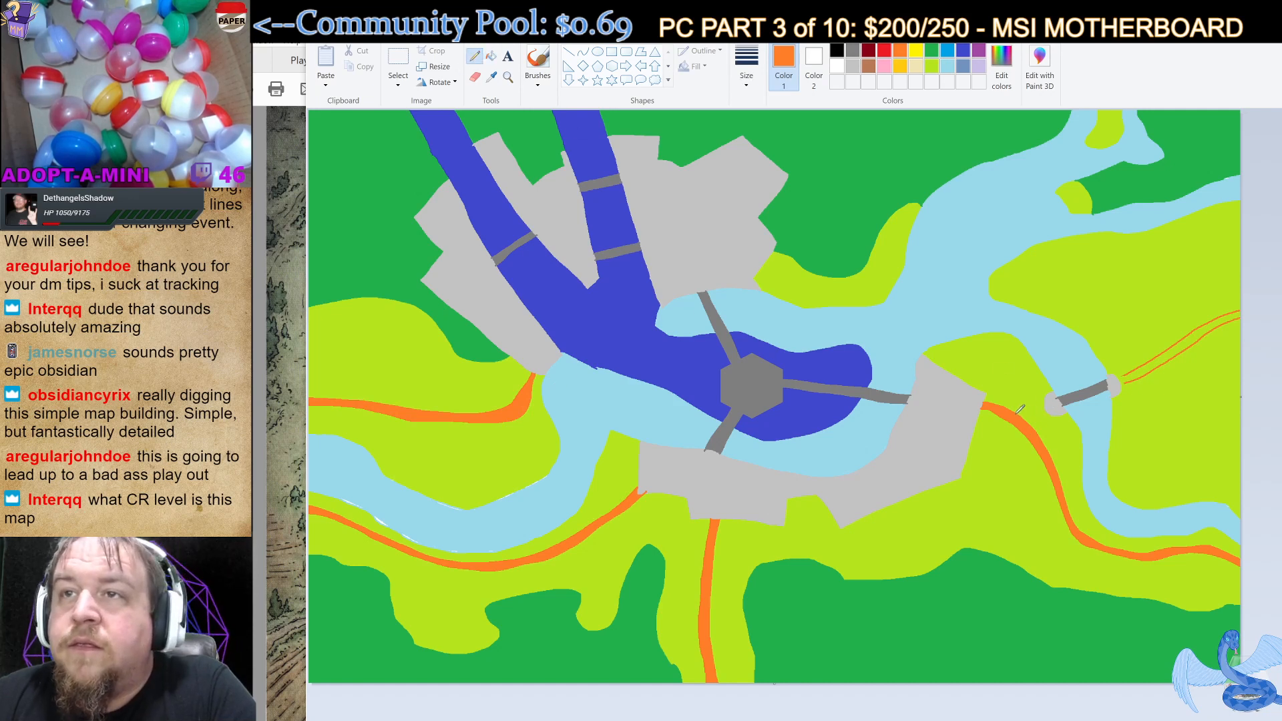
pyautogui.moveTo(1016, 405); pyautogui.dragTo(1051, 408)
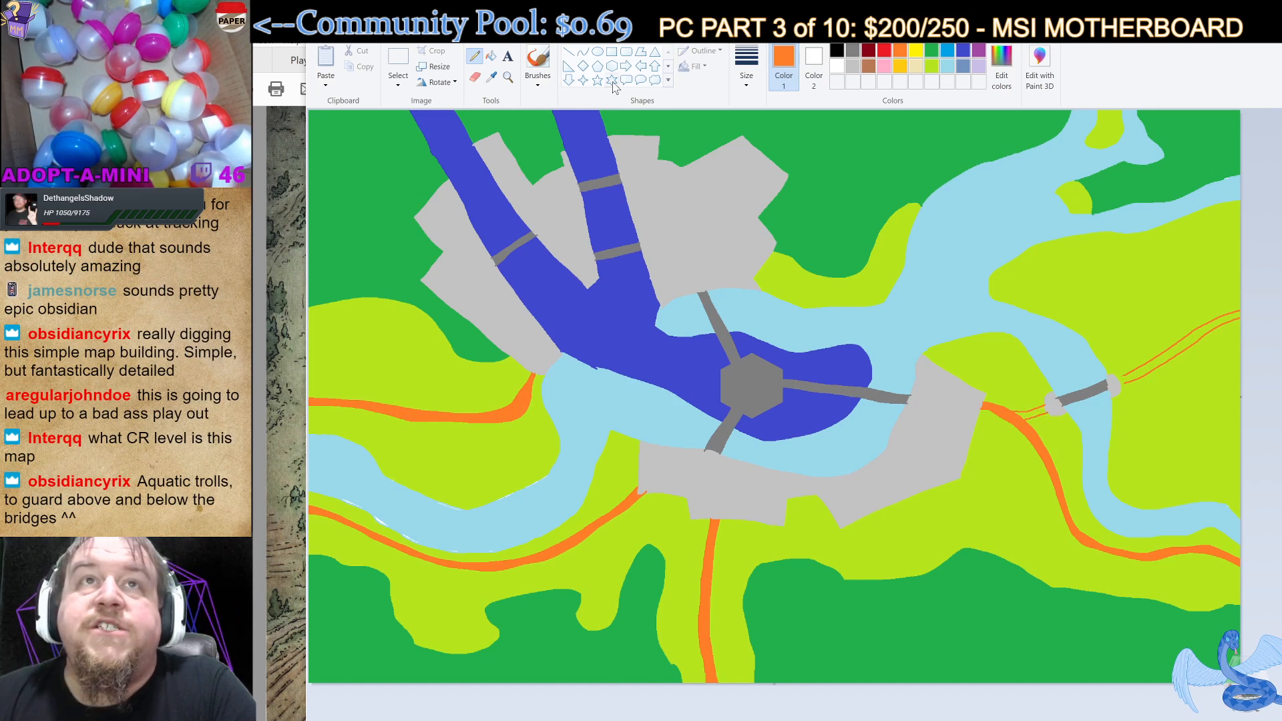
pyautogui.click(492, 60)
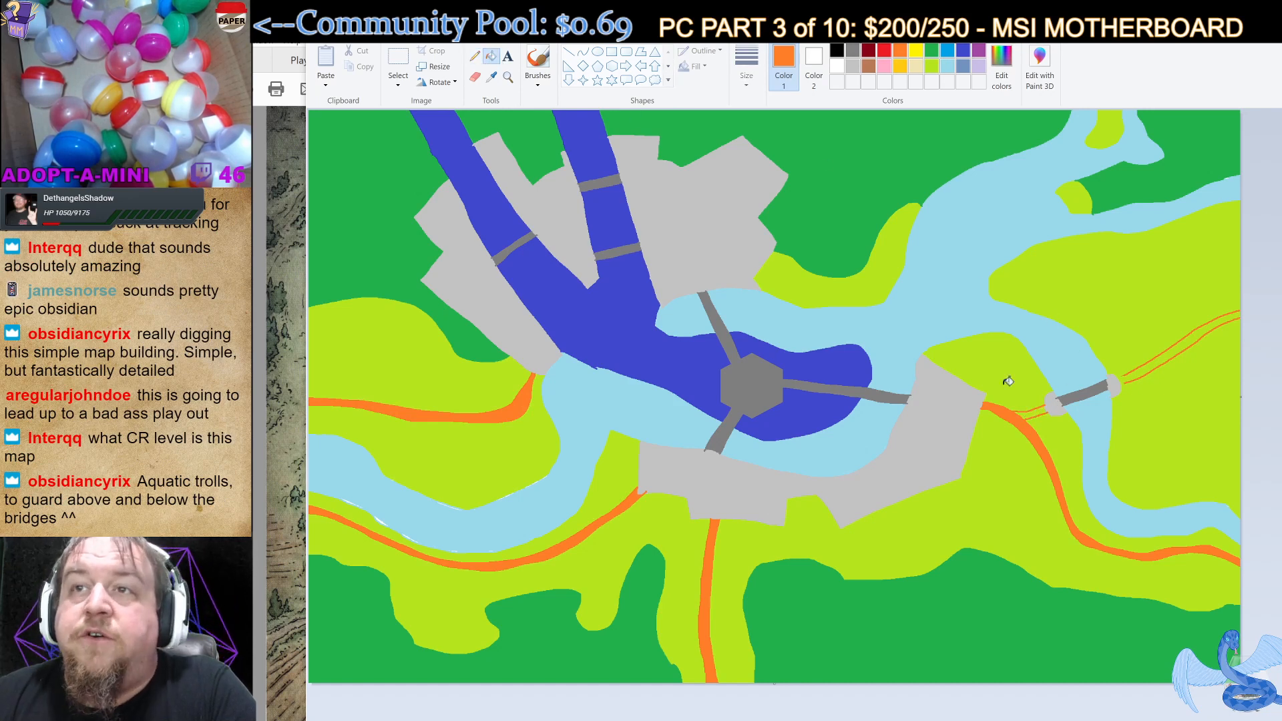
pyautogui.click(1037, 409)
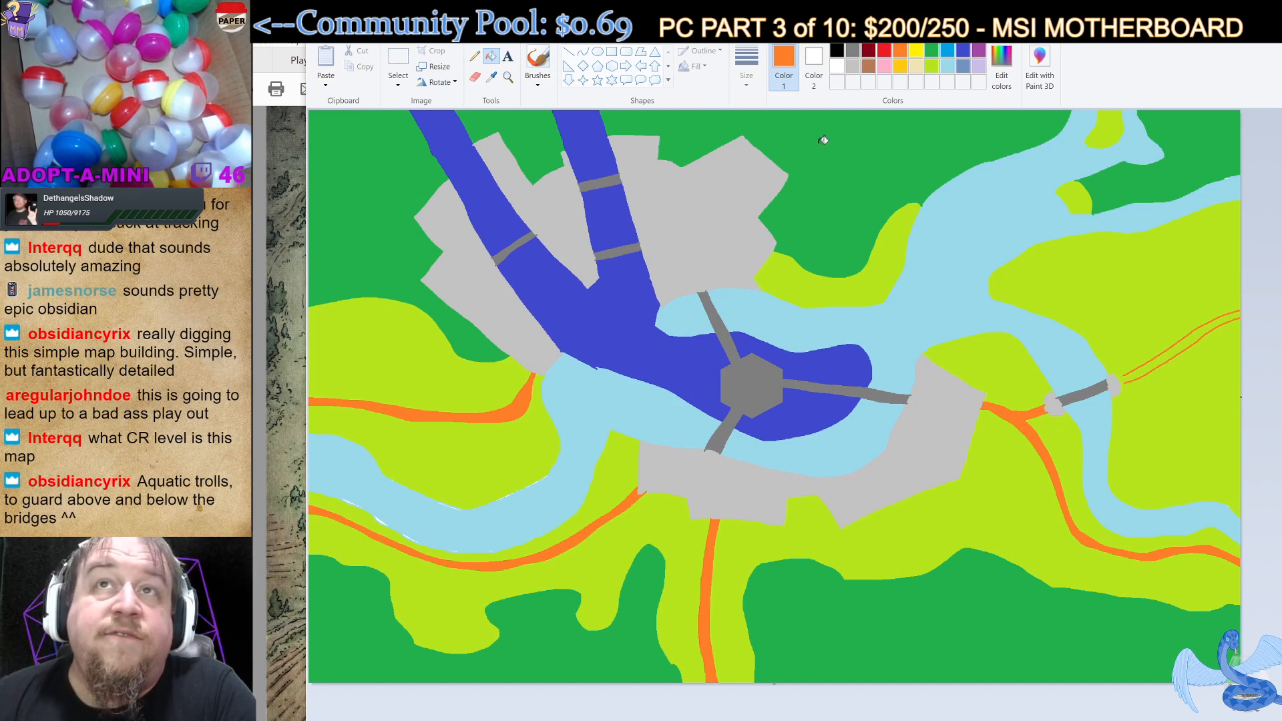
# Draw a light gray wall on both sides of the southern road near the map's south edge, spanning the grassland strip, and fill it.
pyautogui.click(475, 56)
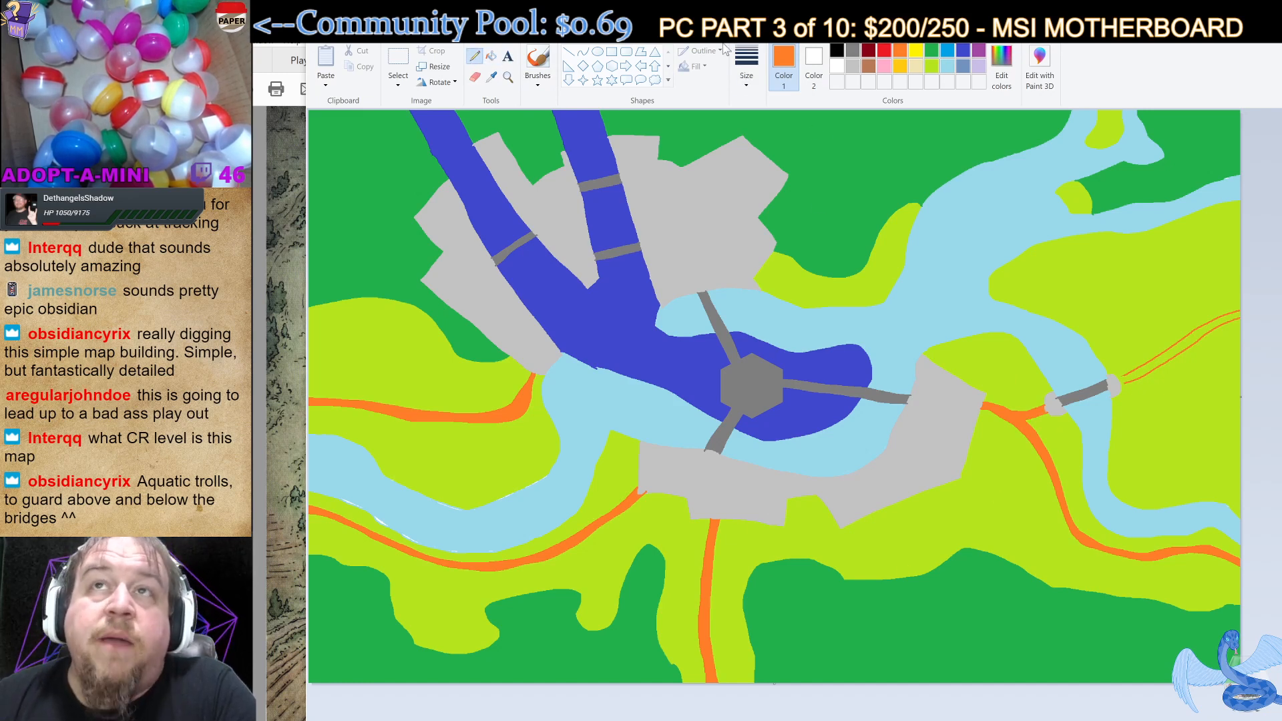
pyautogui.click(853, 66)
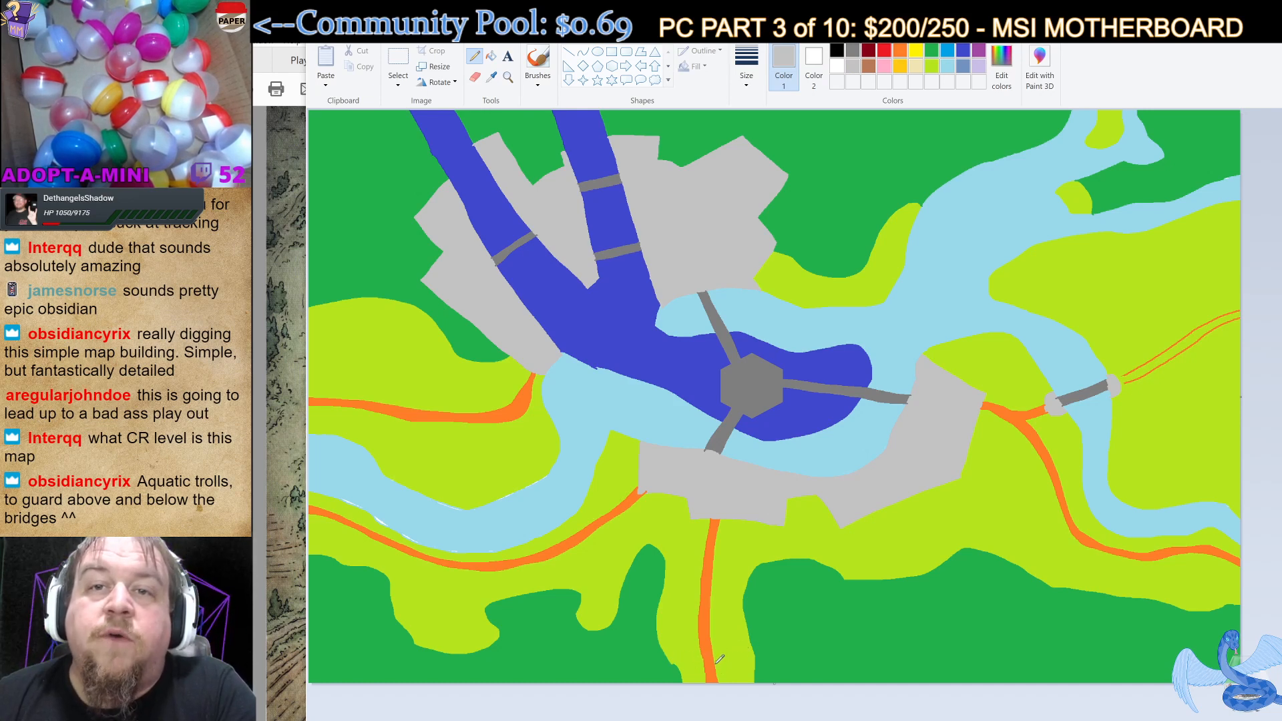
pyautogui.moveTo(716, 663); pyautogui.dragTo(757, 661)
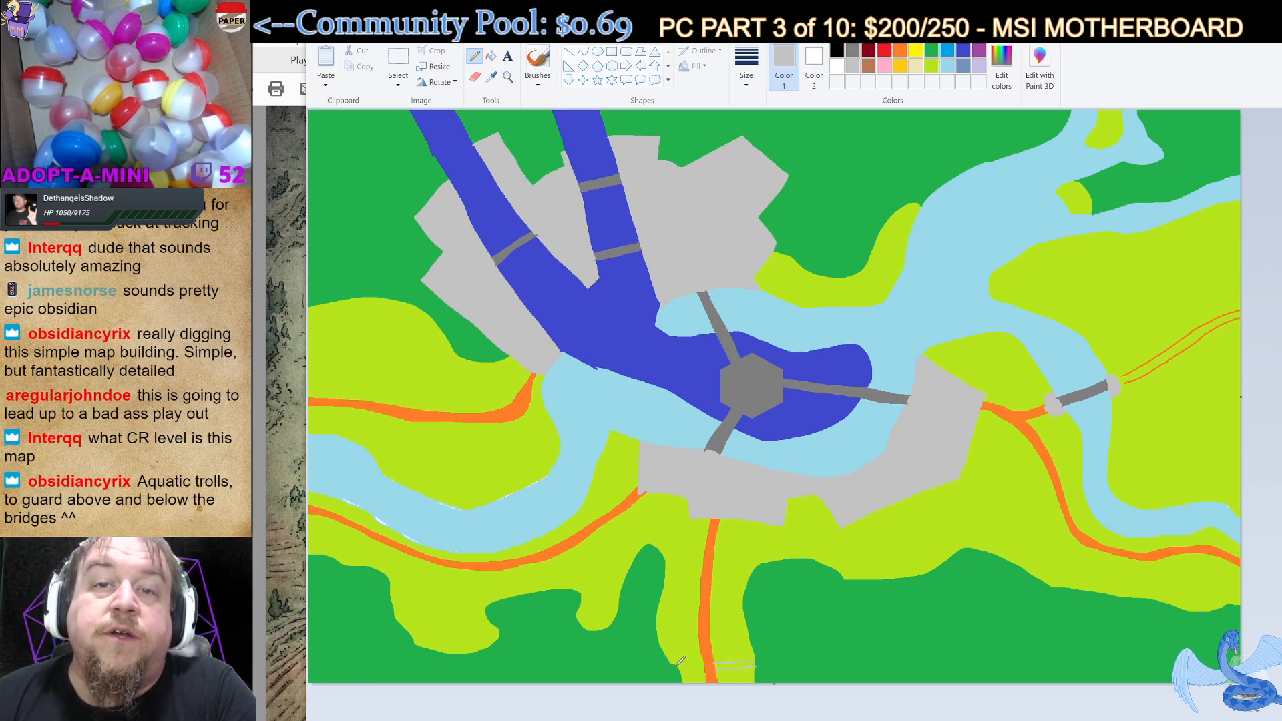
pyautogui.moveTo(678, 665); pyautogui.dragTo(703, 670)
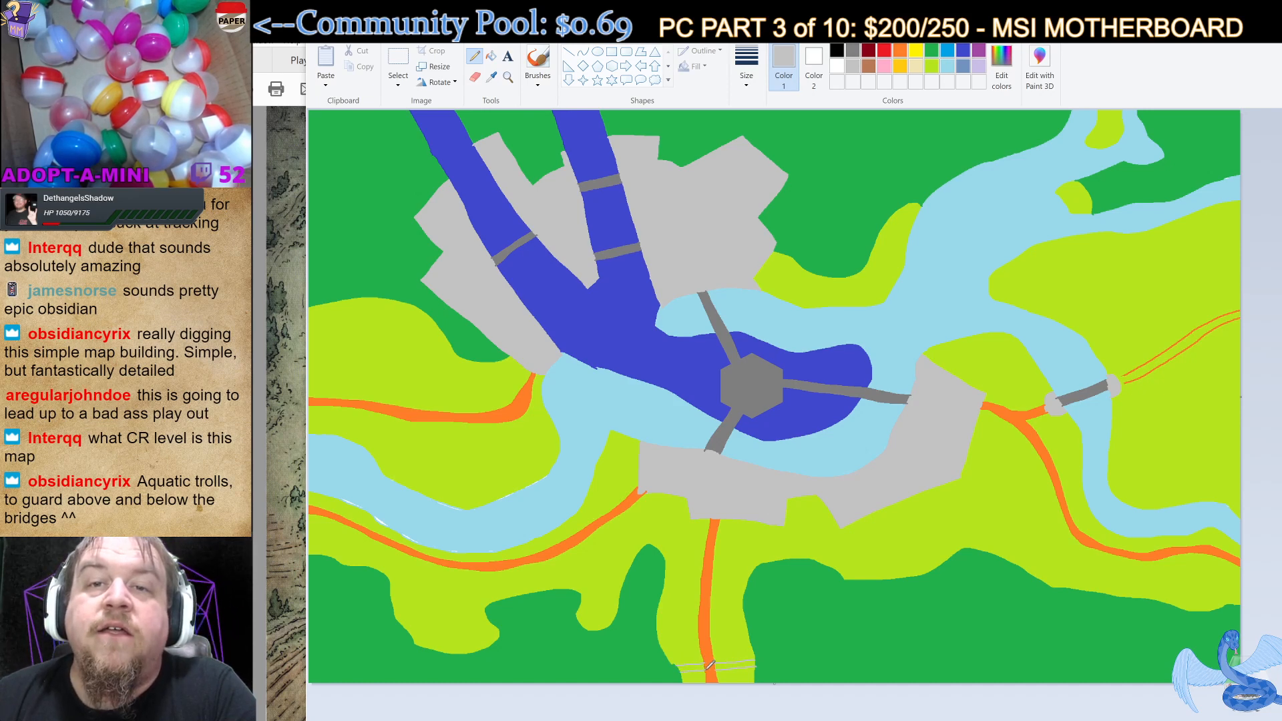
pyautogui.click(491, 57)
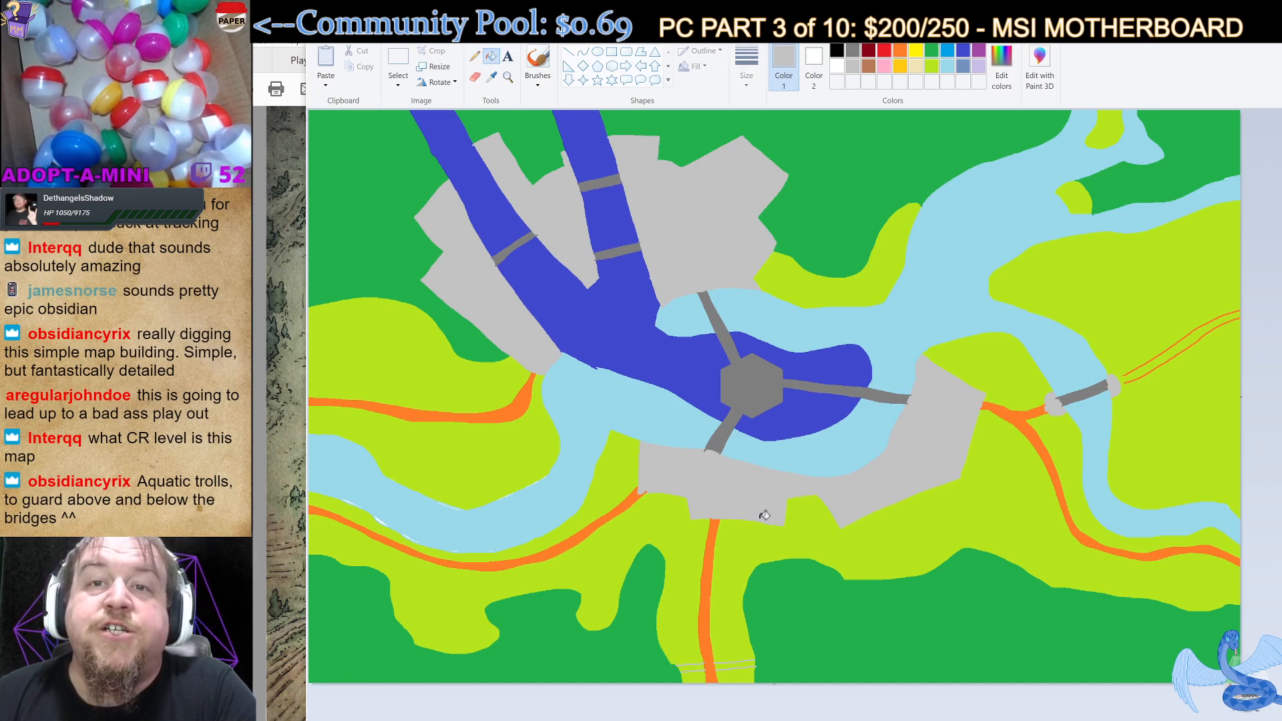
pyautogui.click(727, 666)
pyautogui.click(700, 667)
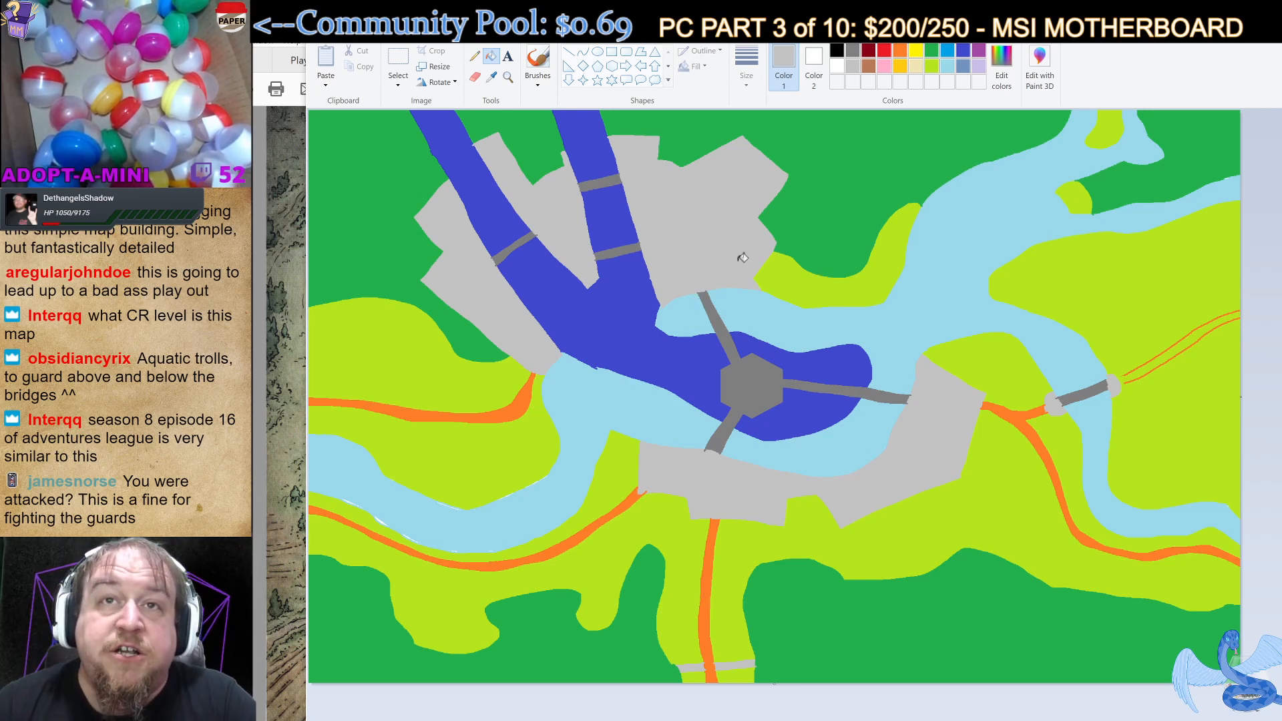
# Draw a dark gray double-line bridge over the deep water from the western district's southern tip to the northern district and fill it dark gray.
pyautogui.click(853, 52)
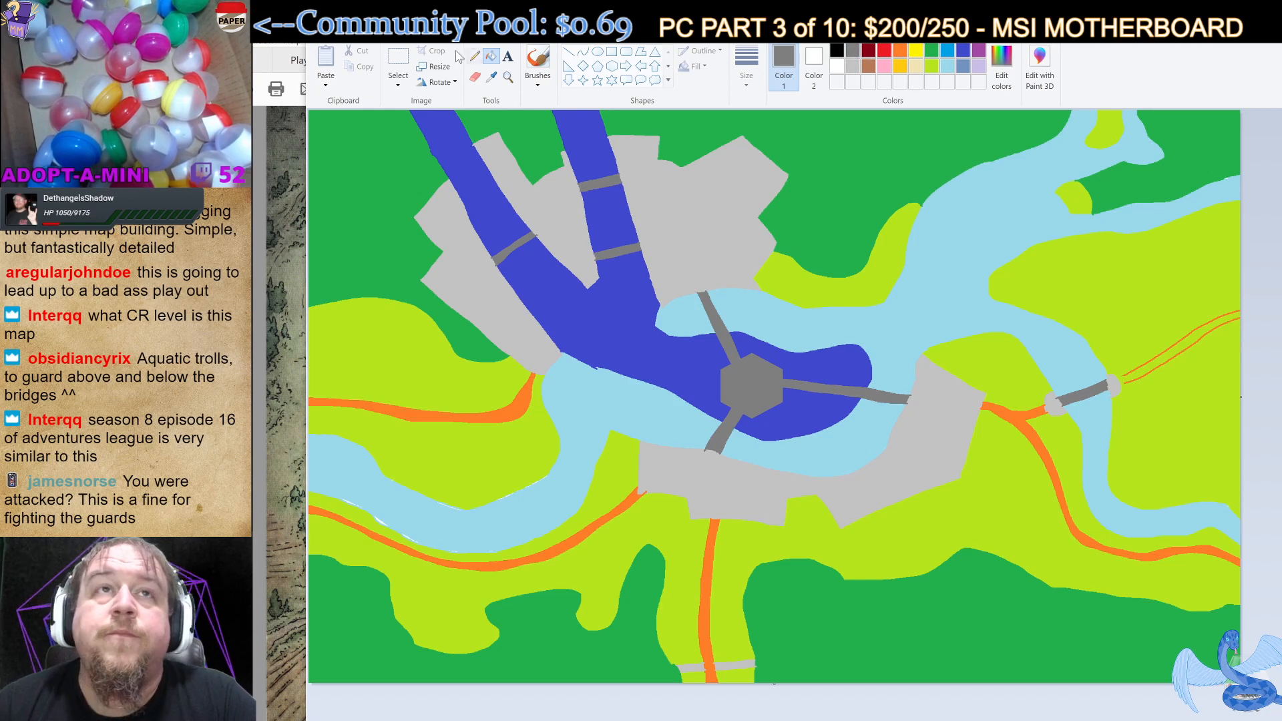
pyautogui.click(474, 57)
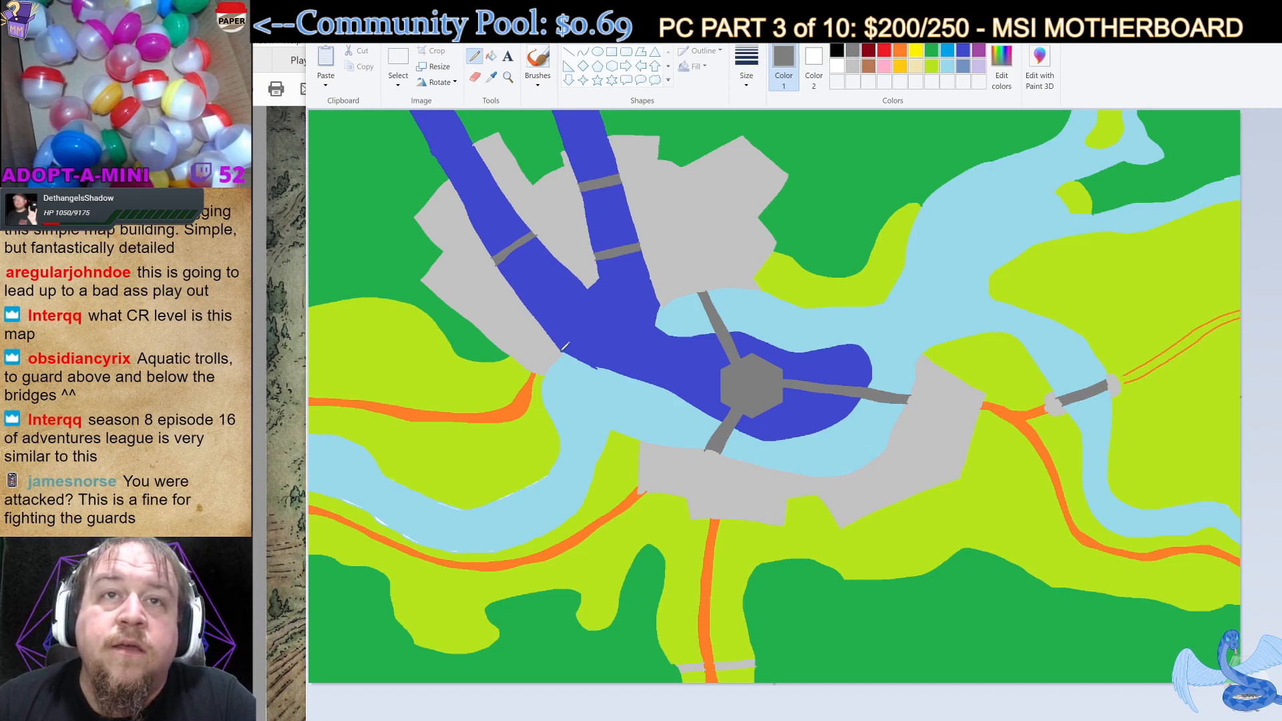
pyautogui.moveTo(563, 347); pyautogui.dragTo(659, 302)
pyautogui.moveTo(560, 342); pyautogui.dragTo(659, 301)
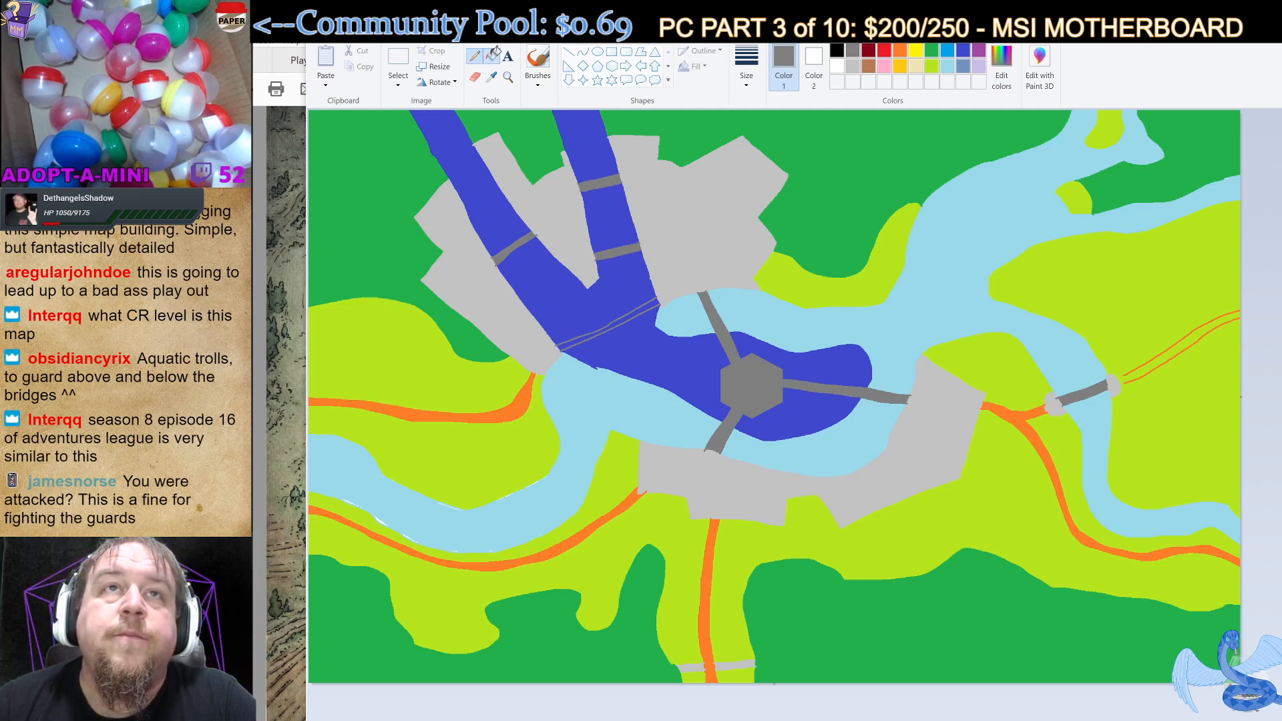
pyautogui.click(491, 57)
pyautogui.click(655, 303)
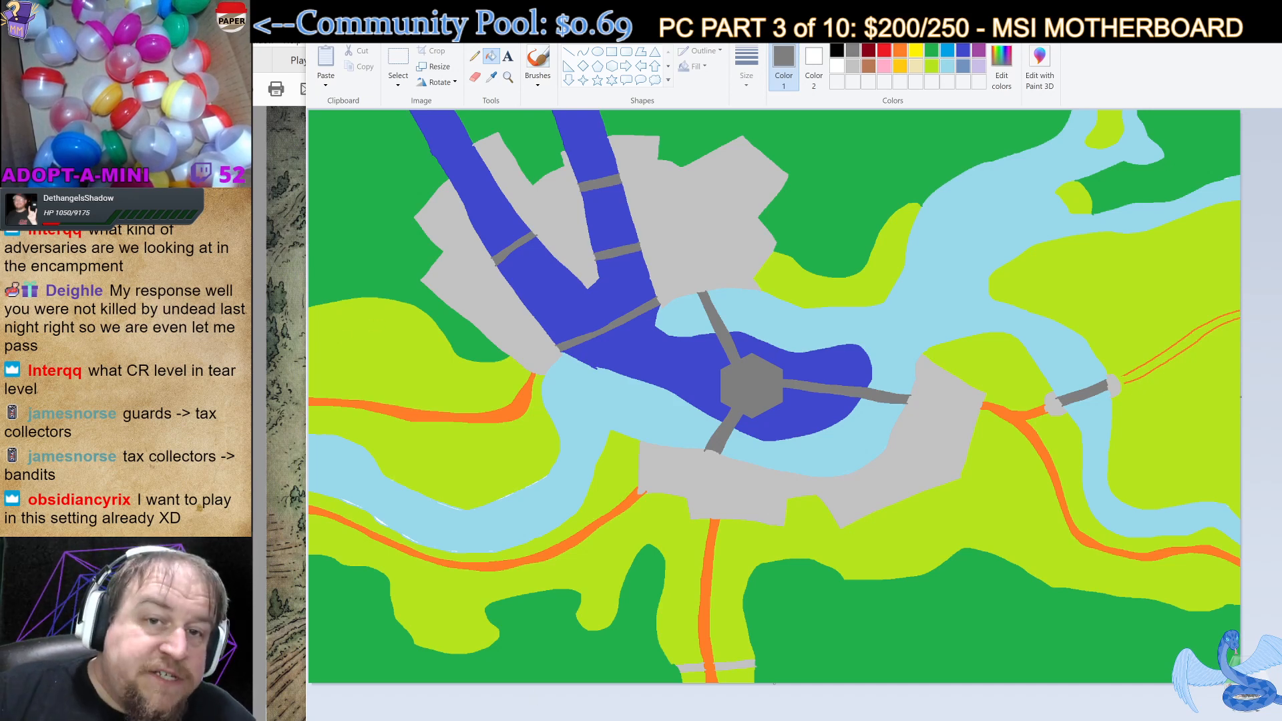
# Switch to the Word notes and review the Monument 1 and Monument 2 entries.
pyautogui.click(648, 701)
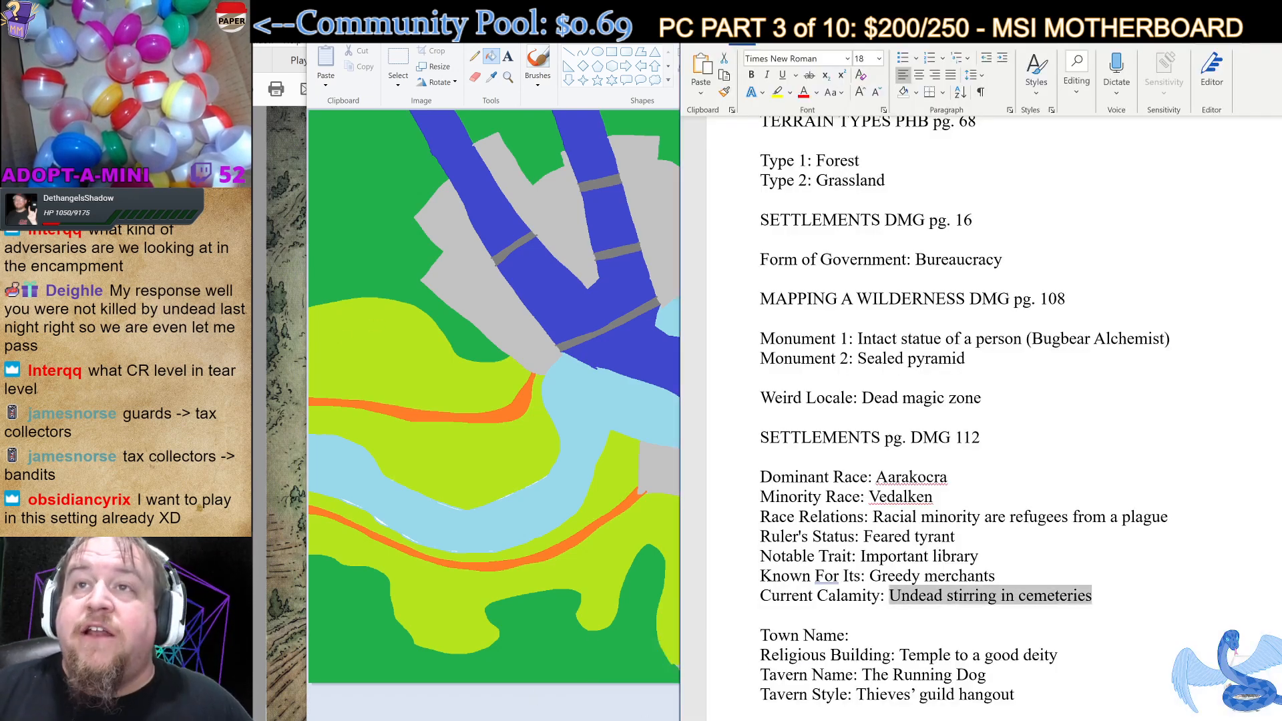
pyautogui.moveTo(859, 338); pyautogui.dragTo(1024, 339)
pyautogui.moveTo(859, 359); pyautogui.dragTo(965, 359)
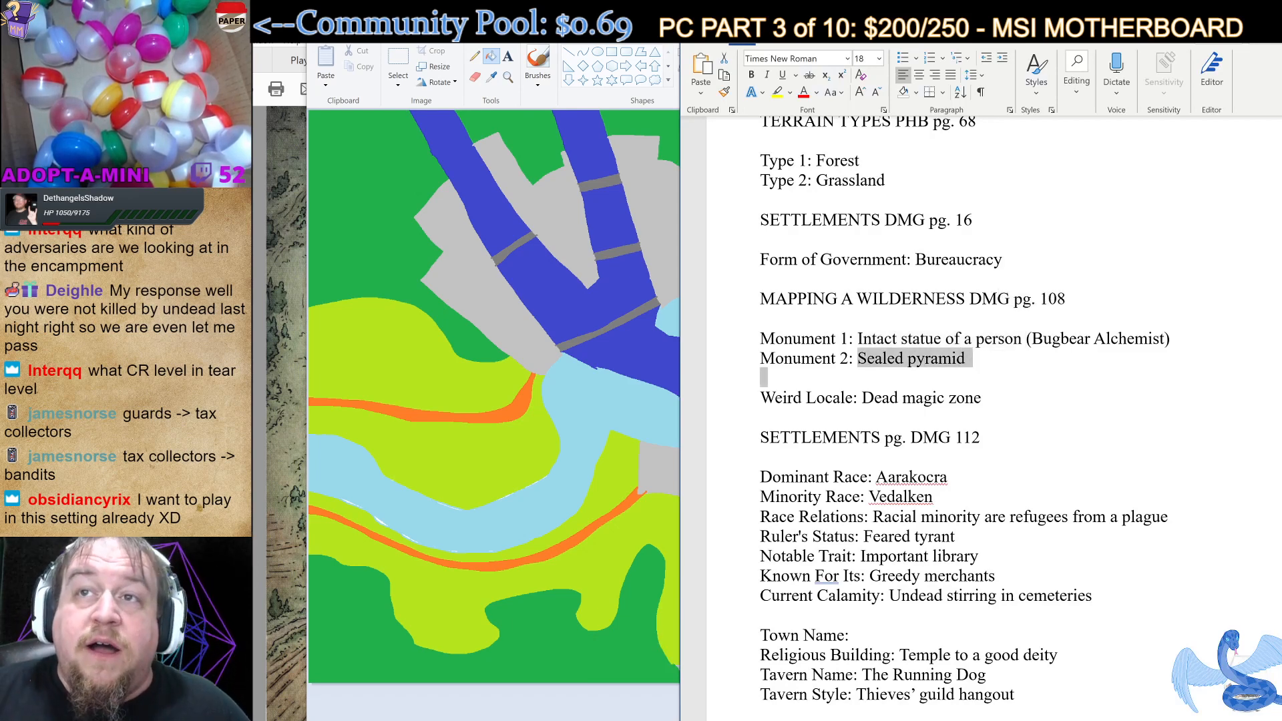
pyautogui.click(926, 358)
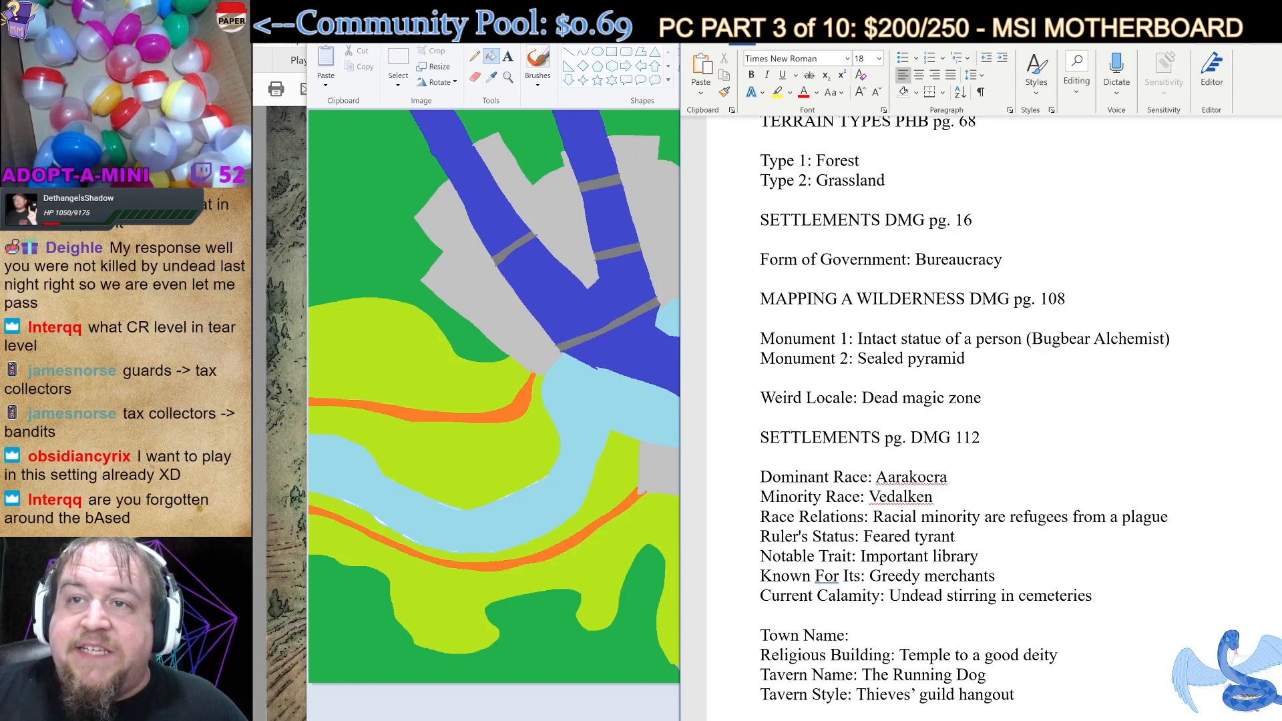
# Review the Notable Trait and Current Calamity entries in the notes, then return to the map in Paint.
pyautogui.moveTo(861, 556); pyautogui.dragTo(979, 557)
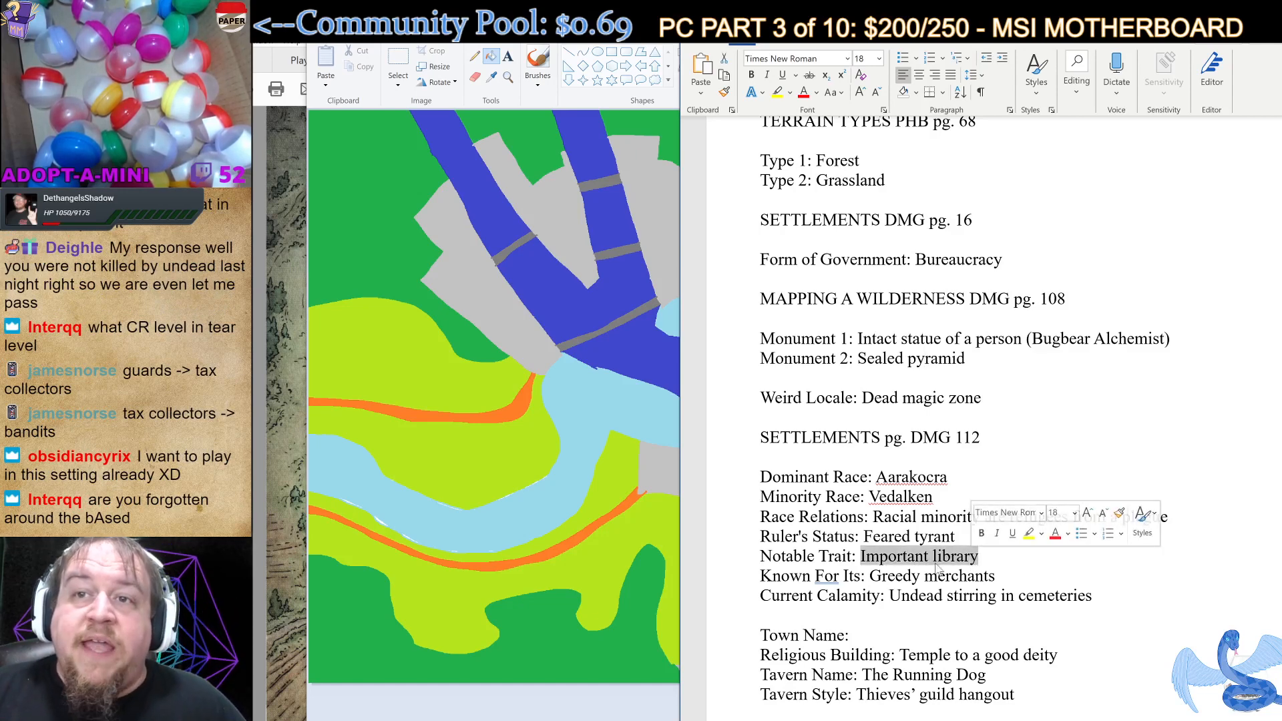
pyautogui.moveTo(891, 596); pyautogui.dragTo(1092, 596)
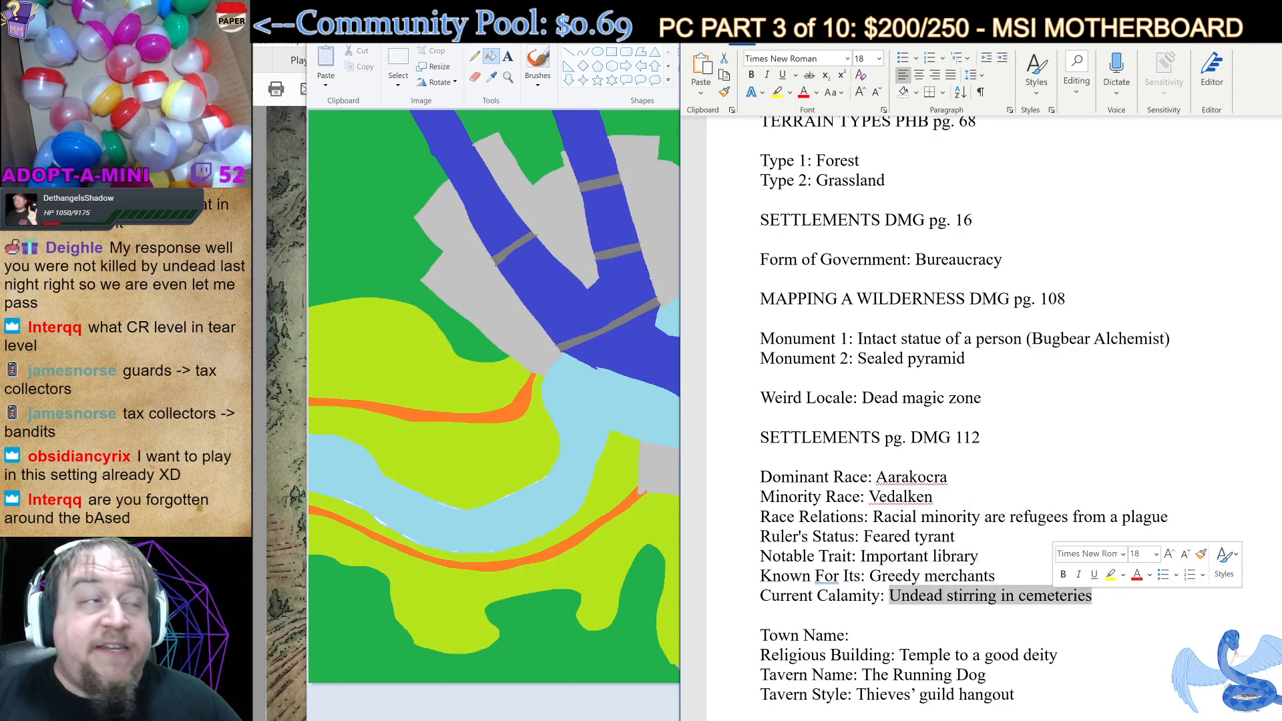
pyautogui.hotkey('alt', 'Tab')
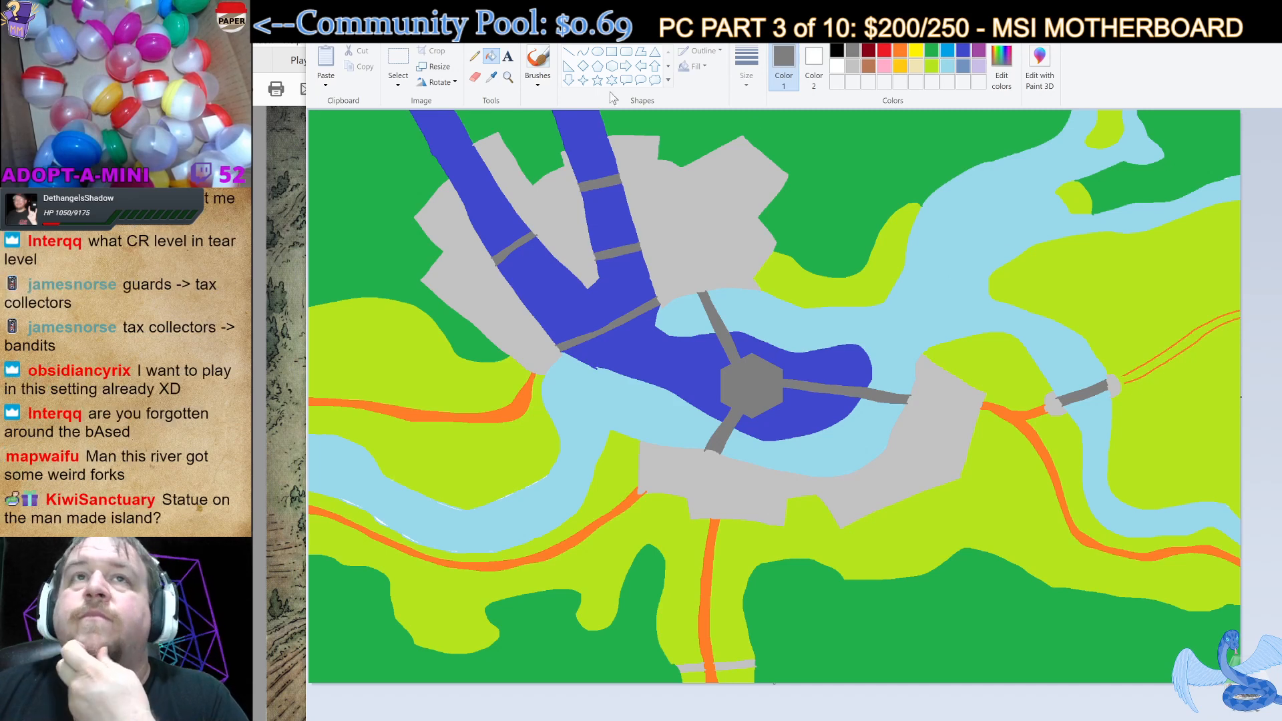
# Fill the double-line road running from the eastern channel bridge to the map's east edge with orange.
pyautogui.click(475, 57)
pyautogui.click(903, 53)
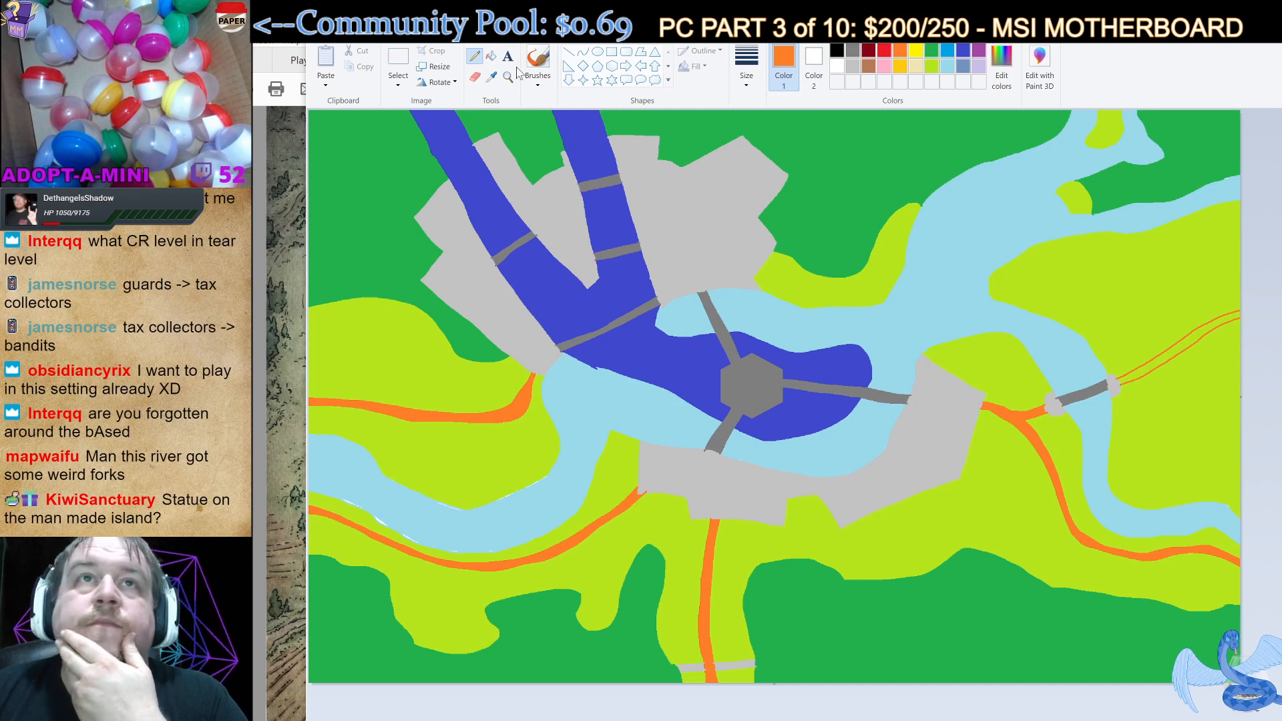
pyautogui.click(493, 57)
pyautogui.click(1141, 365)
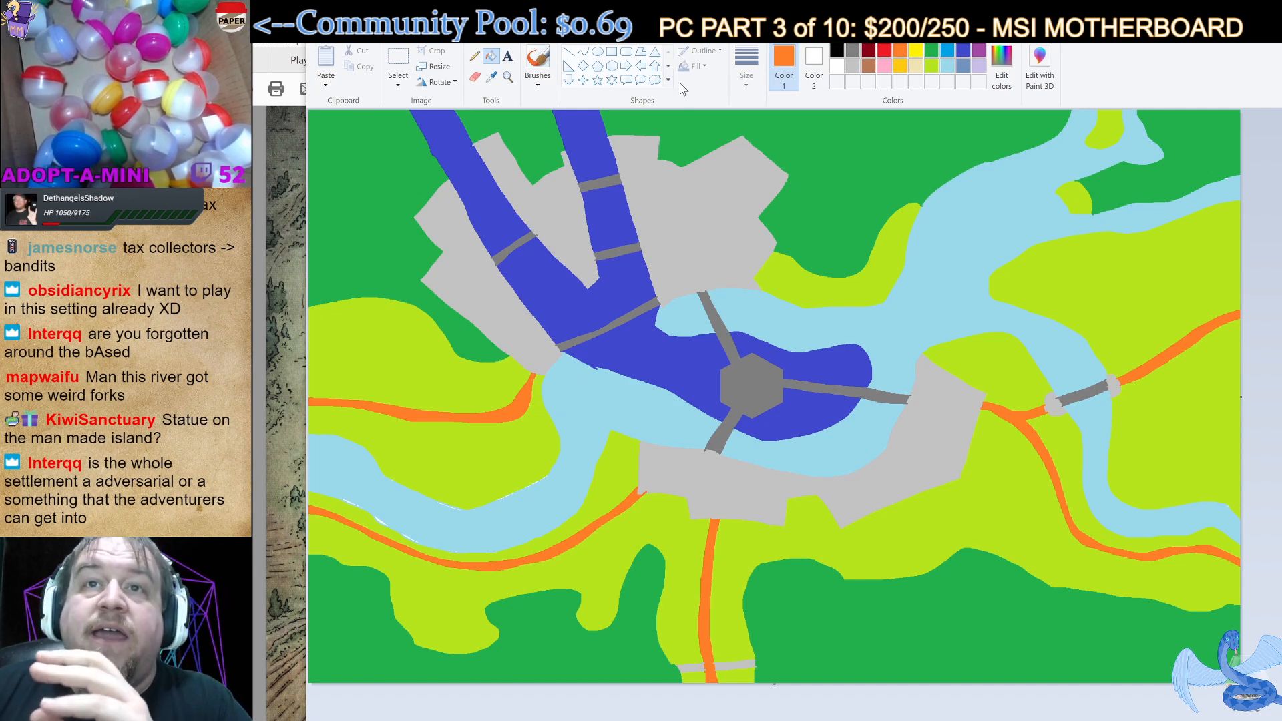
# Draw a small yellow five-point star at the centre of the hexagonal platform and fill it with yellow.
pyautogui.click(598, 81)
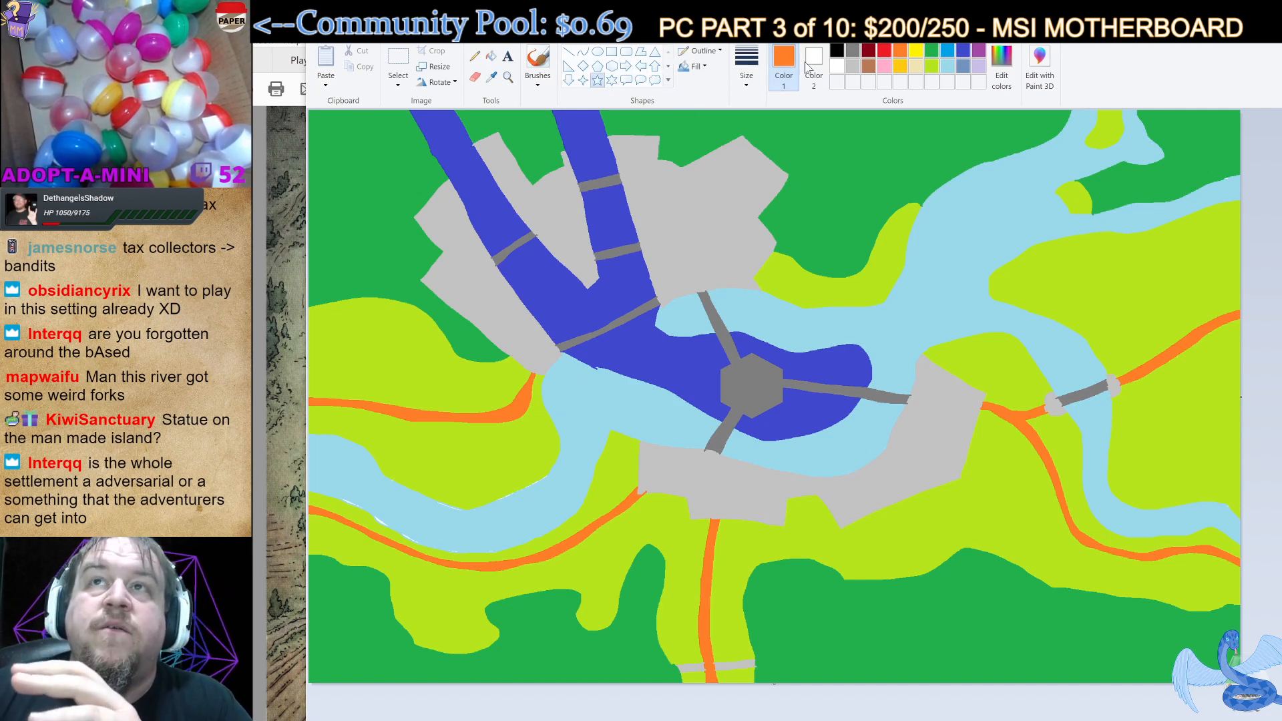
pyautogui.click(916, 51)
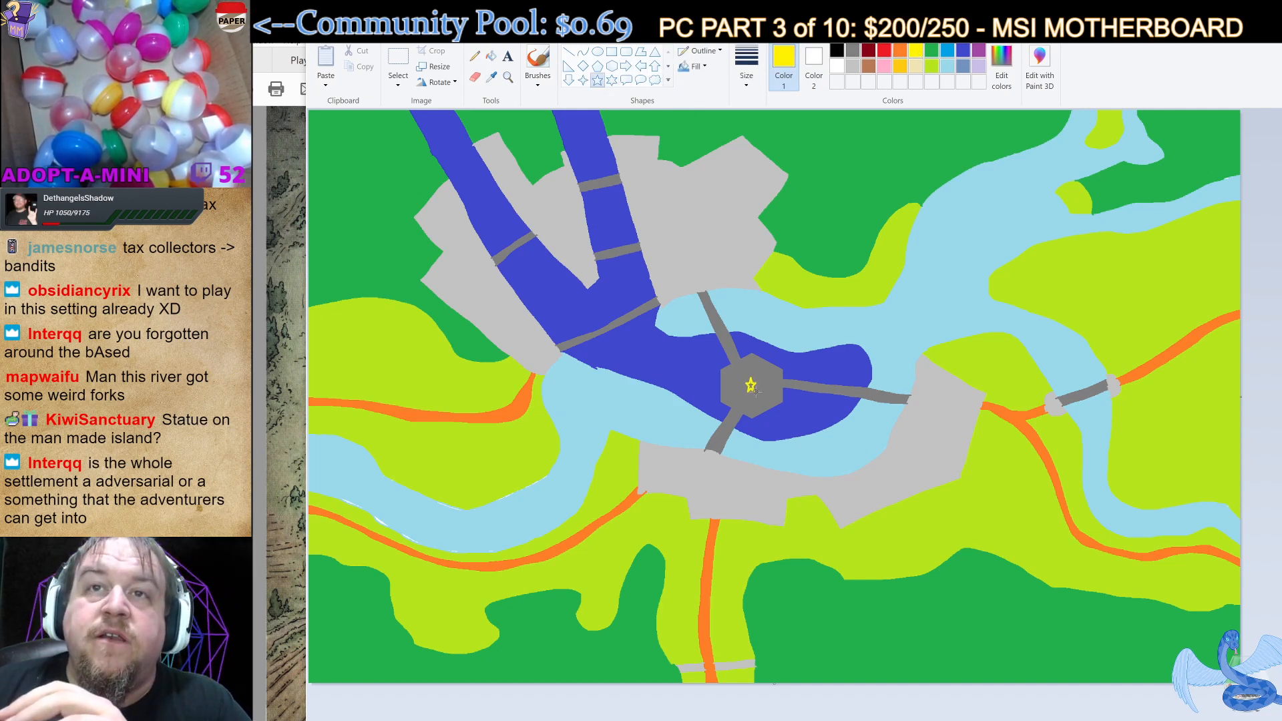
pyautogui.moveTo(756, 393); pyautogui.dragTo(770, 397)
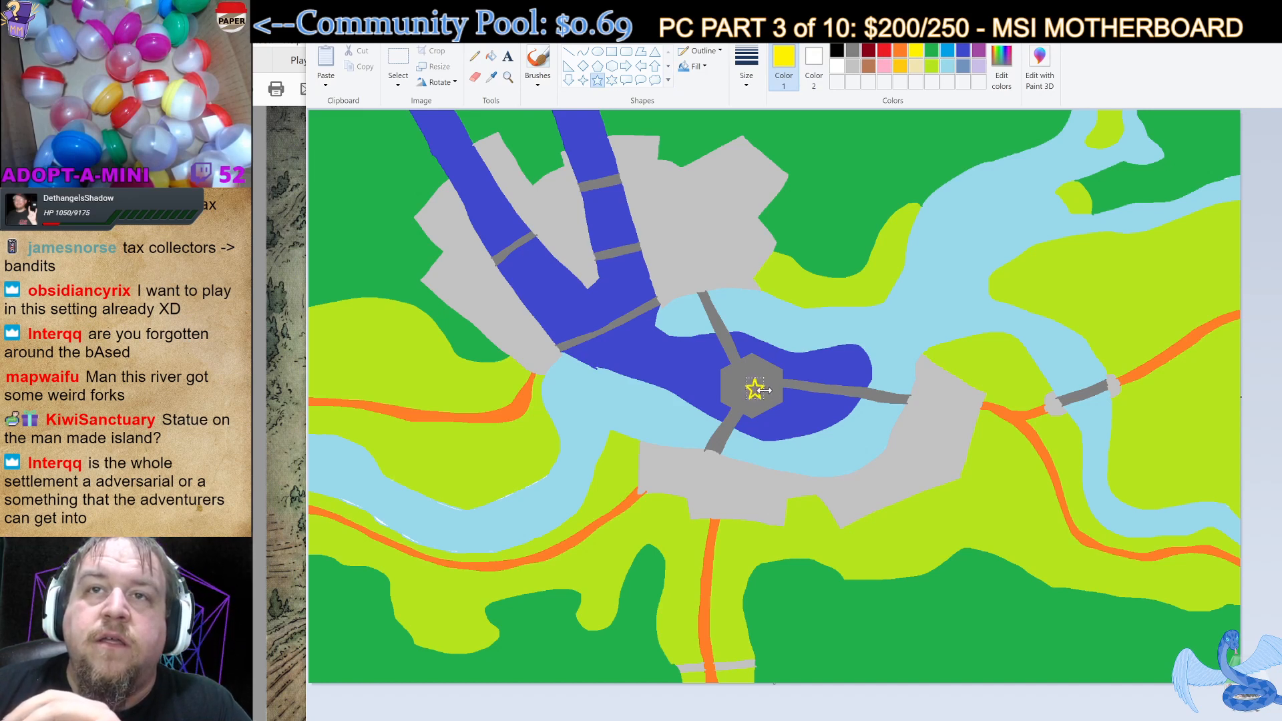
pyautogui.click(498, 58)
pyautogui.click(761, 391)
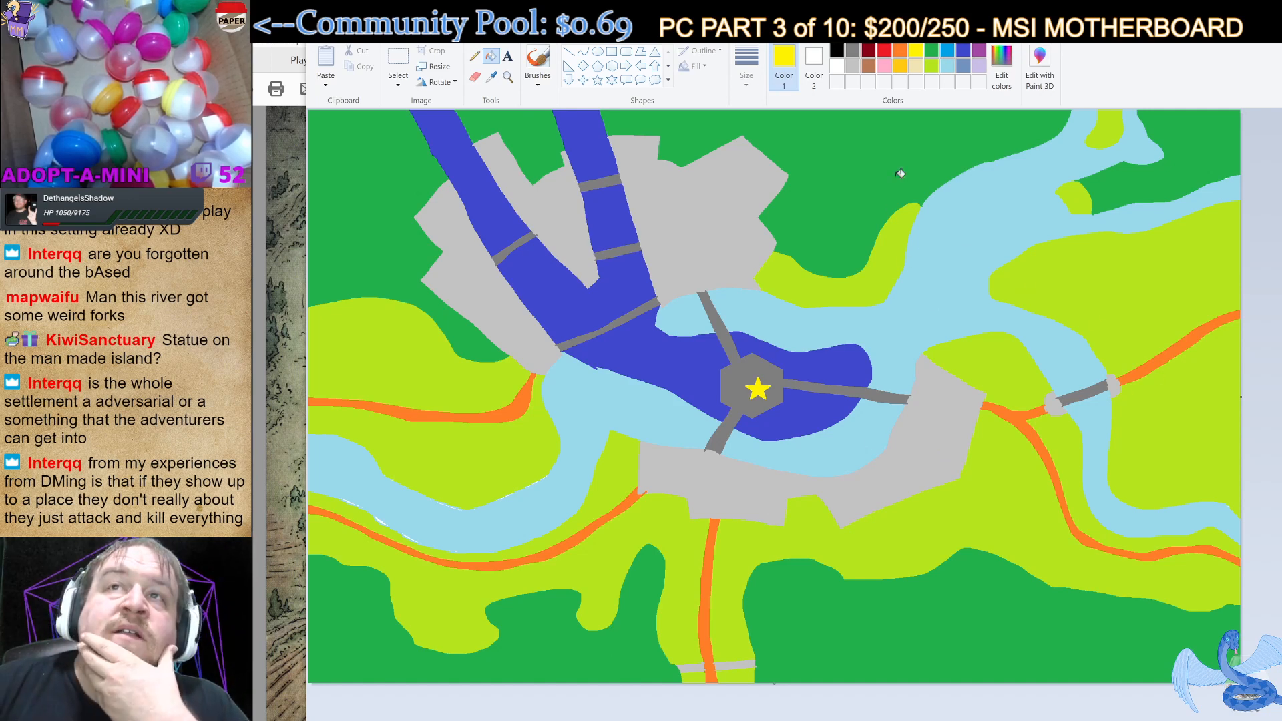
# Draw a small pink four-point star in the middle of the northern city district and fill it with pink.
pyautogui.click(583, 79)
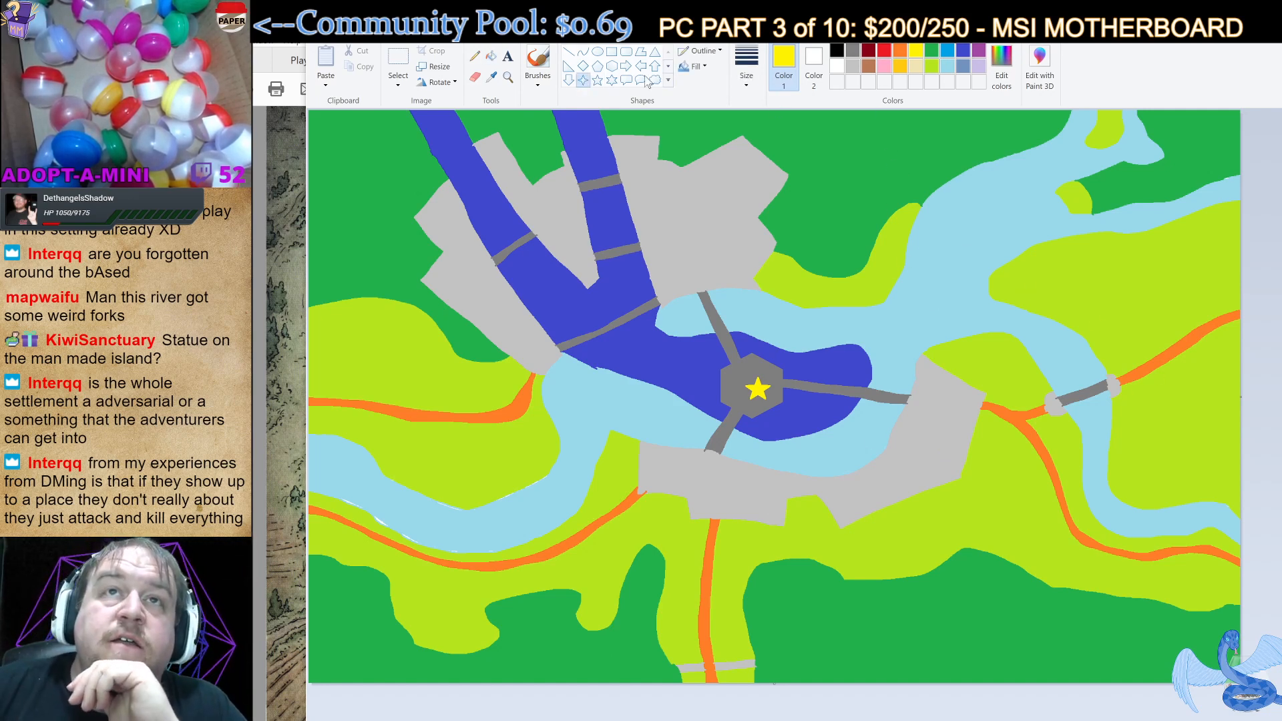
pyautogui.click(885, 66)
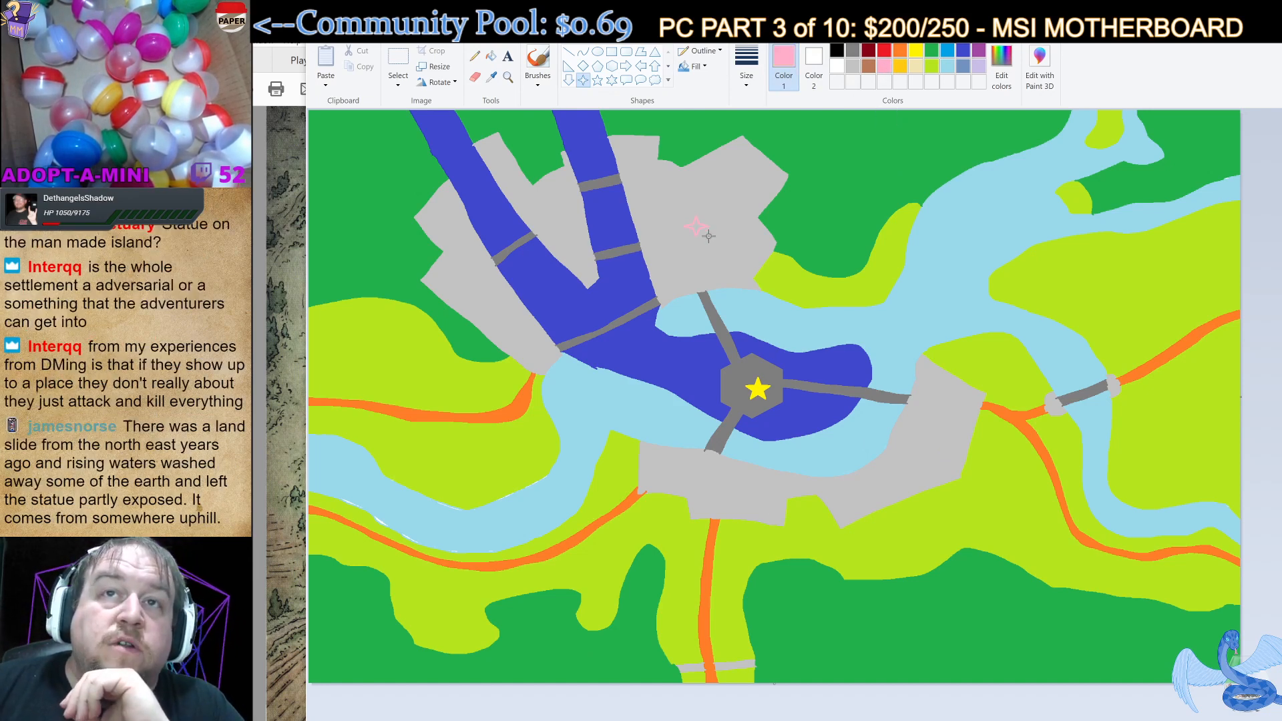
pyautogui.click(491, 56)
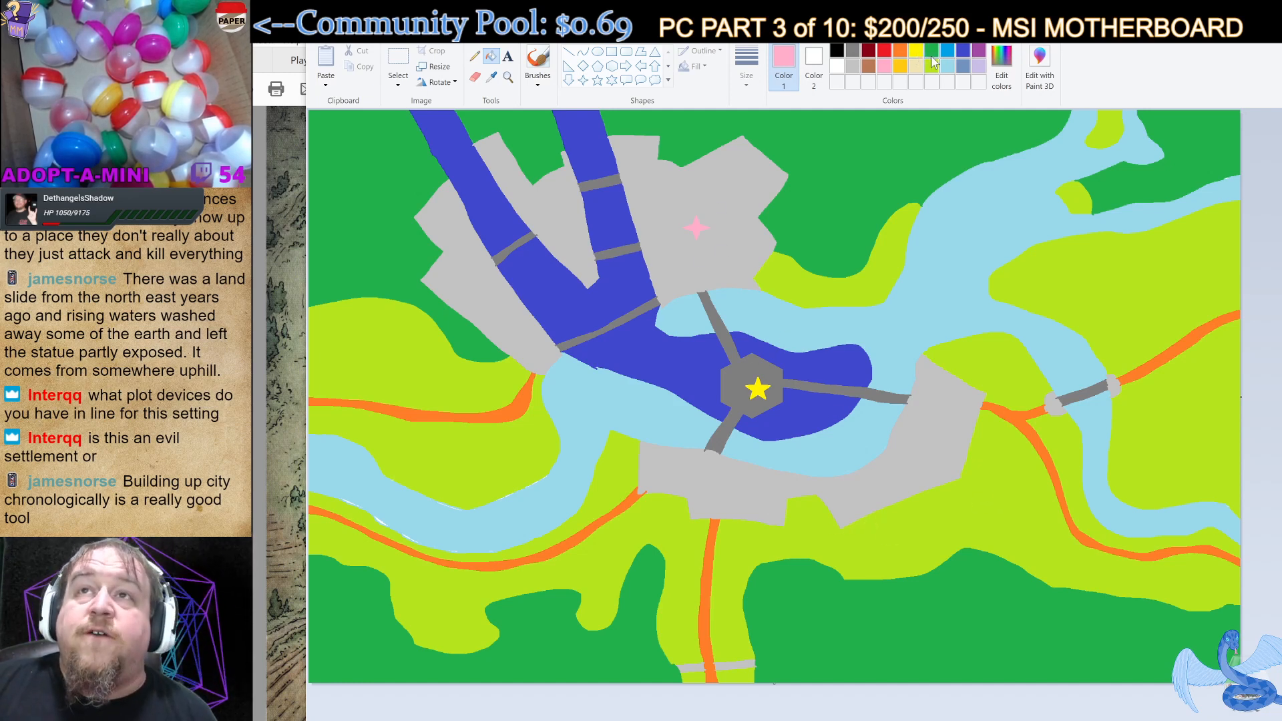
# Draw a purple triangle in the southern forest, southeast of the hexagonal platform, and fill it with purple.
pyautogui.click(655, 53)
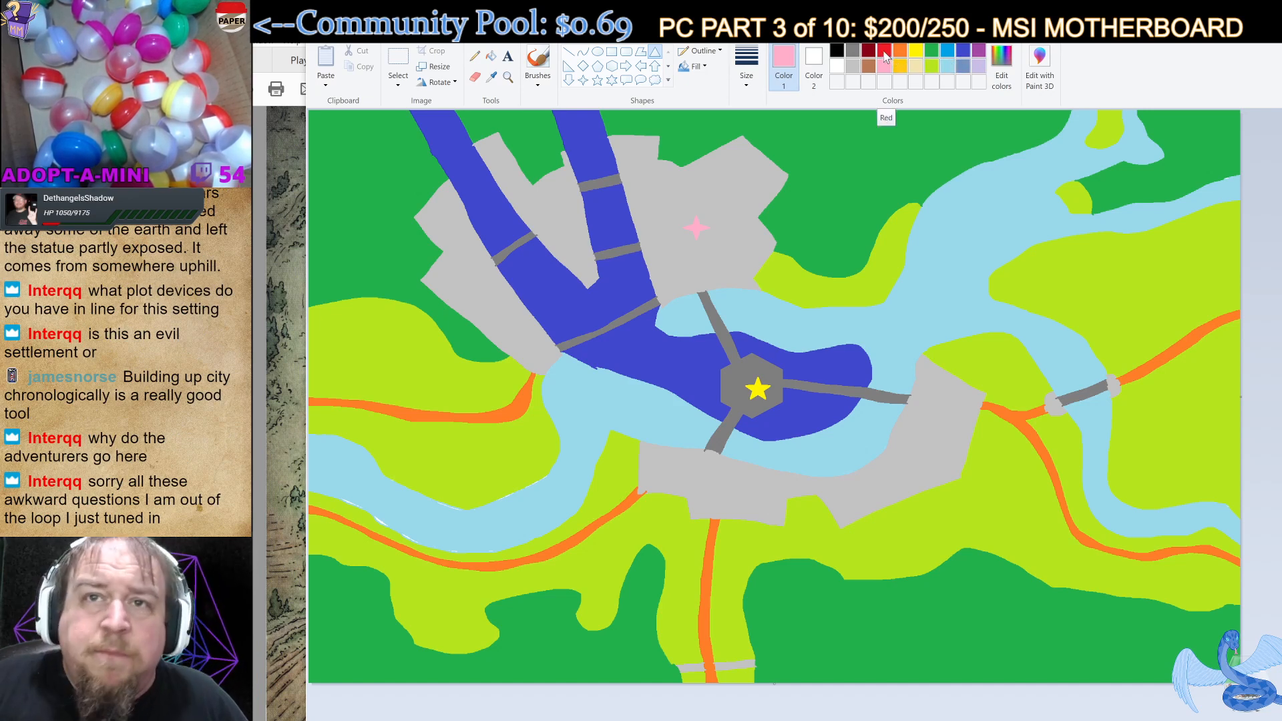
pyautogui.click(979, 51)
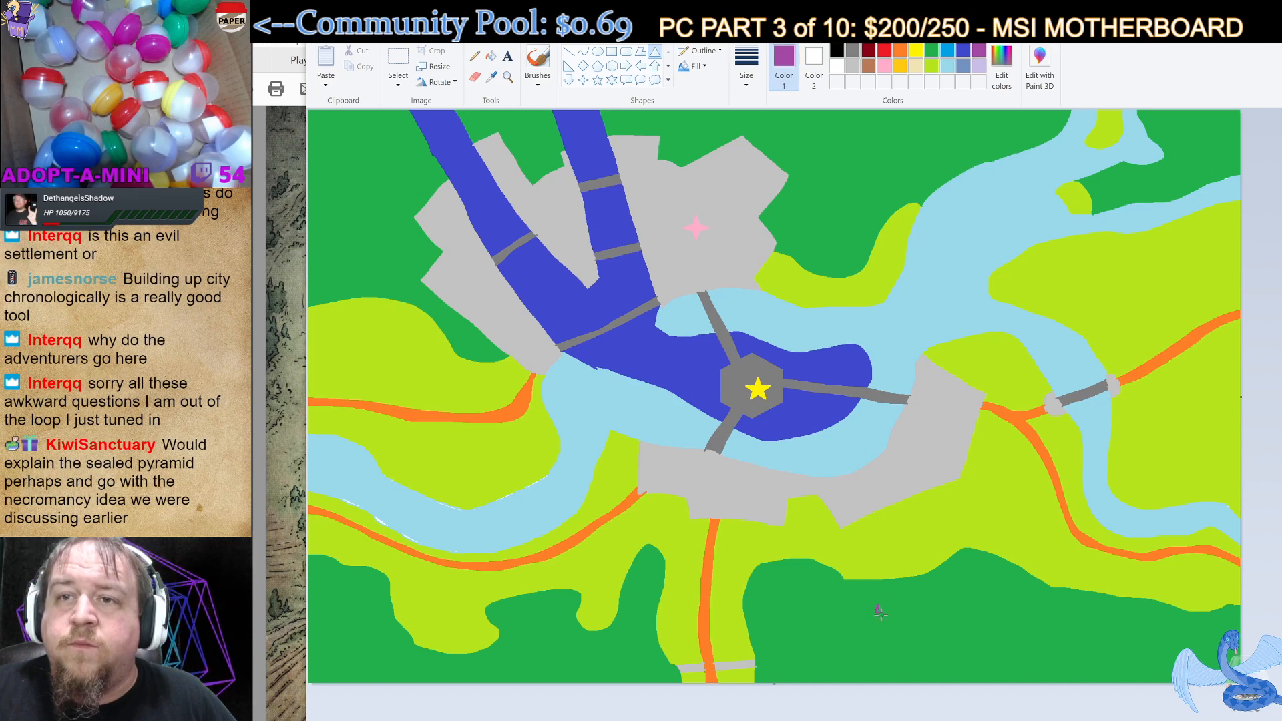
pyautogui.moveTo(876, 604); pyautogui.dragTo(926, 642)
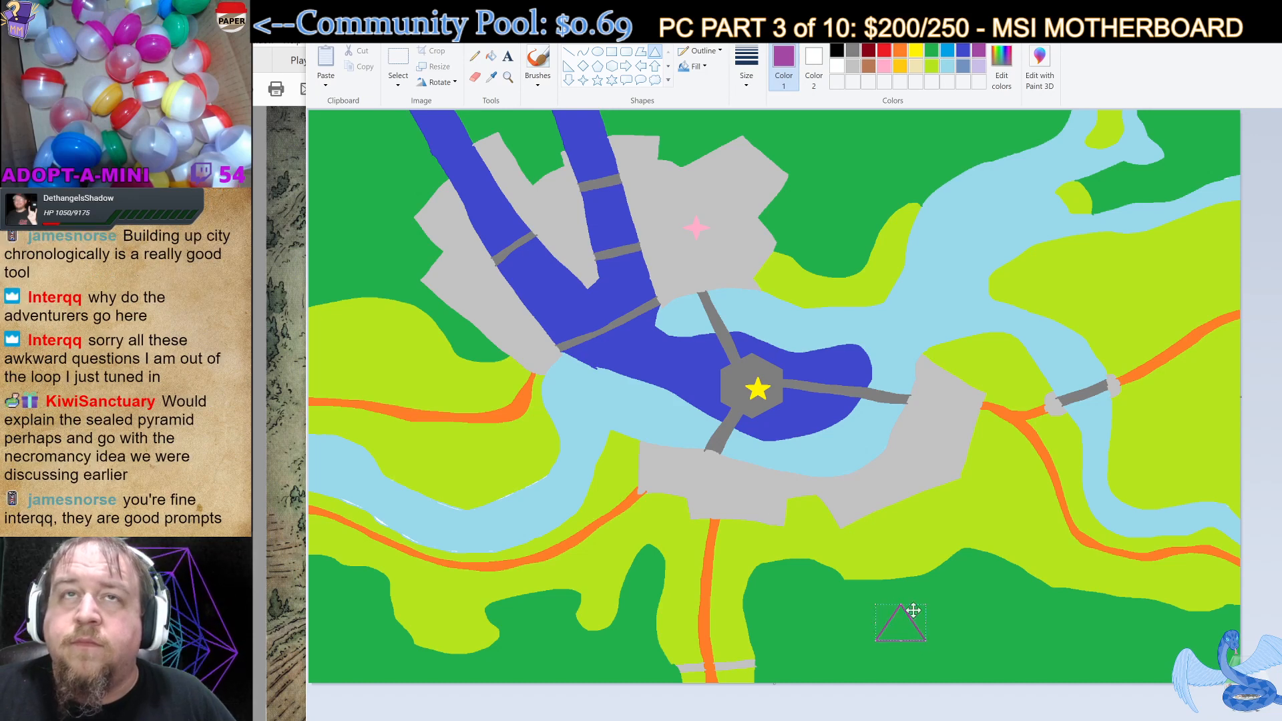
pyautogui.click(491, 56)
pyautogui.click(911, 622)
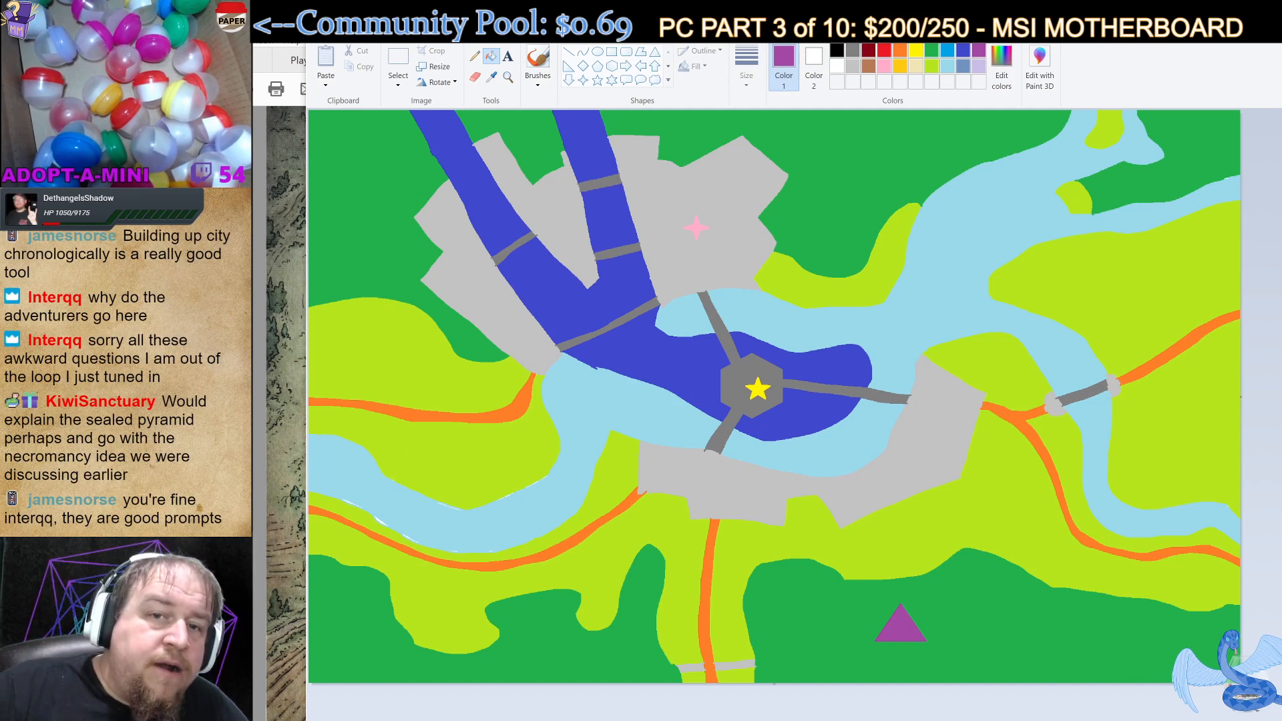
# Switch to the Word notes and review the Monument 1, Monument 2, Notable Trait, Known For Its and Current Calamity entries.
pyautogui.click(672, 720)
pyautogui.click(637, 689)
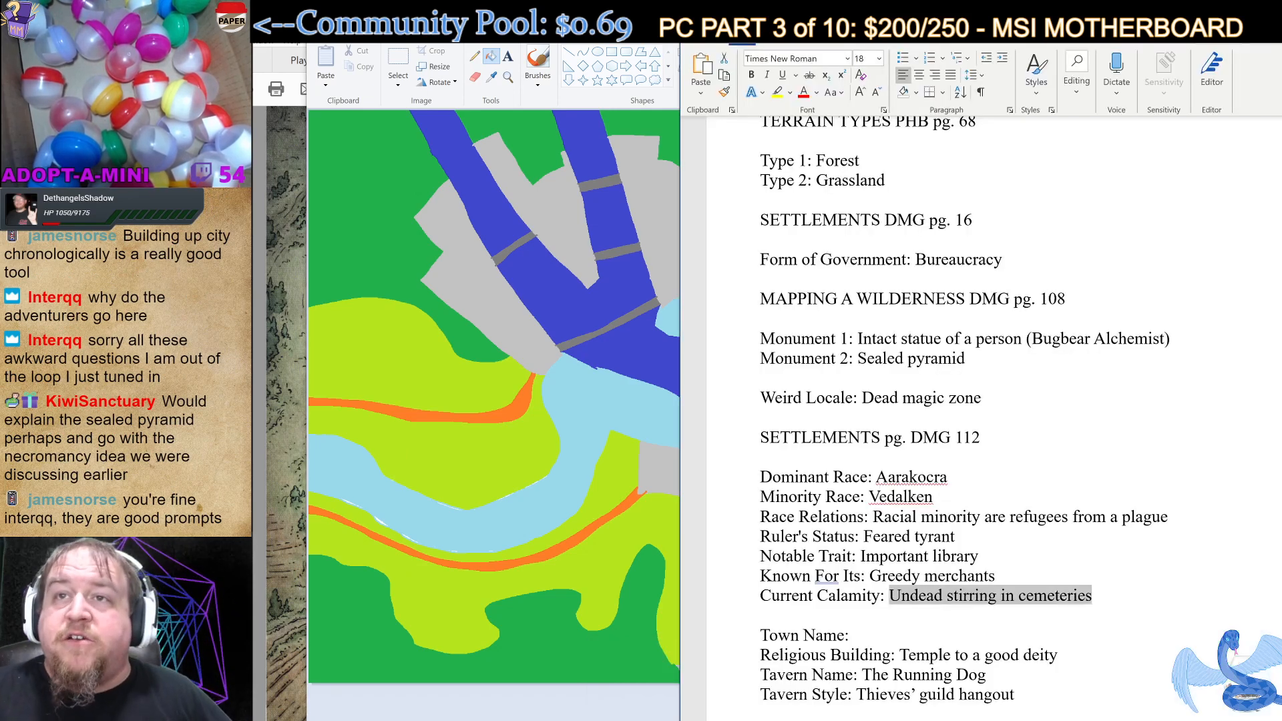
pyautogui.moveTo(903, 339); pyautogui.dragTo(1025, 339)
pyautogui.moveTo(859, 360); pyautogui.dragTo(964, 359)
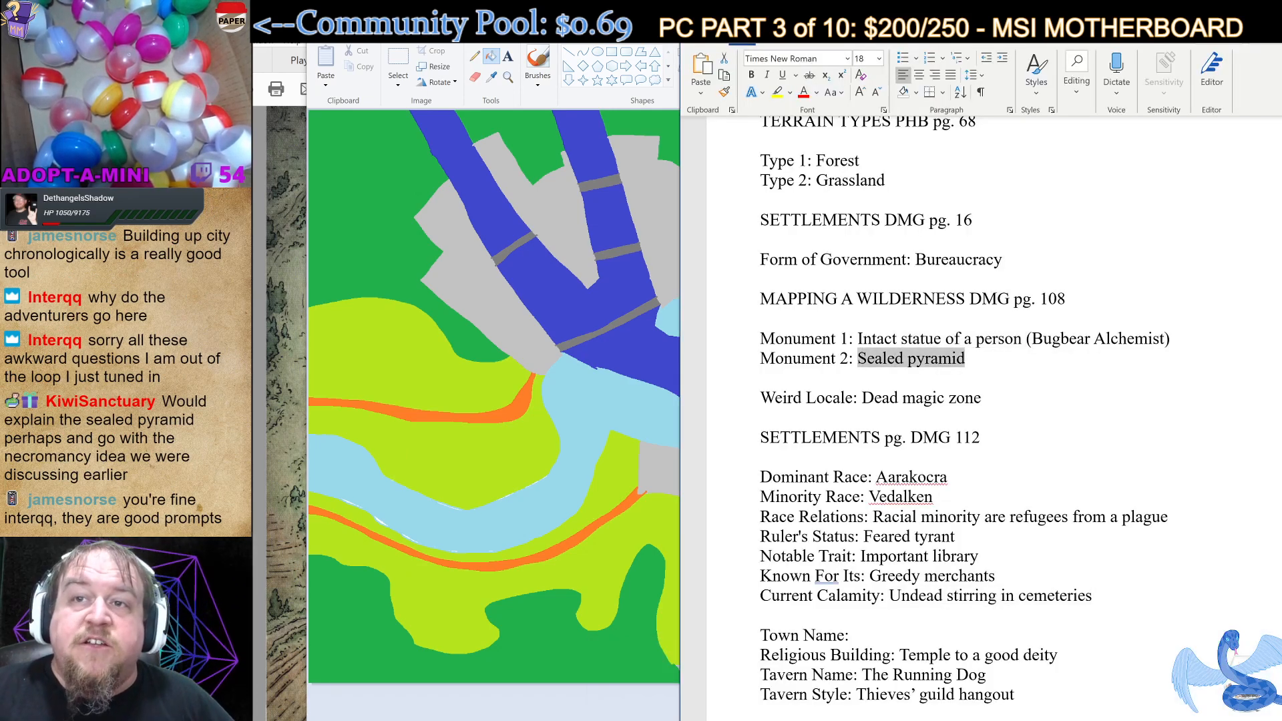
pyautogui.moveTo(861, 556); pyautogui.dragTo(979, 556)
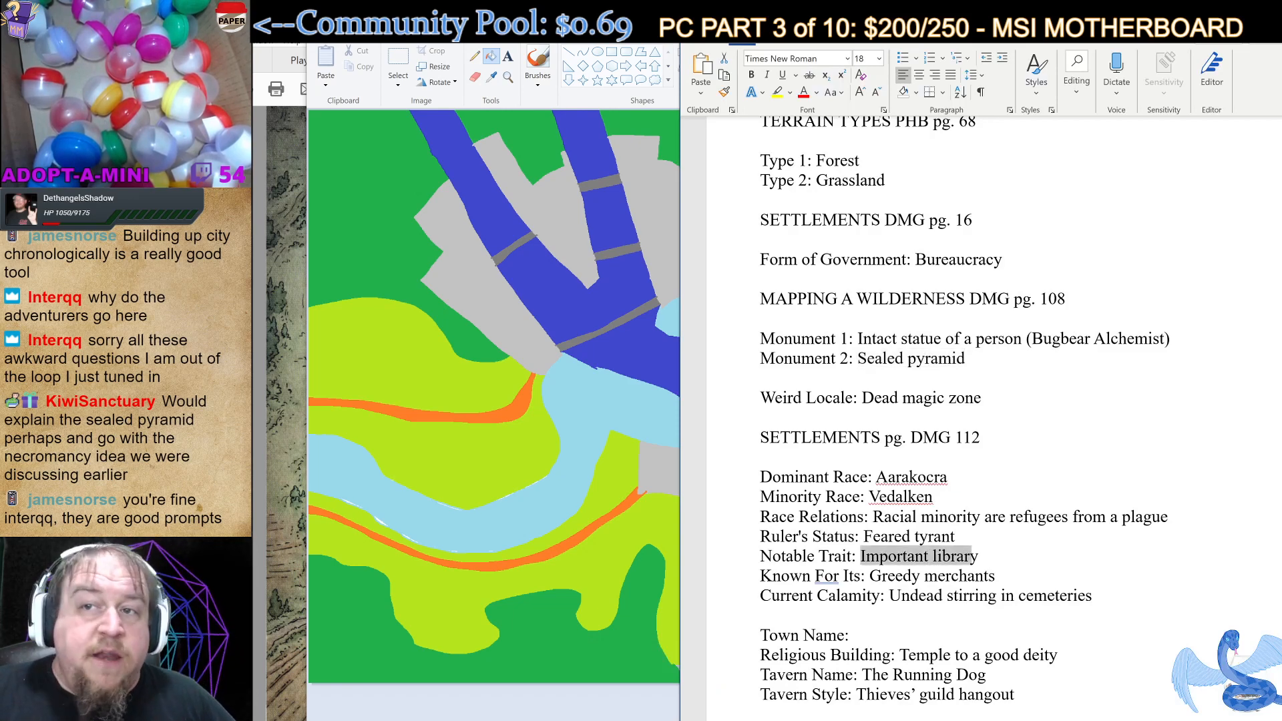
pyautogui.moveTo(882, 576); pyautogui.dragTo(995, 577)
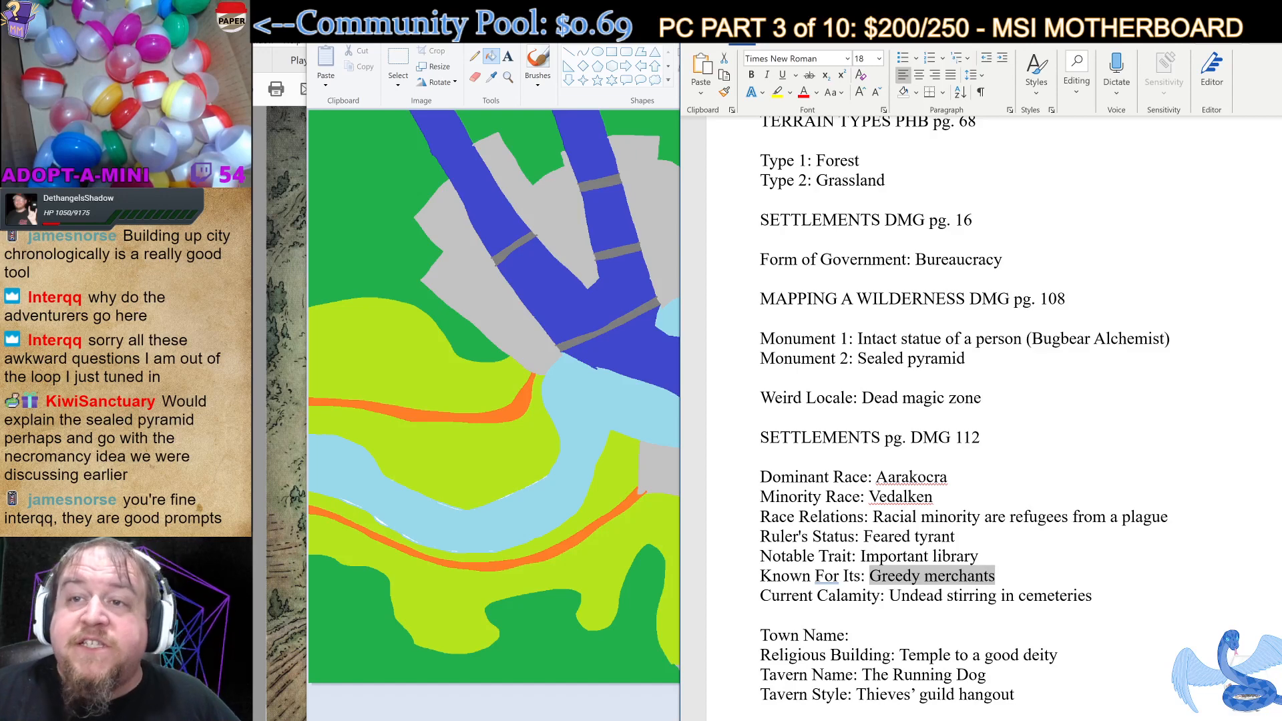
pyautogui.moveTo(891, 596); pyautogui.dragTo(996, 595)
pyautogui.click(676, 53)
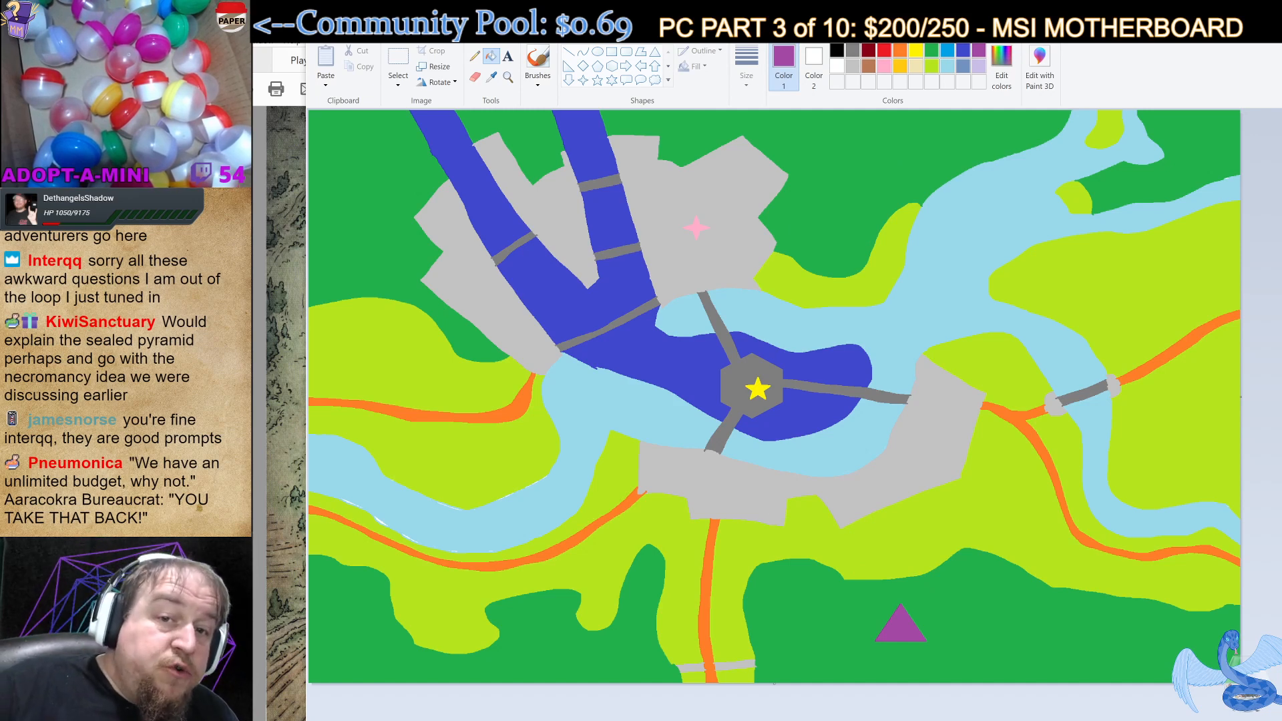
pyautogui.moveTo(671, 719)
pyautogui.click(623, 684)
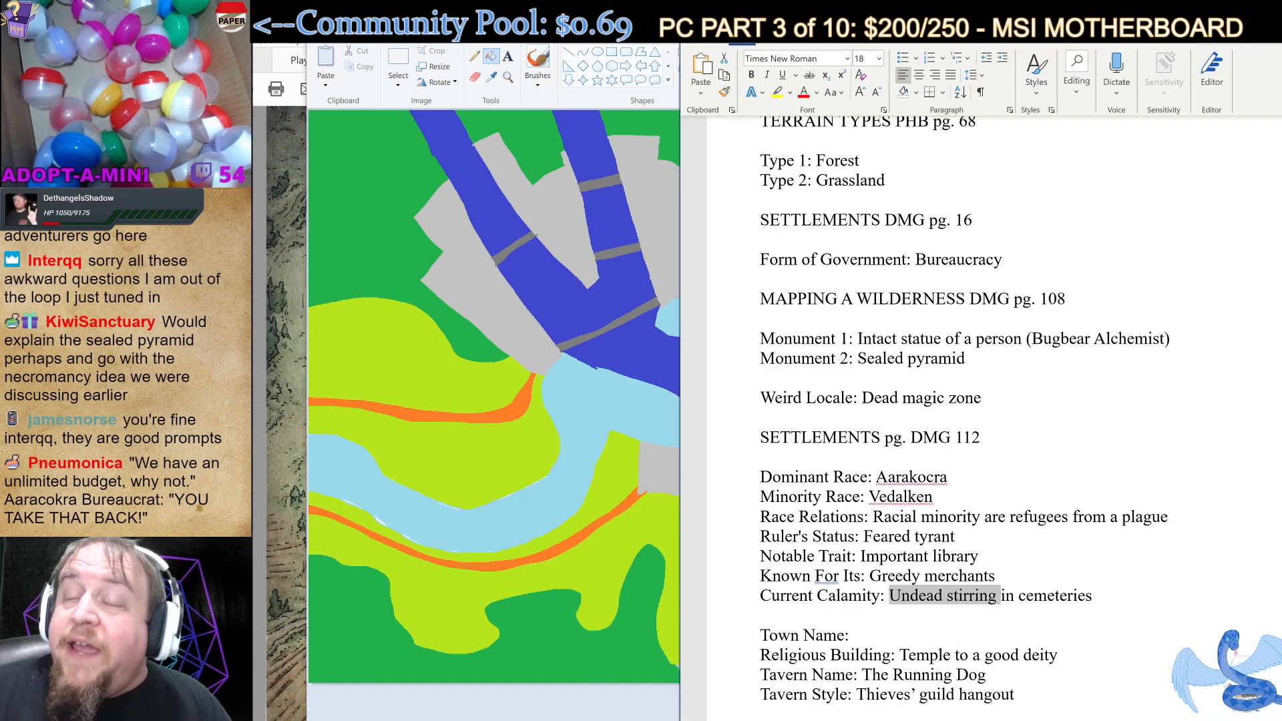
# Switch to Paint and draw a large red ellipse outline around the hexagonal platform, reaching the pink star and the purple triangle.
pyautogui.click(698, 720)
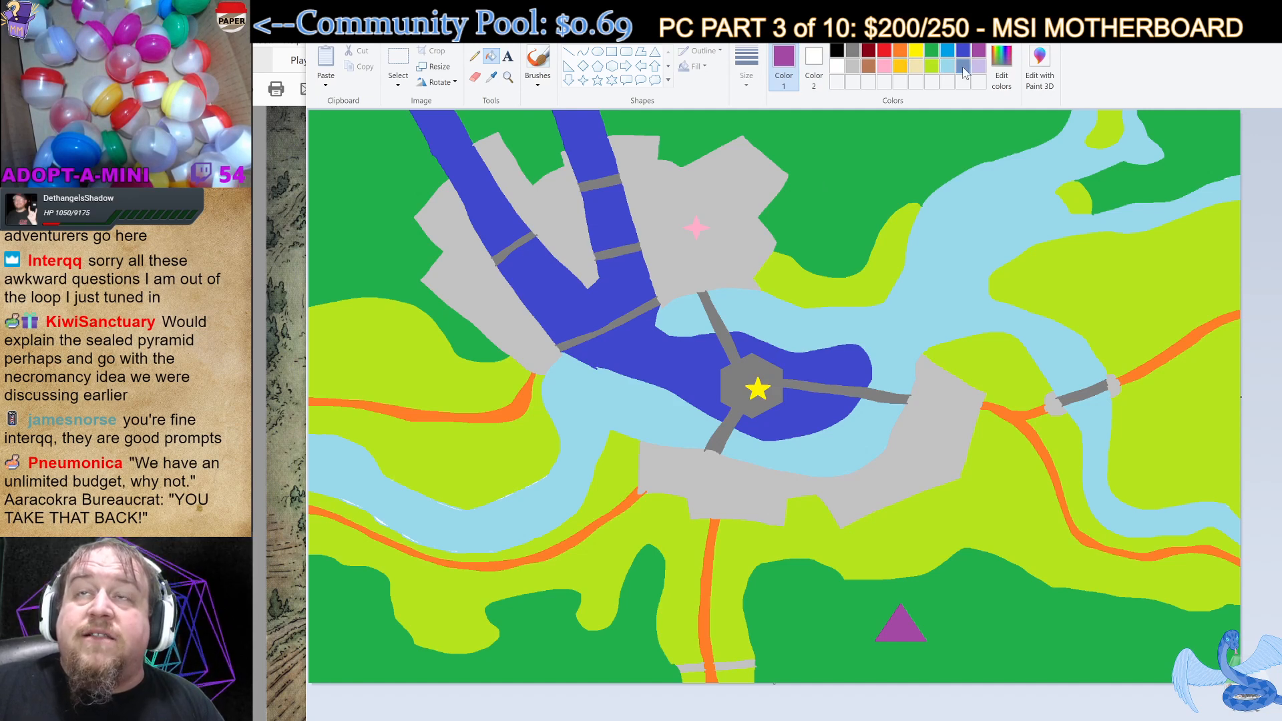
pyautogui.click(884, 52)
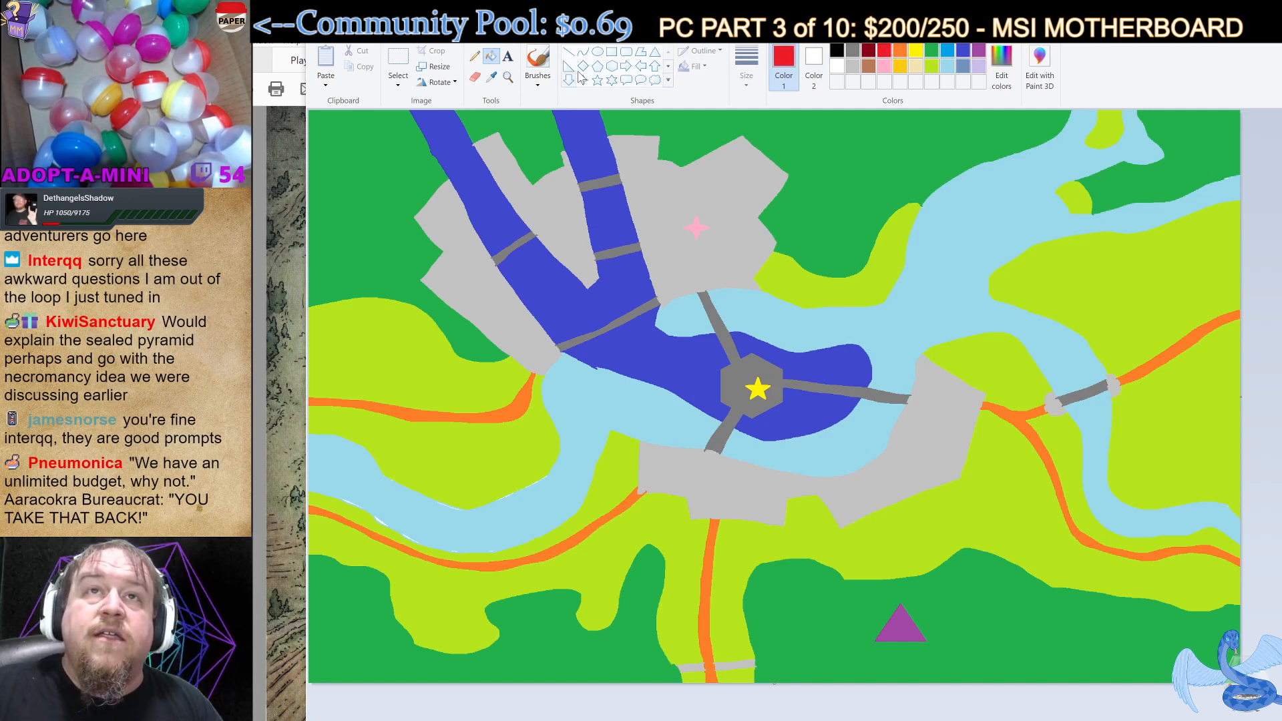
pyautogui.click(598, 53)
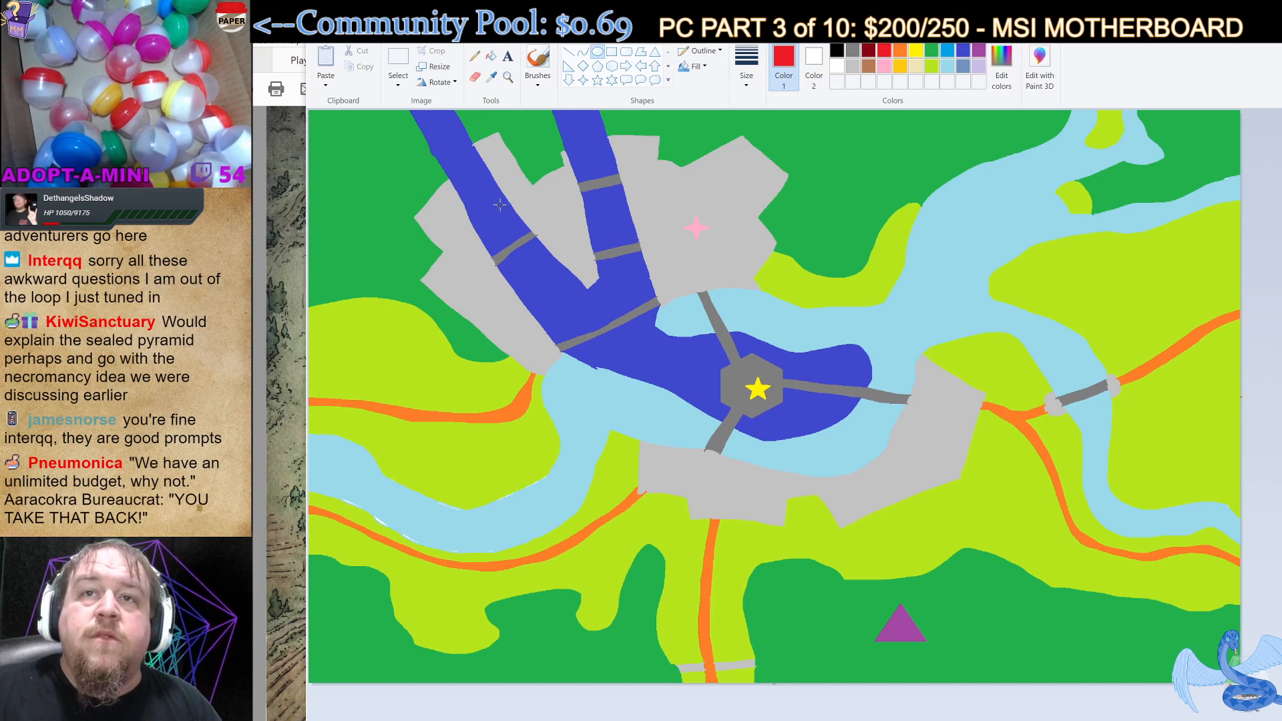
pyautogui.moveTo(501, 210)
pyautogui.mouseDown()
pyautogui.moveTo(895, 541)
pyautogui.moveTo(966, 574)
pyautogui.moveTo(998, 651)
pyautogui.moveTo(1024, 657)
pyautogui.moveTo(1001, 632)
pyautogui.moveTo(1011, 643)
pyautogui.mouseUp()
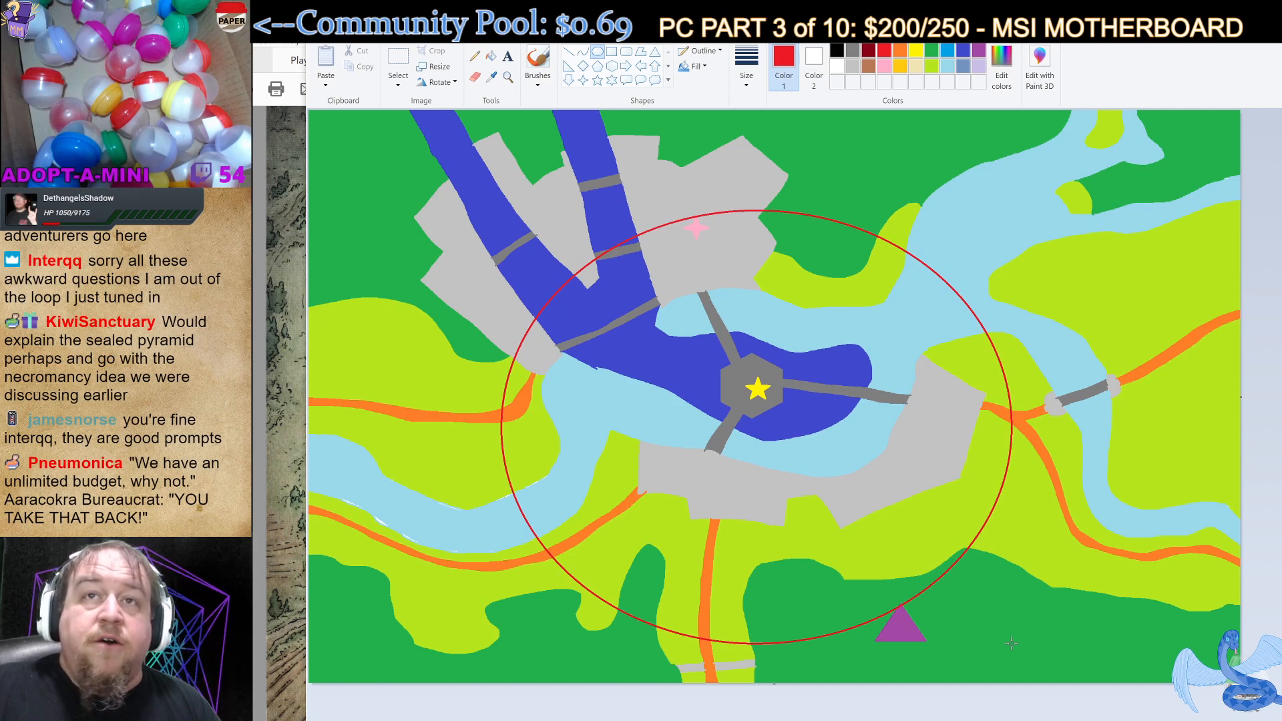
pyautogui.moveTo(1011, 643); pyautogui.dragTo(1011, 643)
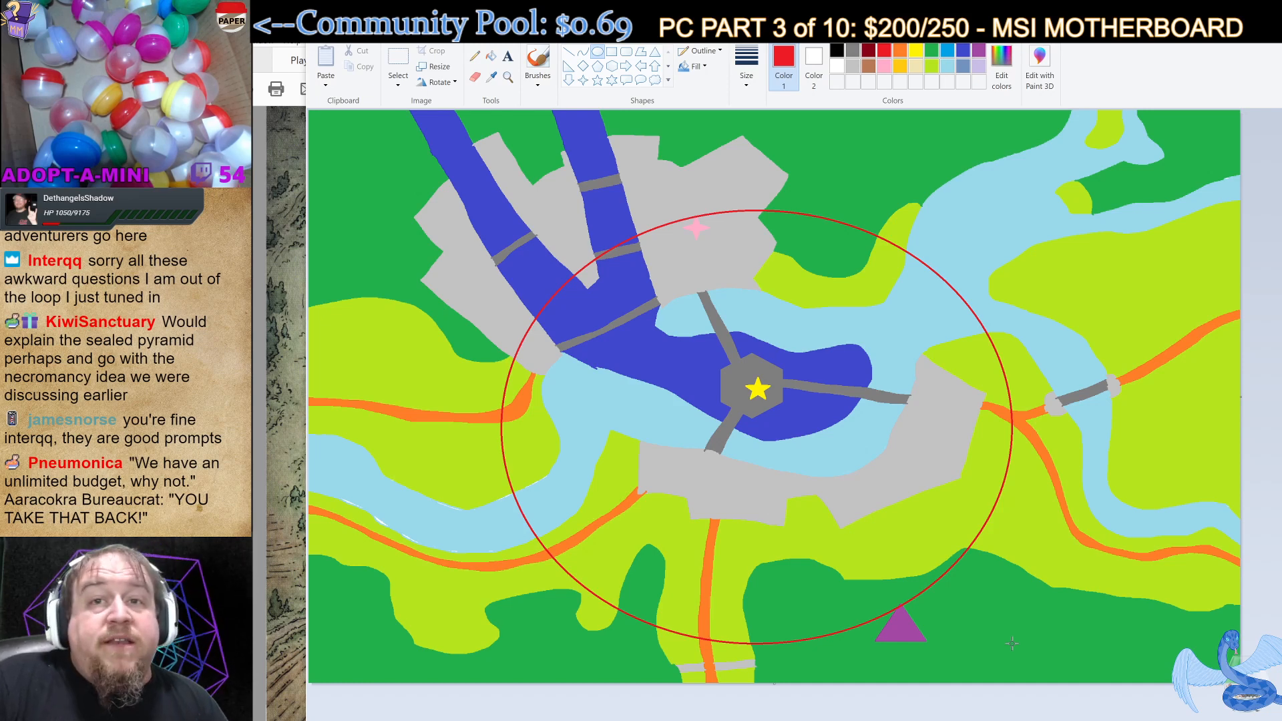
pyautogui.moveTo(1012, 643); pyautogui.dragTo(1017, 643)
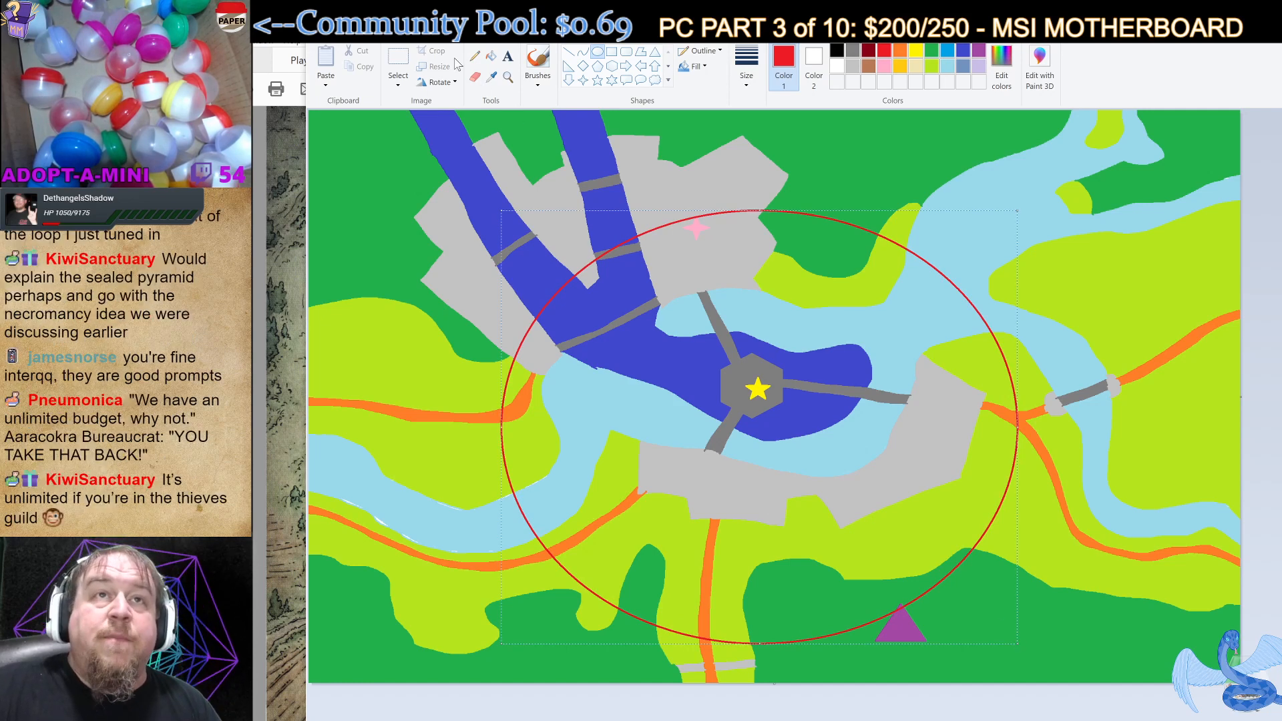
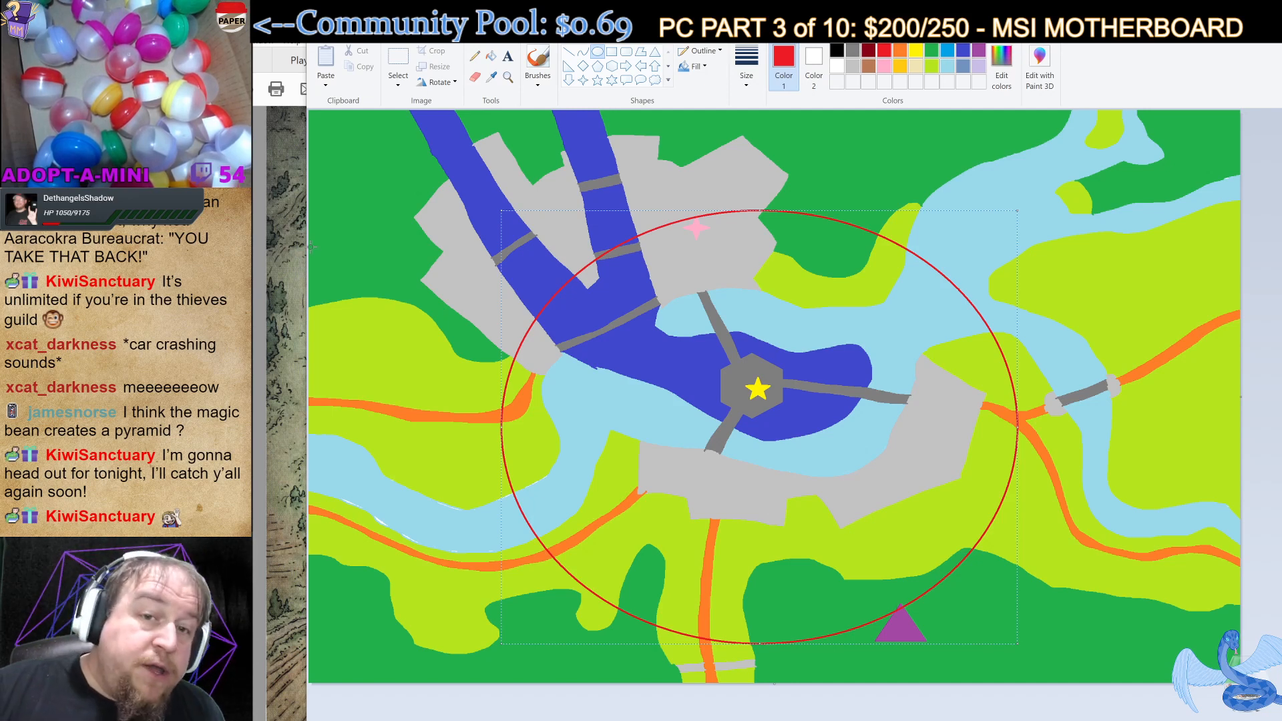
# Switch to the Word settlement notes and review the terrain types, Form of Government, Monument 1, Monument 2 and Weird Locale entries.
pyautogui.moveTo(671, 718)
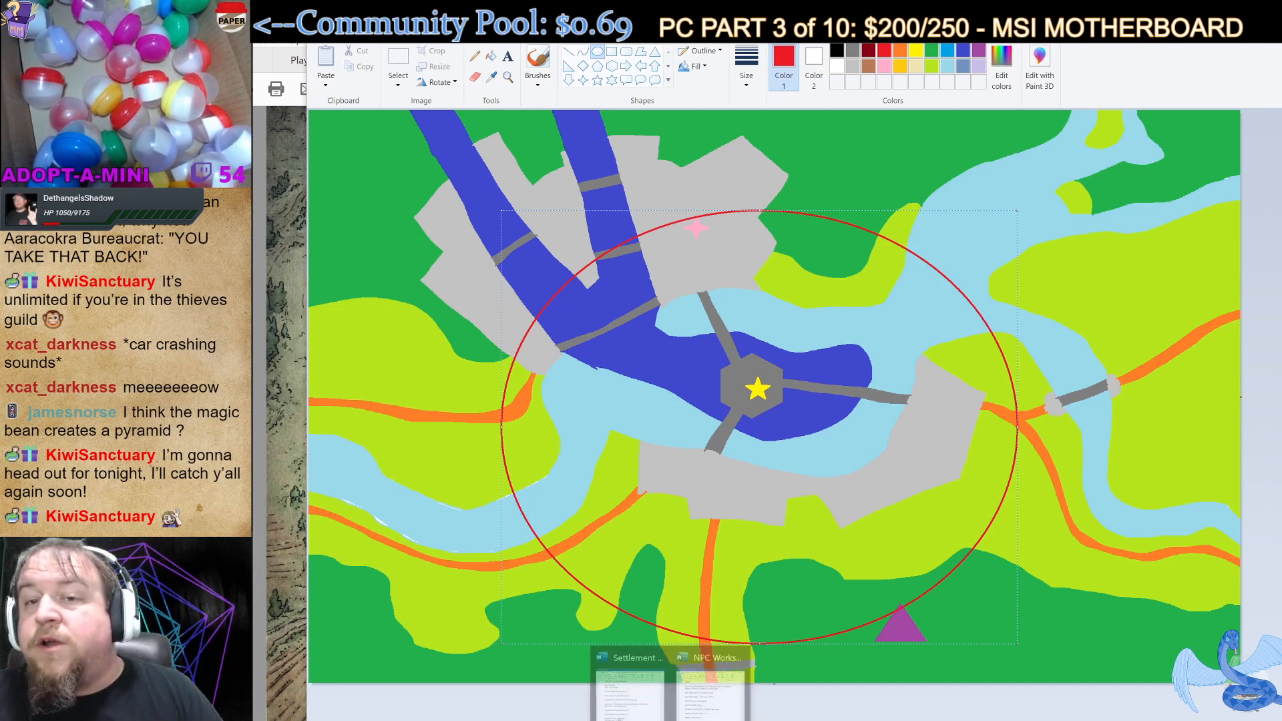
pyautogui.click(651, 691)
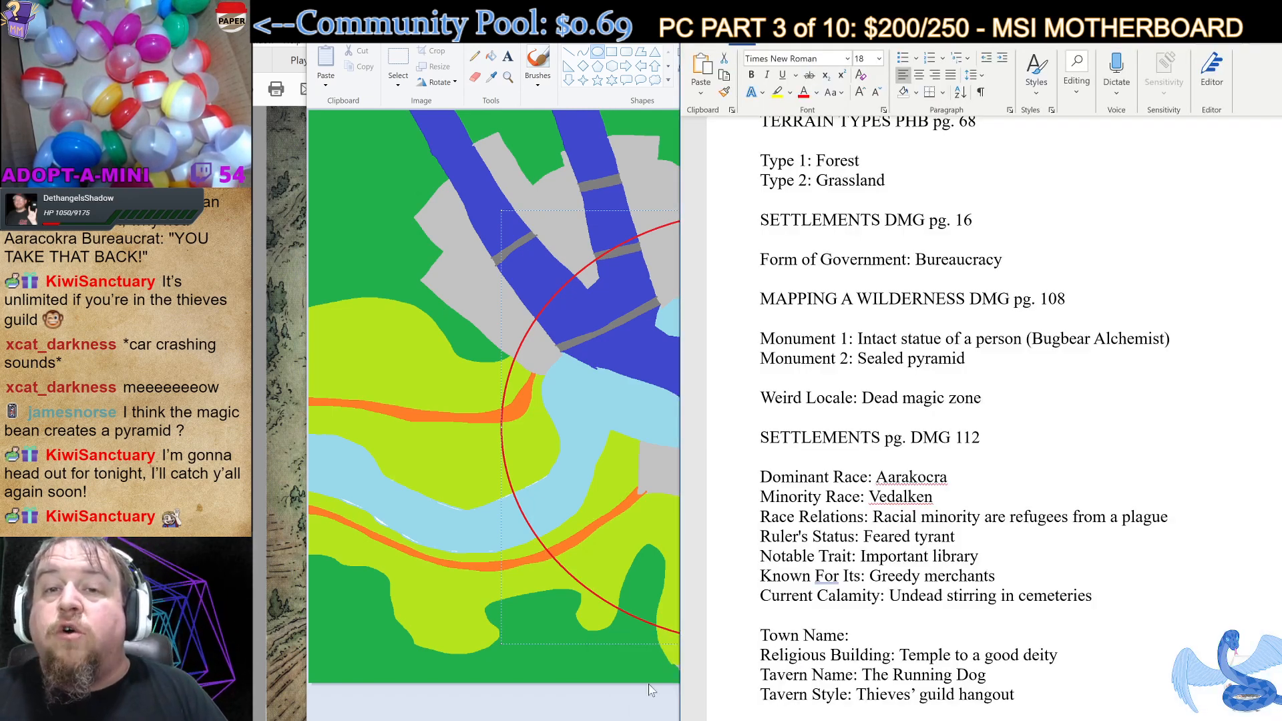
pyautogui.click(1004, 259)
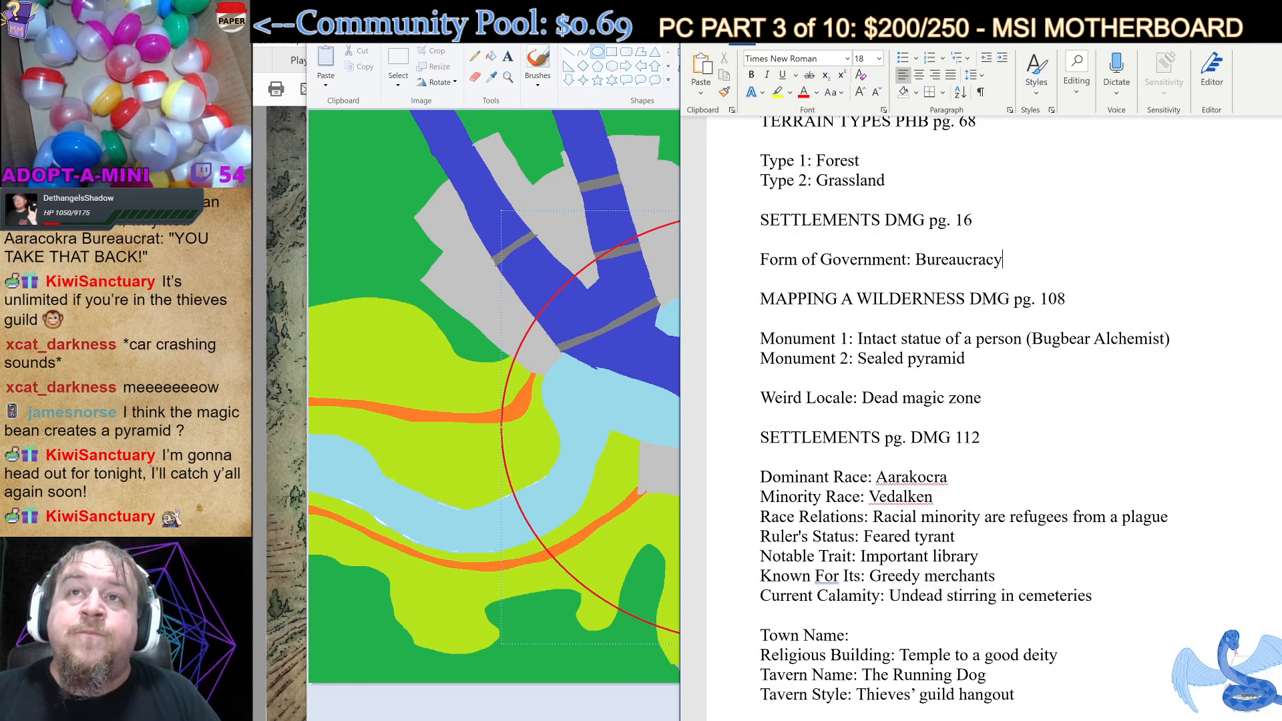
pyautogui.scroll(1, 964, 414)
pyautogui.moveTo(817, 209); pyautogui.dragTo(862, 227)
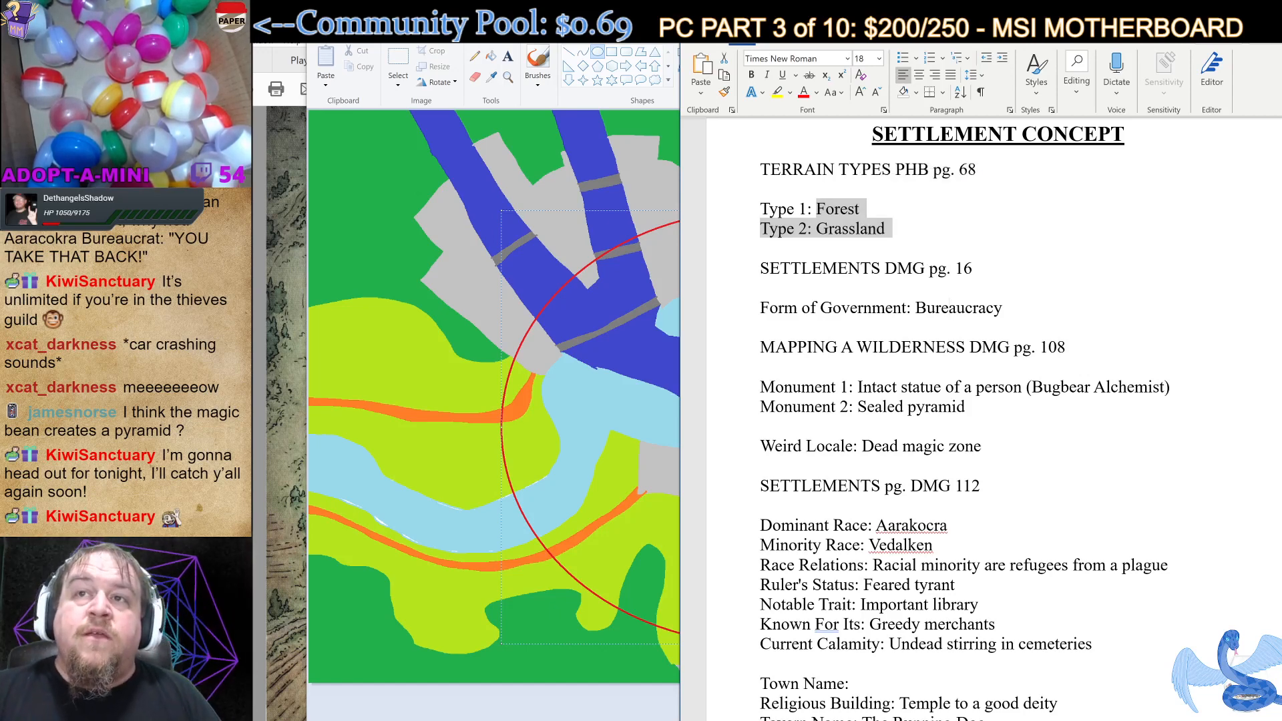
pyautogui.moveTo(949, 308); pyautogui.dragTo(986, 308)
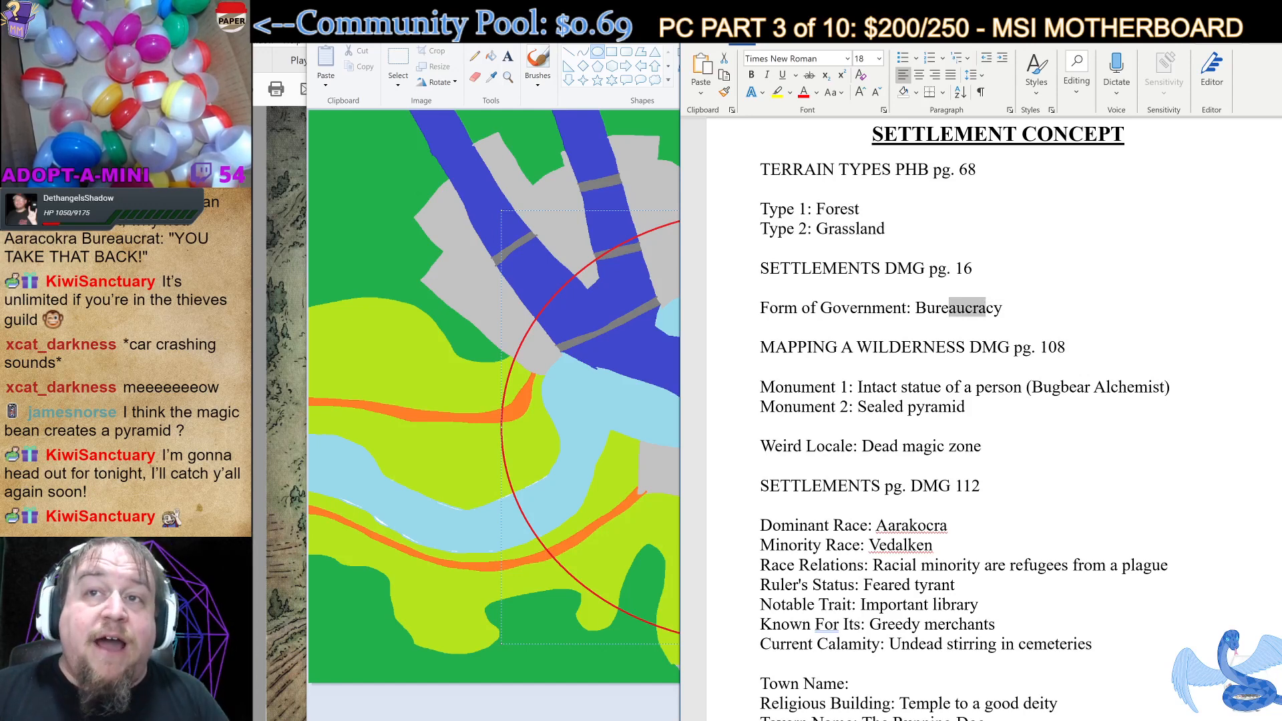
pyautogui.moveTo(904, 390); pyautogui.dragTo(987, 392)
pyautogui.scroll(-1, 987, 392)
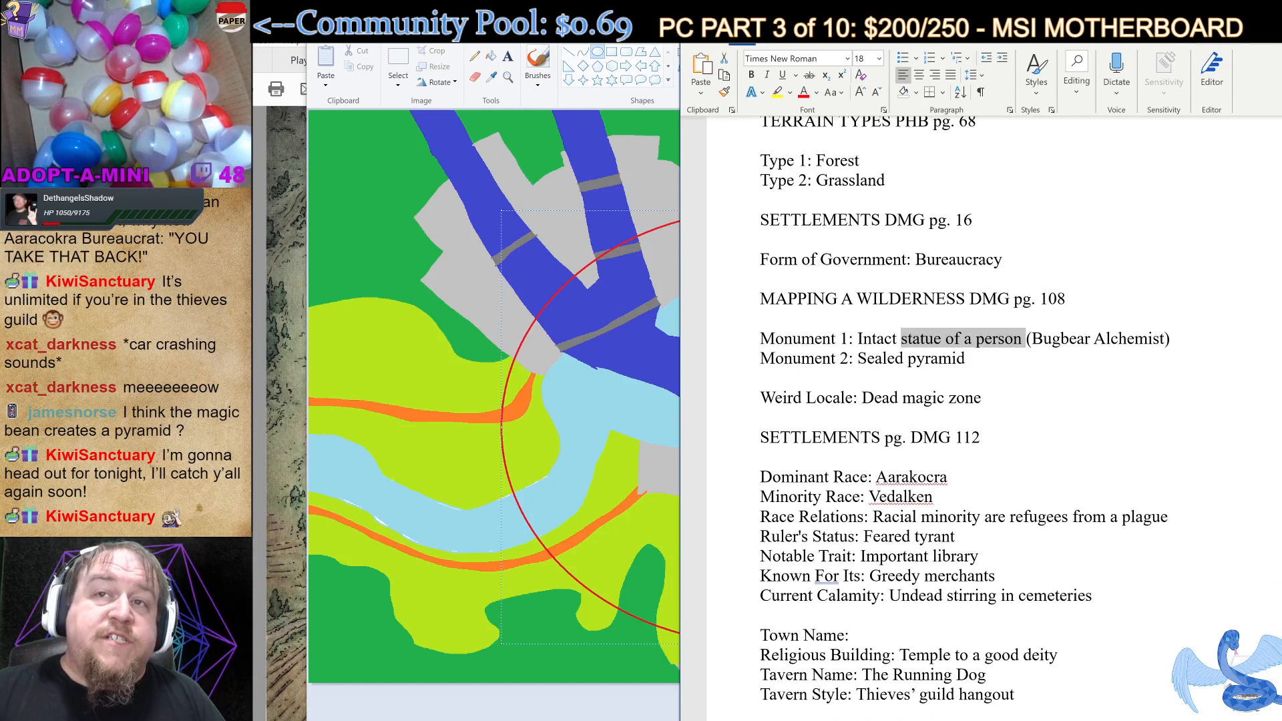
pyautogui.moveTo(863, 342); pyautogui.dragTo(967, 361)
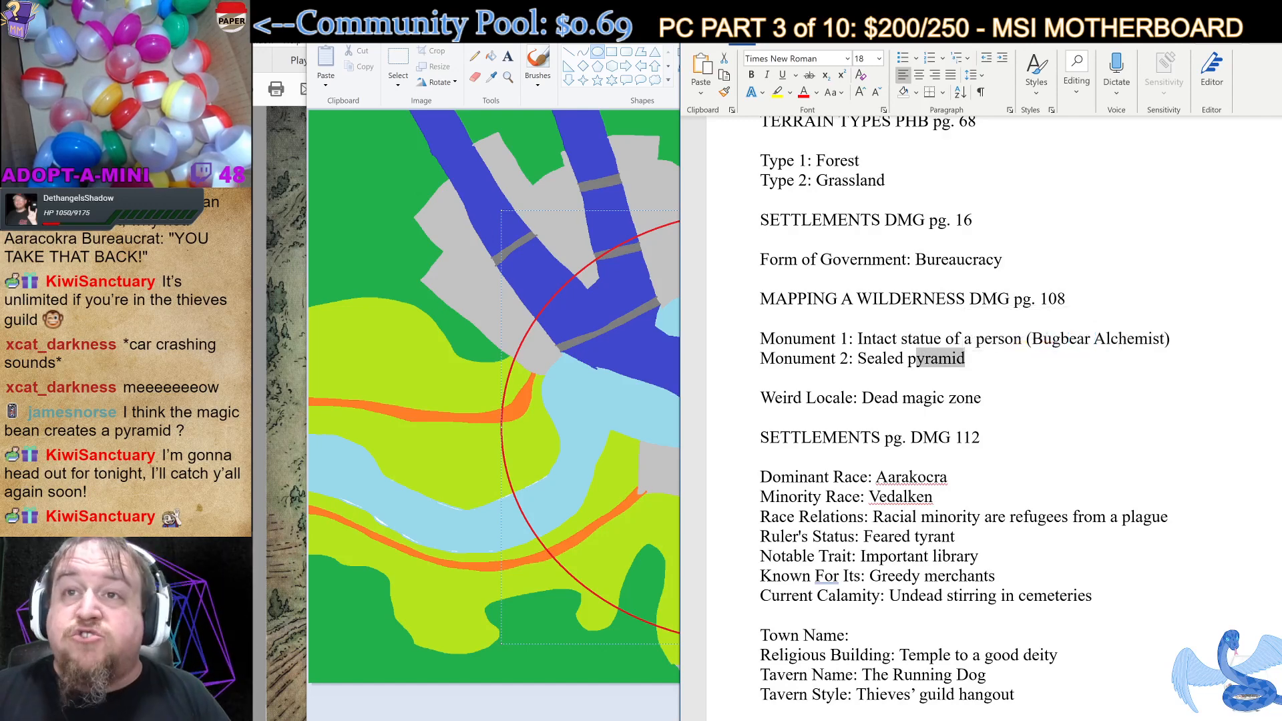
pyautogui.moveTo(862, 399); pyautogui.dragTo(982, 400)
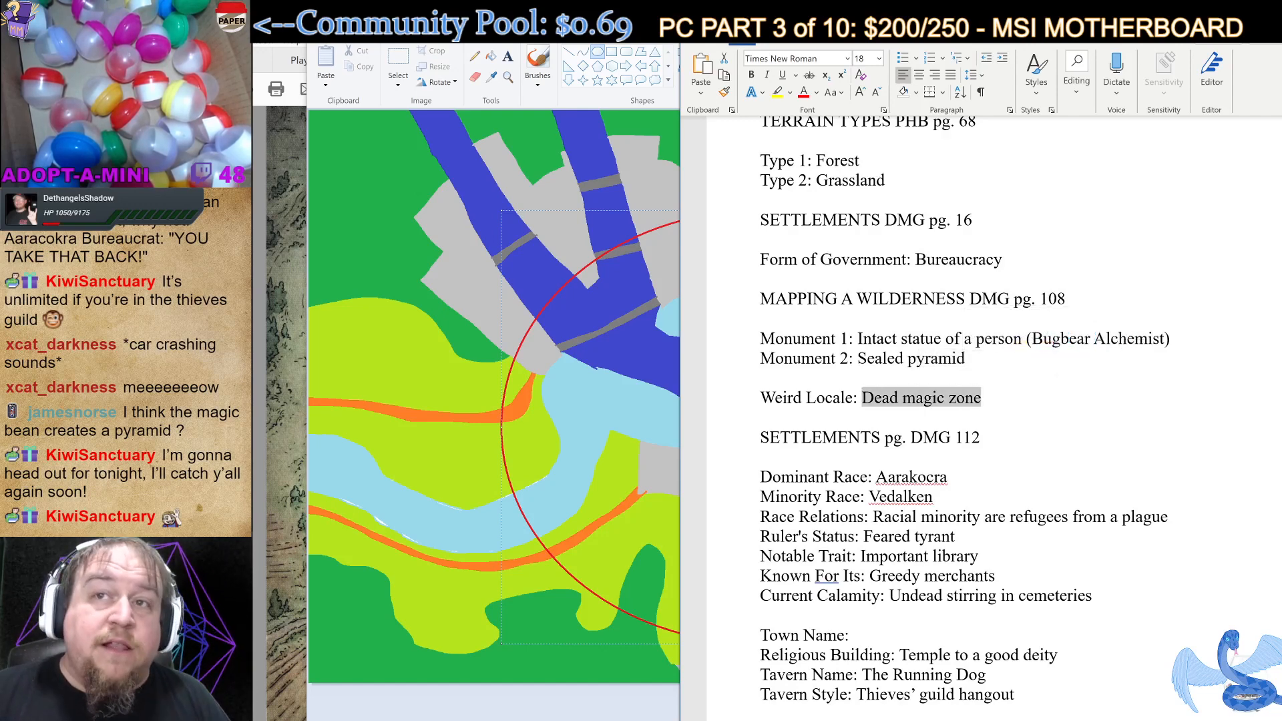
pyautogui.click(925, 399)
pyautogui.moveTo(859, 340); pyautogui.dragTo(966, 360)
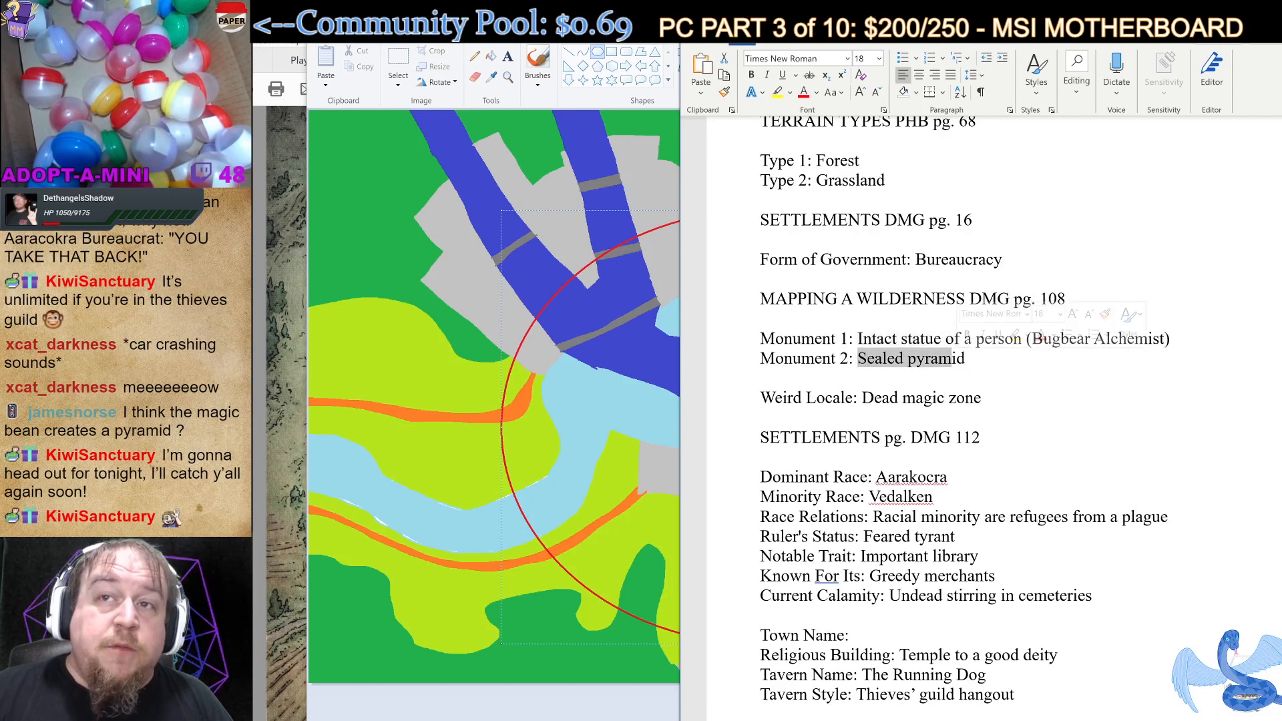
pyautogui.click(893, 399)
# Review the second SETTLEMENTS section of the notes, from Dominant Race through Current Calamity.
pyautogui.click(910, 477)
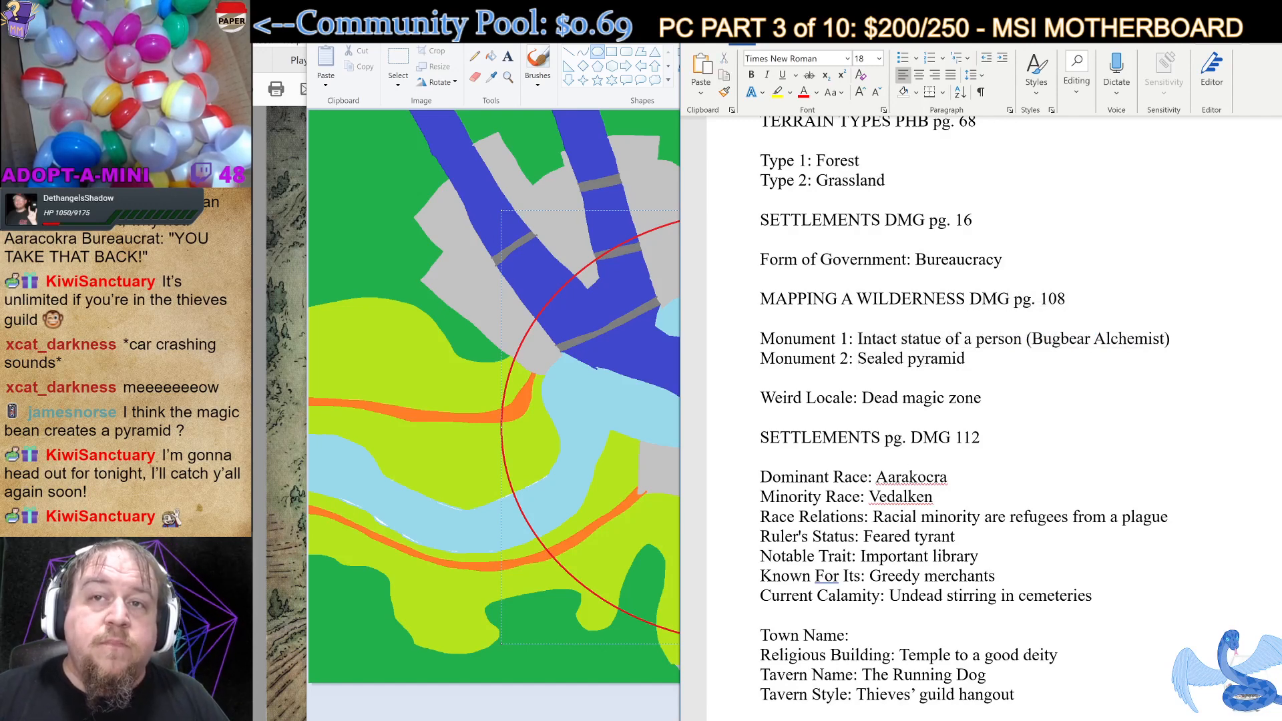
pyautogui.doubleClick(909, 477)
pyautogui.moveTo(887, 498); pyautogui.dragTo(934, 478)
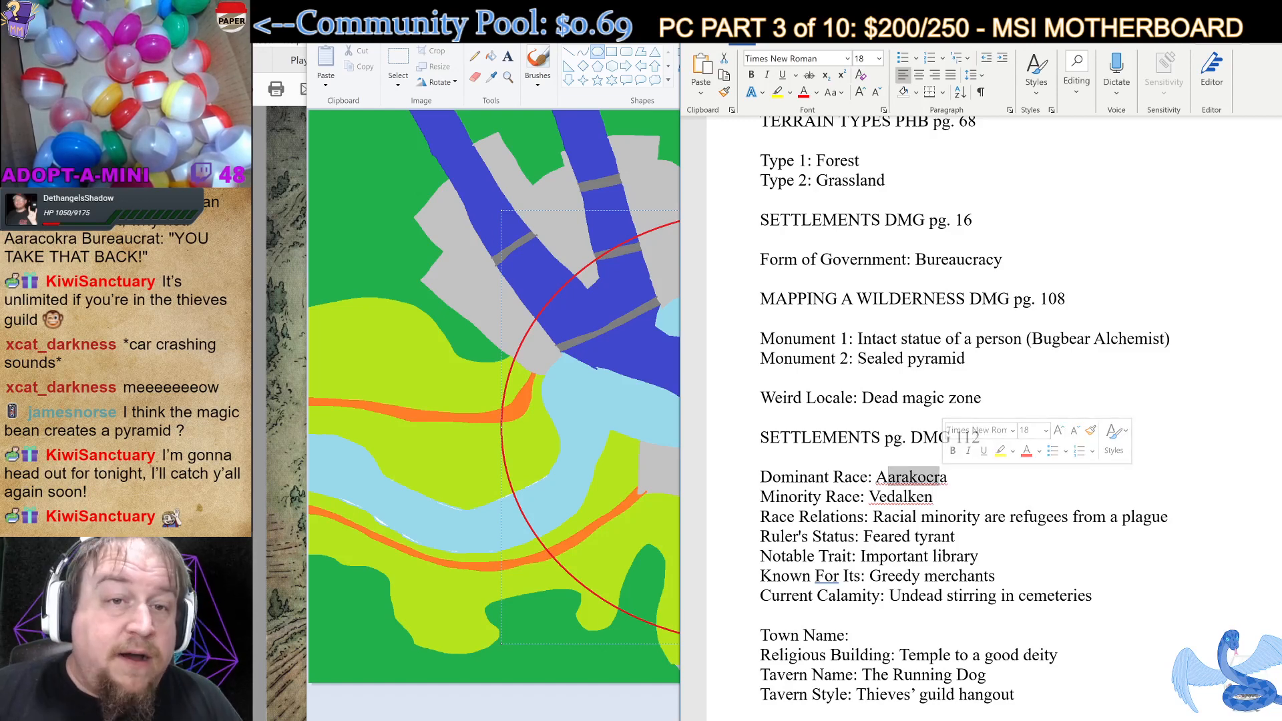
pyautogui.moveTo(887, 498); pyautogui.dragTo(1168, 517)
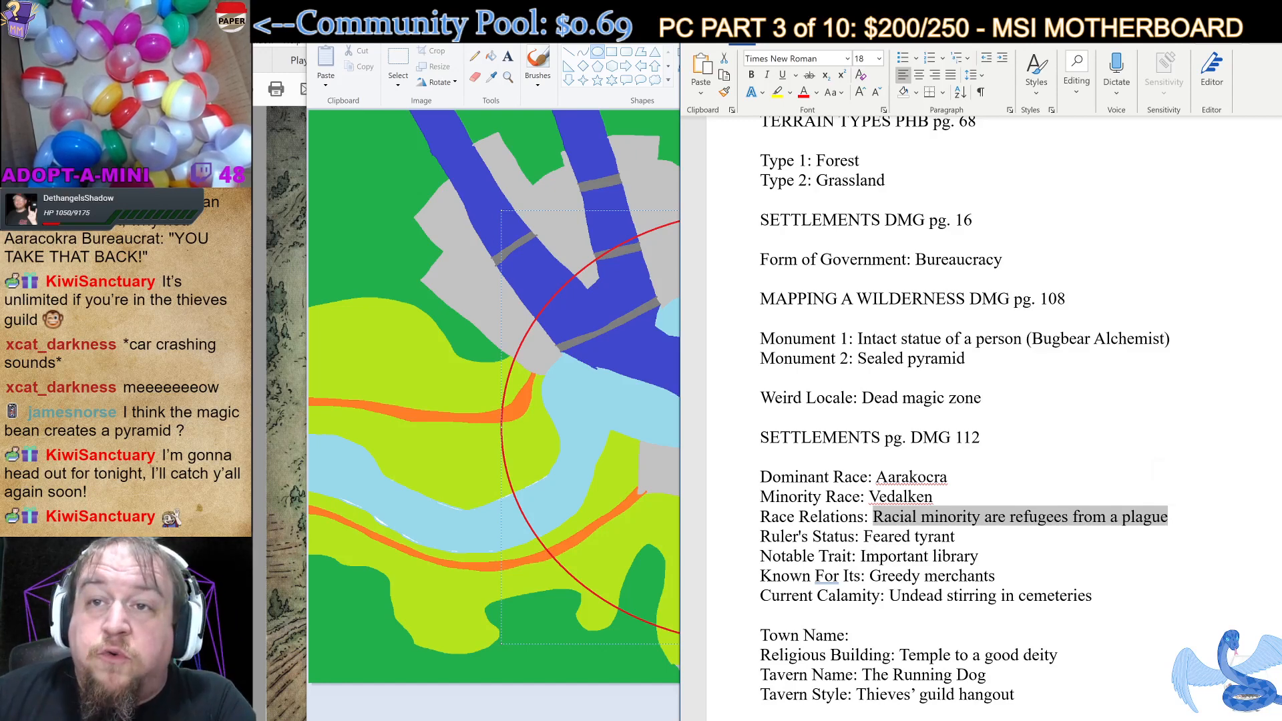
pyautogui.moveTo(864, 537); pyautogui.dragTo(955, 537)
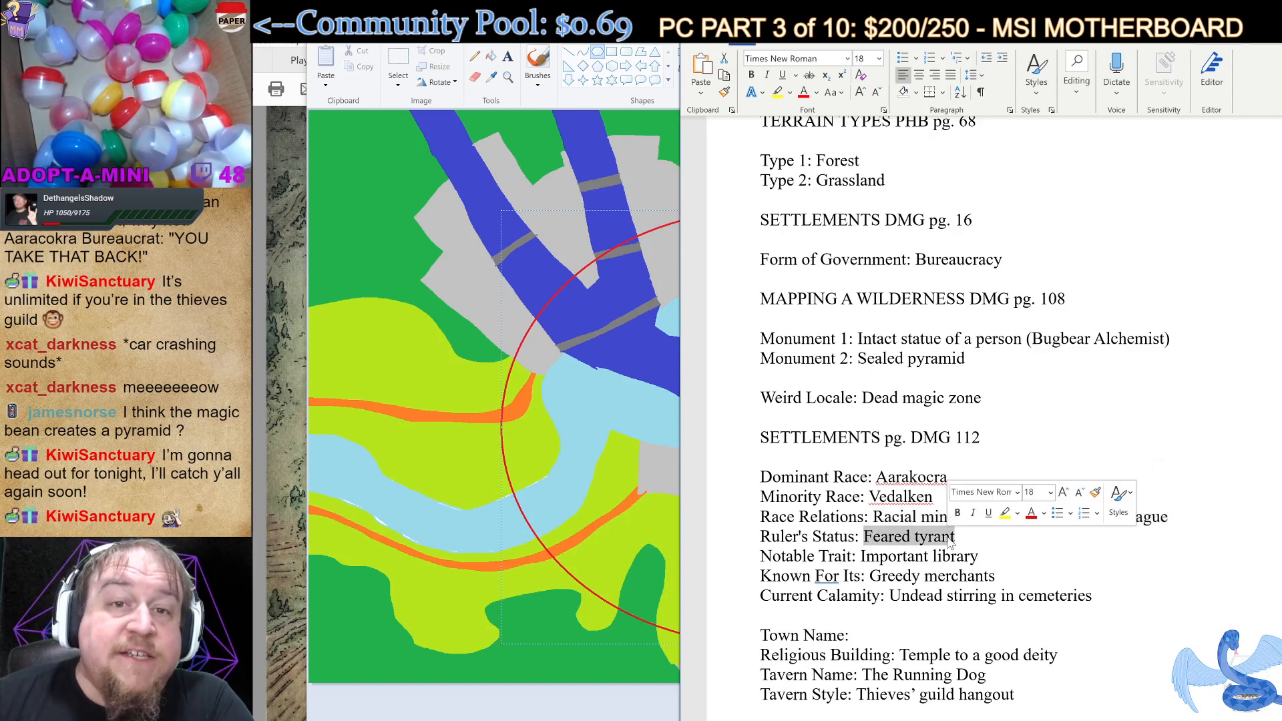
pyautogui.click(928, 537)
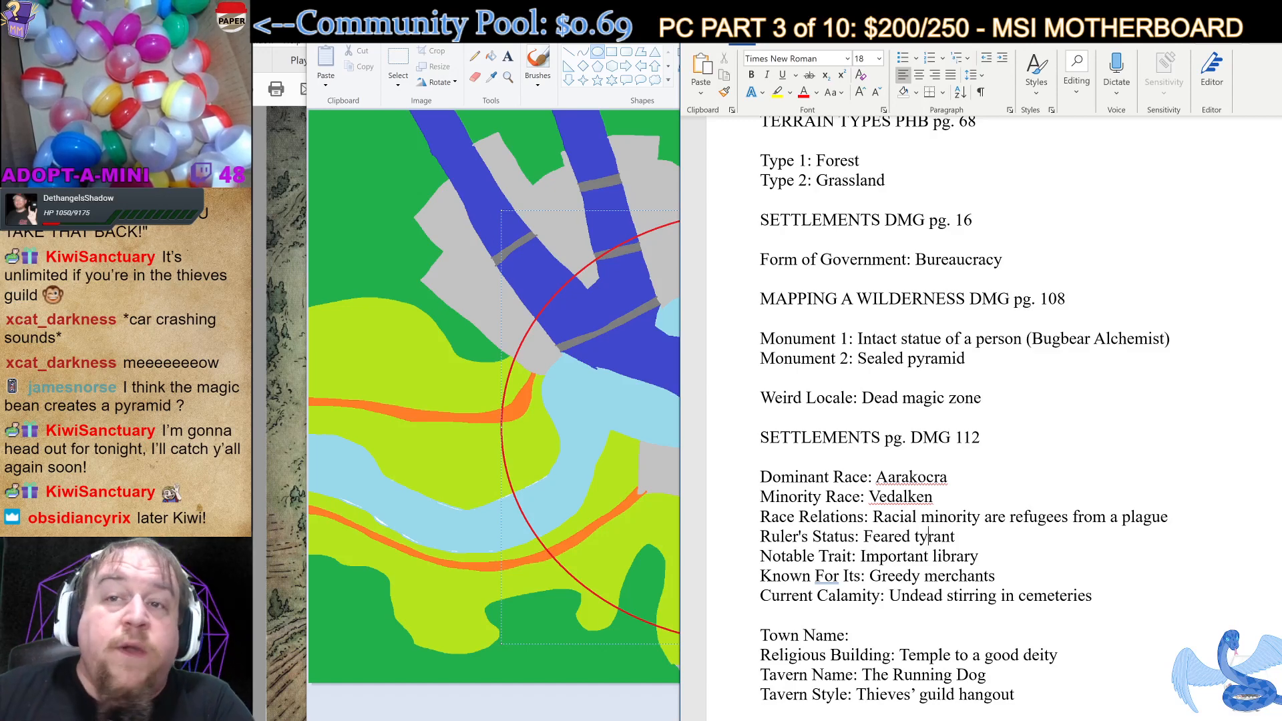
pyautogui.moveTo(861, 556); pyautogui.dragTo(975, 563)
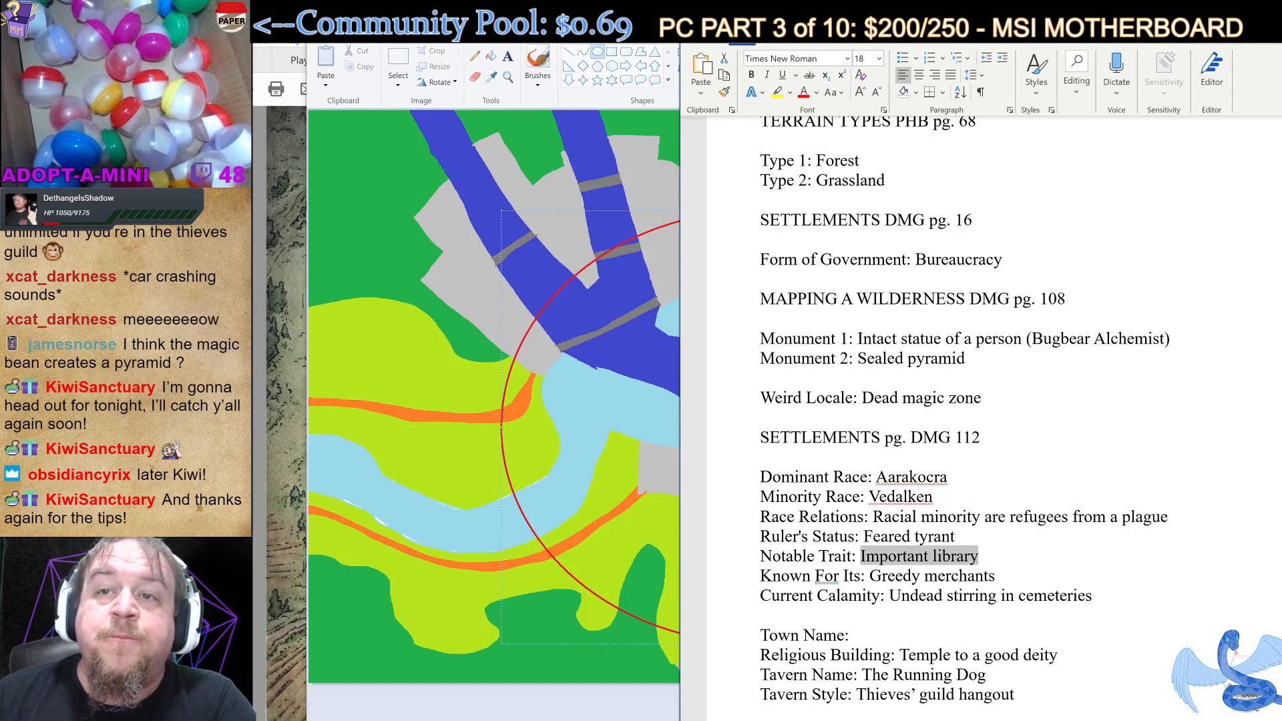
pyautogui.moveTo(870, 576); pyautogui.dragTo(994, 577)
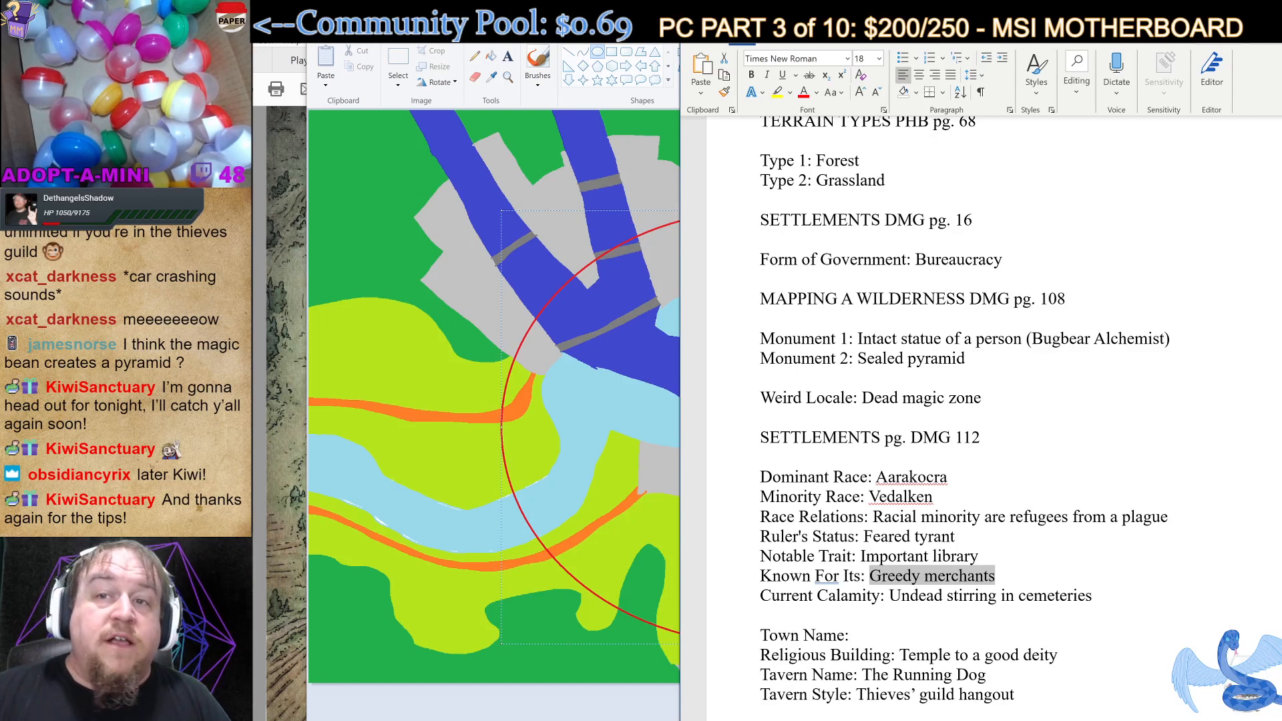
pyautogui.moveTo(891, 595); pyautogui.dragTo(1092, 596)
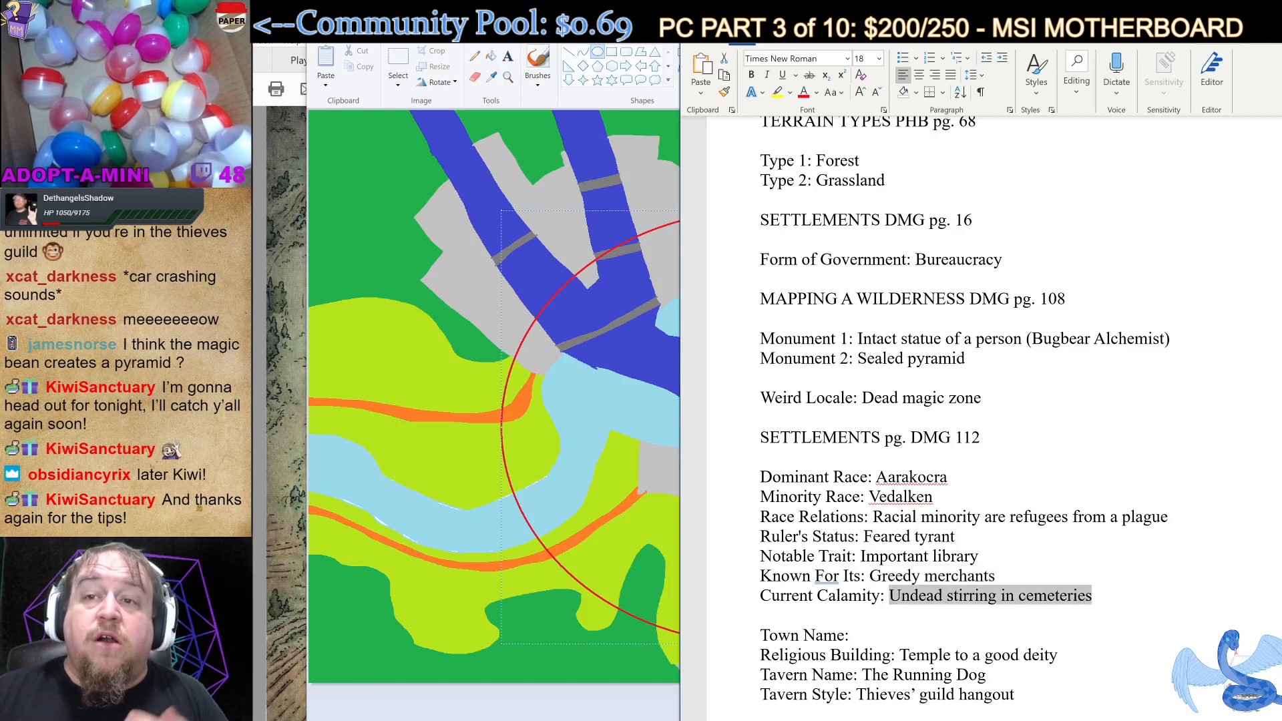
pyautogui.click(982, 599)
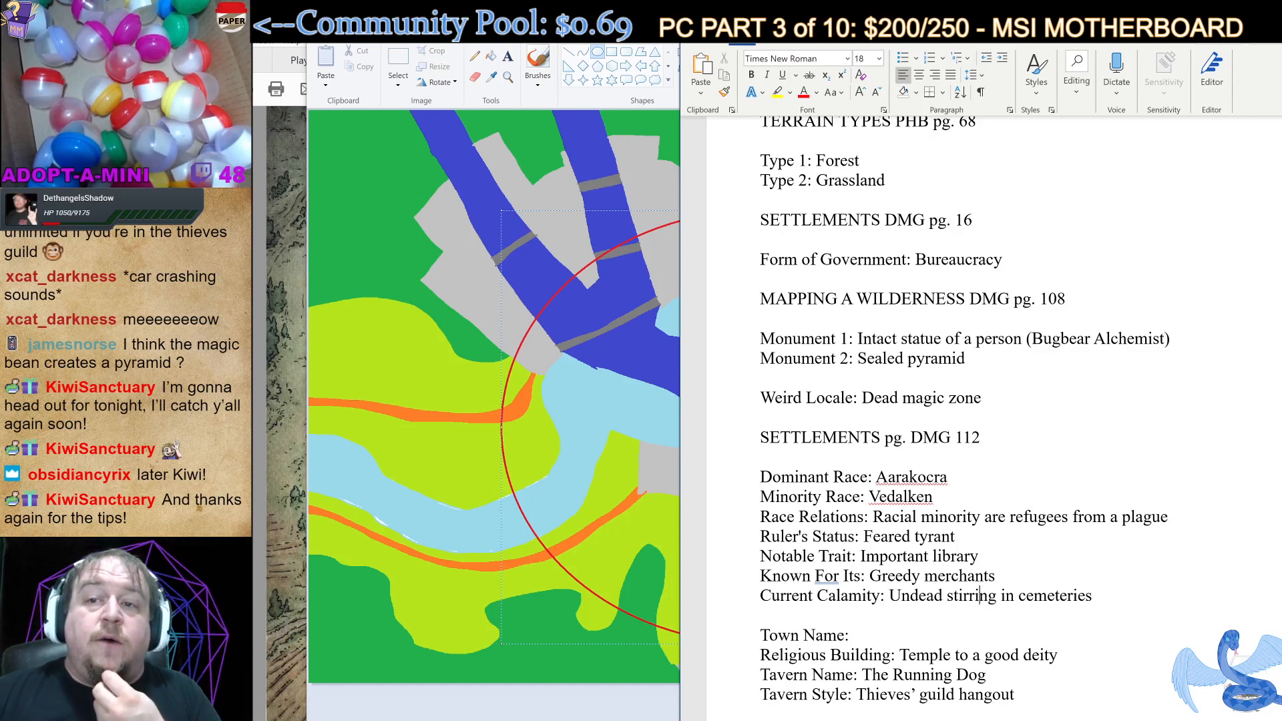
# Review the Religious Building, Tavern Name and Tavern Style entries in the notes.
pyautogui.moveTo(900, 655); pyautogui.dragTo(1029, 660)
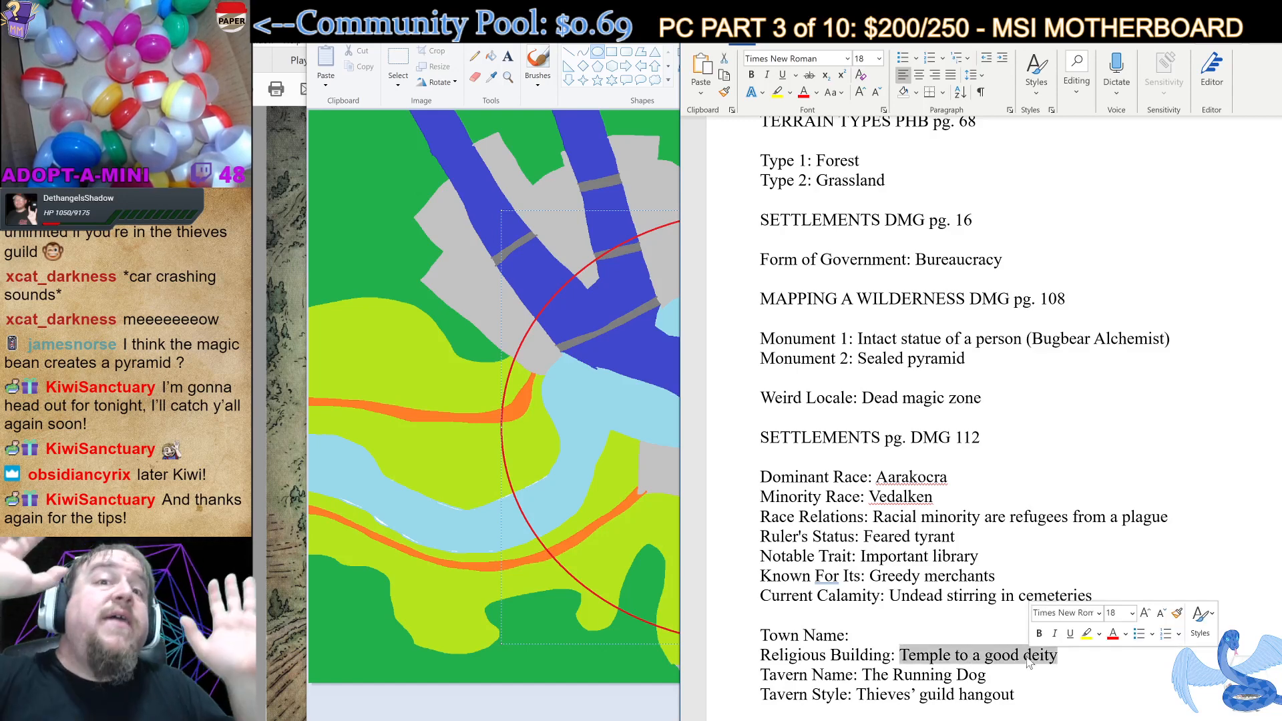
pyautogui.click(1005, 655)
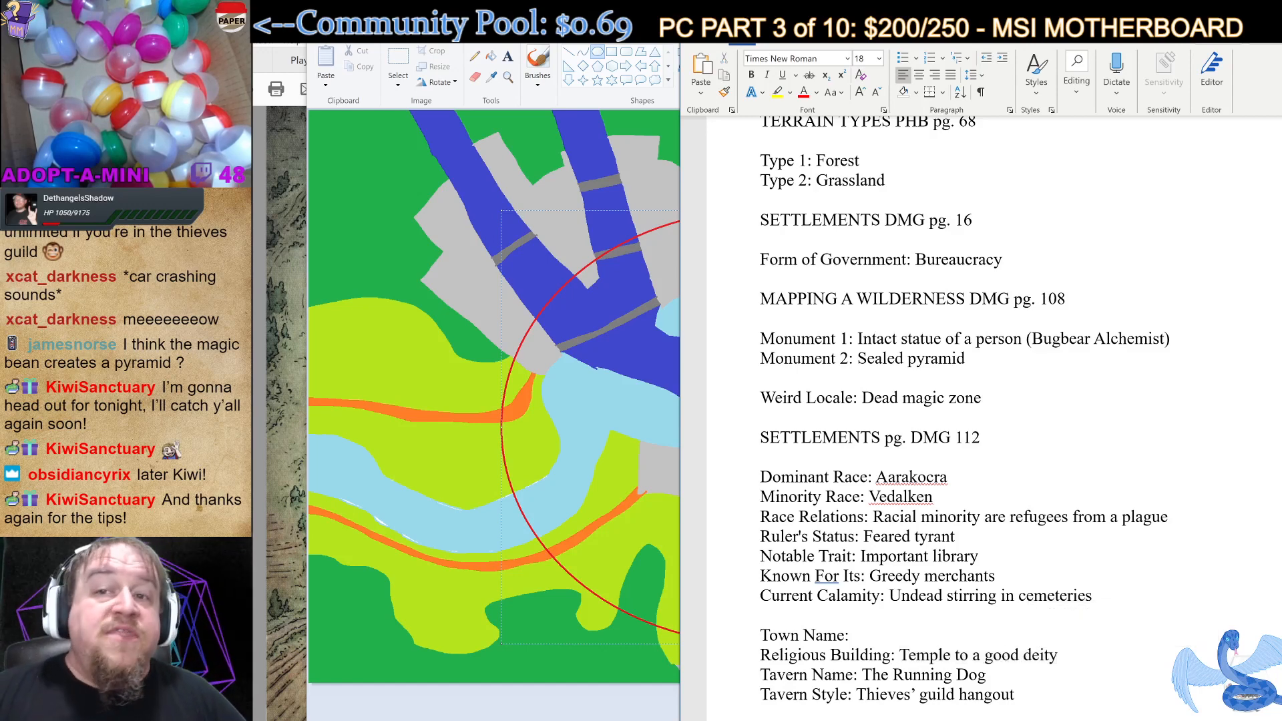
pyautogui.moveTo(863, 676); pyautogui.dragTo(986, 676)
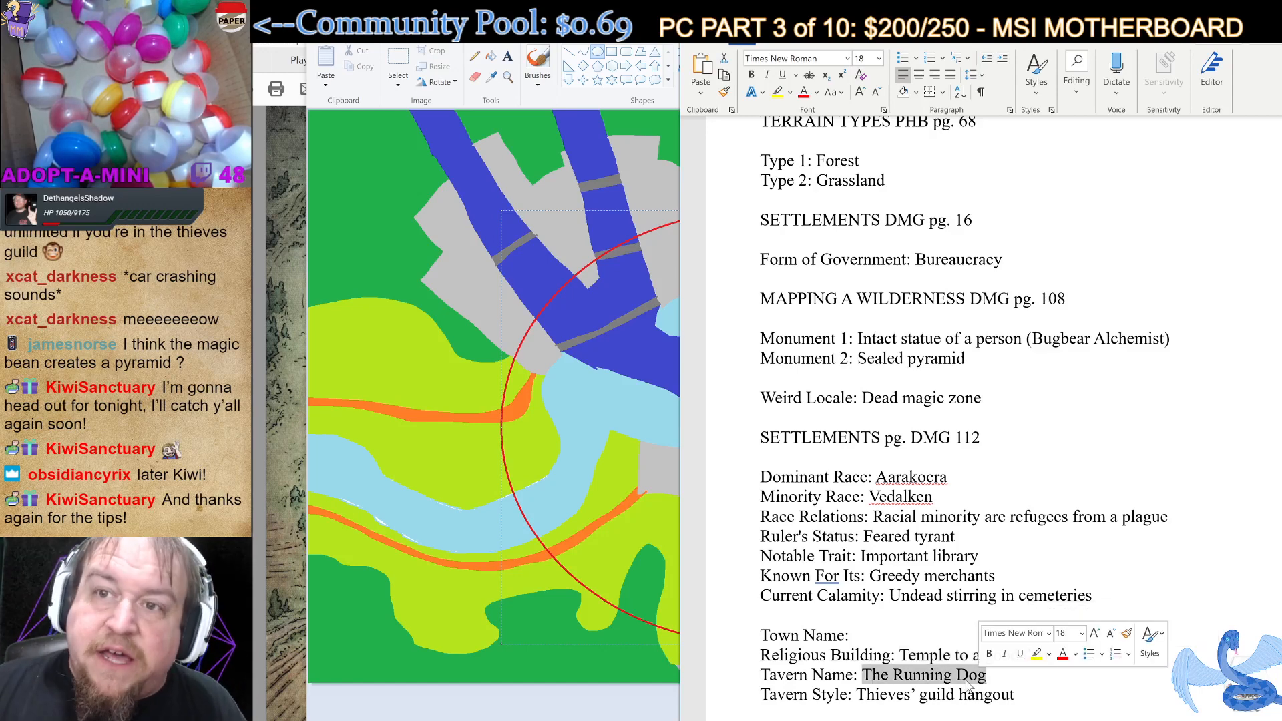
pyautogui.click(969, 683)
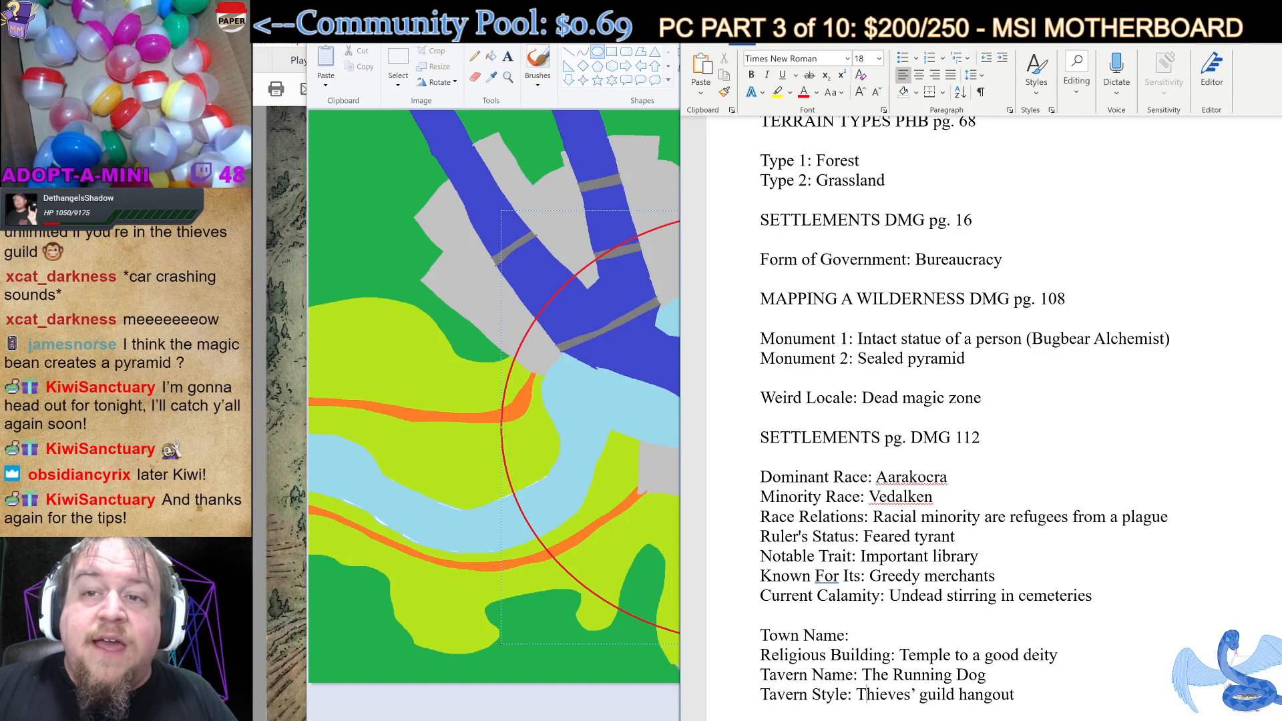
pyautogui.moveTo(856, 694); pyautogui.dragTo(1016, 695)
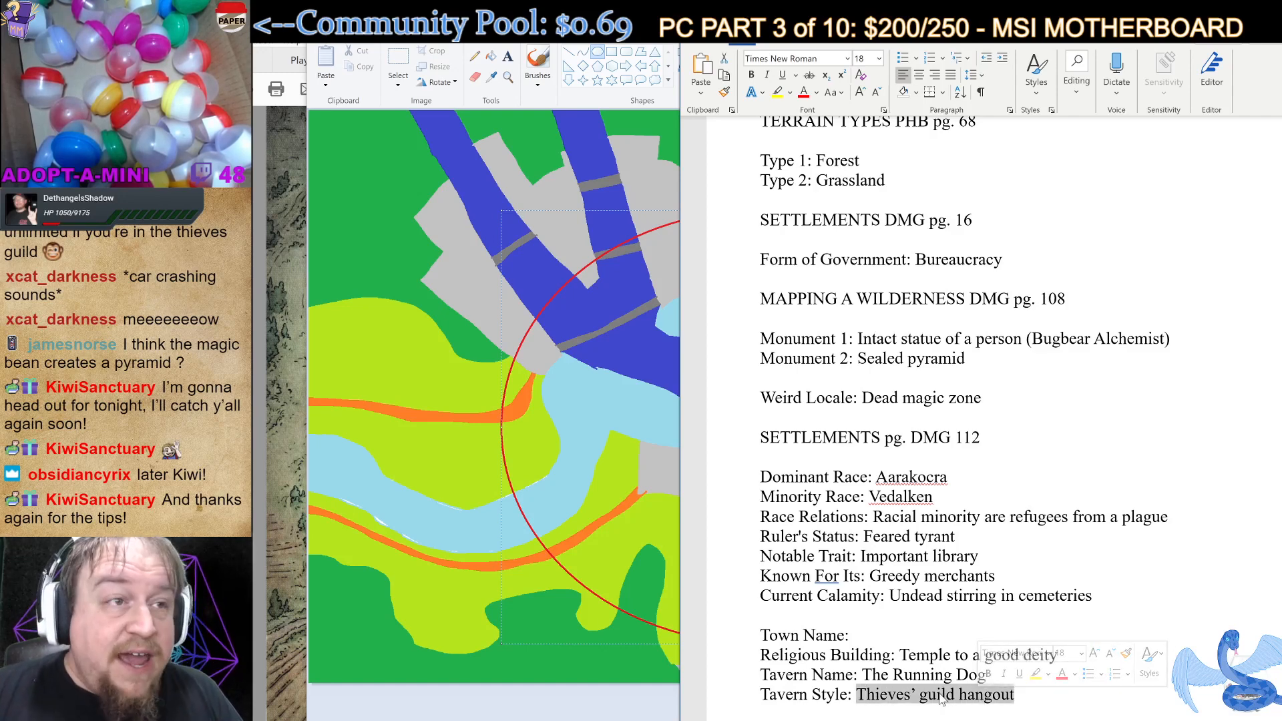
pyautogui.click(941, 698)
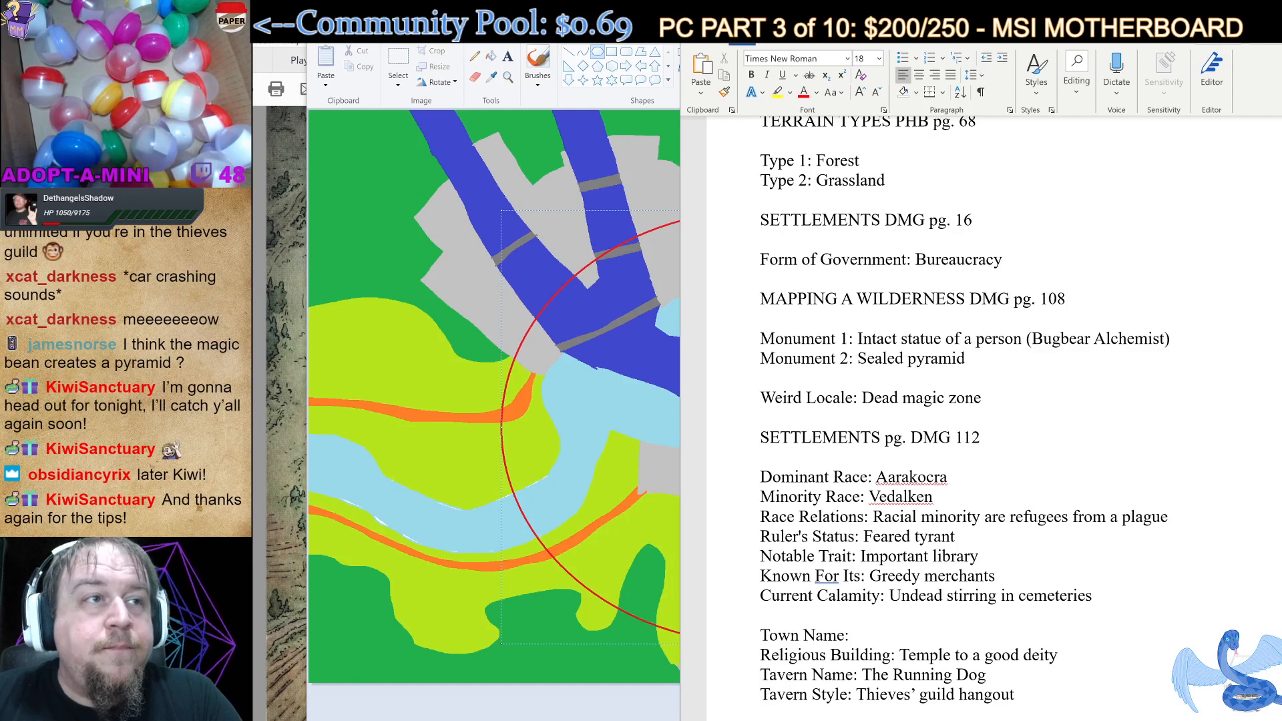
# Switch to Paint to check the map and return to the settlement notes in Word.
pyautogui.hotkey('alt', 'Tab')
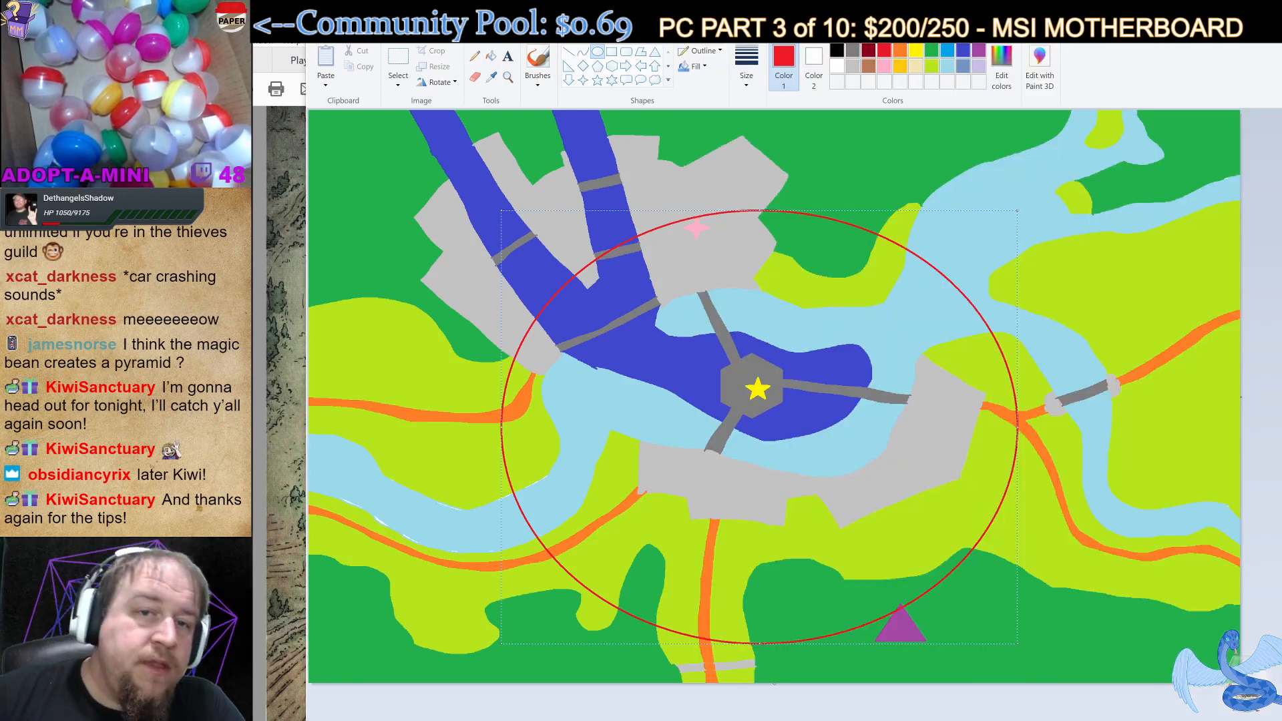
pyautogui.click(672, 720)
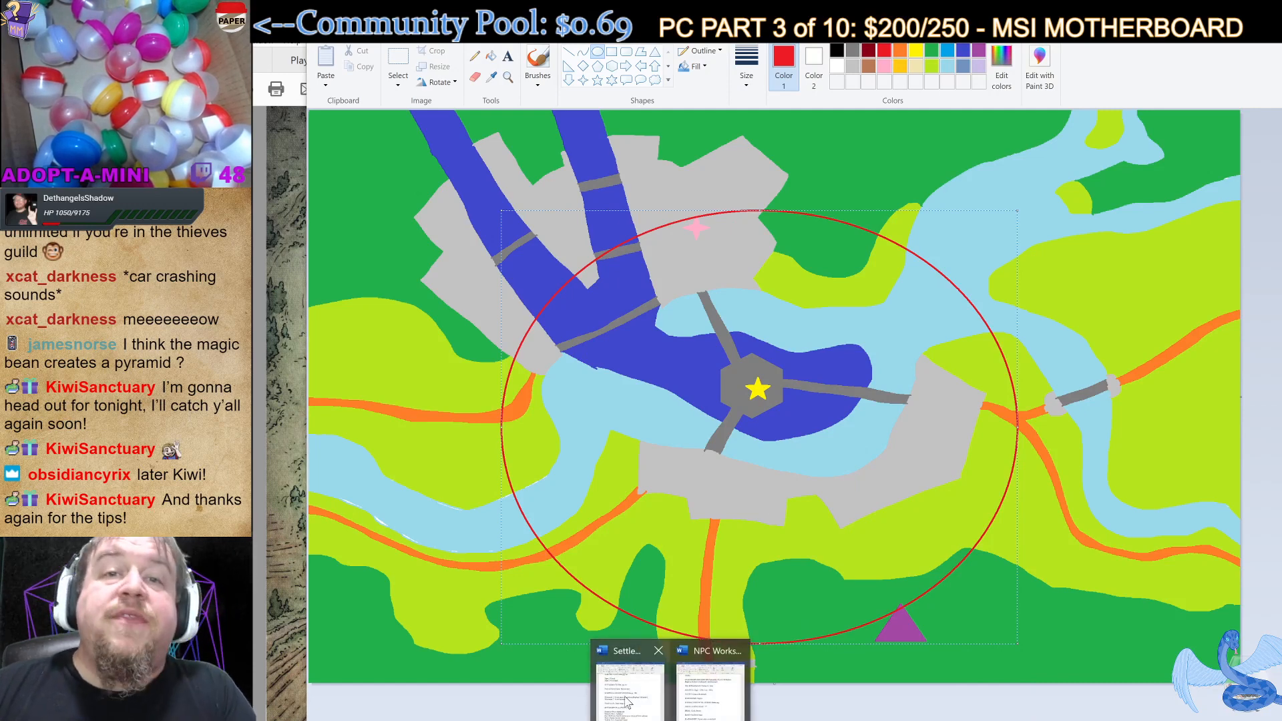
pyautogui.click(625, 697)
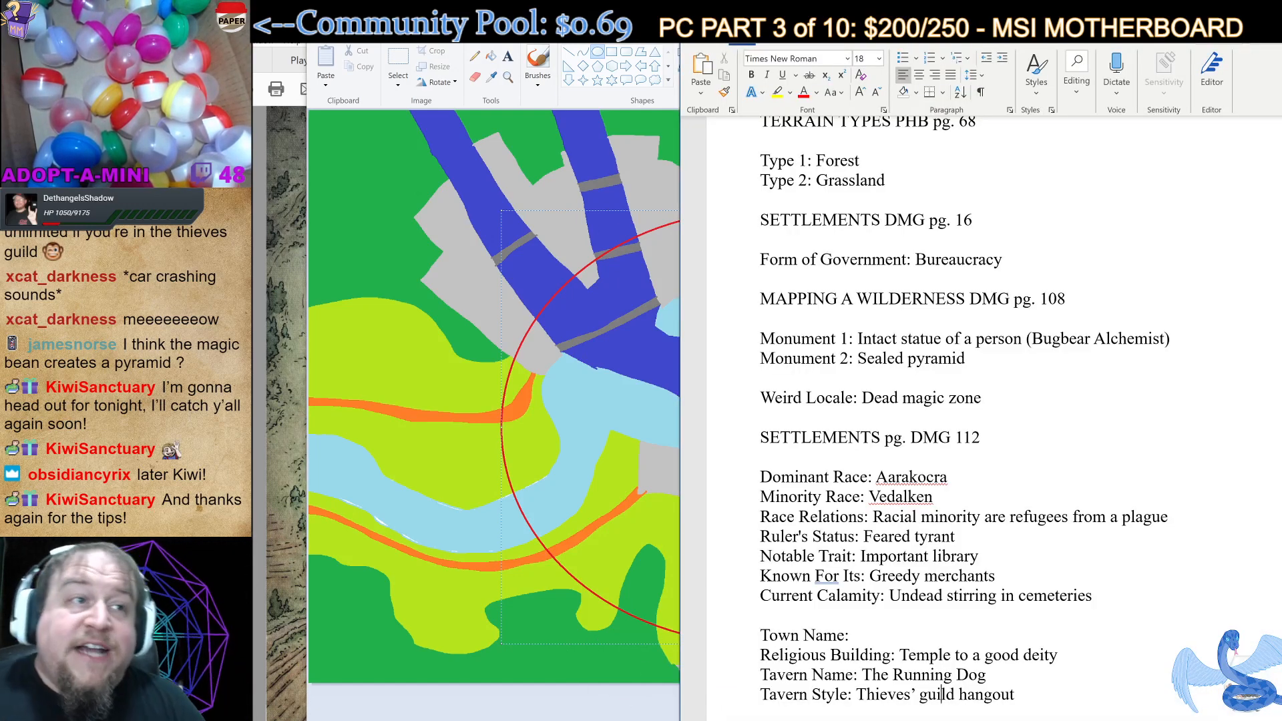
# Switch to Paint, draw black bars across the two dark blue channels near the map's northern edge, and fill them with black.
pyautogui.hotkey('alt', 'Tab')
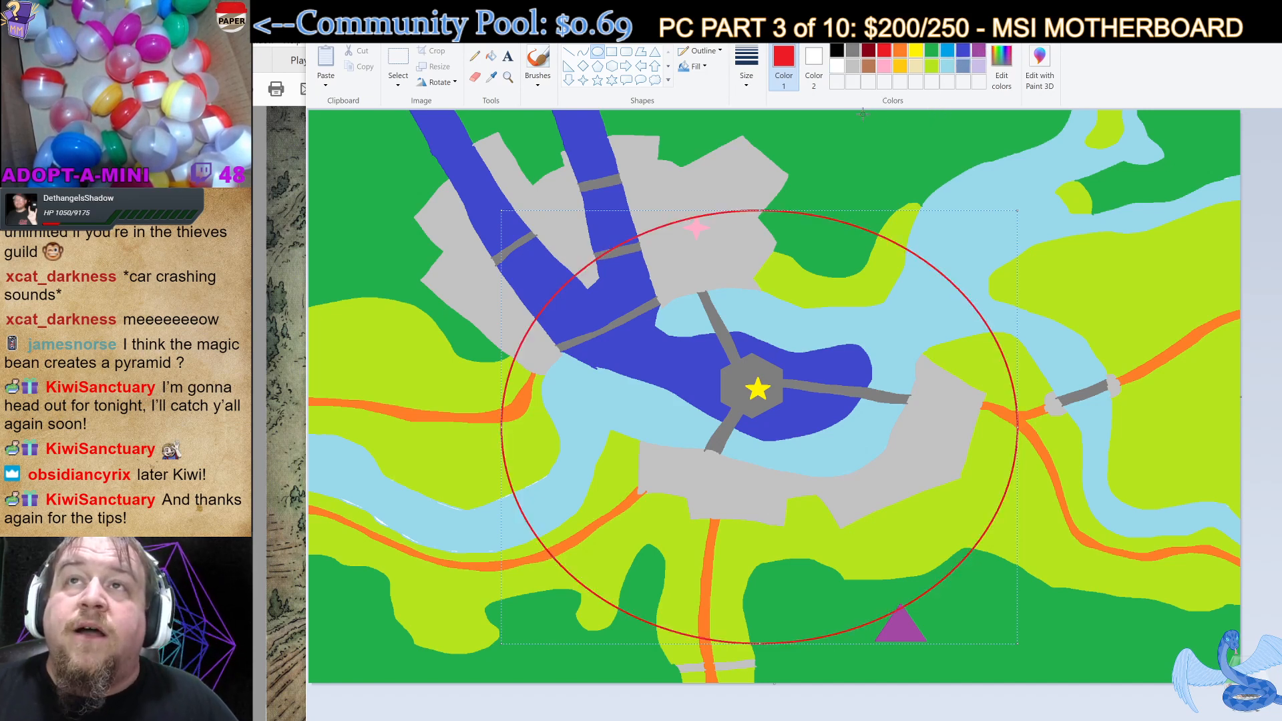
pyautogui.click(481, 59)
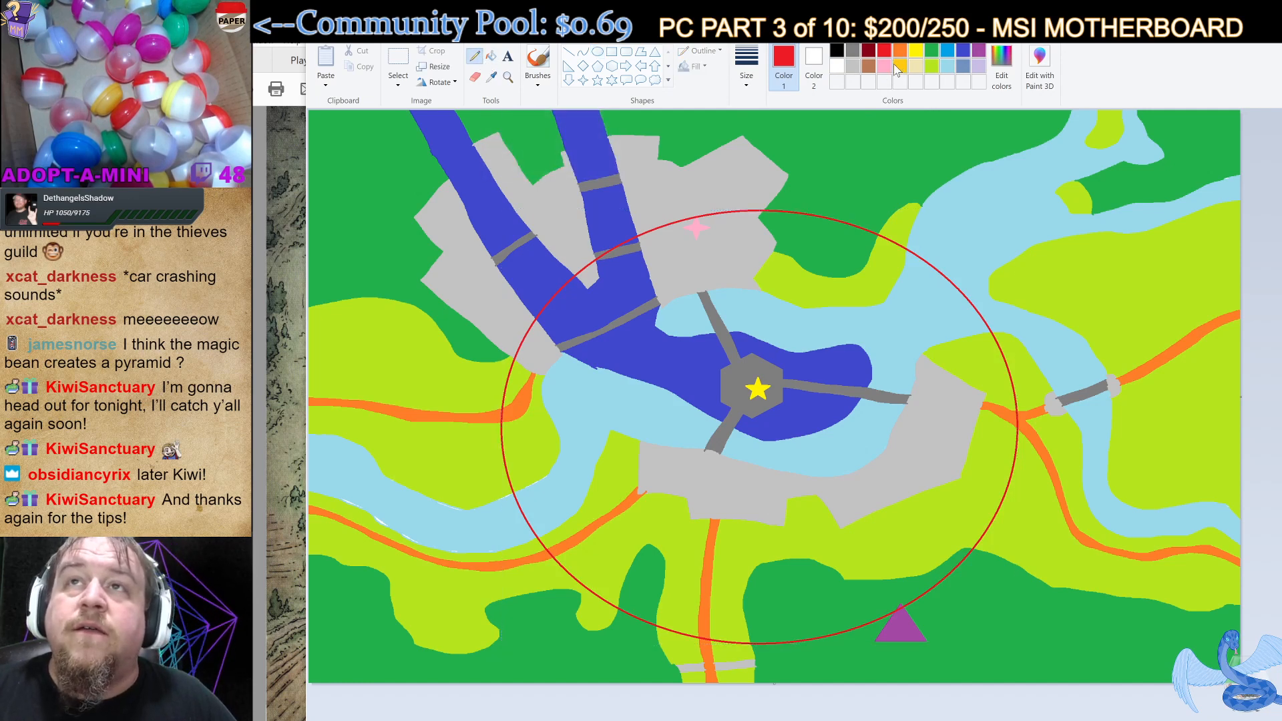
pyautogui.click(837, 51)
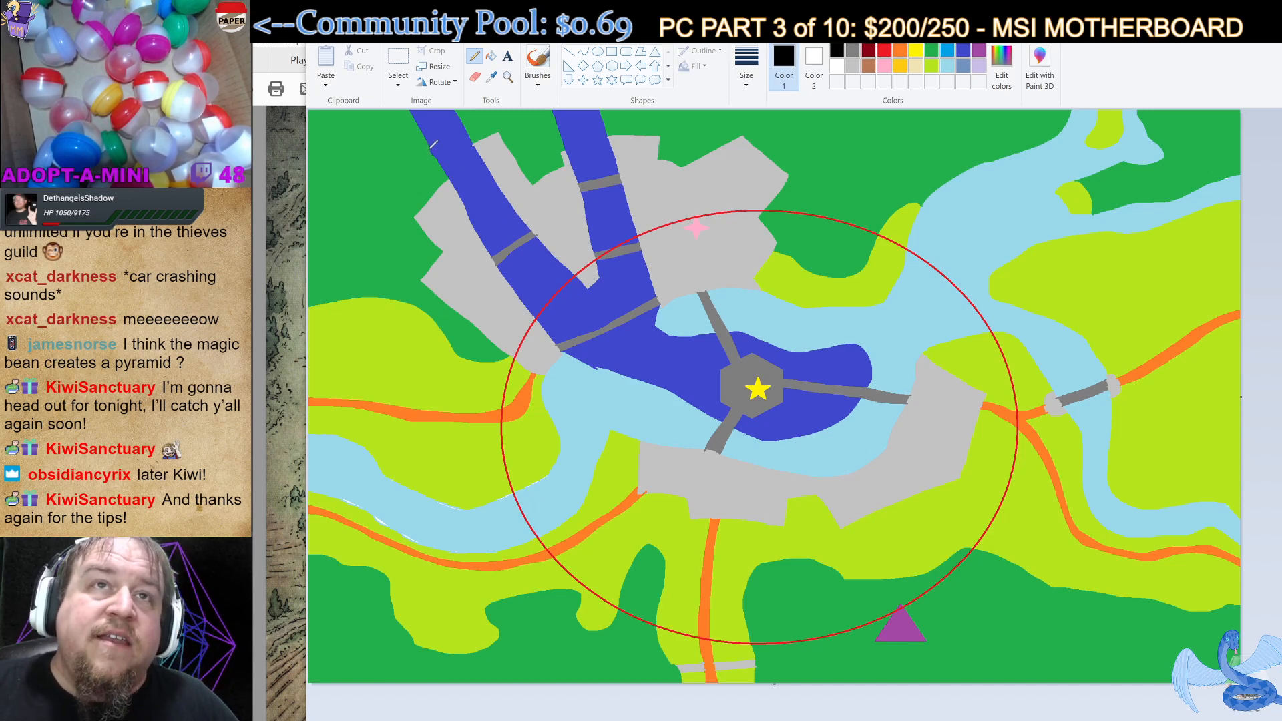
pyautogui.moveTo(450, 135); pyautogui.dragTo(465, 127)
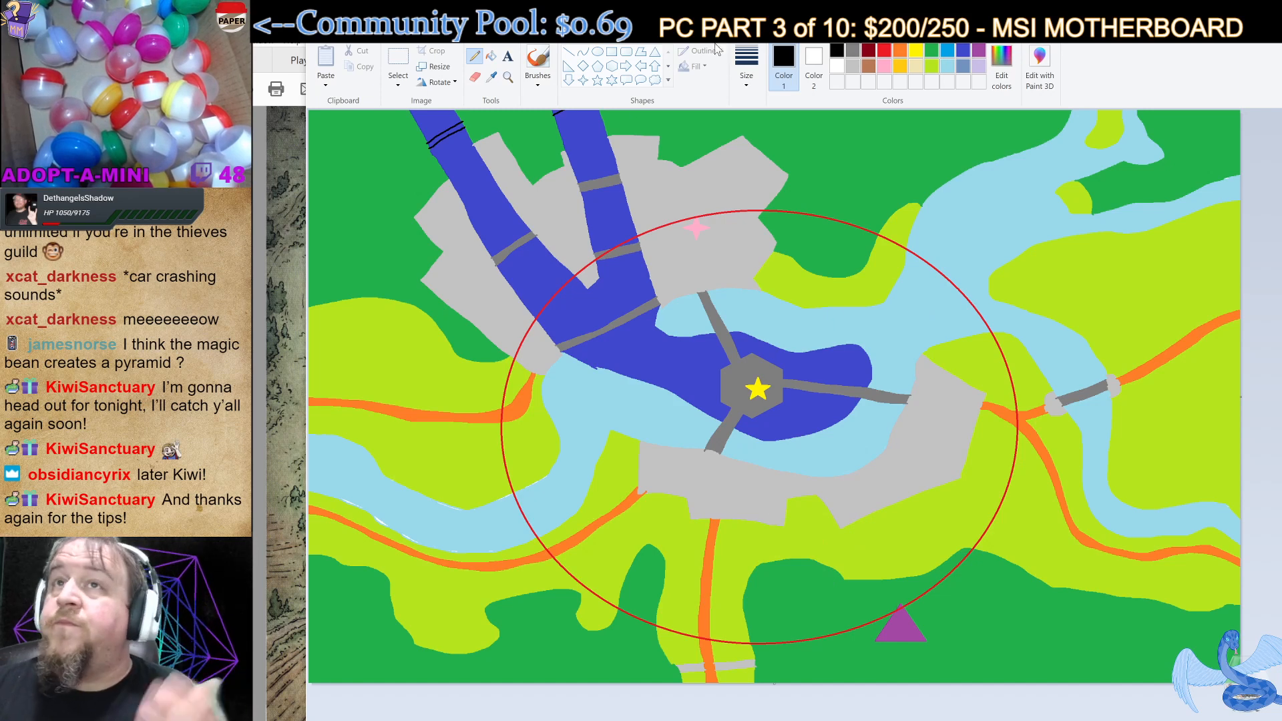
pyautogui.click(493, 58)
pyautogui.click(447, 133)
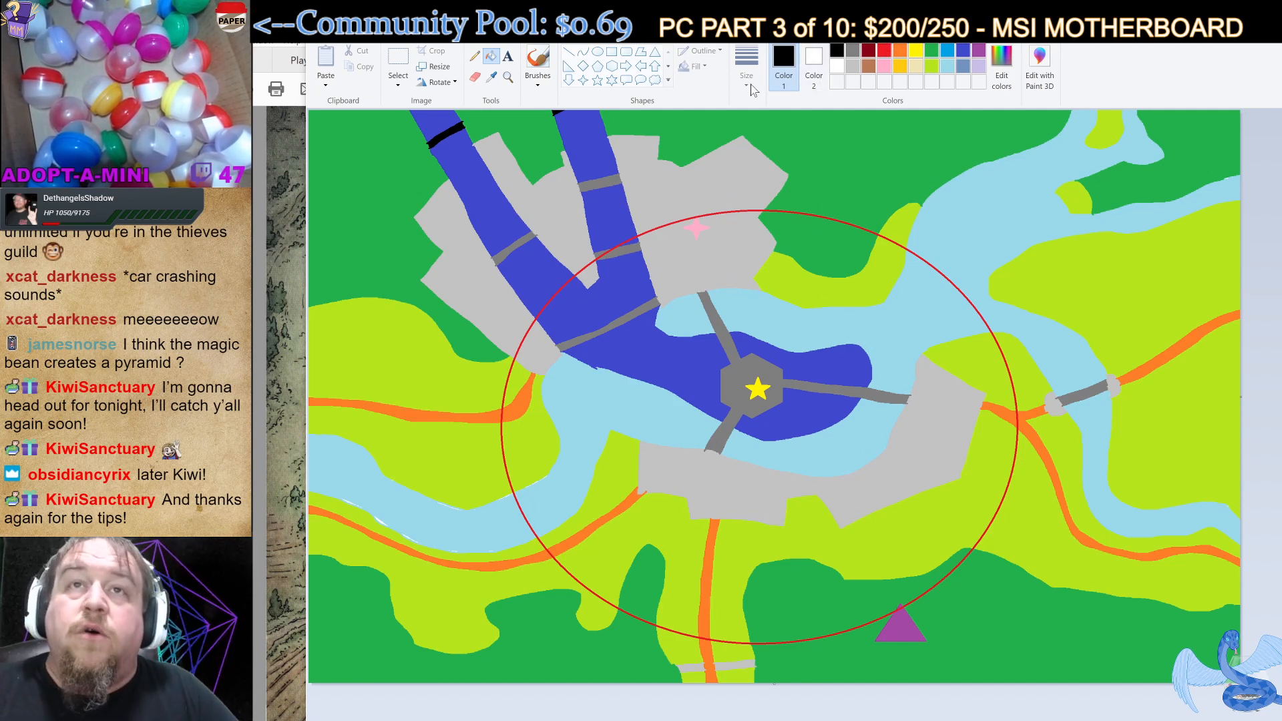
# Draw small gold freehand marks in the northern city district, just above the pink star.
pyautogui.click(900, 67)
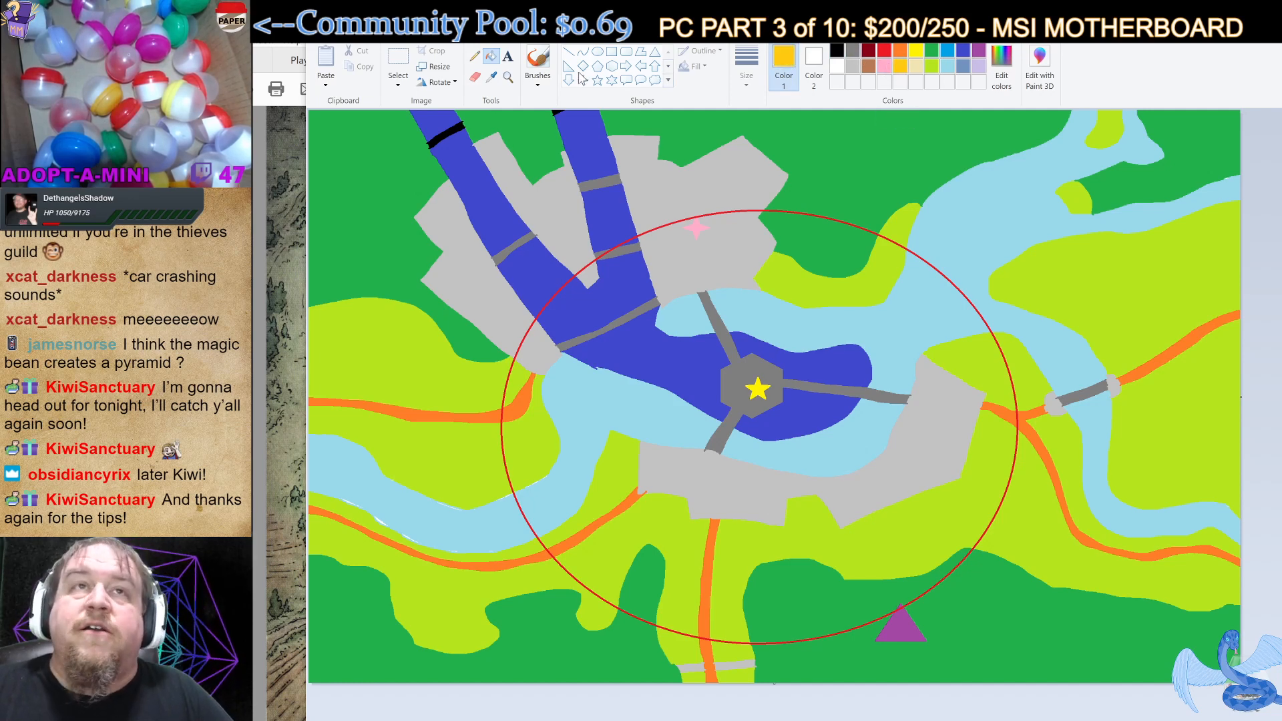
pyautogui.click(477, 59)
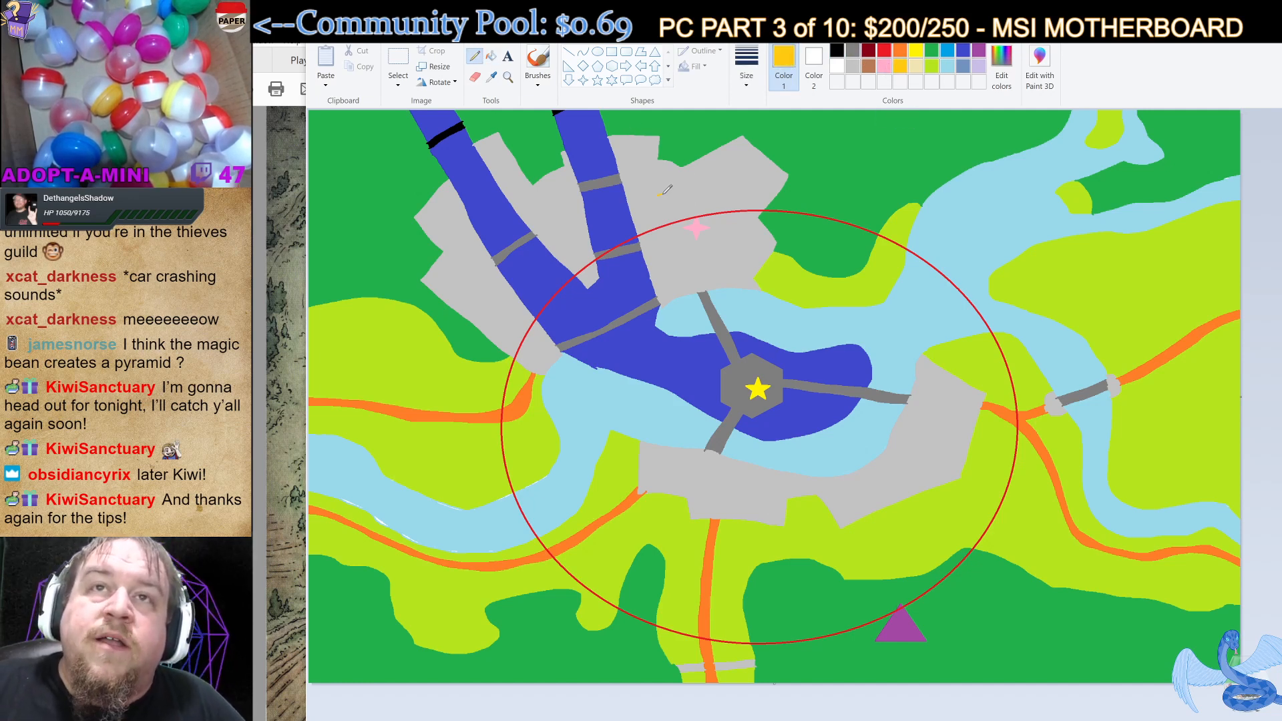
pyautogui.moveTo(658, 197); pyautogui.dragTo(686, 194)
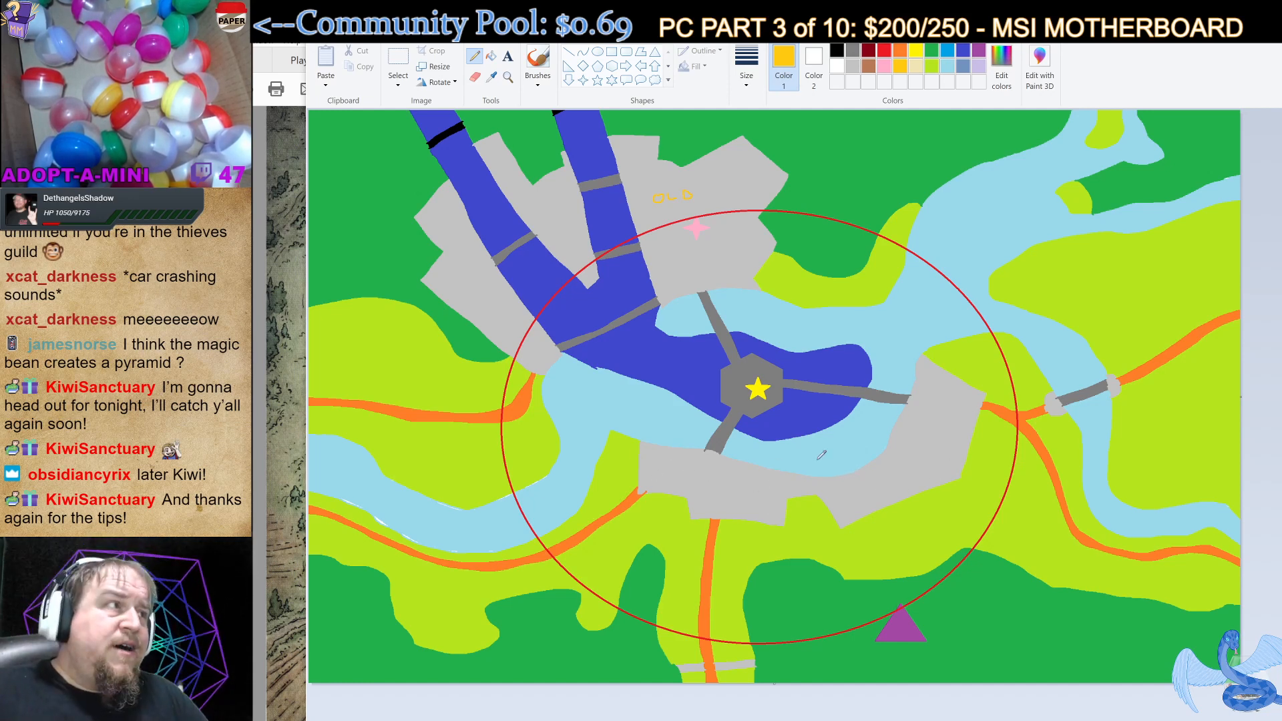
# Handwrite gold name labels on the southern, northern and western grey districts and on the district between the two channels.
pyautogui.moveTo(738, 480); pyautogui.dragTo(738, 487)
pyautogui.moveTo(751, 486)
pyautogui.mouseDown()
pyautogui.moveTo(846, 490)
pyautogui.moveTo(881, 472)
pyautogui.mouseUp()
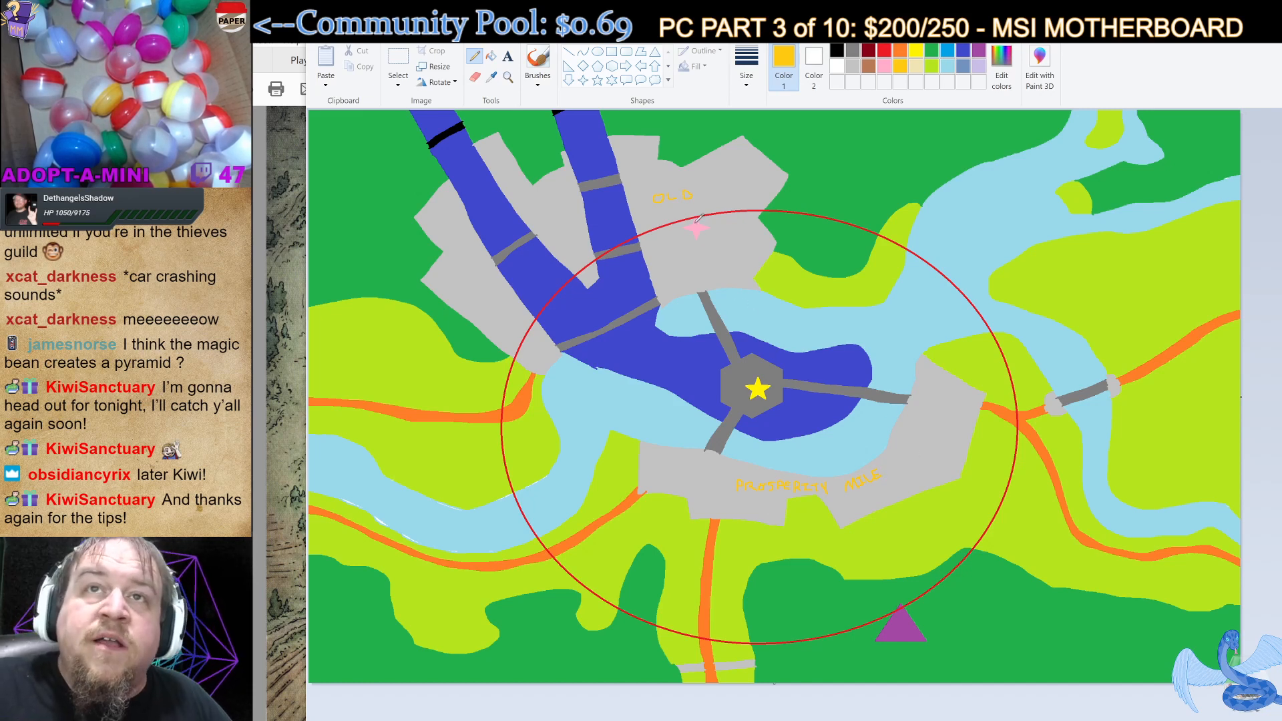
pyautogui.moveTo(667, 205); pyautogui.dragTo(709, 205)
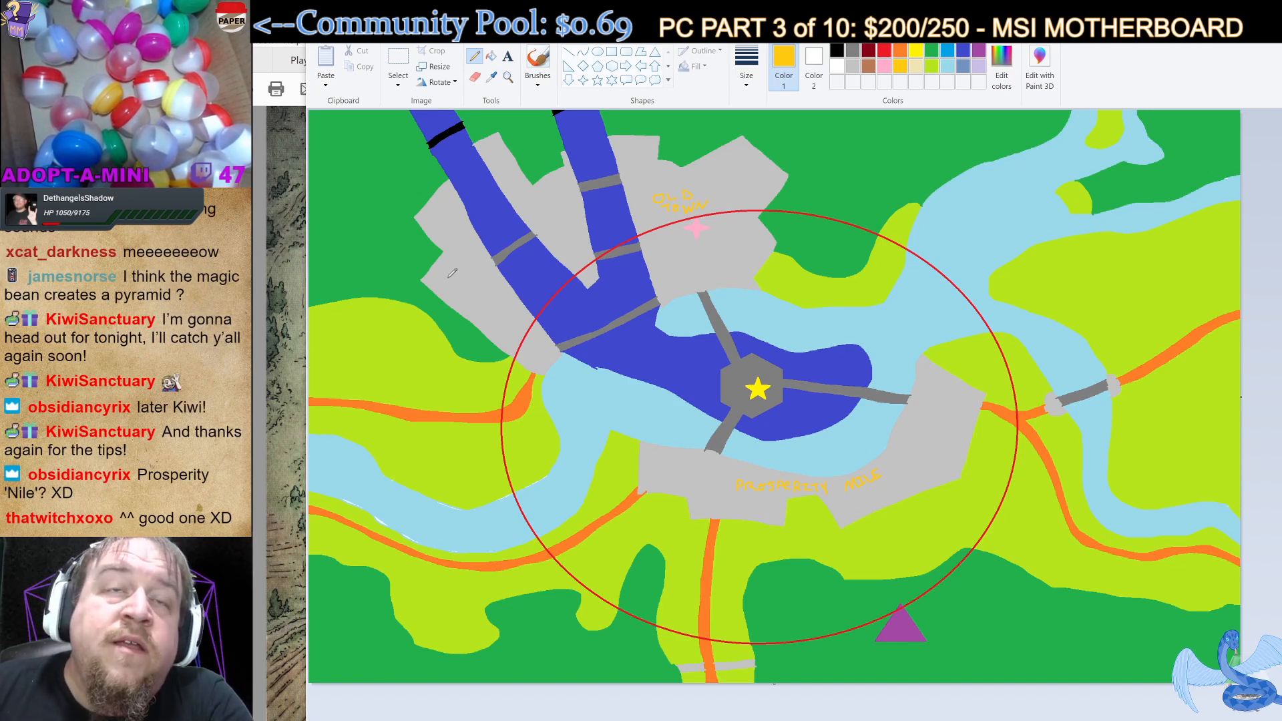
pyautogui.moveTo(443, 270)
pyautogui.mouseDown()
pyautogui.moveTo(485, 269)
pyautogui.moveTo(455, 298)
pyautogui.moveTo(508, 292)
pyautogui.mouseUp()
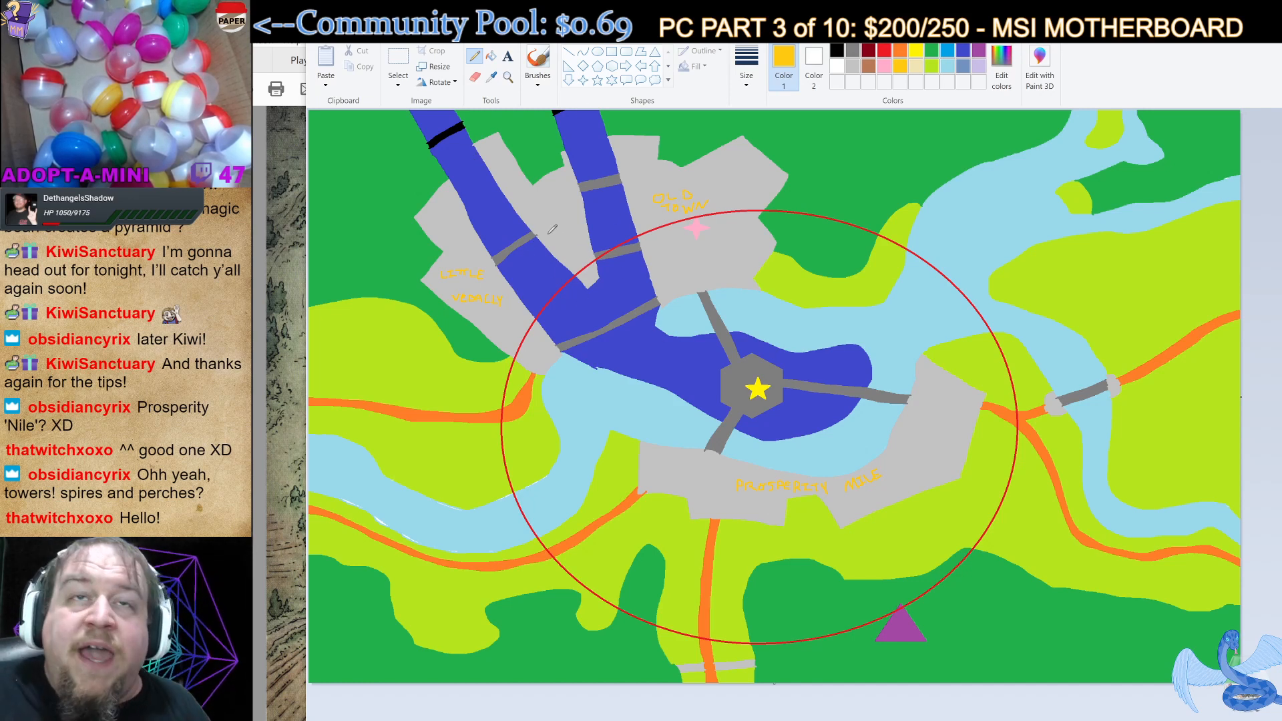
pyautogui.moveTo(553, 229)
pyautogui.mouseDown()
pyautogui.moveTo(578, 230)
pyautogui.moveTo(567, 255)
pyautogui.moveTo(589, 251)
pyautogui.mouseUp()
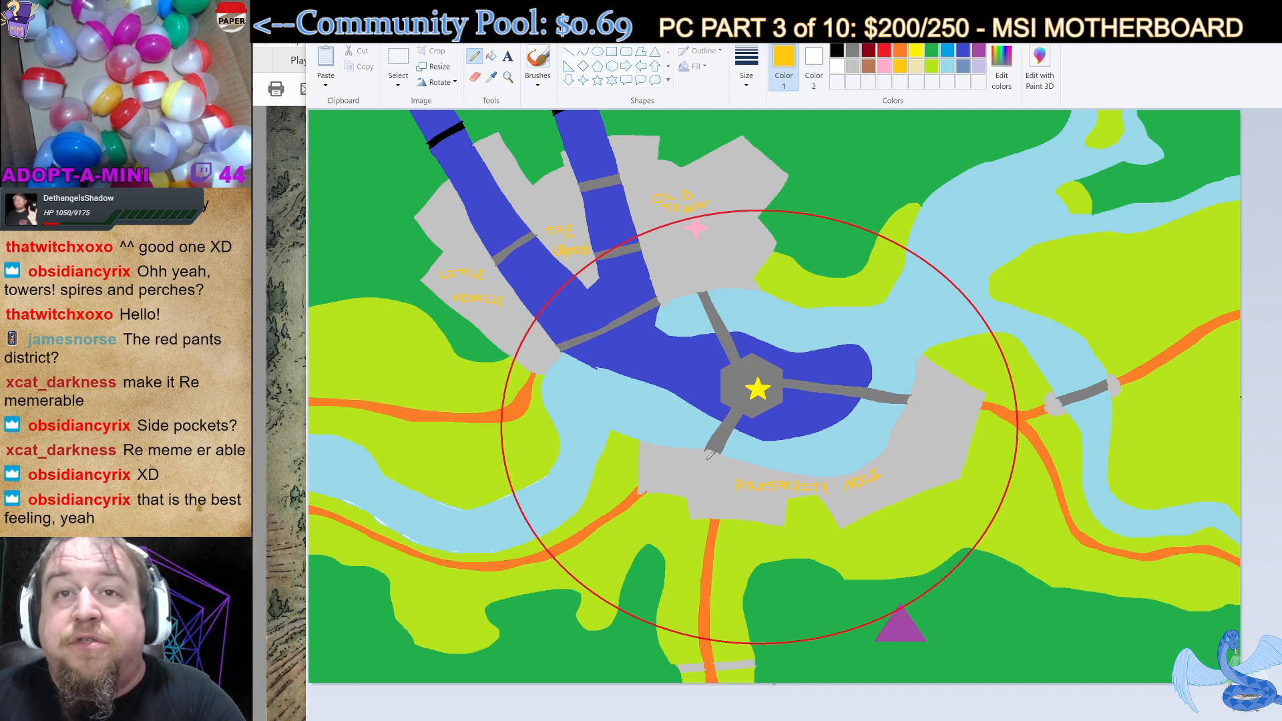
pyautogui.click(854, 52)
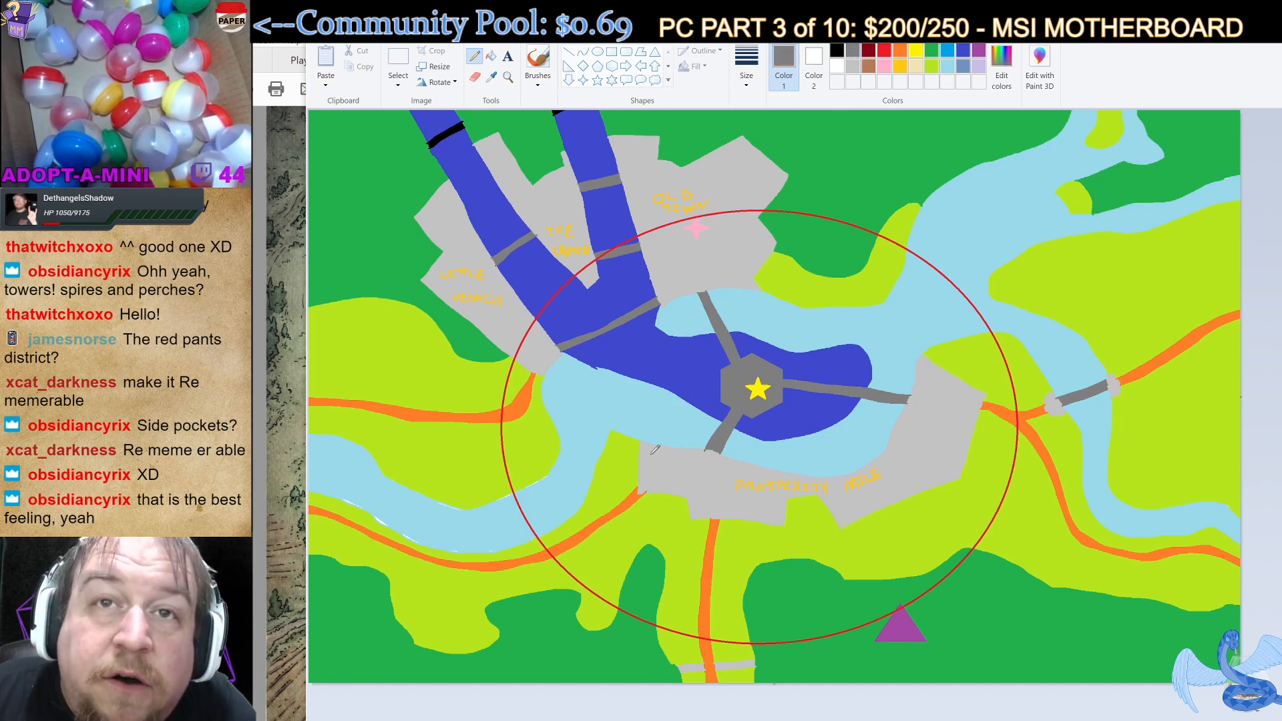
pyautogui.moveTo(651, 457)
pyautogui.mouseDown()
pyautogui.moveTo(682, 480)
pyautogui.moveTo(695, 458)
pyautogui.moveTo(687, 475)
pyautogui.moveTo(715, 477)
pyautogui.mouseUp()
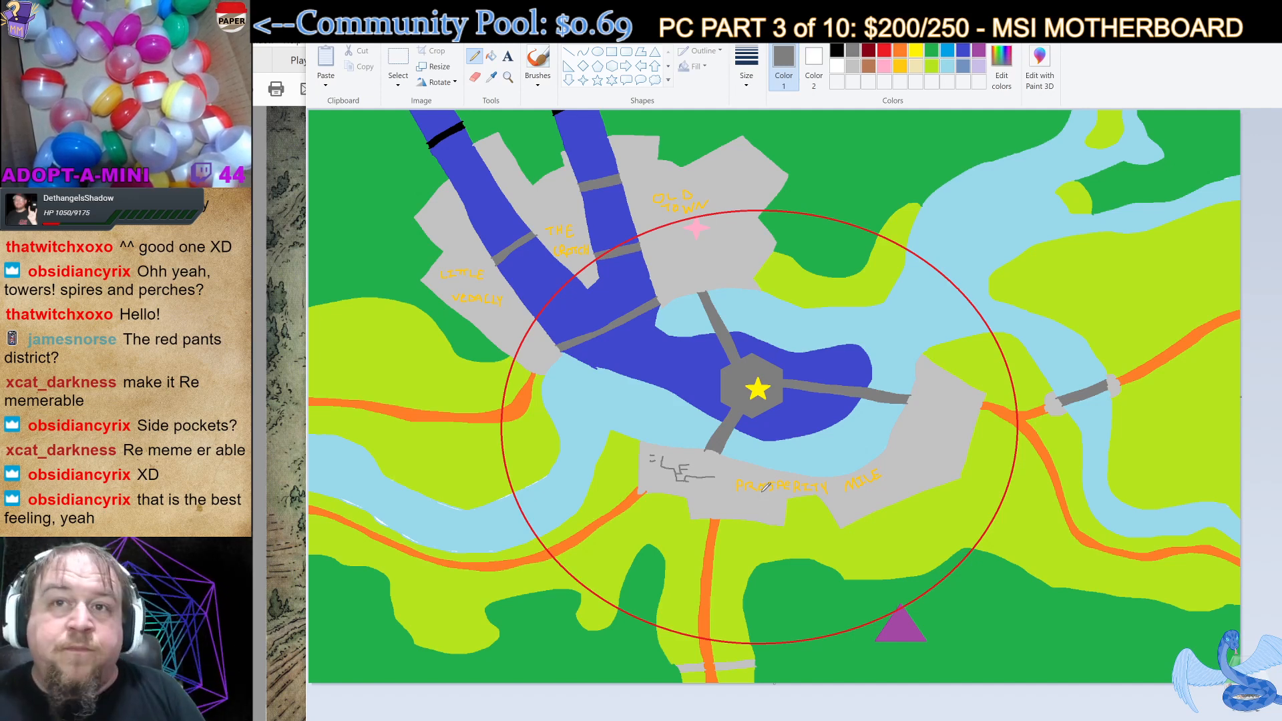
pyautogui.hotkey('ctrl', 'z')
pyautogui.hotkey('ctrl', 'z')
pyautogui.hotkey('ctrl', 'z')
pyautogui.hotkey('ctrl', 'z')
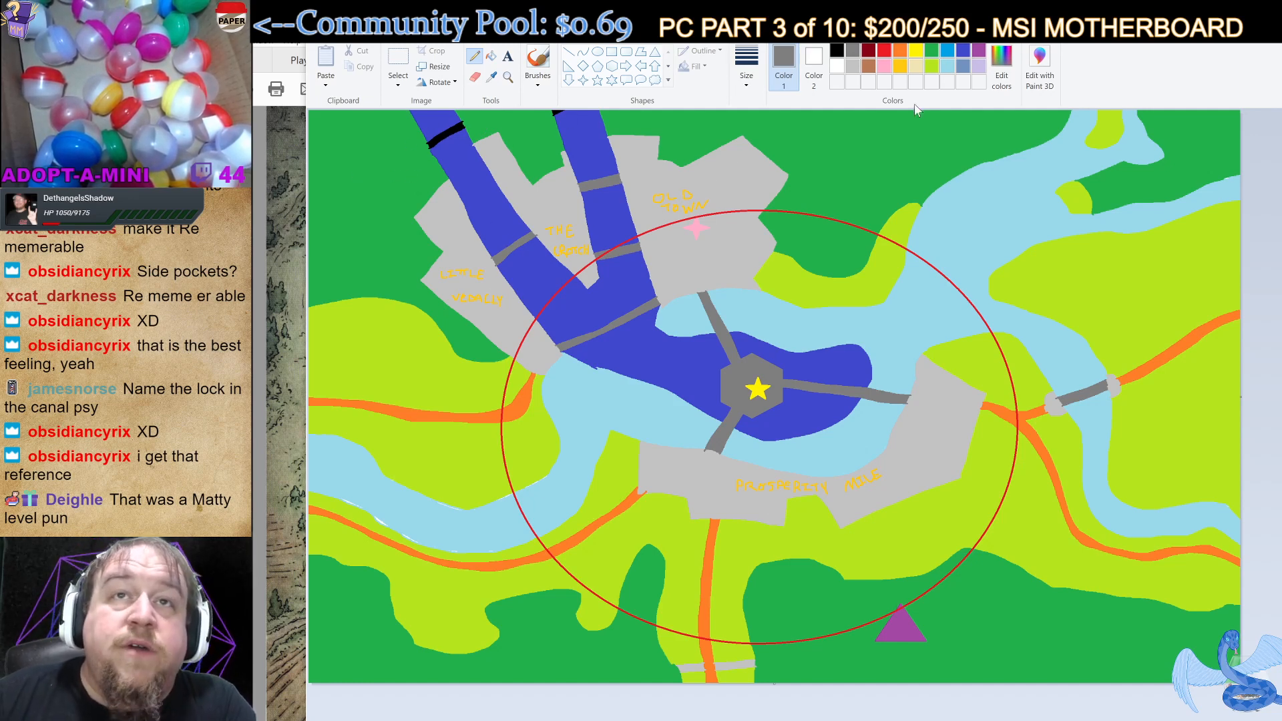
# Letter the three northern channel bridges in gold: P on the western one, S on the upper eastern one and Y below it.
pyautogui.click(902, 67)
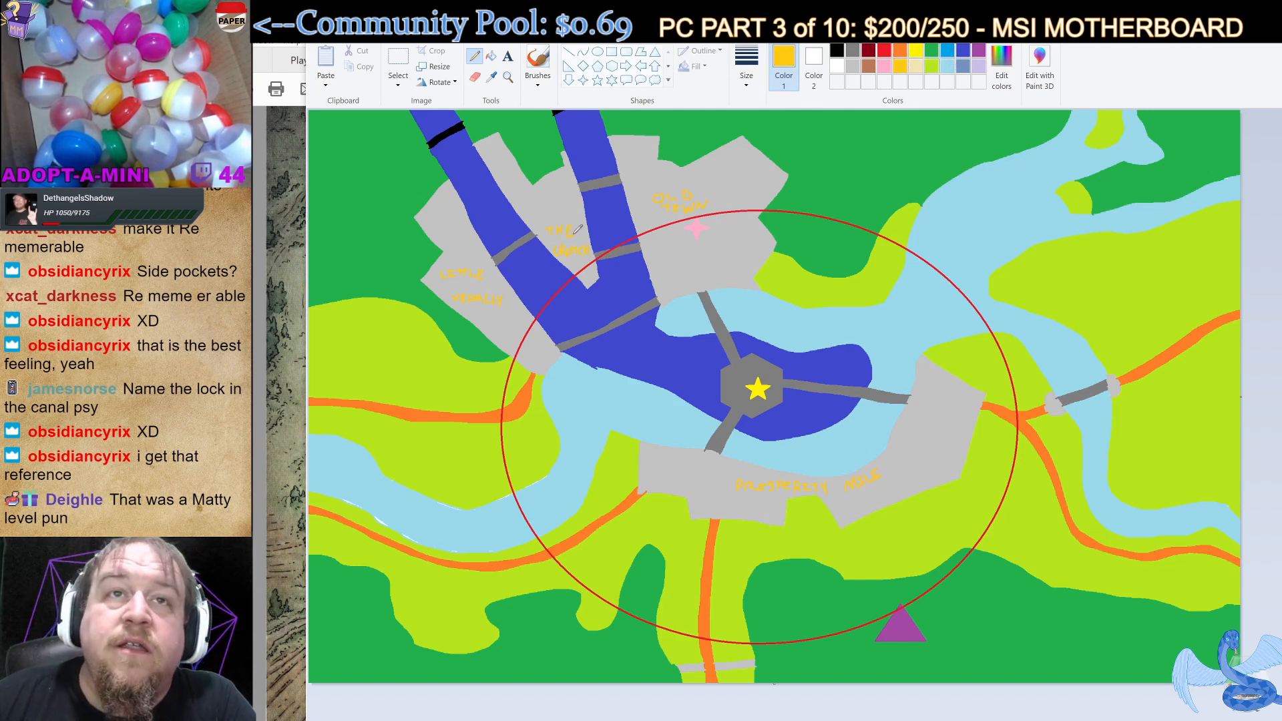
pyautogui.moveTo(508, 256); pyautogui.dragTo(507, 252)
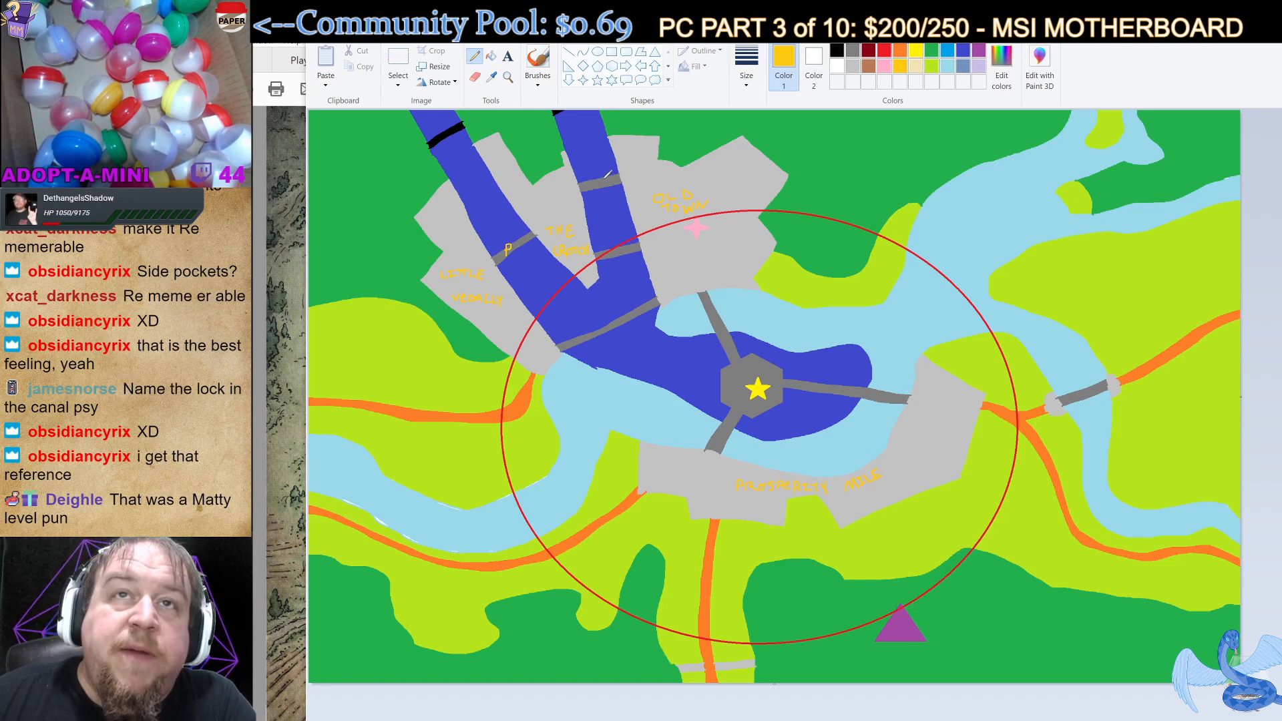
pyautogui.moveTo(606, 178); pyautogui.dragTo(599, 190)
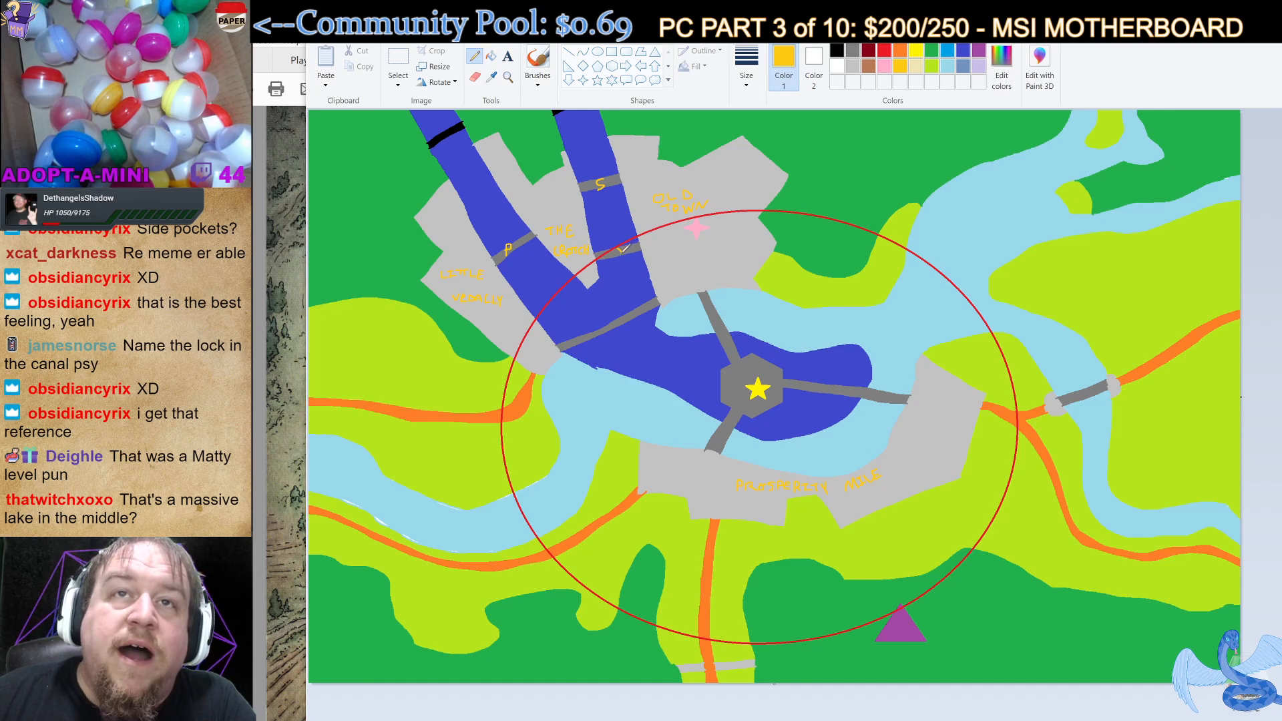
pyautogui.moveTo(618, 247); pyautogui.dragTo(623, 259)
pyautogui.moveTo(628, 247); pyautogui.dragTo(623, 254)
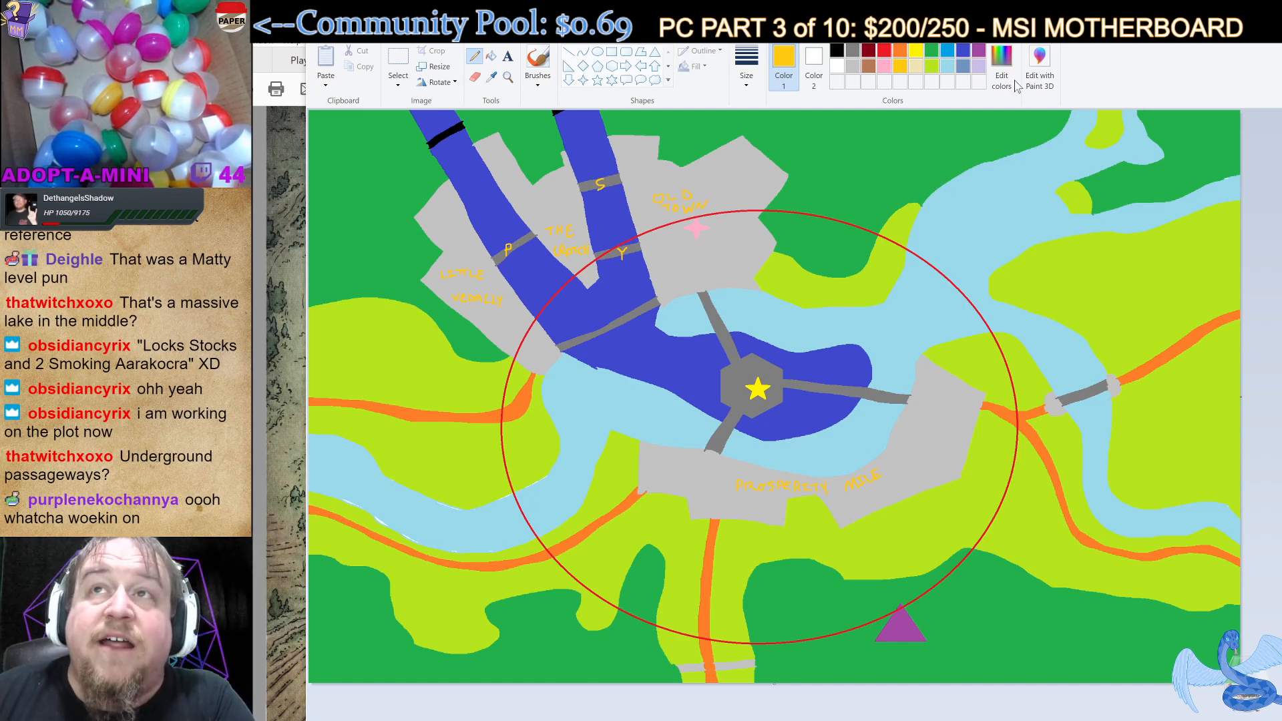
# Draw a small blue-gray diamond in the southeastern grey district and fill it with the same colour.
pyautogui.click(979, 65)
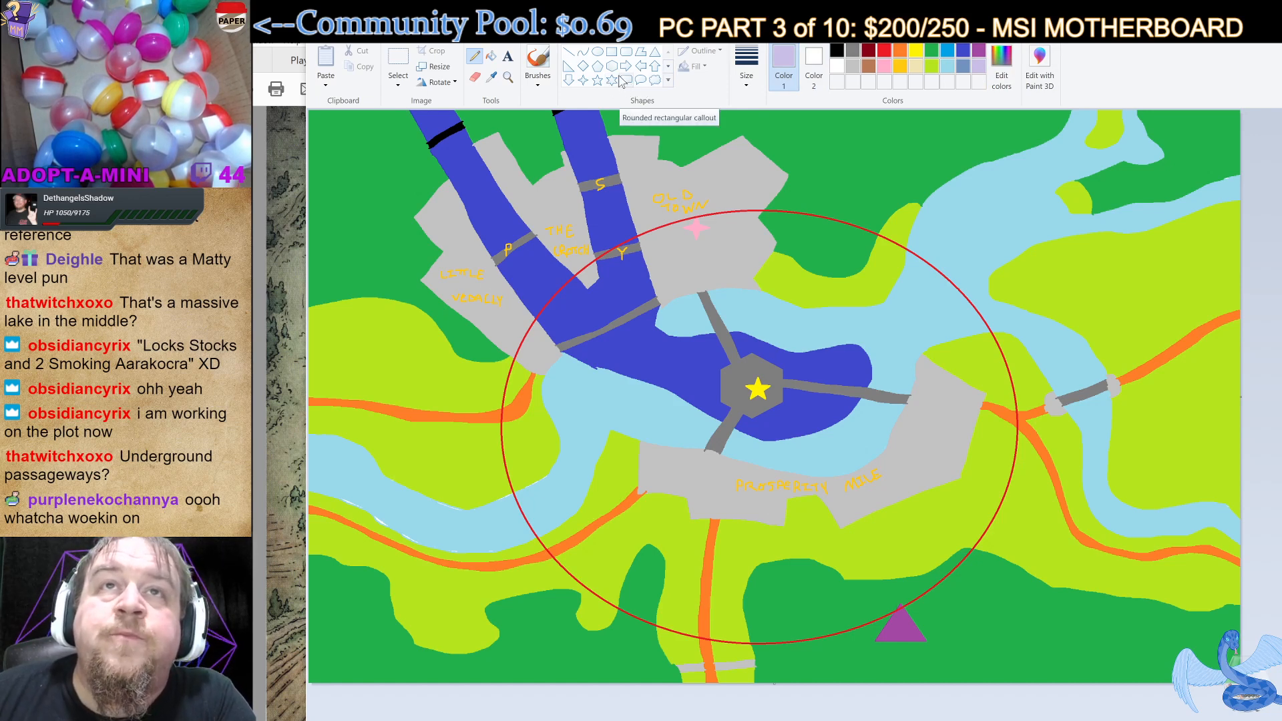
pyautogui.click(584, 66)
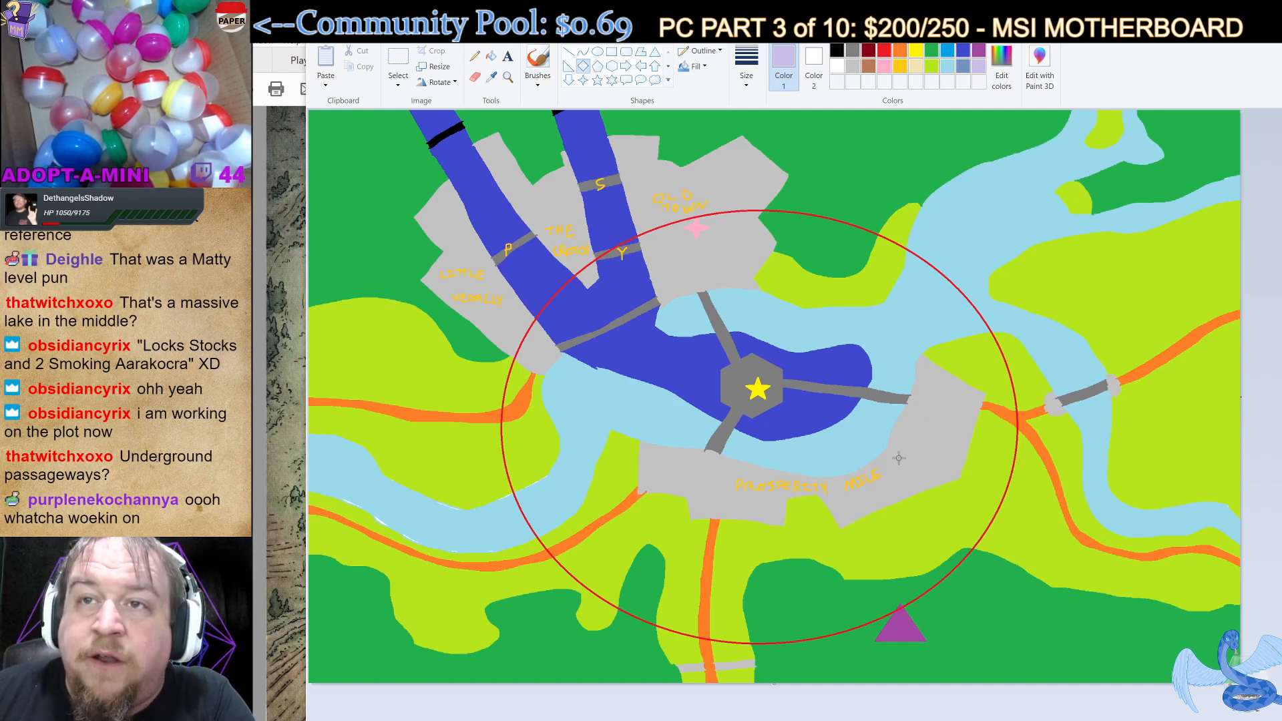
pyautogui.moveTo(899, 459); pyautogui.dragTo(925, 481)
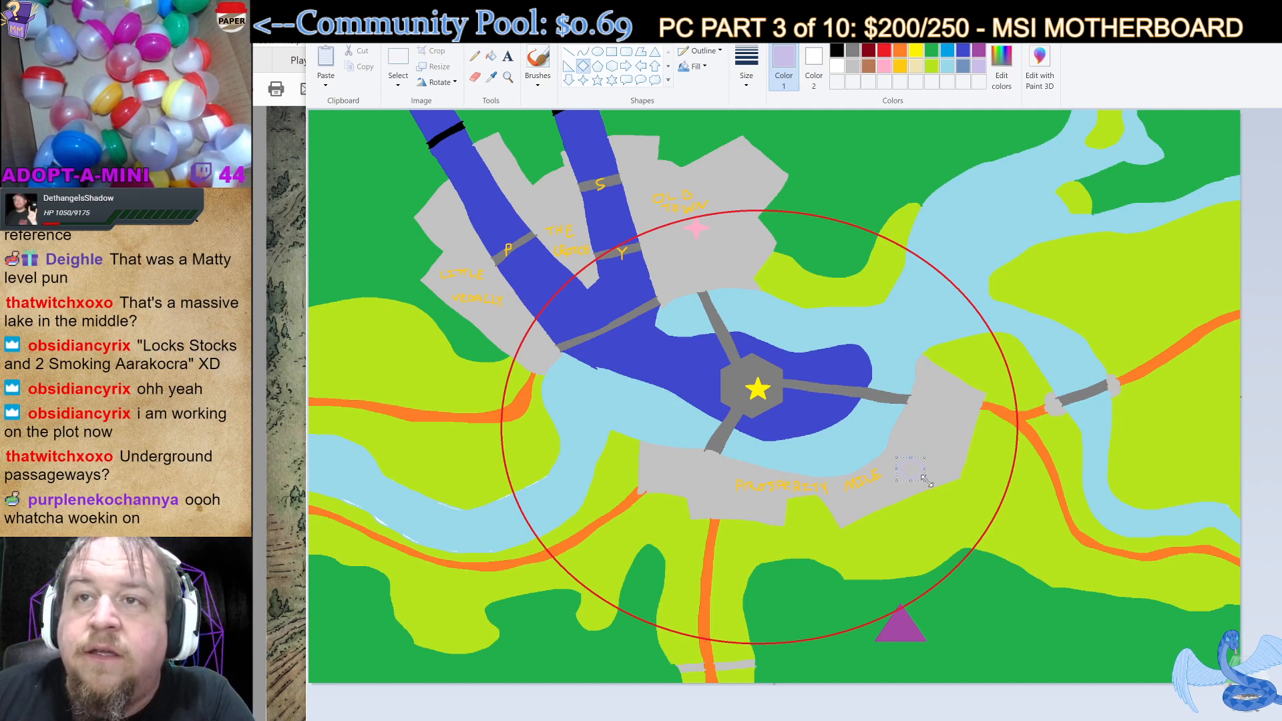
pyautogui.click(966, 415)
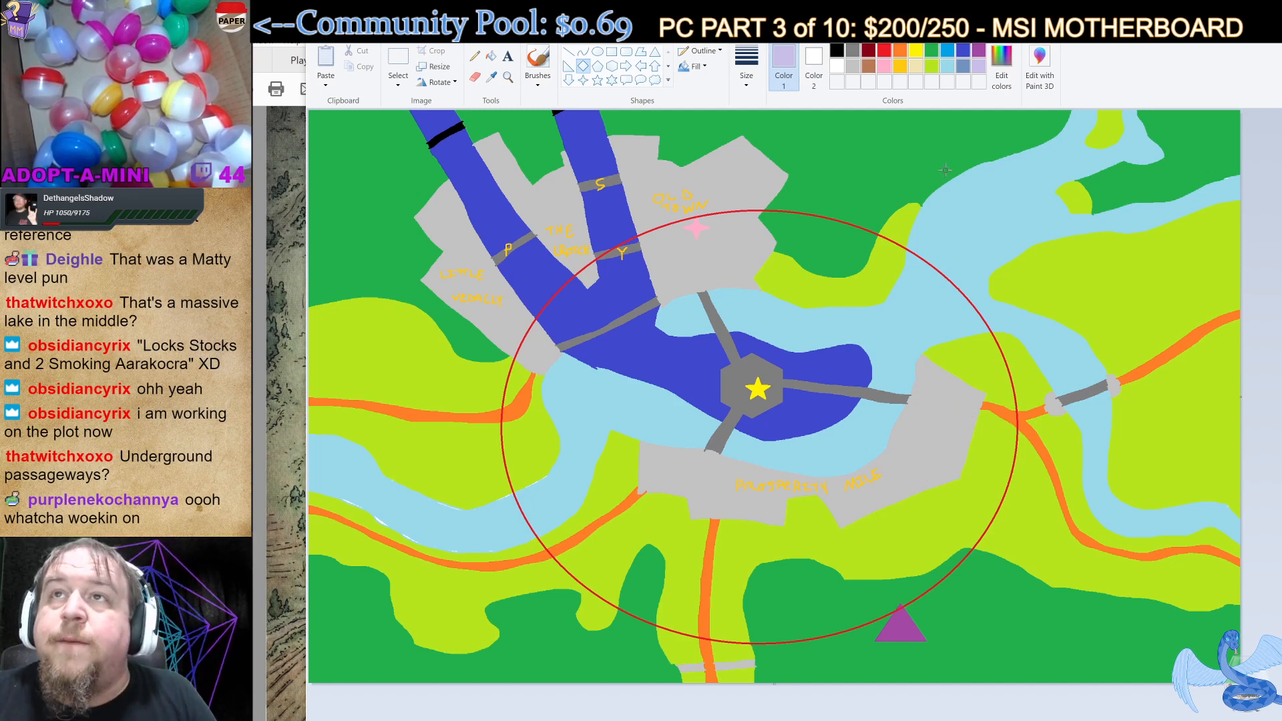
pyautogui.click(963, 66)
pyautogui.moveTo(901, 450); pyautogui.dragTo(926, 472)
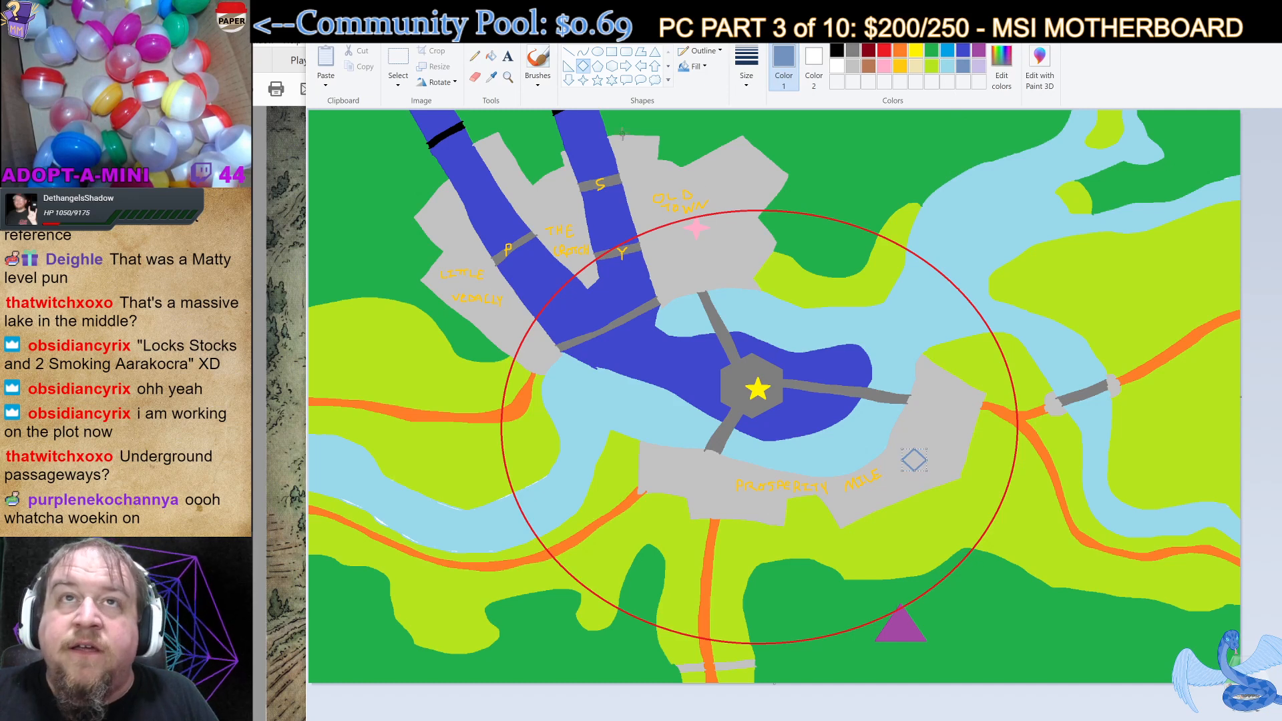
pyautogui.click(491, 56)
pyautogui.click(914, 459)
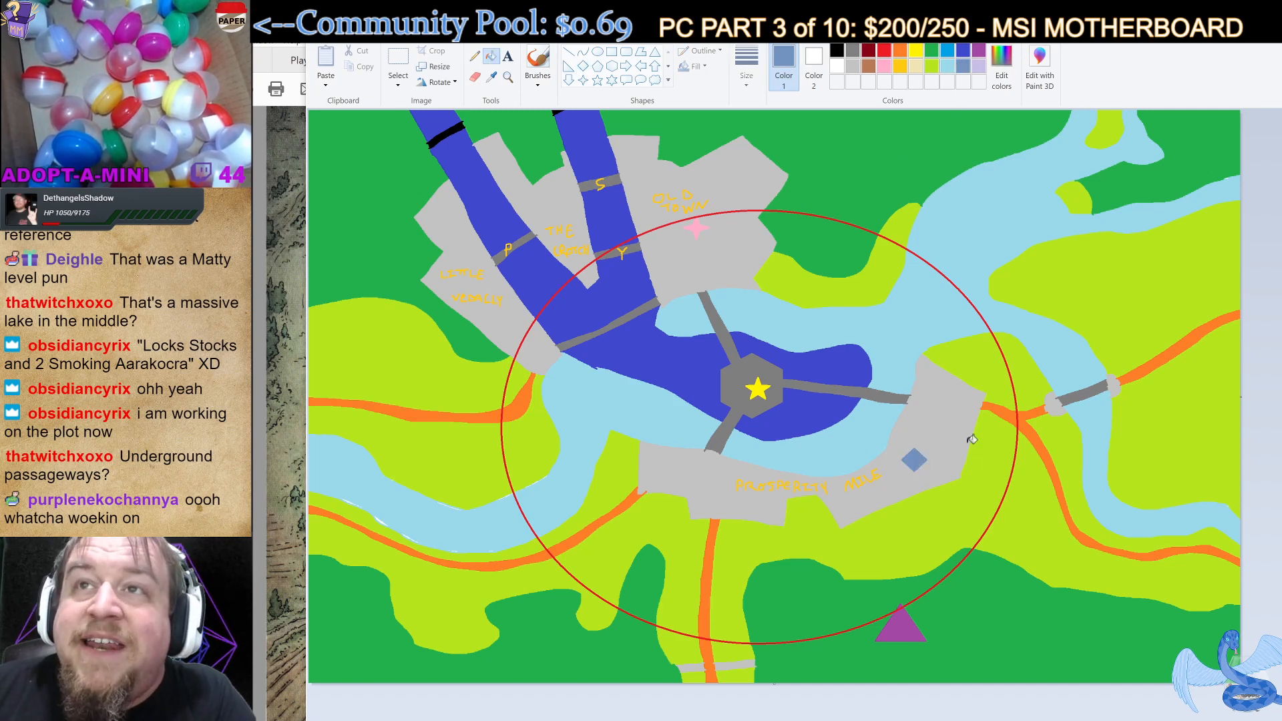
# Draw dashed blue-gray routes from the diamond southeast and north over the water, branching to the northern district and forest, with circles in both forests.
pyautogui.click(474, 56)
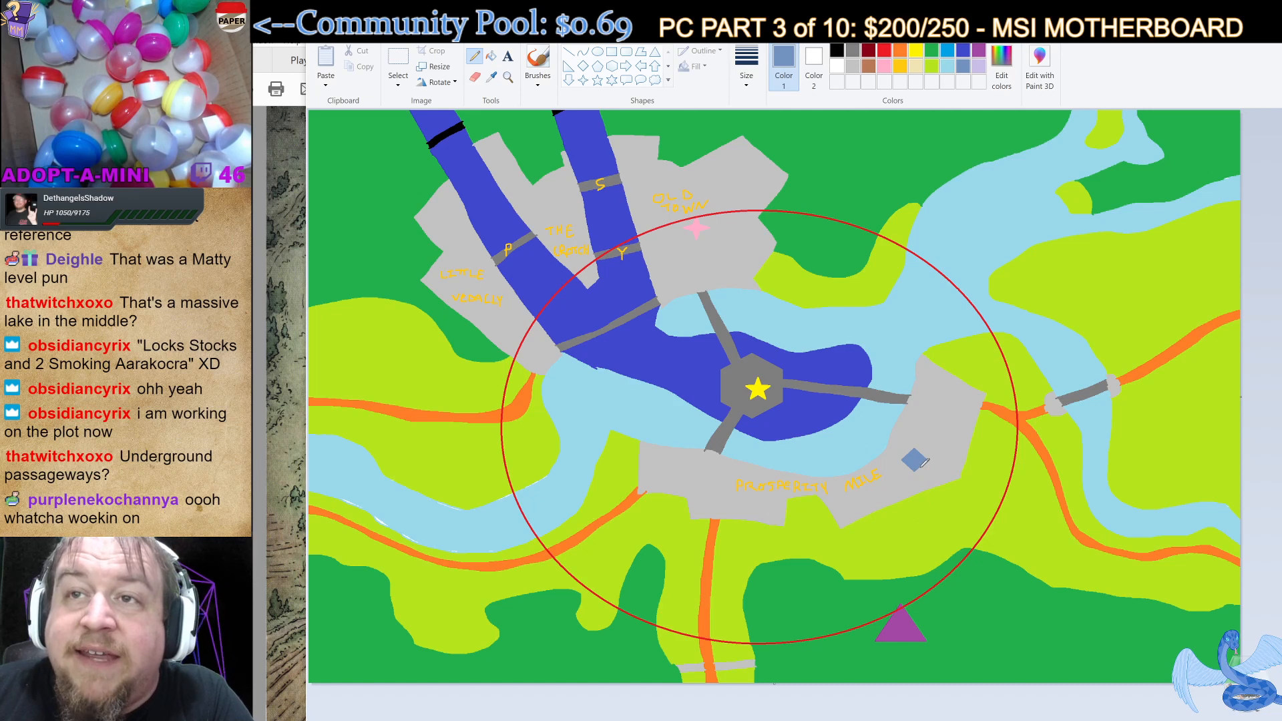
pyautogui.moveTo(925, 462); pyautogui.dragTo(981, 542)
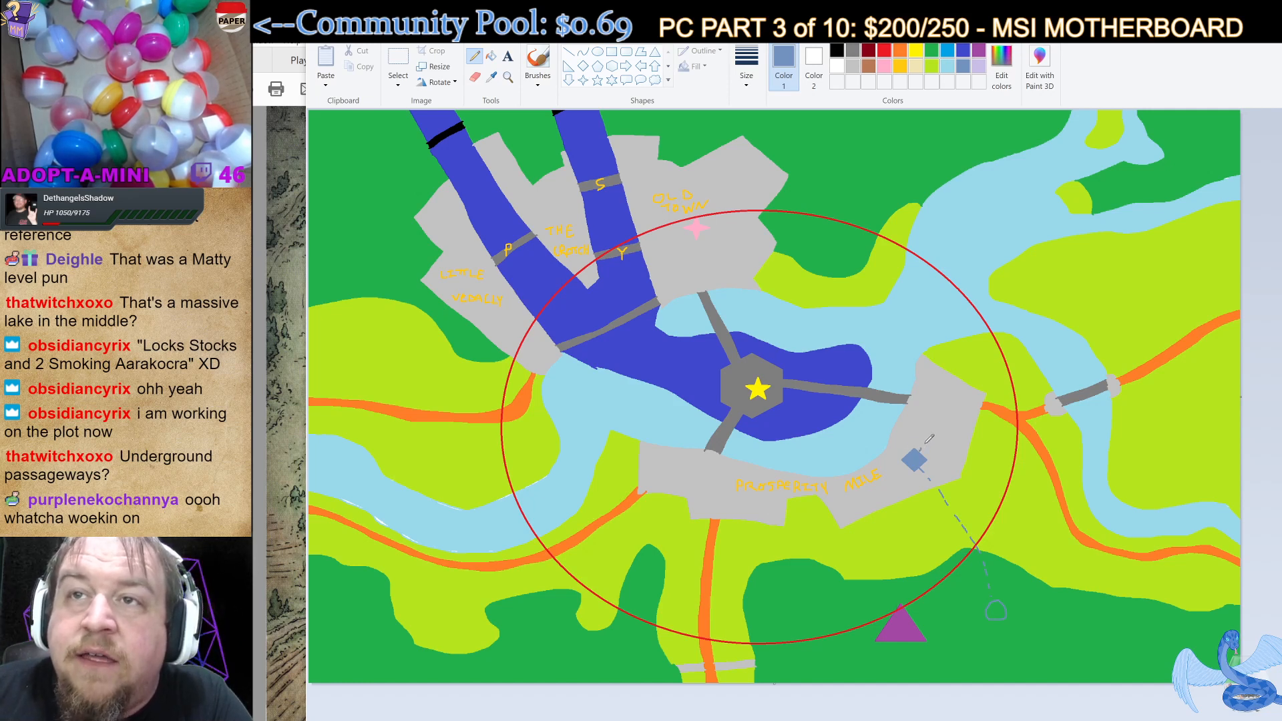
pyautogui.moveTo(927, 443)
pyautogui.mouseDown()
pyautogui.moveTo(933, 380)
pyautogui.moveTo(886, 297)
pyautogui.mouseUp()
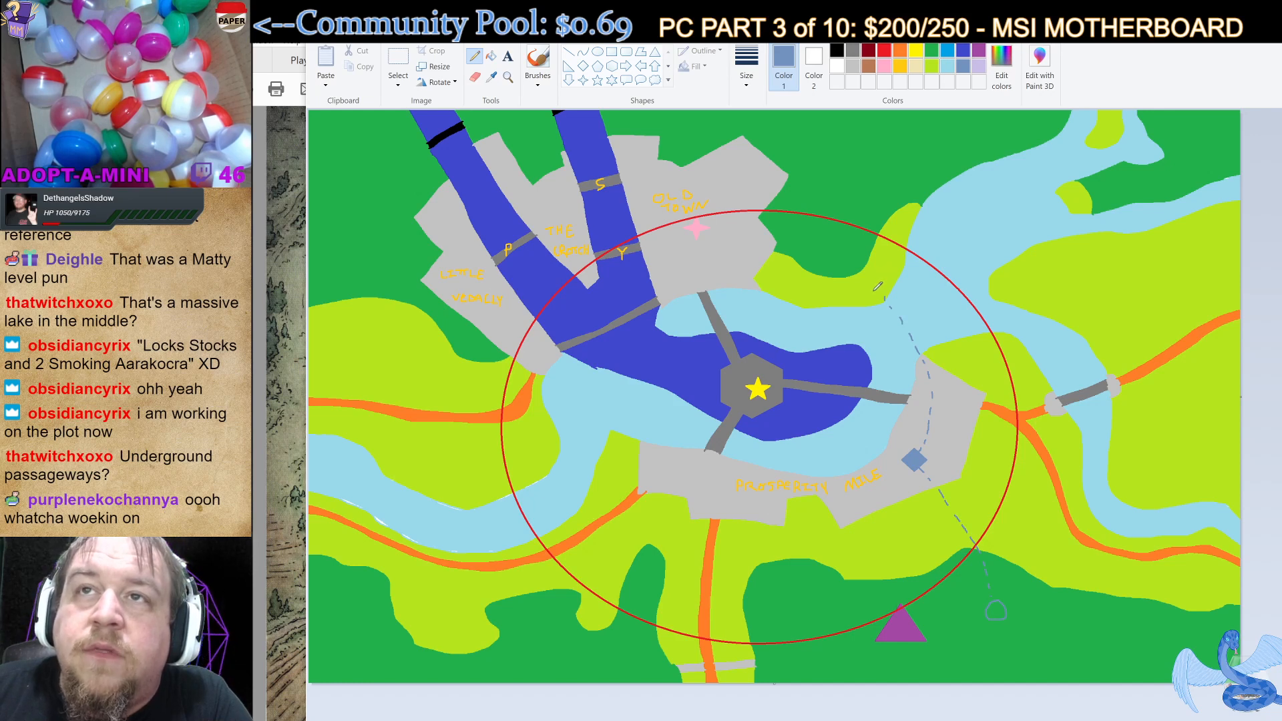
pyautogui.moveTo(884, 296); pyautogui.dragTo(764, 255)
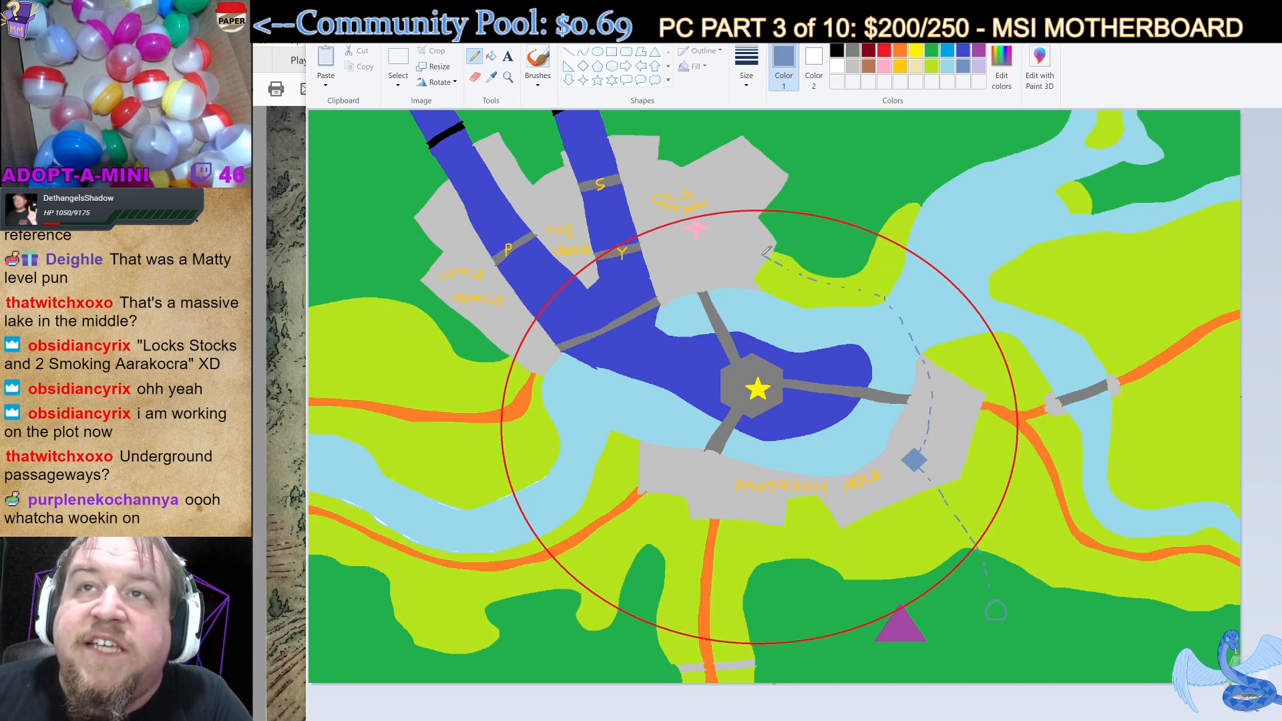
pyautogui.moveTo(889, 287); pyautogui.dragTo(880, 210)
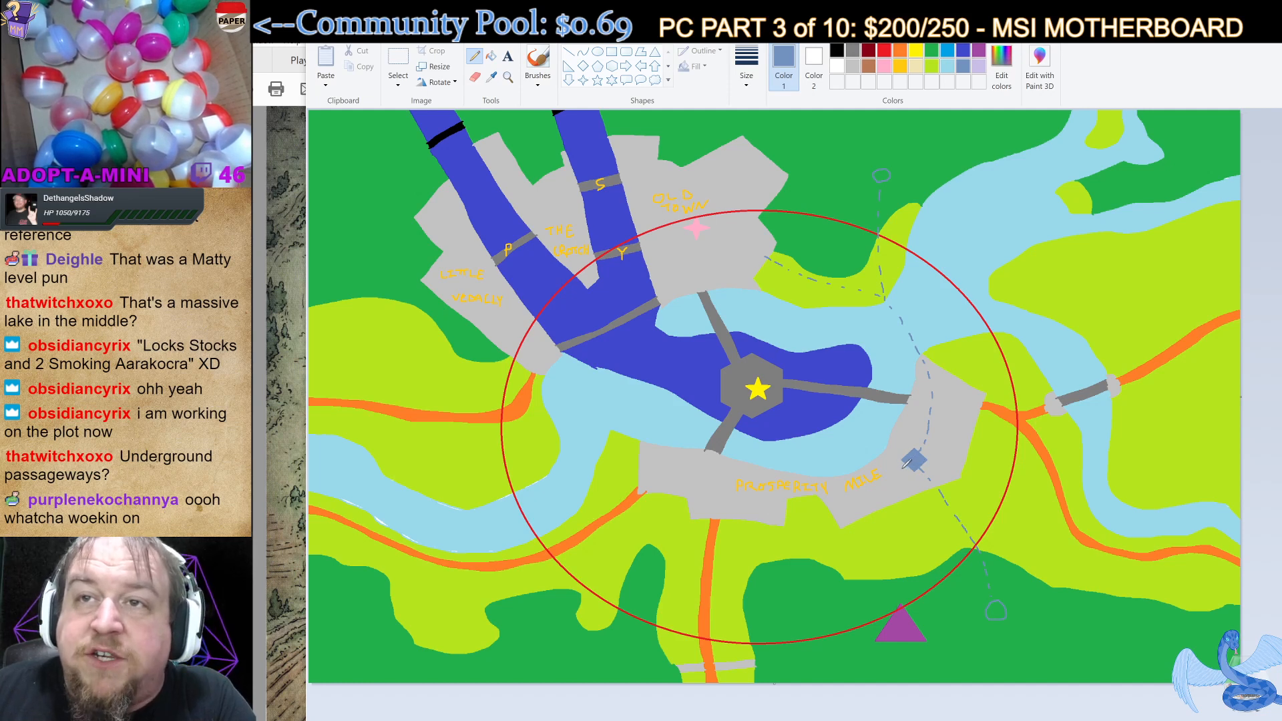
# Draw a dashed route from the diamond west through the southern district and across the river, and add circles at the western and northern district ends.
pyautogui.moveTo(900, 470); pyautogui.dragTo(802, 493)
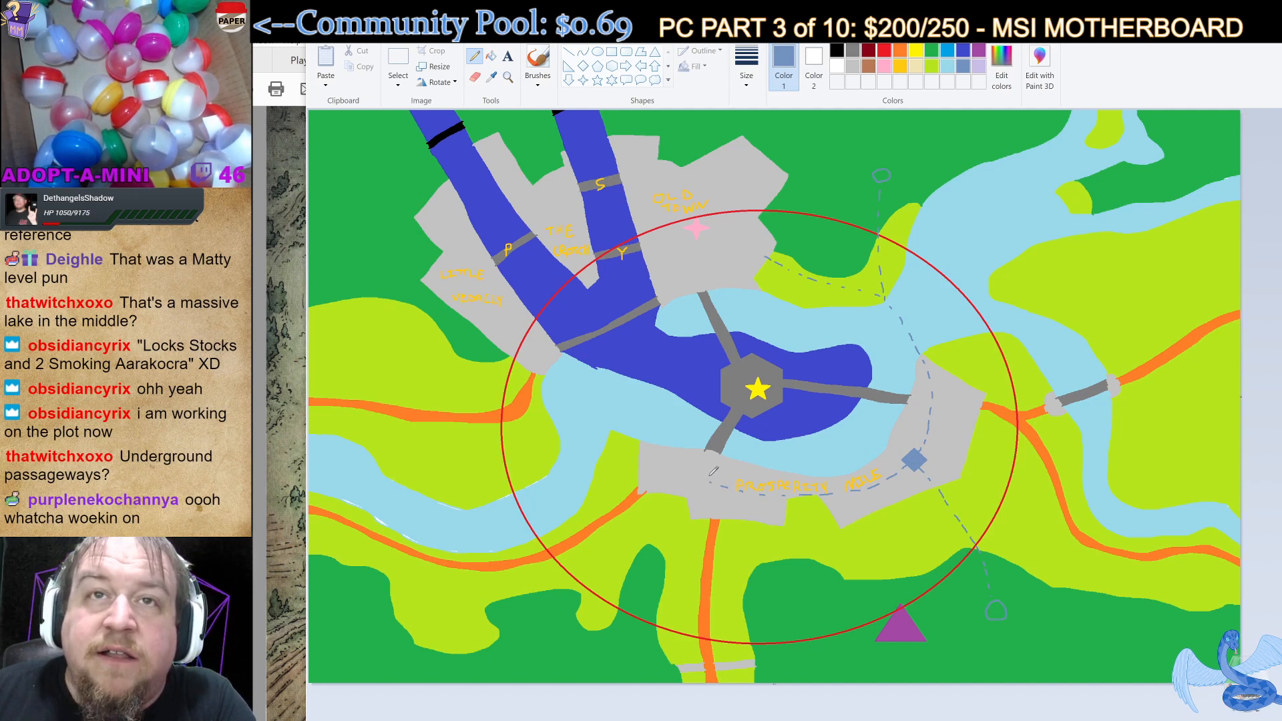
pyautogui.moveTo(710, 476)
pyautogui.mouseDown()
pyautogui.moveTo(607, 457)
pyautogui.moveTo(547, 419)
pyautogui.mouseUp()
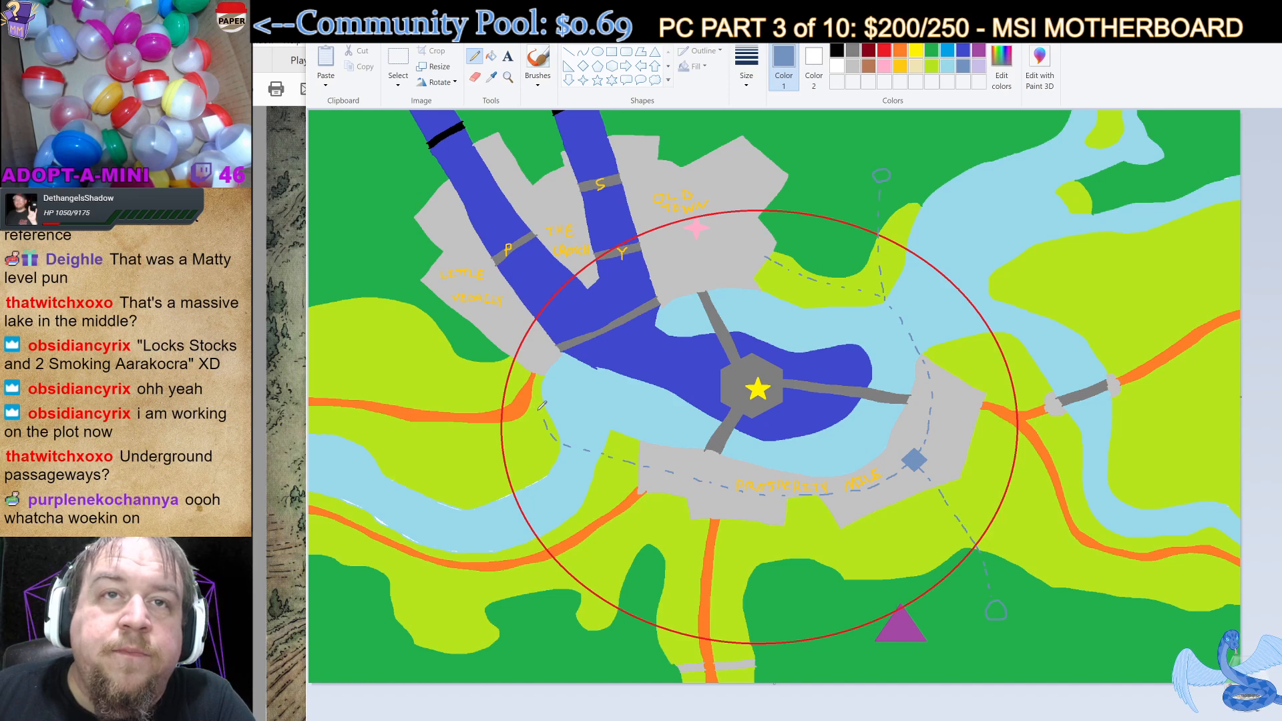
pyautogui.moveTo(542, 406); pyautogui.dragTo(543, 369)
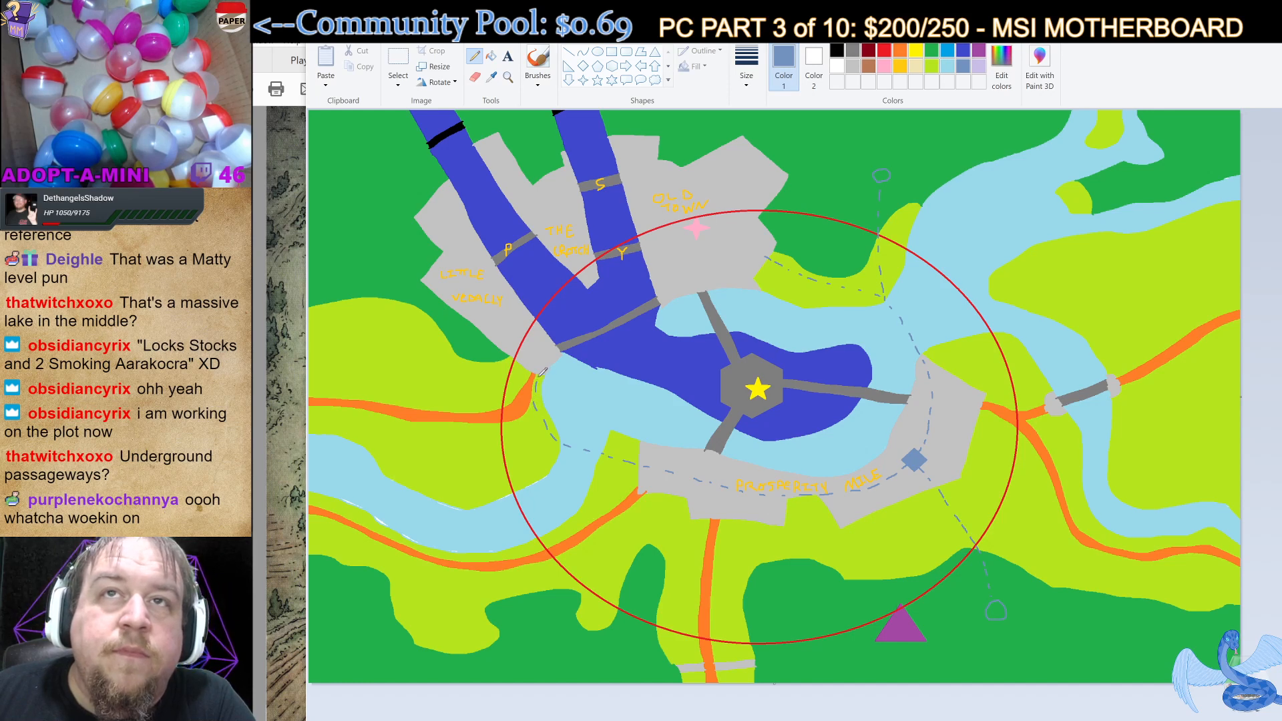
pyautogui.moveTo(755, 250)
pyautogui.mouseDown()
pyautogui.moveTo(762, 259)
pyautogui.moveTo(756, 250)
pyautogui.mouseUp()
pyautogui.moveTo(539, 354)
pyautogui.mouseDown()
pyautogui.moveTo(549, 359)
pyautogui.moveTo(538, 361)
pyautogui.mouseUp()
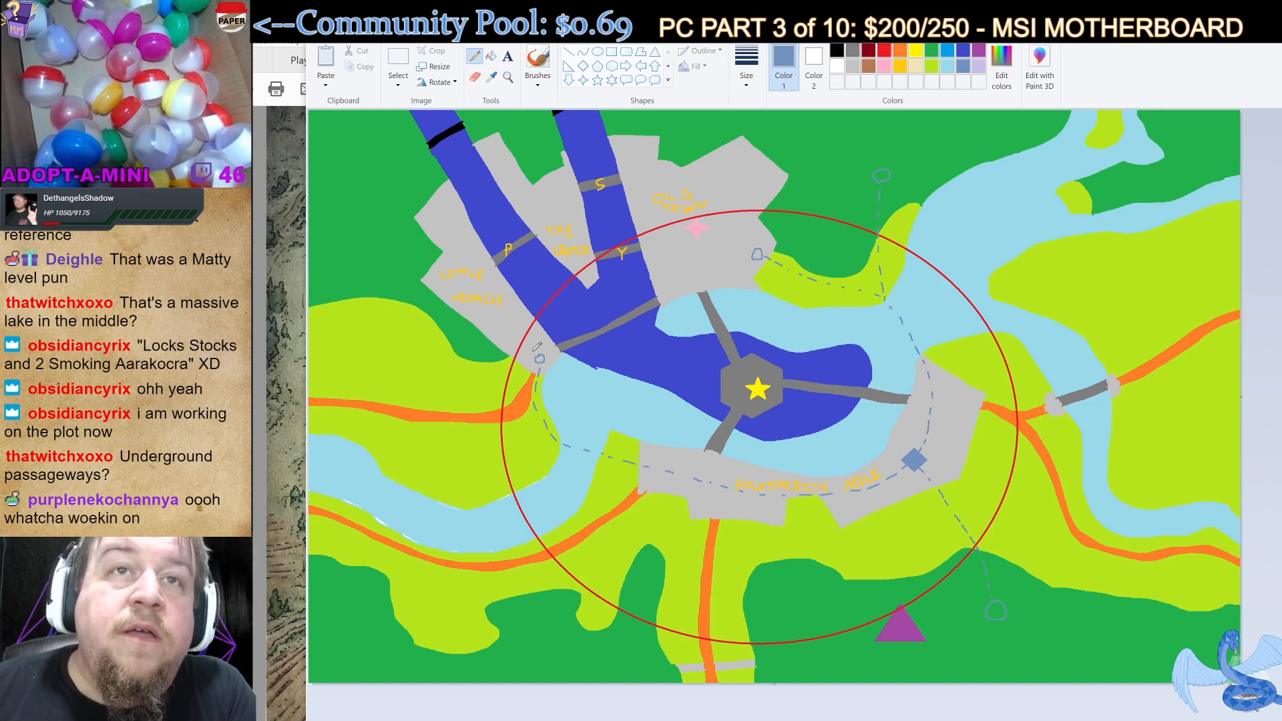
# Extend the dashed route with circles through the northwestern districts, and draw another from the southern map edge to a circle in the southern district.
pyautogui.moveTo(533, 354); pyautogui.dragTo(475, 281)
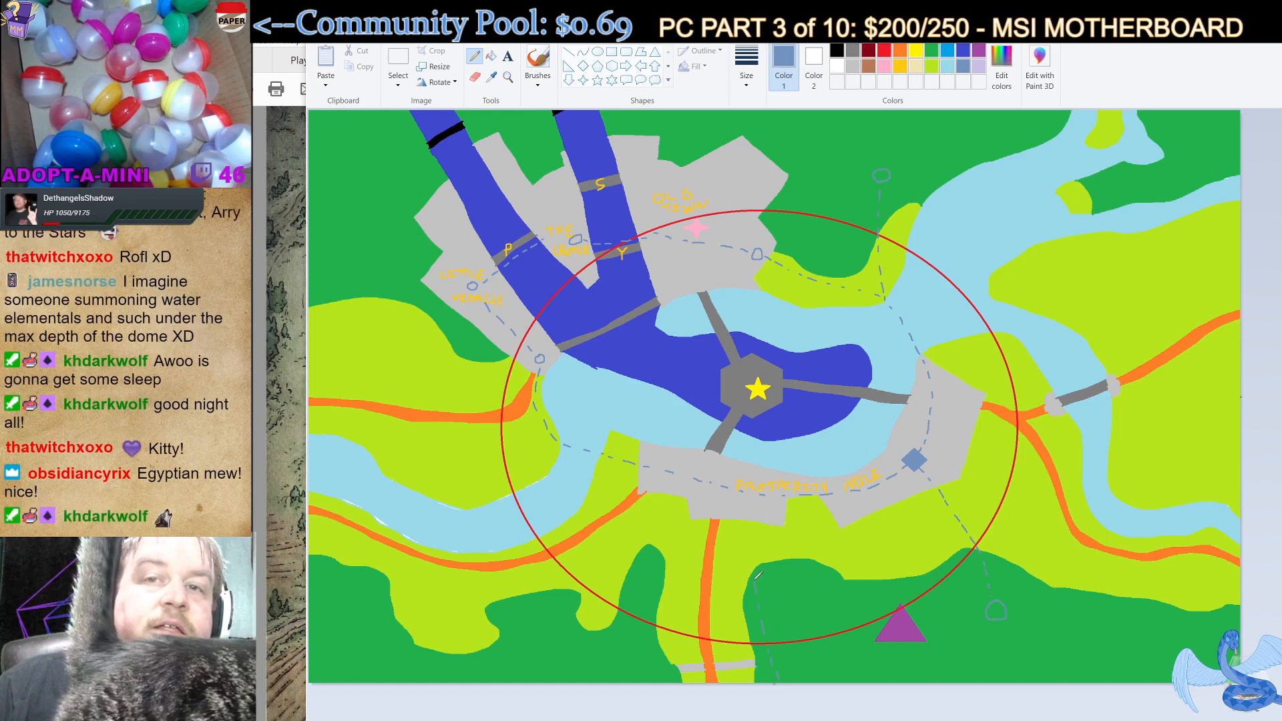
pyautogui.moveTo(749, 555); pyautogui.dragTo(747, 534)
pyautogui.moveTo(746, 530); pyautogui.dragTo(750, 495)
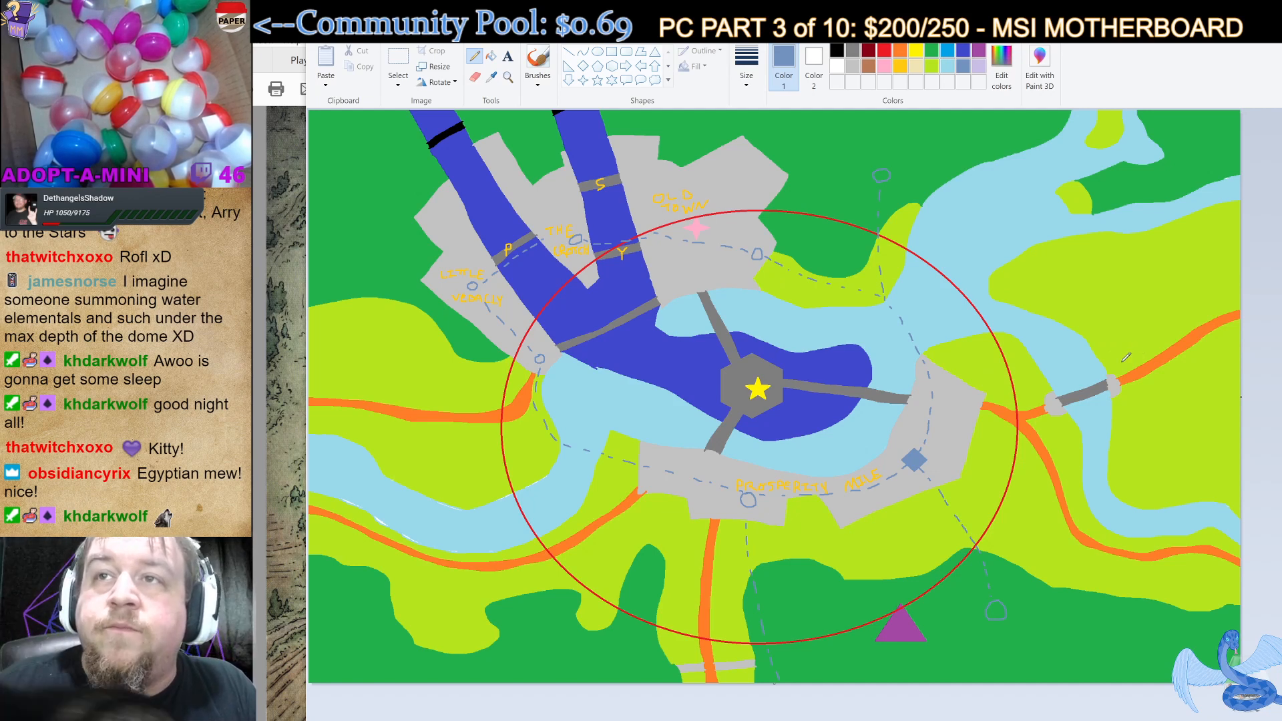
# Fill the five small circles in the grey districts and the one in the northern forest with blue-gray.
pyautogui.click(493, 60)
pyautogui.click(576, 238)
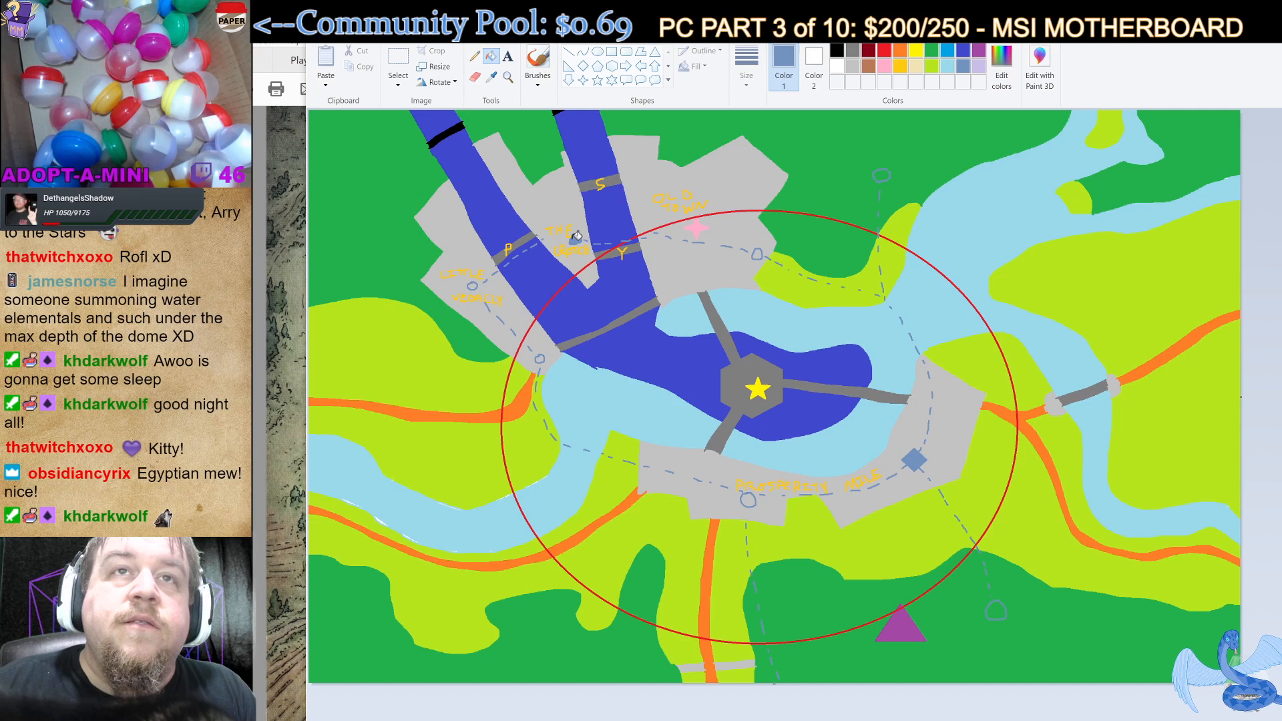
pyautogui.click(474, 285)
pyautogui.click(540, 359)
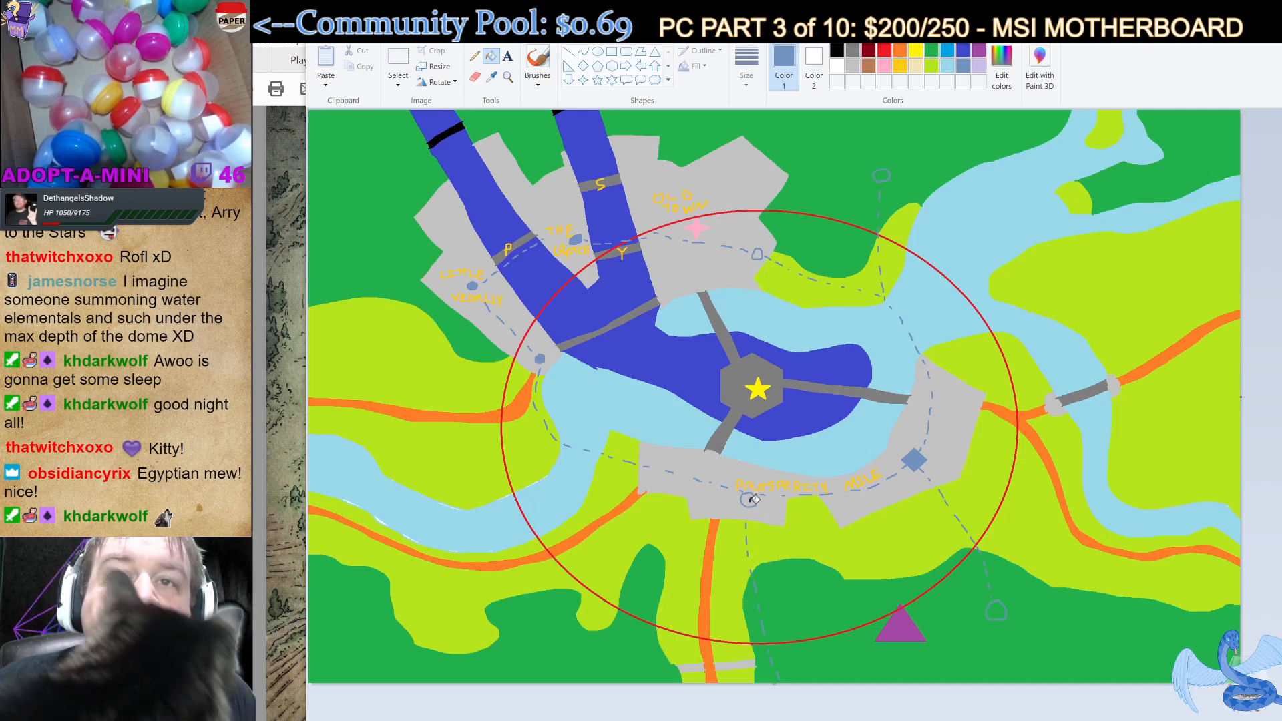
pyautogui.click(753, 500)
pyautogui.click(758, 254)
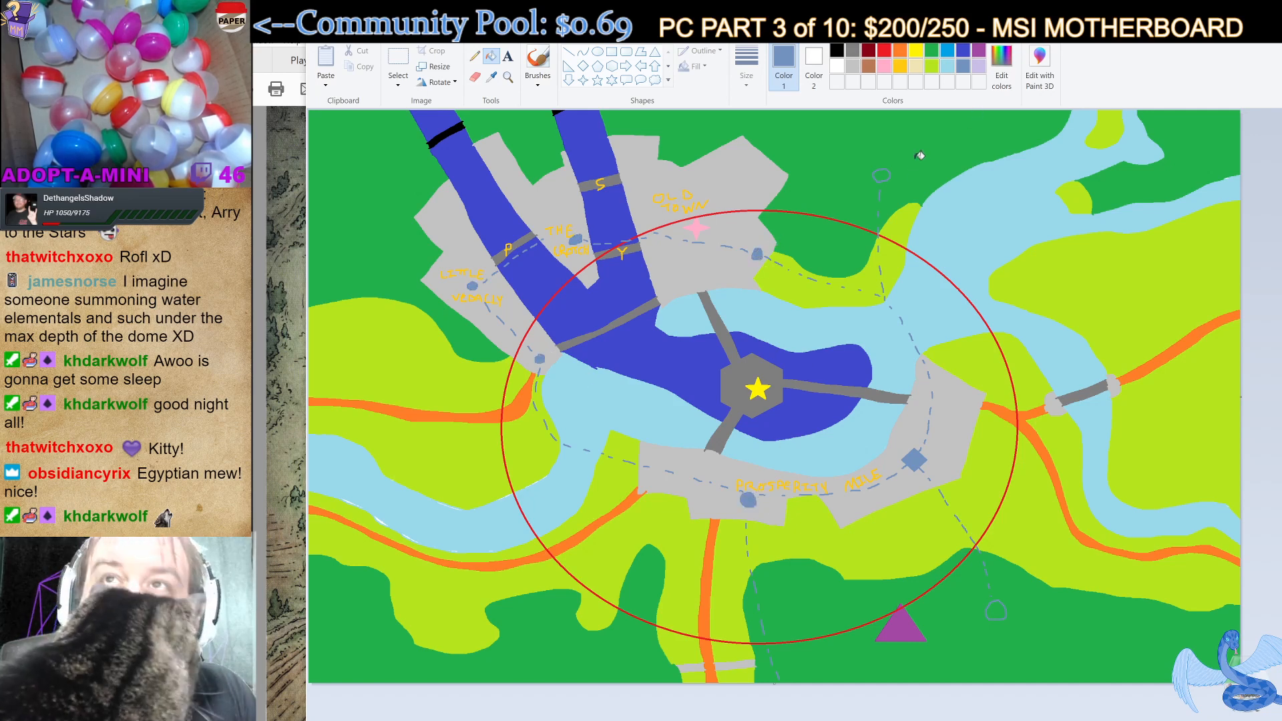
pyautogui.click(882, 175)
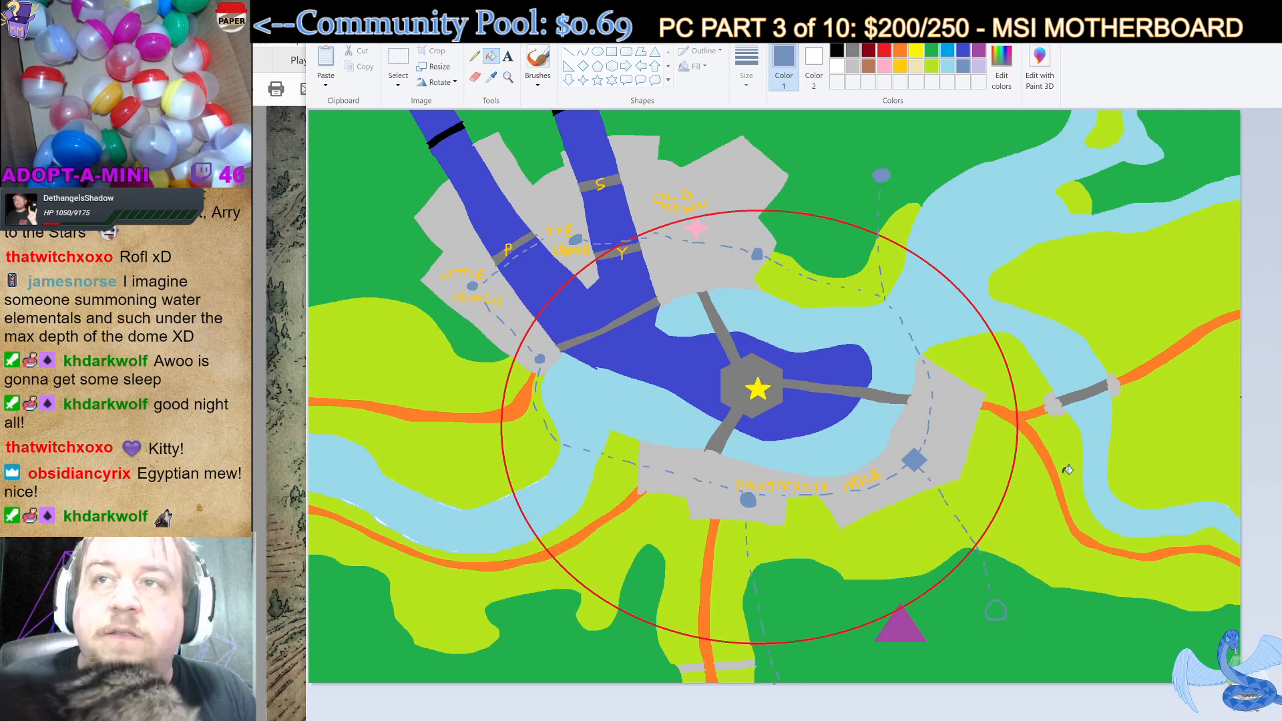